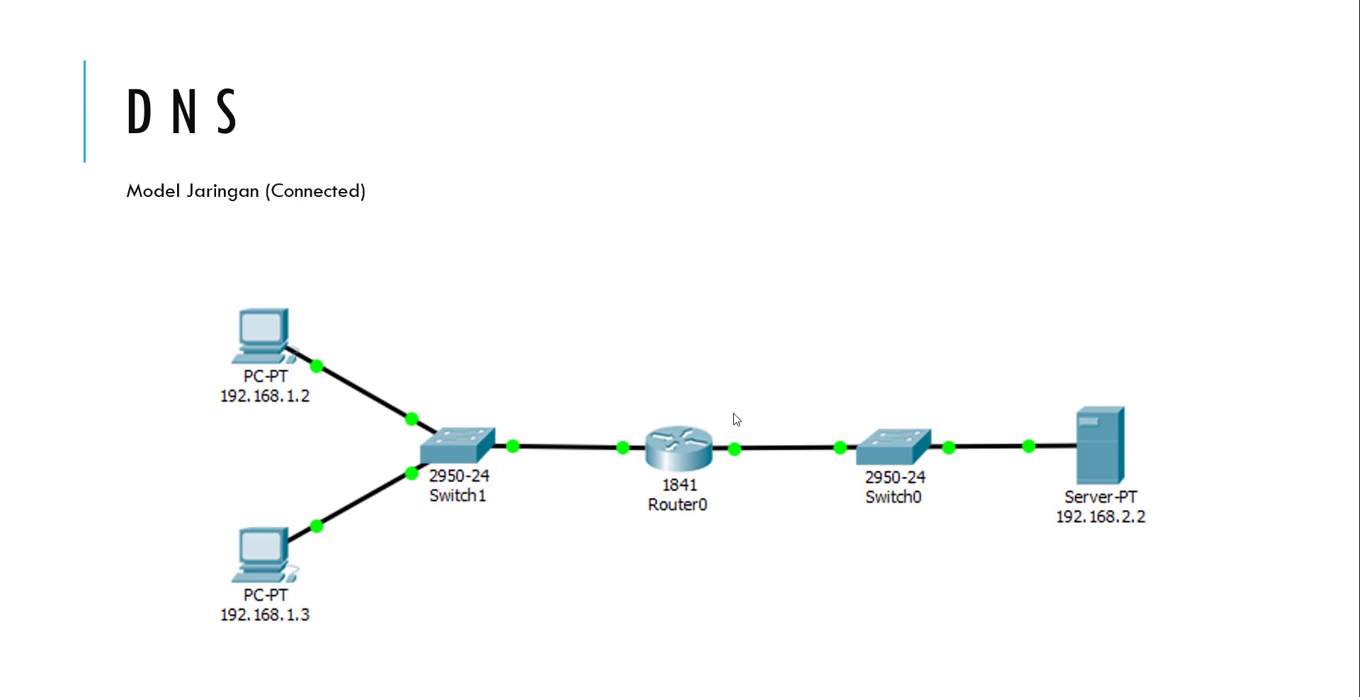
End the PowerPoint slideshow and switch to the DNS topology in Packet Tracer.
key(Escape)
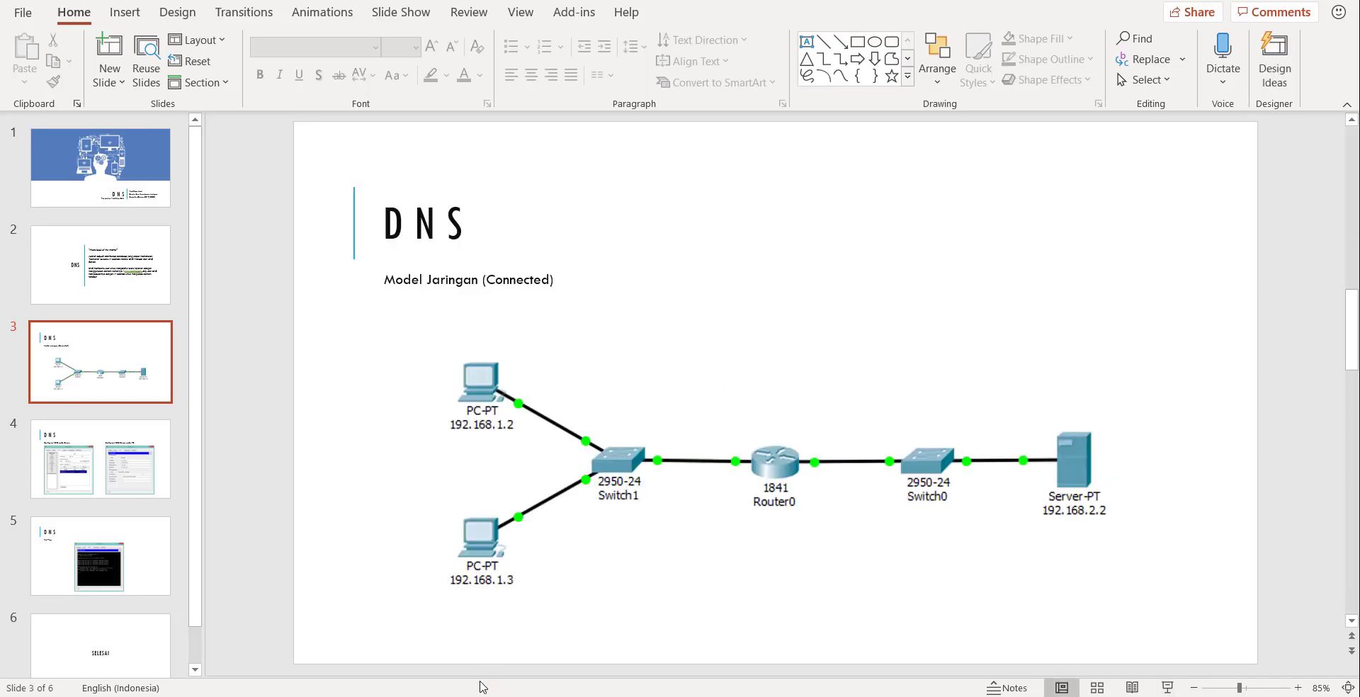
key(alt+Tab)
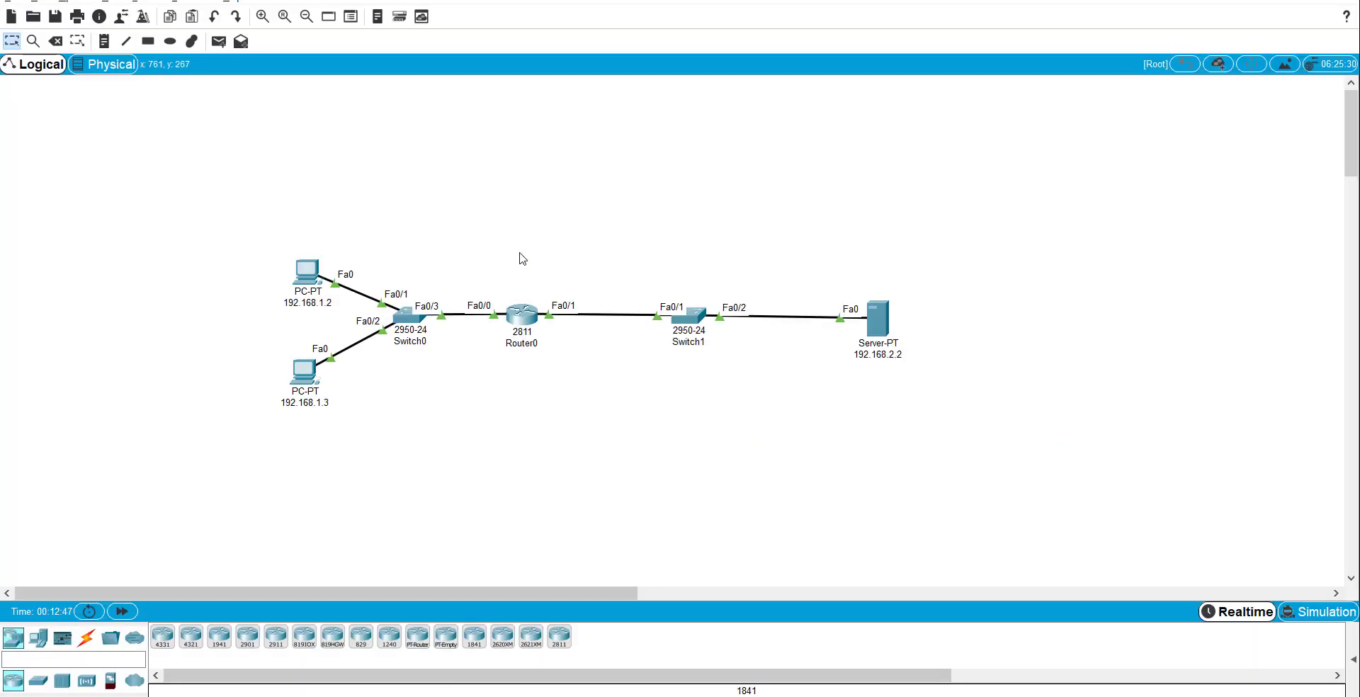
Nudge PC 192.168.1.2 higher on the canvas and briefly open its settings window.
drag(304, 270, 308, 248)
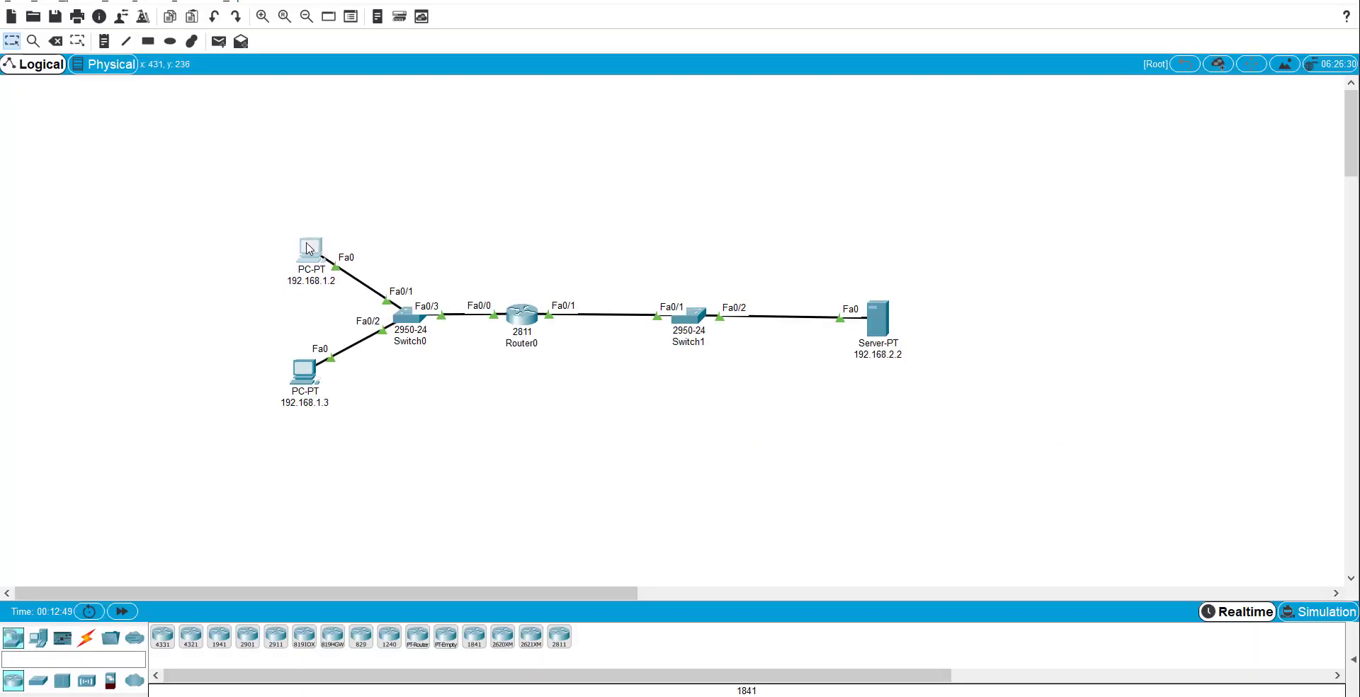
click(459, 415)
click(305, 252)
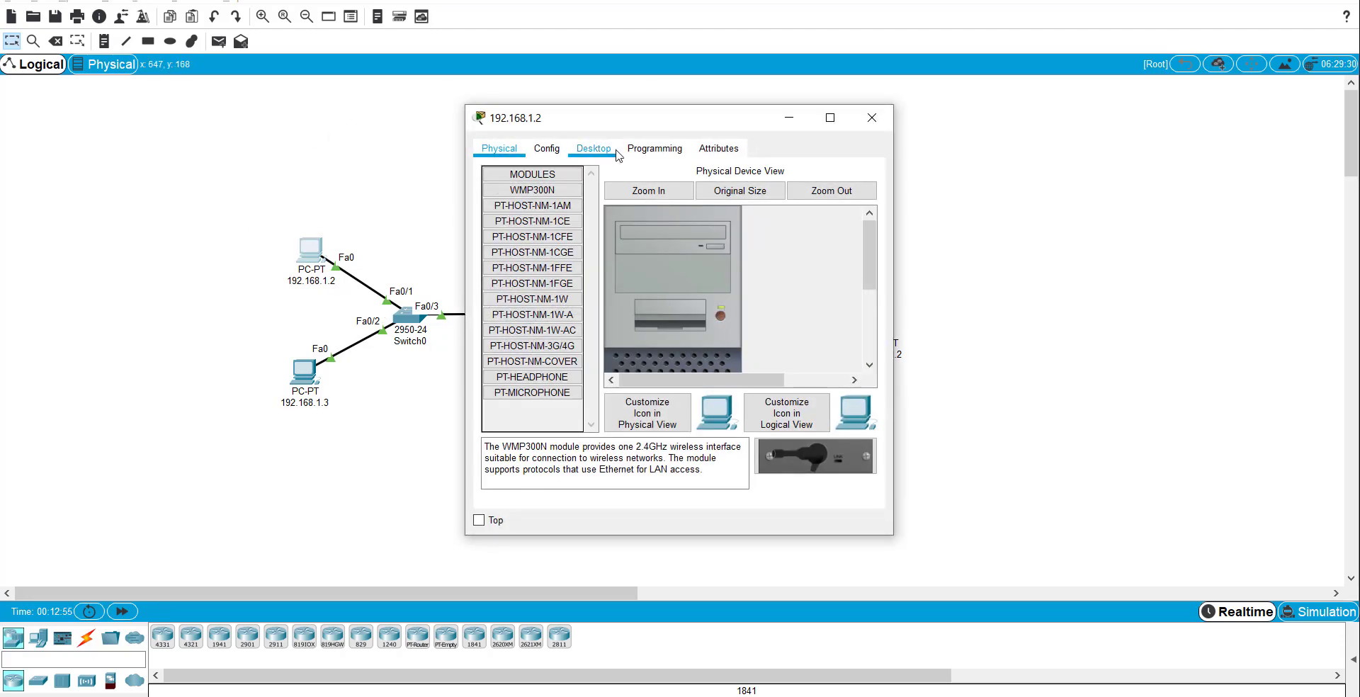
drag(873, 120, 875, 124)
click(875, 124)
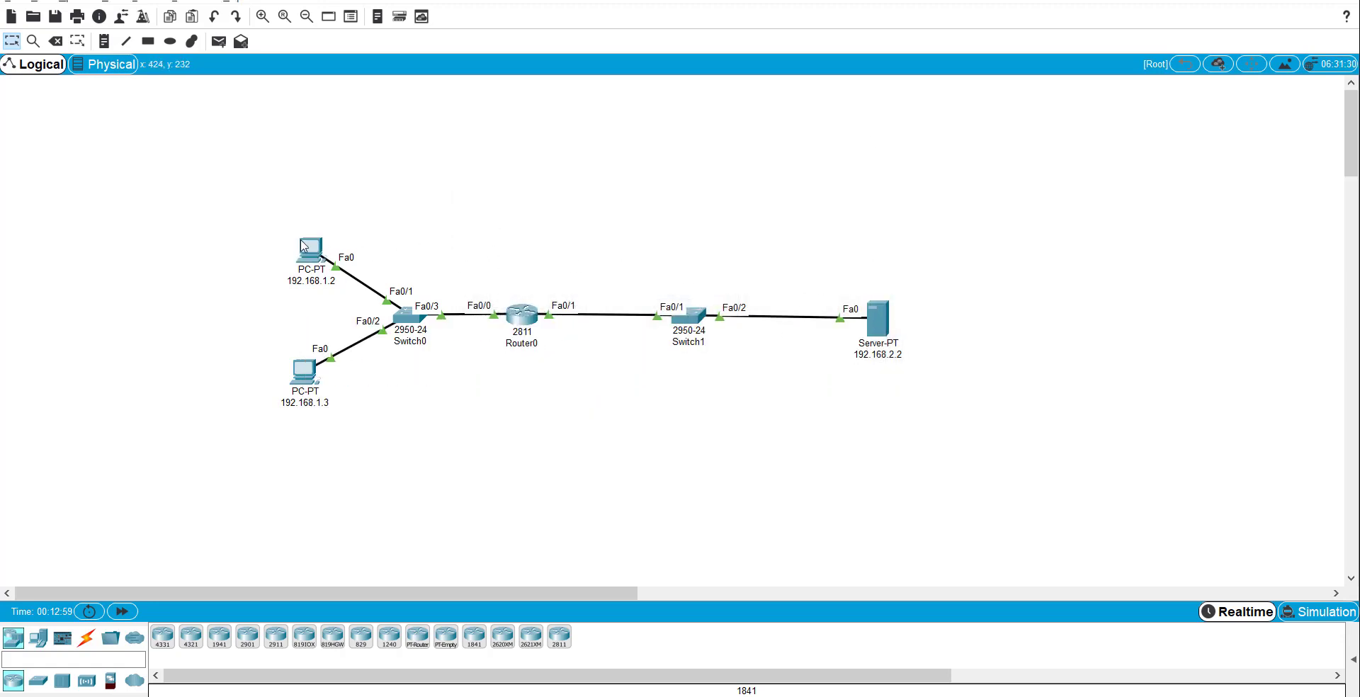
Give PC 192.168.1.2 IP 192.168.1.2, mask 255.255.255.0 and gateway 192.168.1.1.
click(304, 246)
click(545, 149)
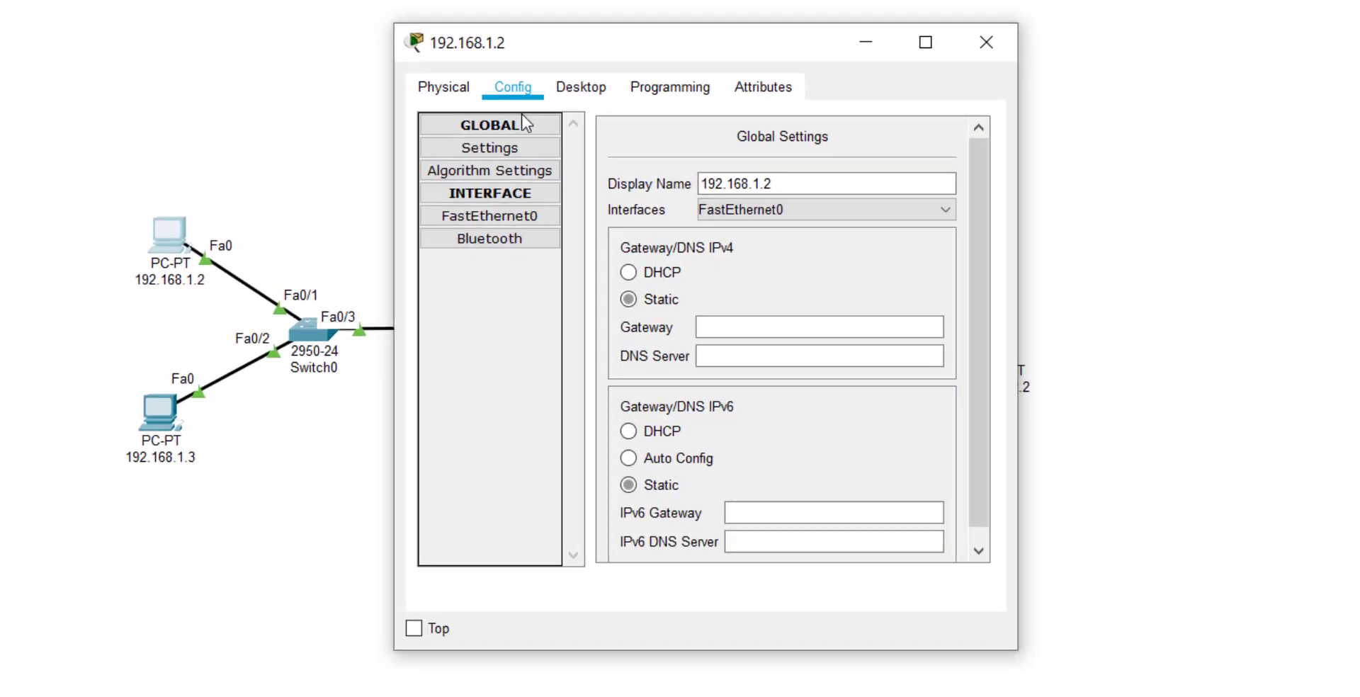
click(581, 87)
click(516, 148)
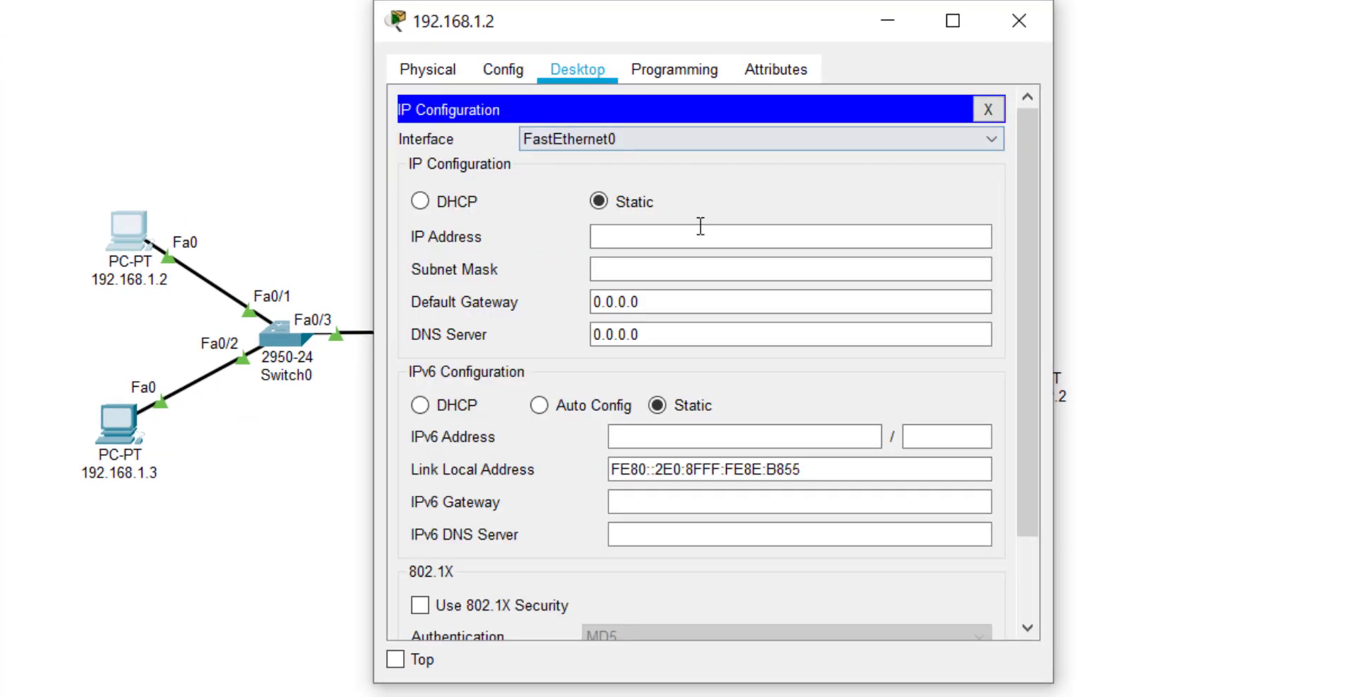
click(695, 233)
text(192.168.1.2)
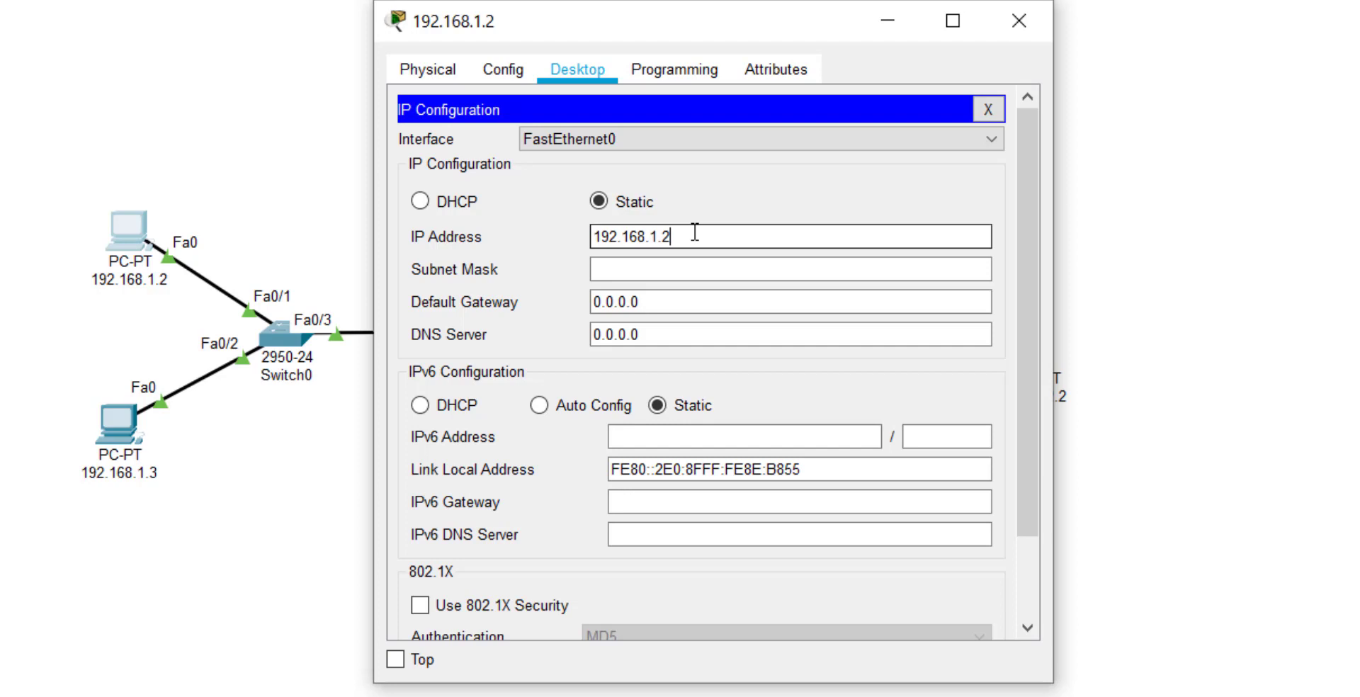
key(Tab)
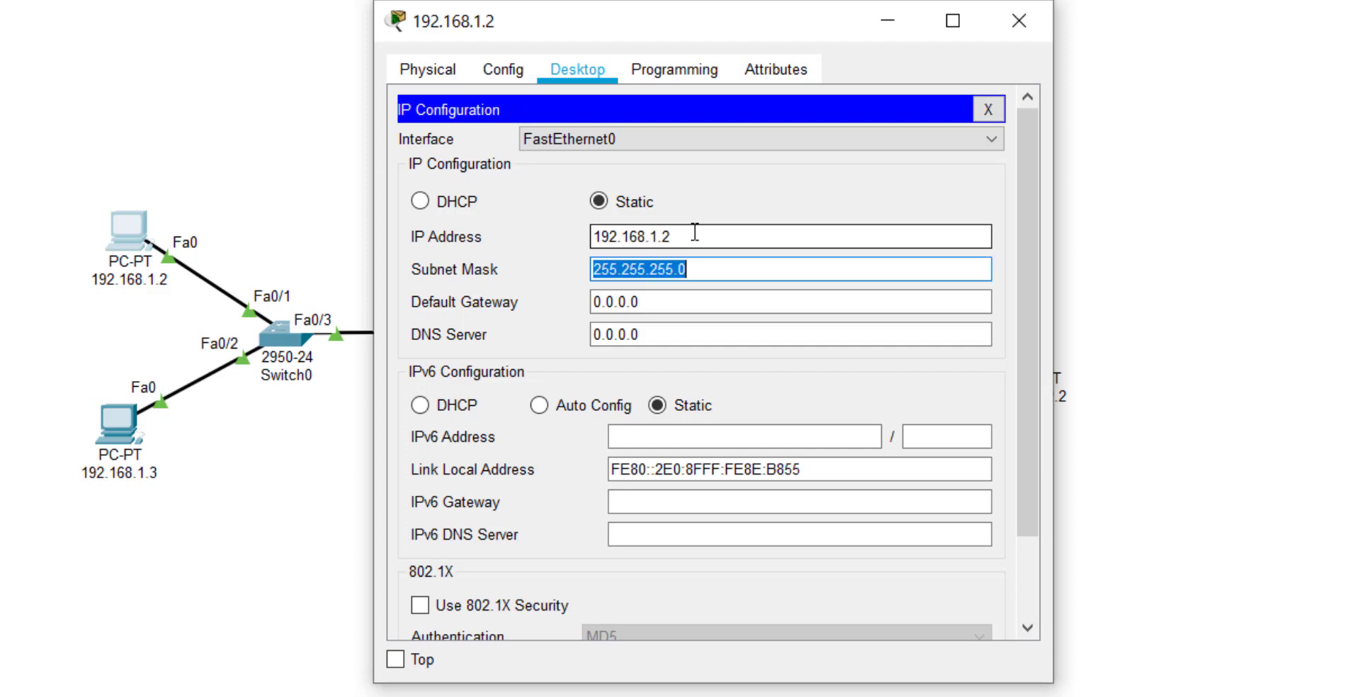
key(Tab)
text(192.16)
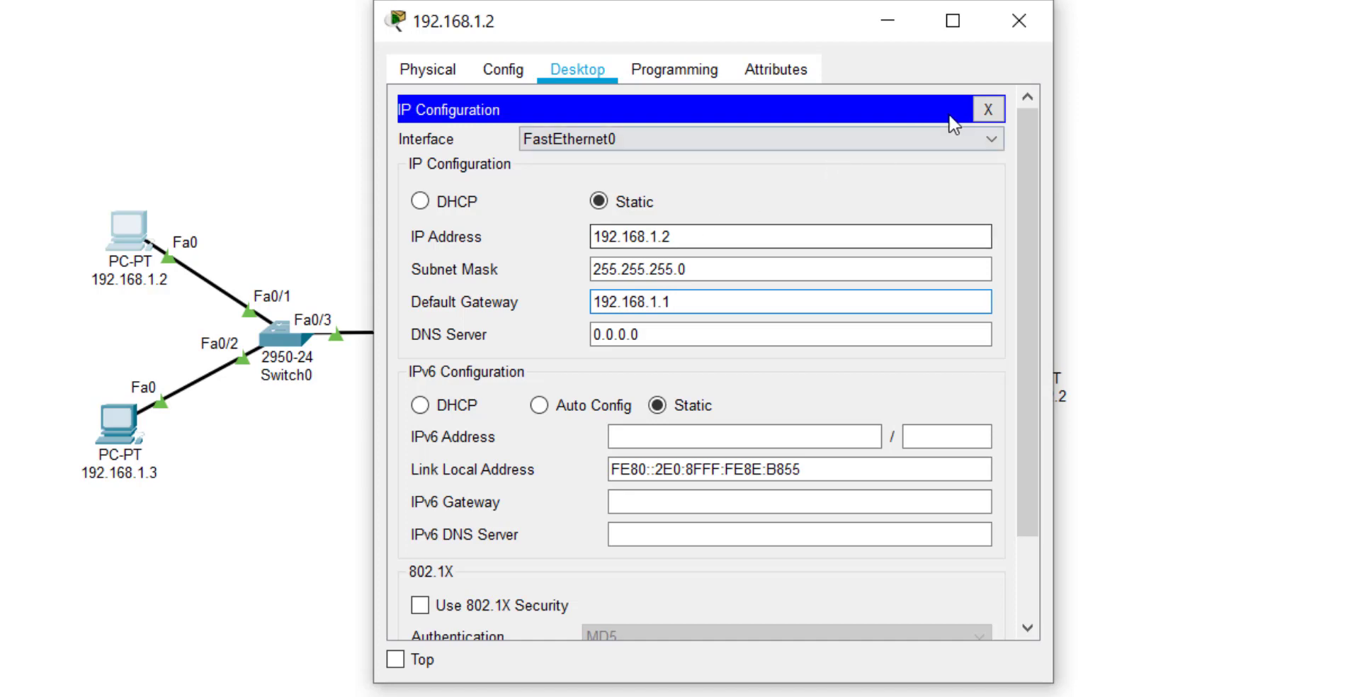
click(1019, 21)
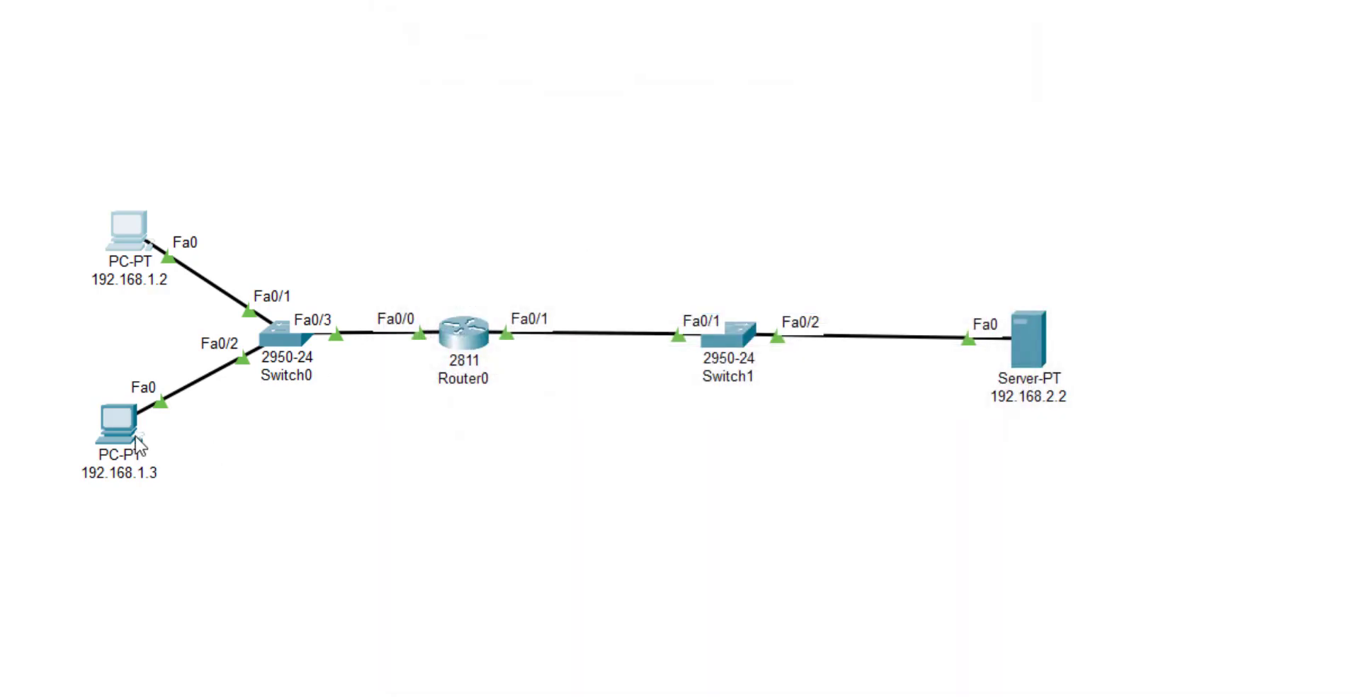
Set PC 192.168.1.3 to IP 192.168.1.3, mask 255.255.255.0, gateway 192.168.1.1, and close it.
click(119, 423)
click(584, 79)
click(465, 198)
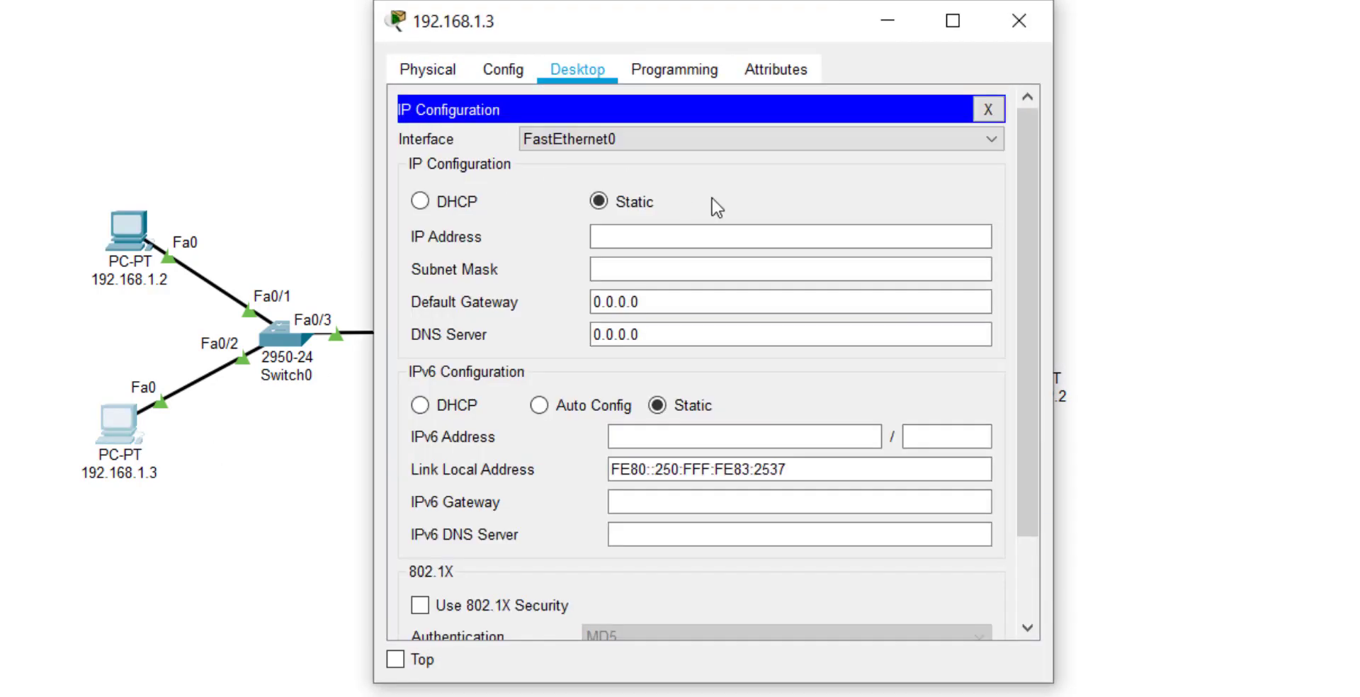
click(734, 239)
text(192.168.1.3)
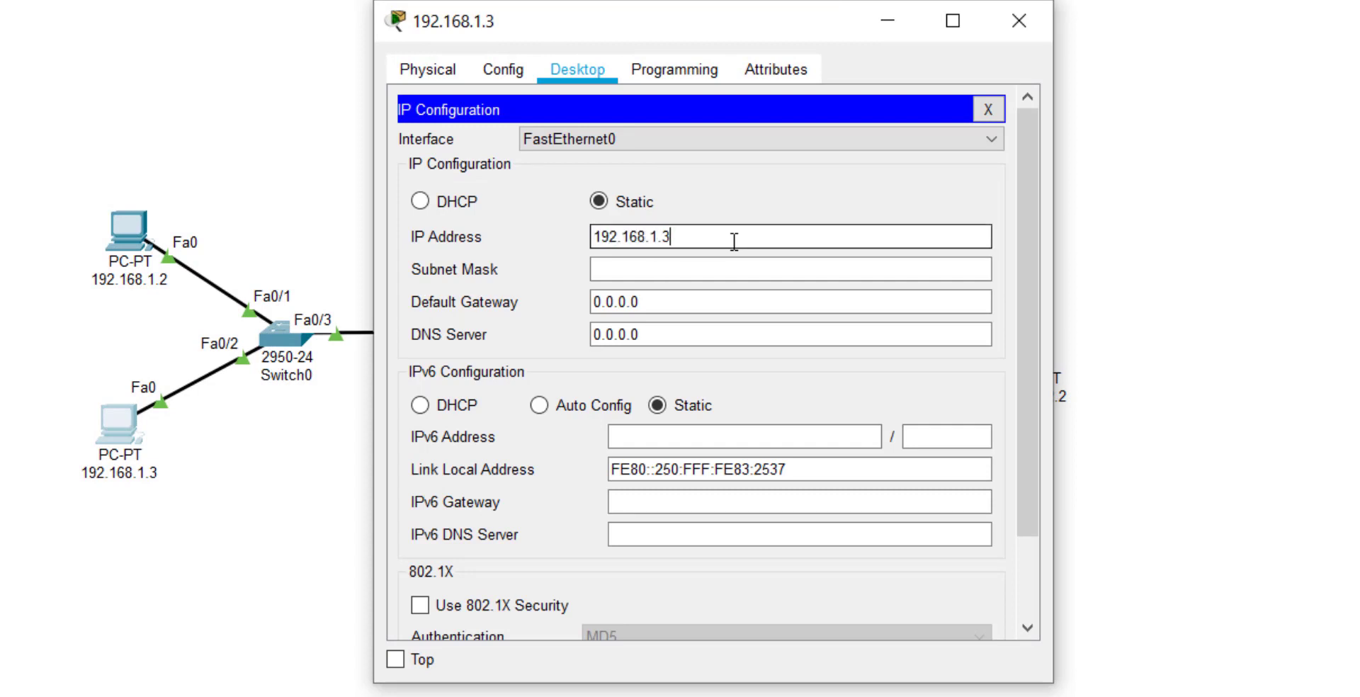
key(Tab)
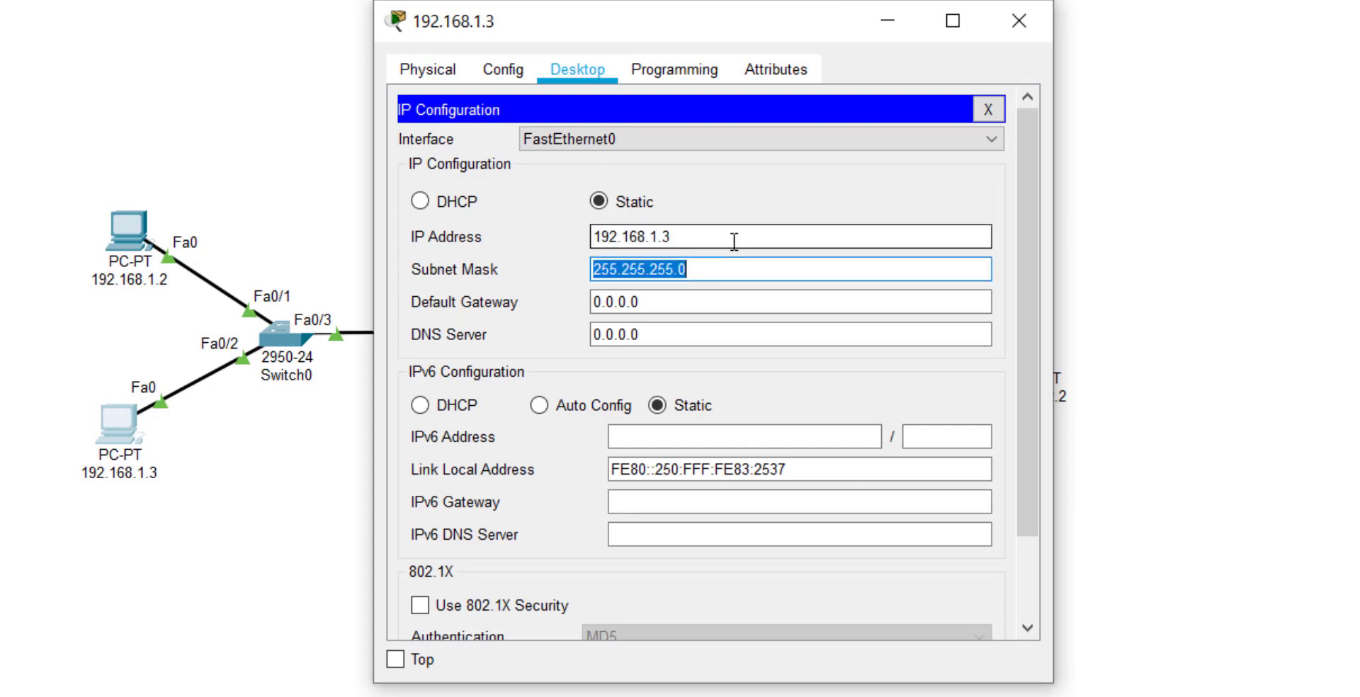
key(Tab)
text(192)
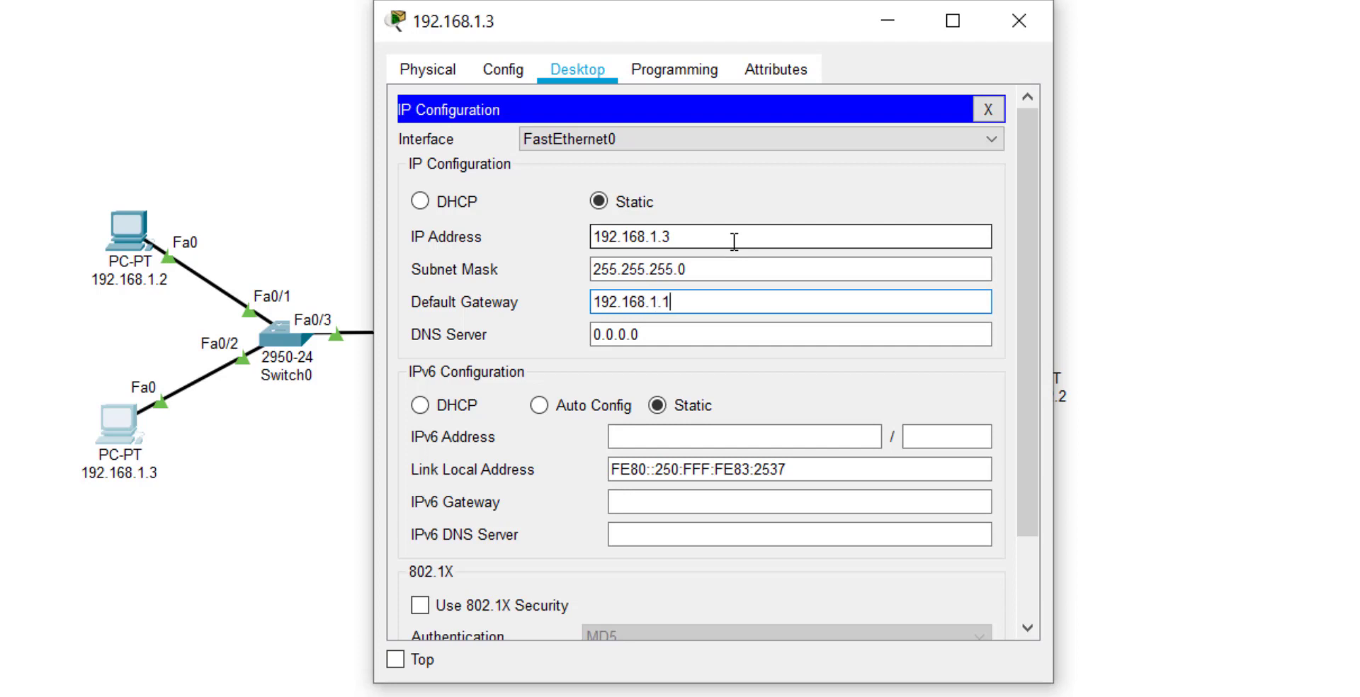
click(1133, 227)
click(102, 425)
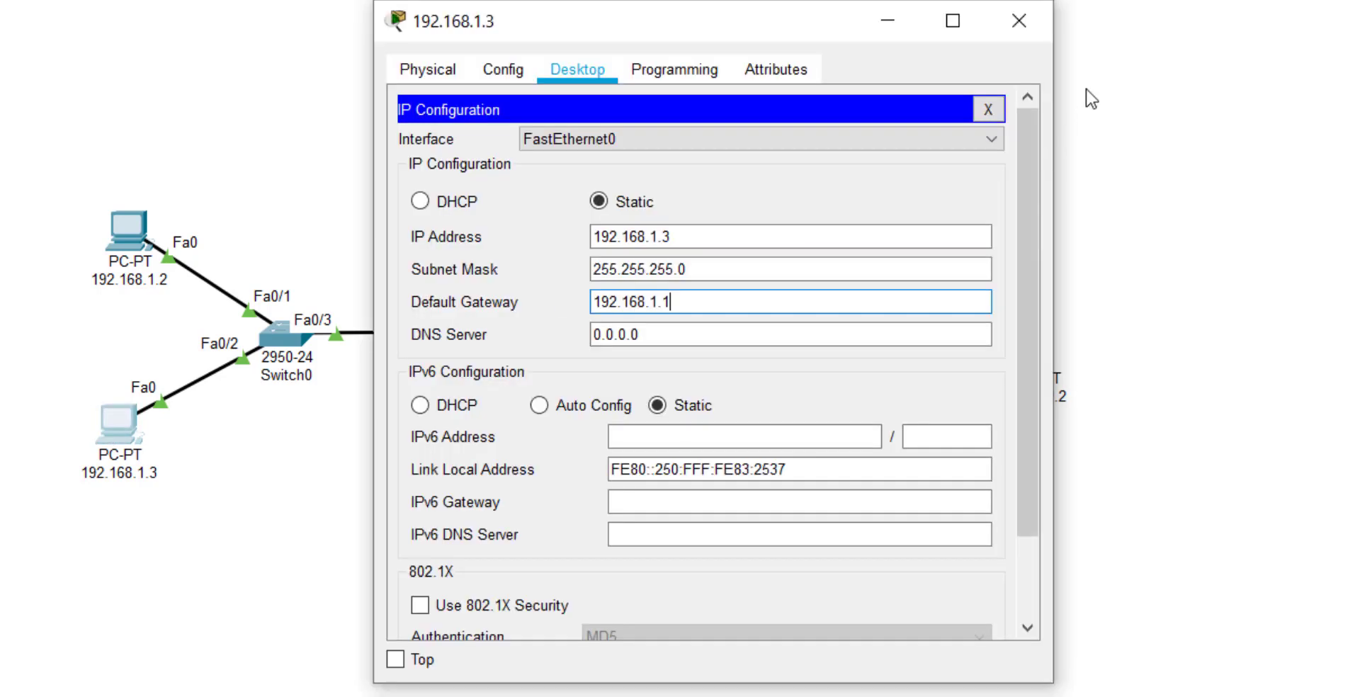
click(1019, 20)
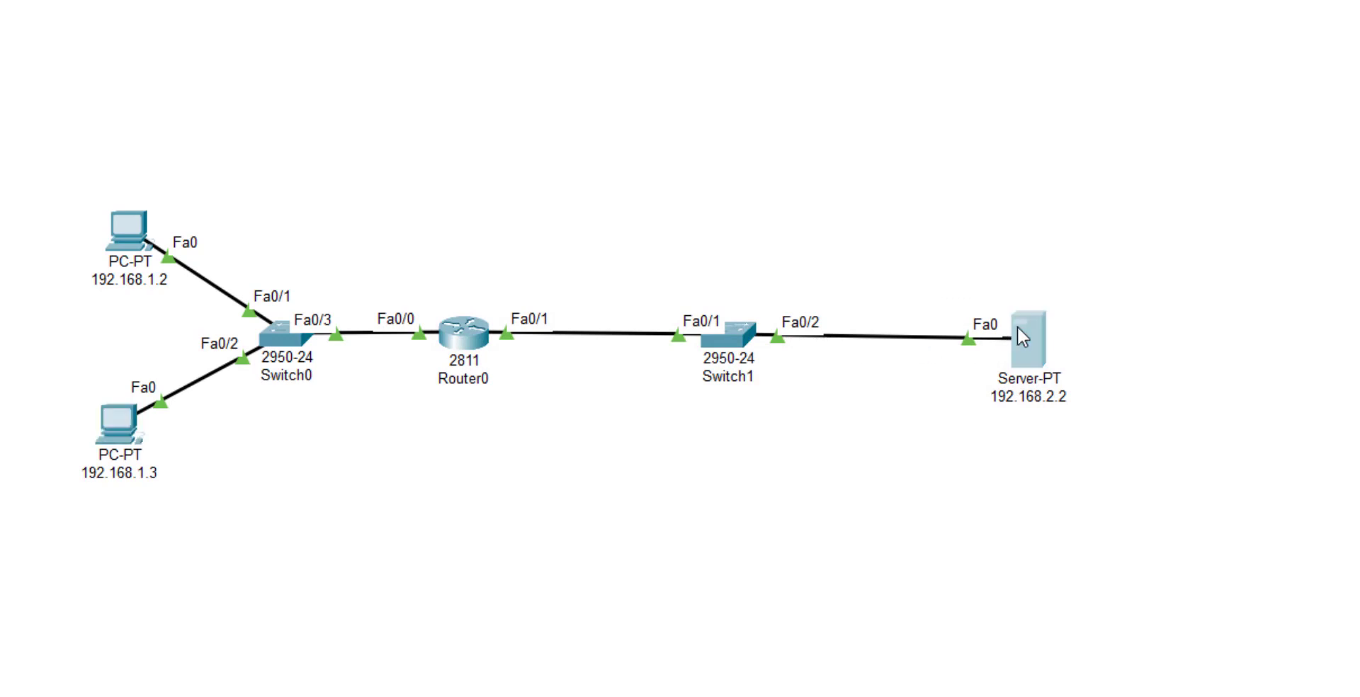
Enter server IP 192.168.2.2 with auto-filled mask 255.255.255.0 and gateway 192.168.2.1.
click(1017, 326)
click(577, 70)
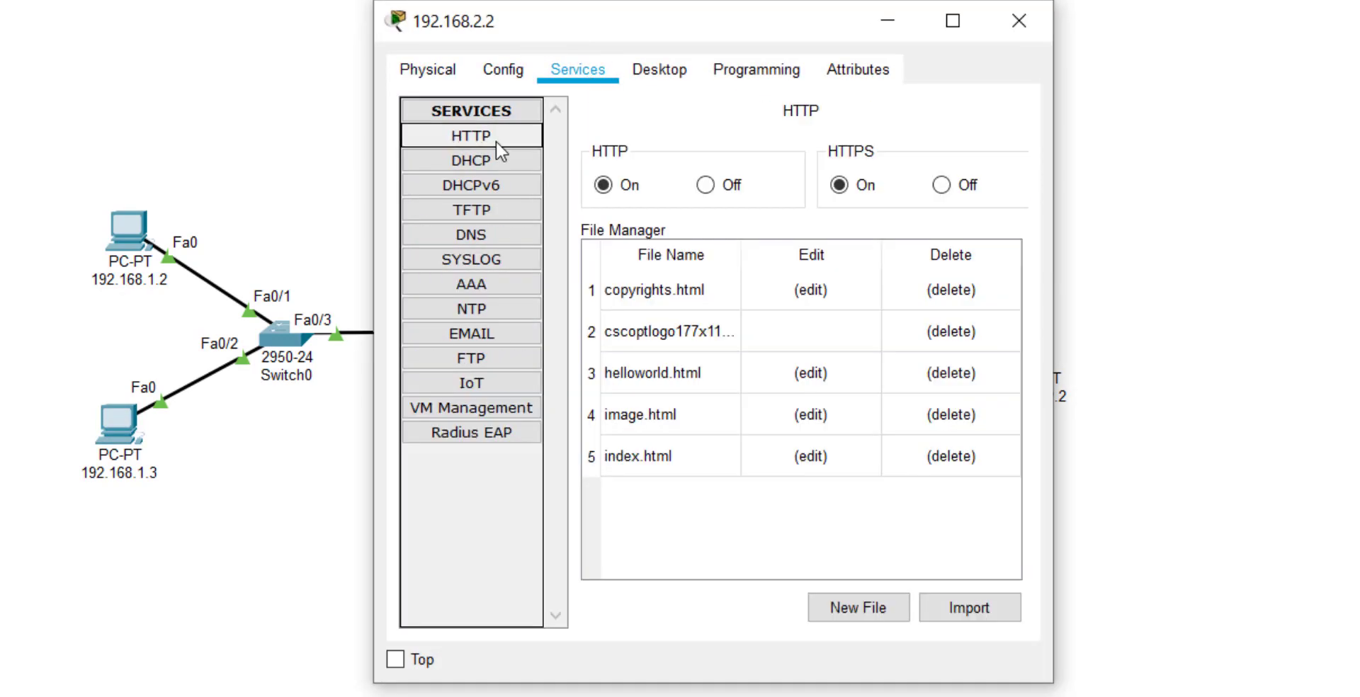
click(659, 71)
click(453, 163)
click(743, 206)
text(192.168)
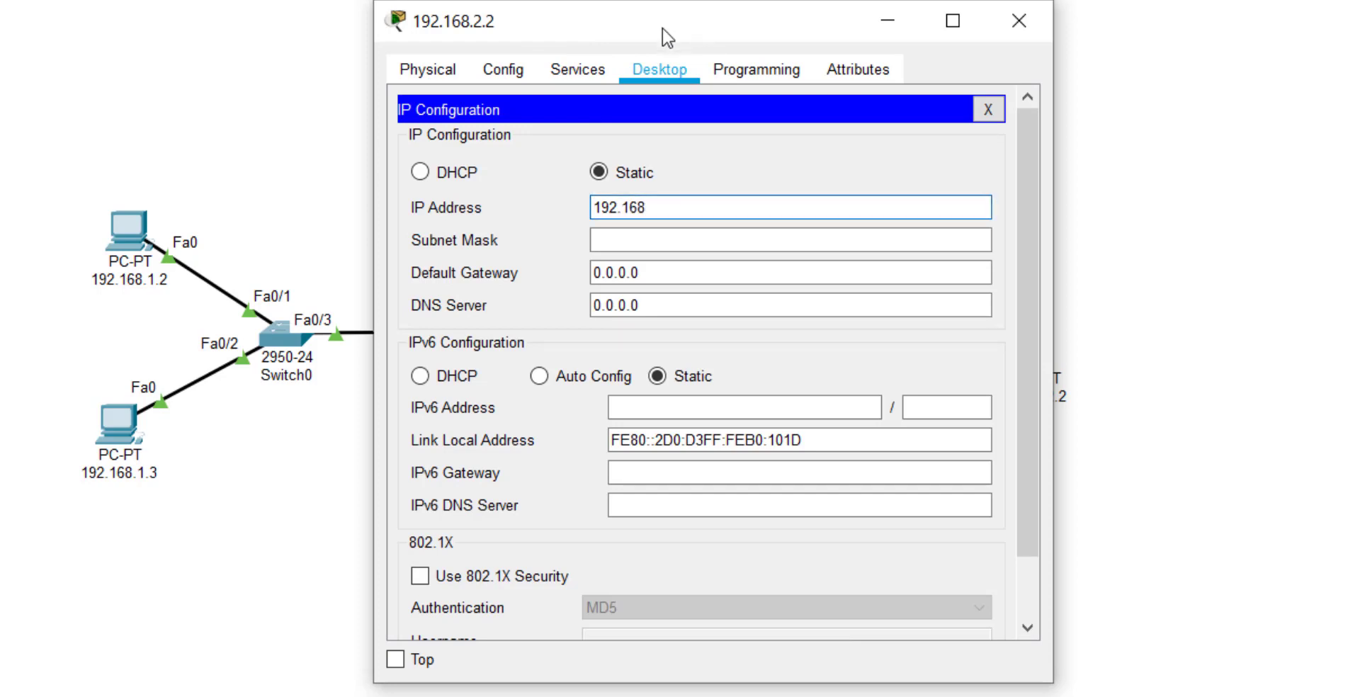
drag(661, 32, 507, 50)
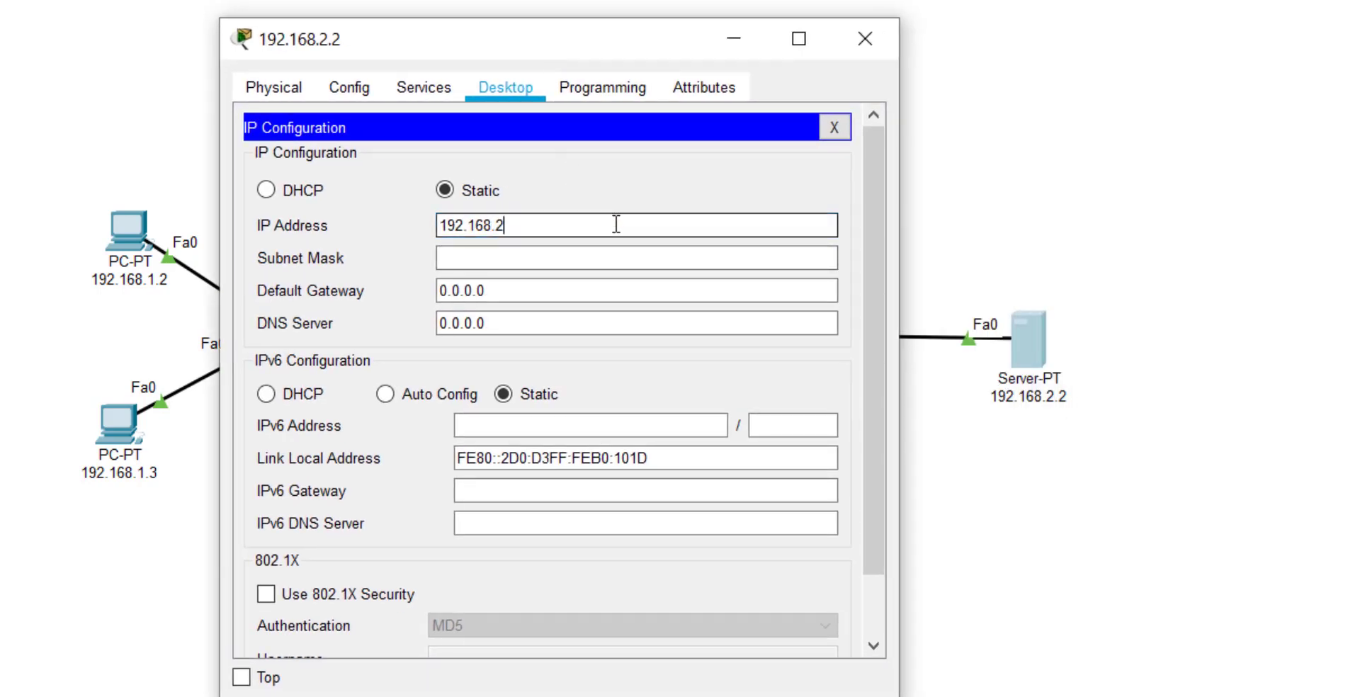
text(2.168.2.2)
key(Tab)
key(Tab)
text(192.)
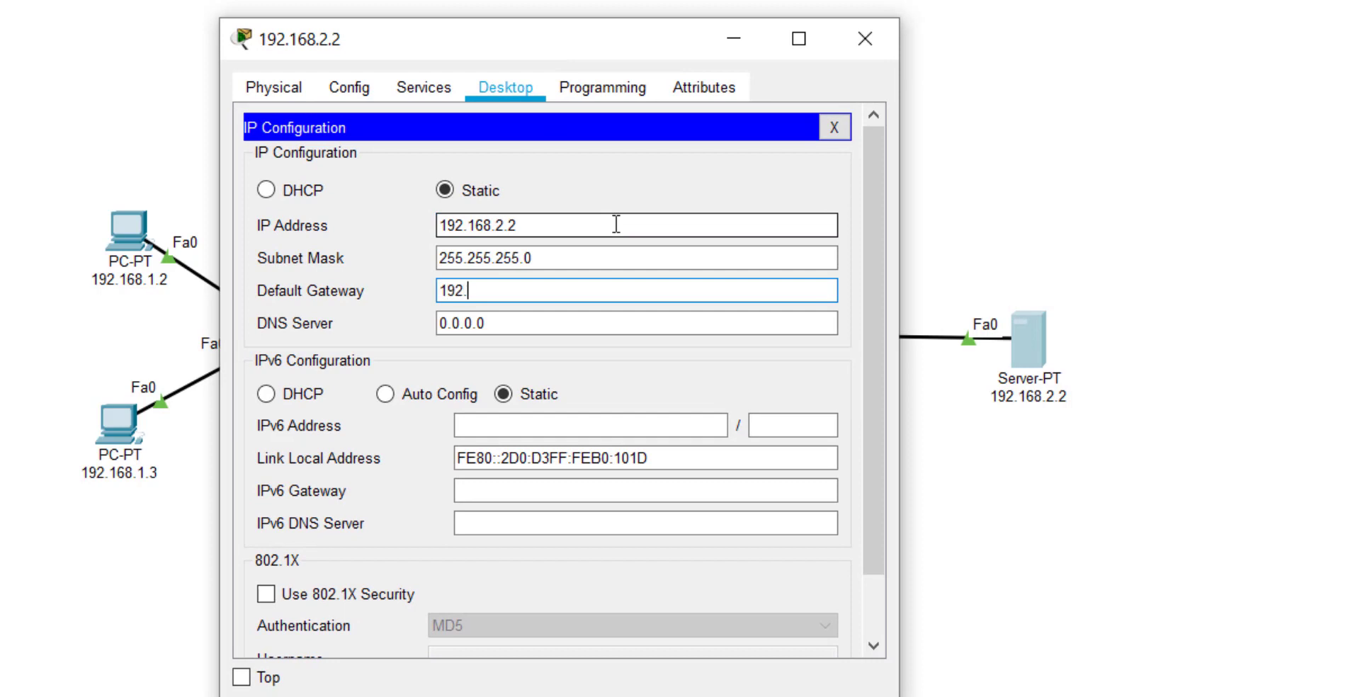
text(168.2.1)
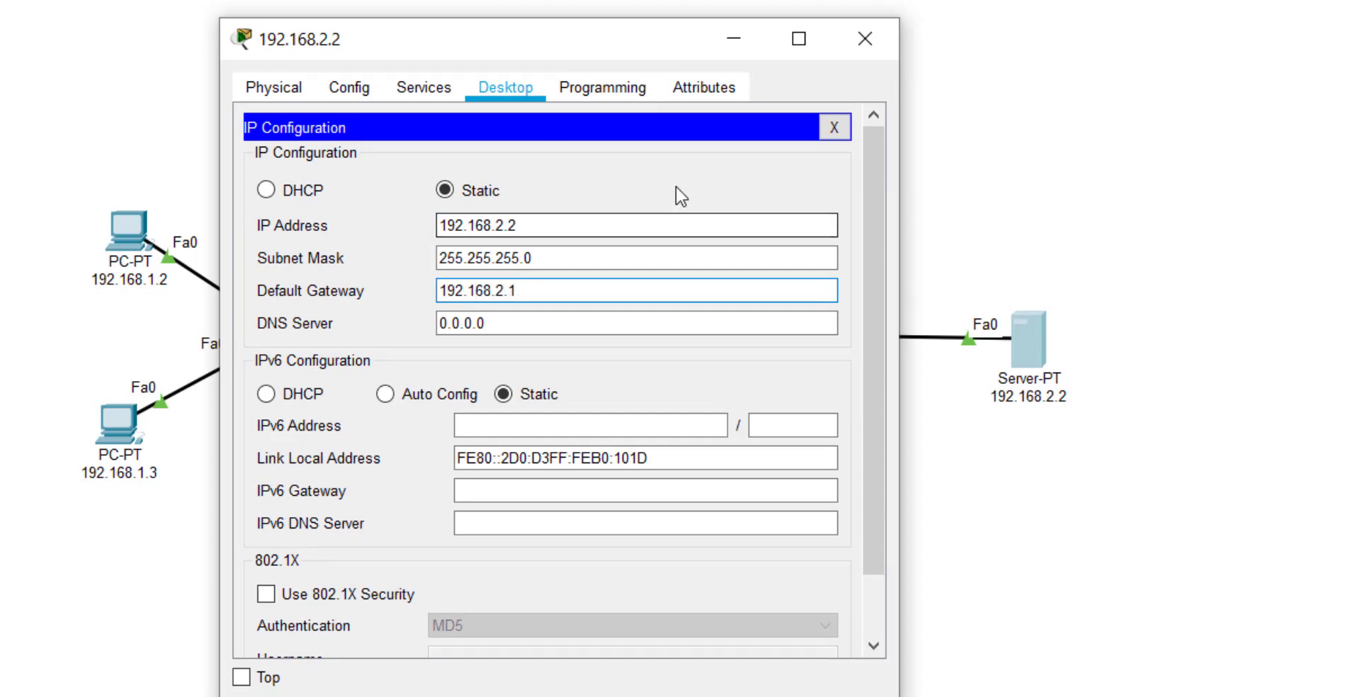
Verify Router0's FastEthernet0/0 and 0/1 addresses, then pick PC 192.168.1.2 as test-packet source.
click(867, 39)
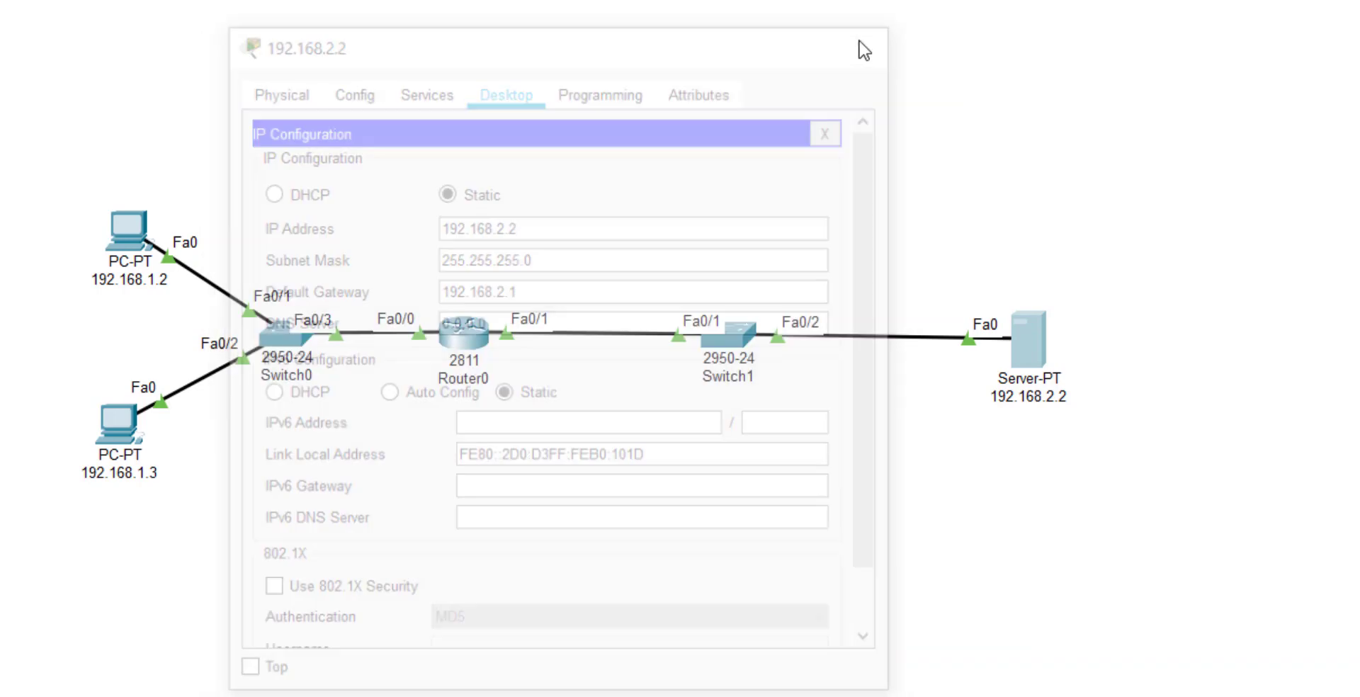
click(468, 331)
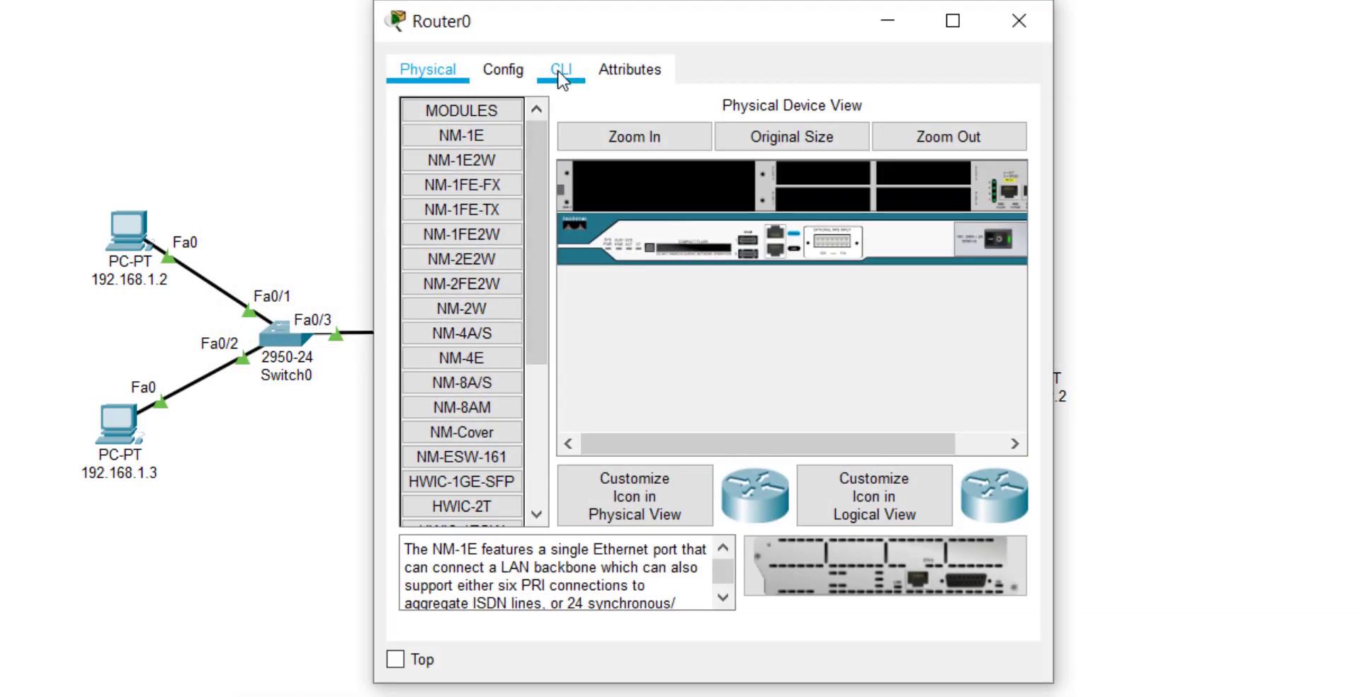
click(503, 69)
click(514, 333)
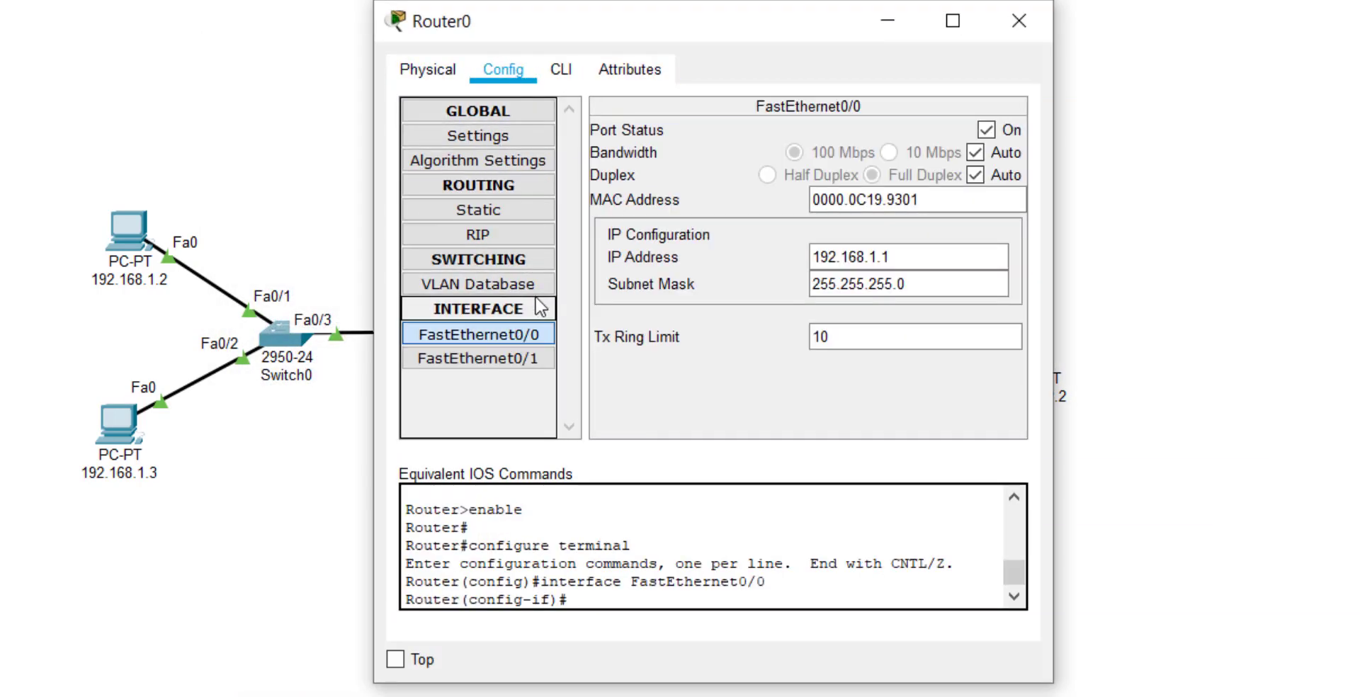
drag(745, 32, 1114, 17)
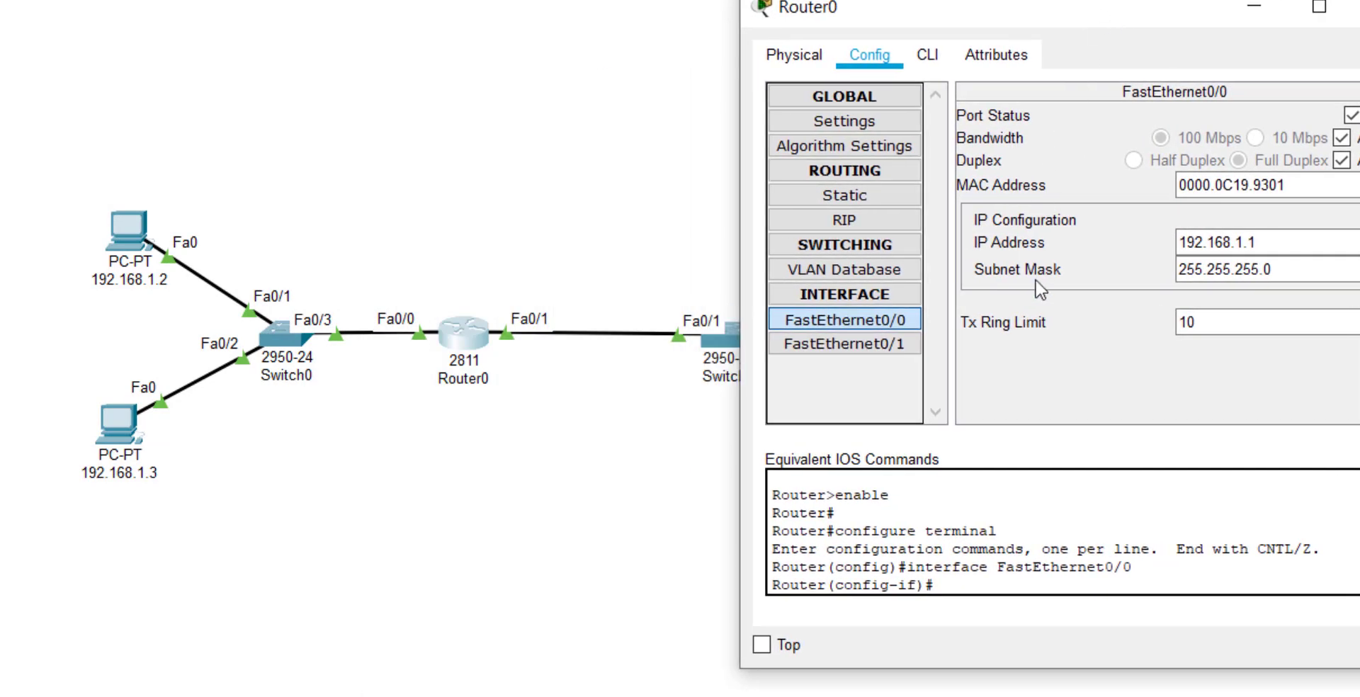
click(880, 346)
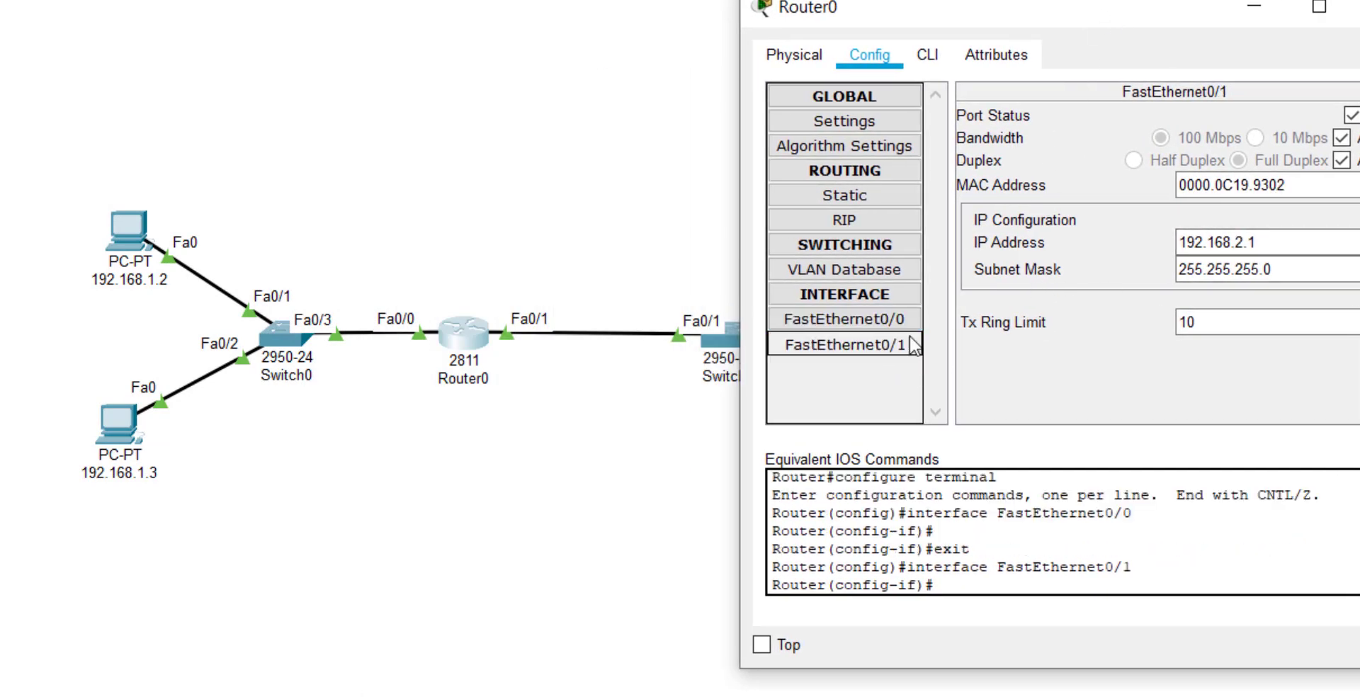
click(1349, 9)
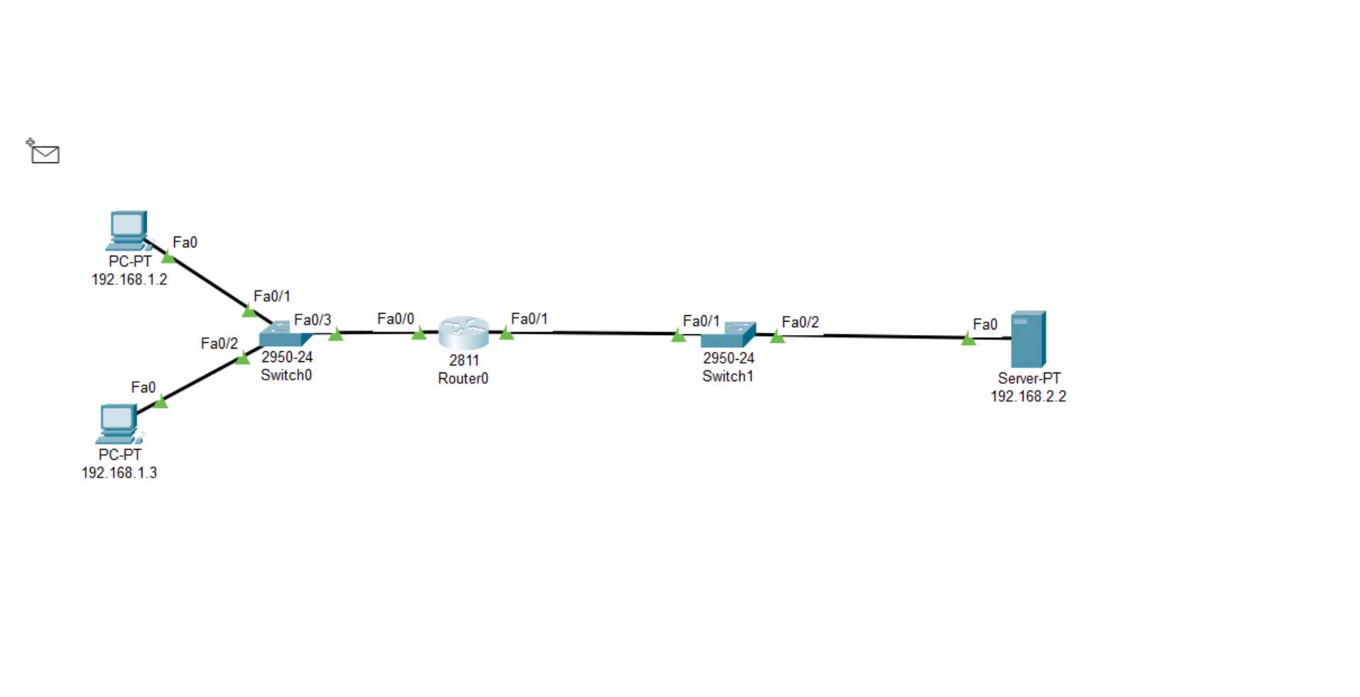
click(127, 229)
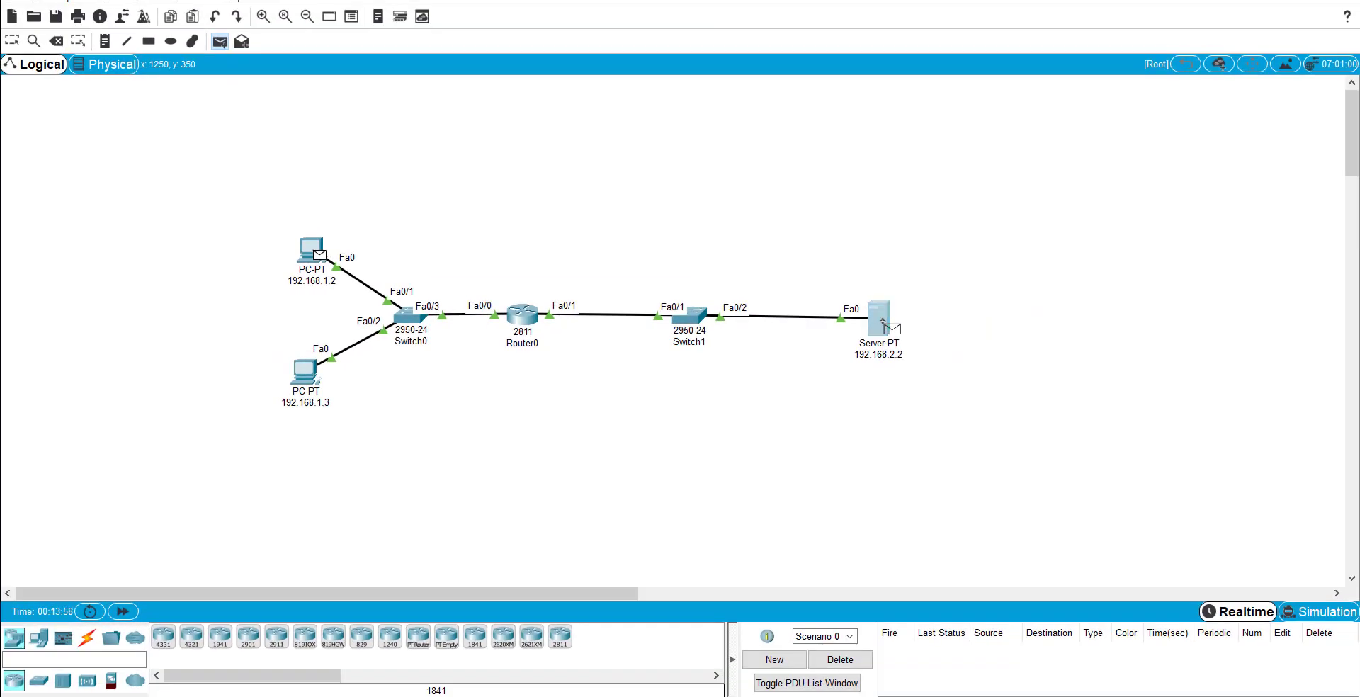
Send the simple test packet from PC 192.168.1.2 to server 192.168.2.2.
click(882, 321)
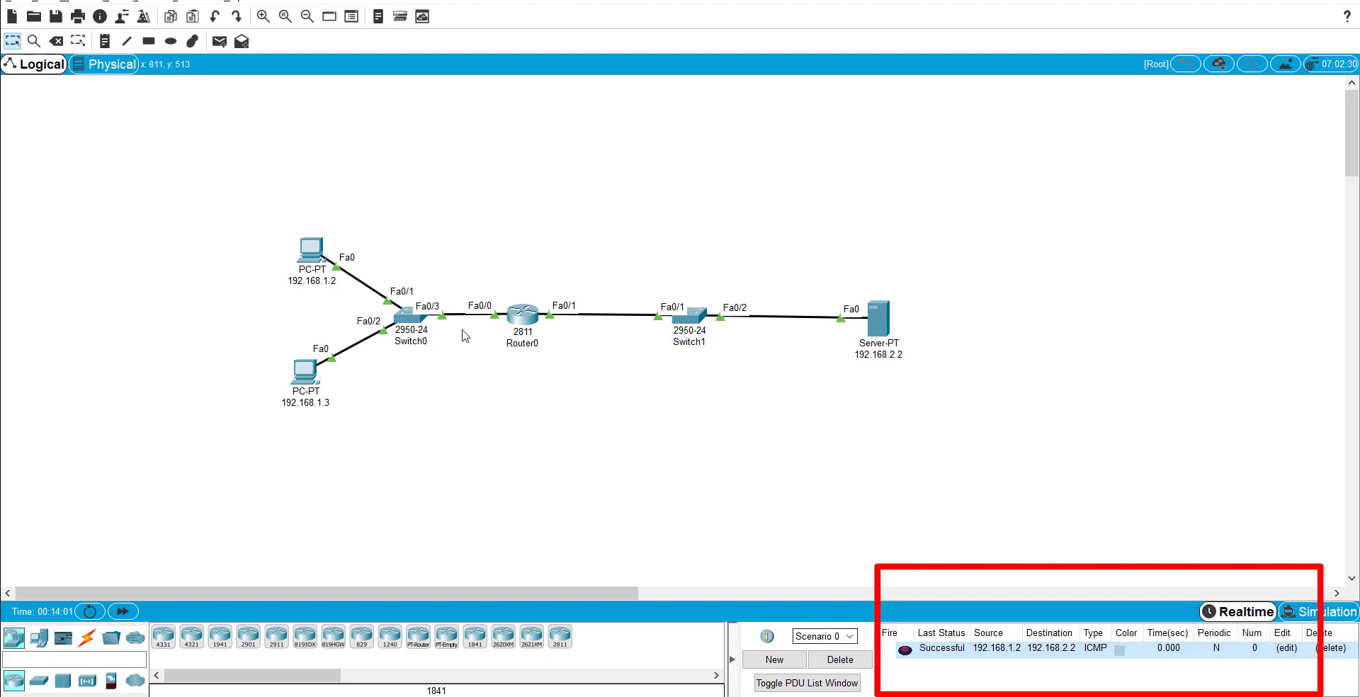
click(241, 42)
click(306, 369)
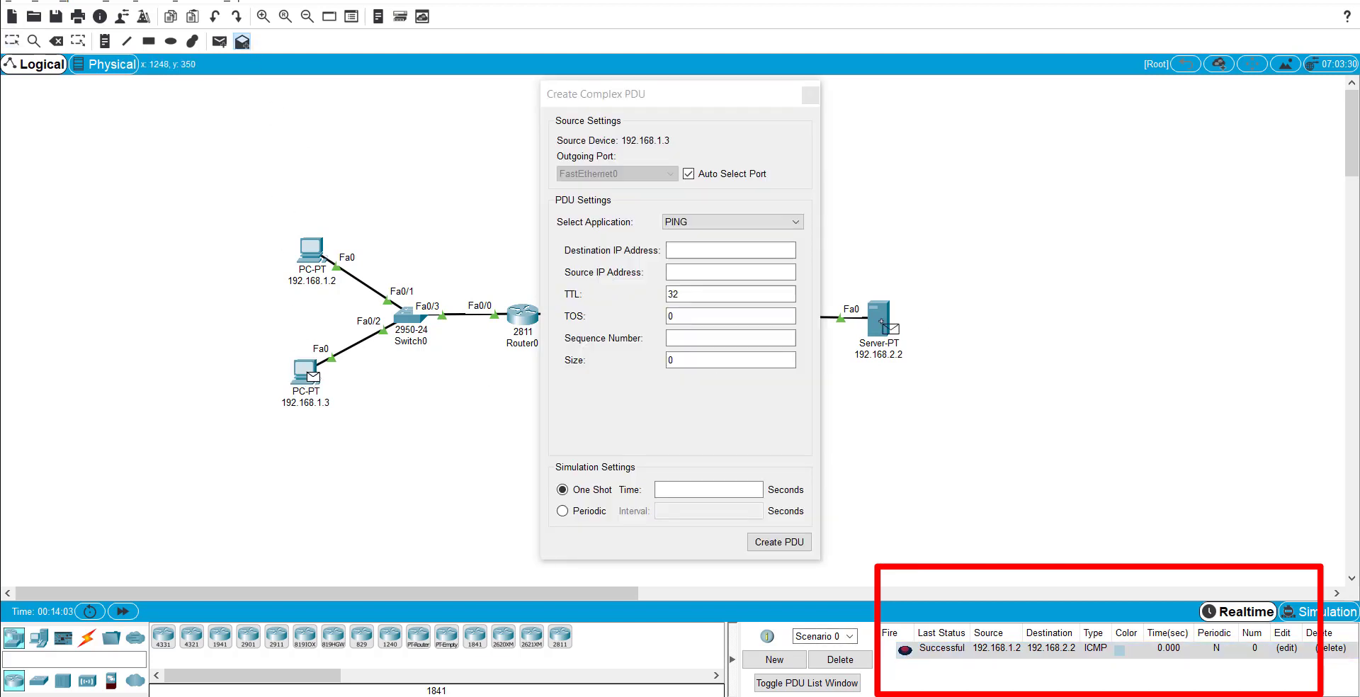
click(810, 95)
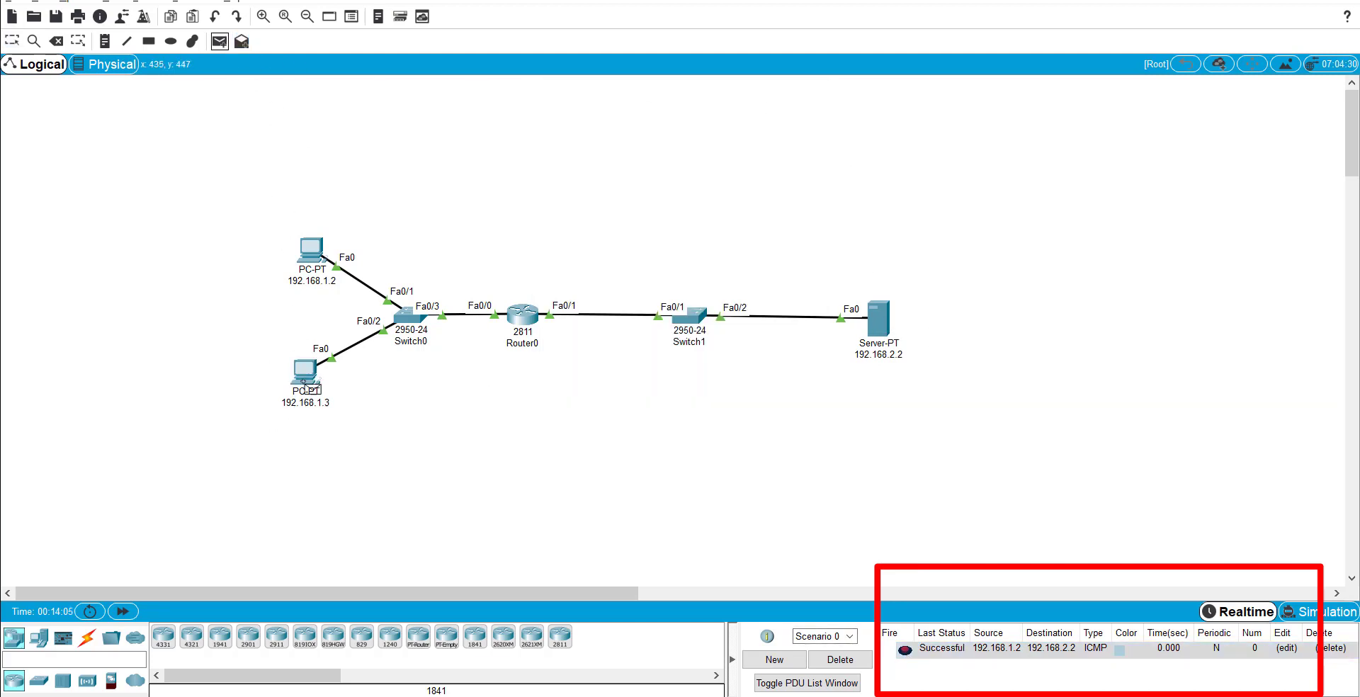
Ping server 192.168.2.2 from PC 192.168.1.3, then clear the PDU list.
click(306, 374)
click(882, 320)
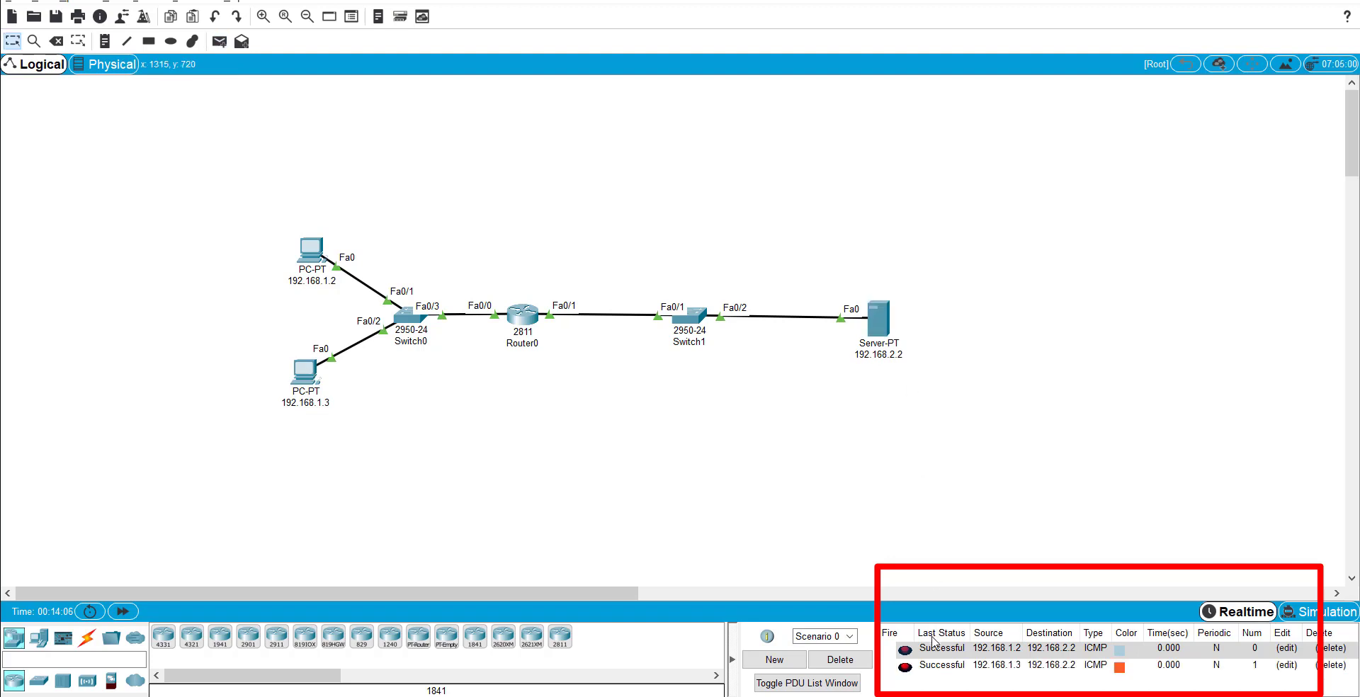
click(843, 666)
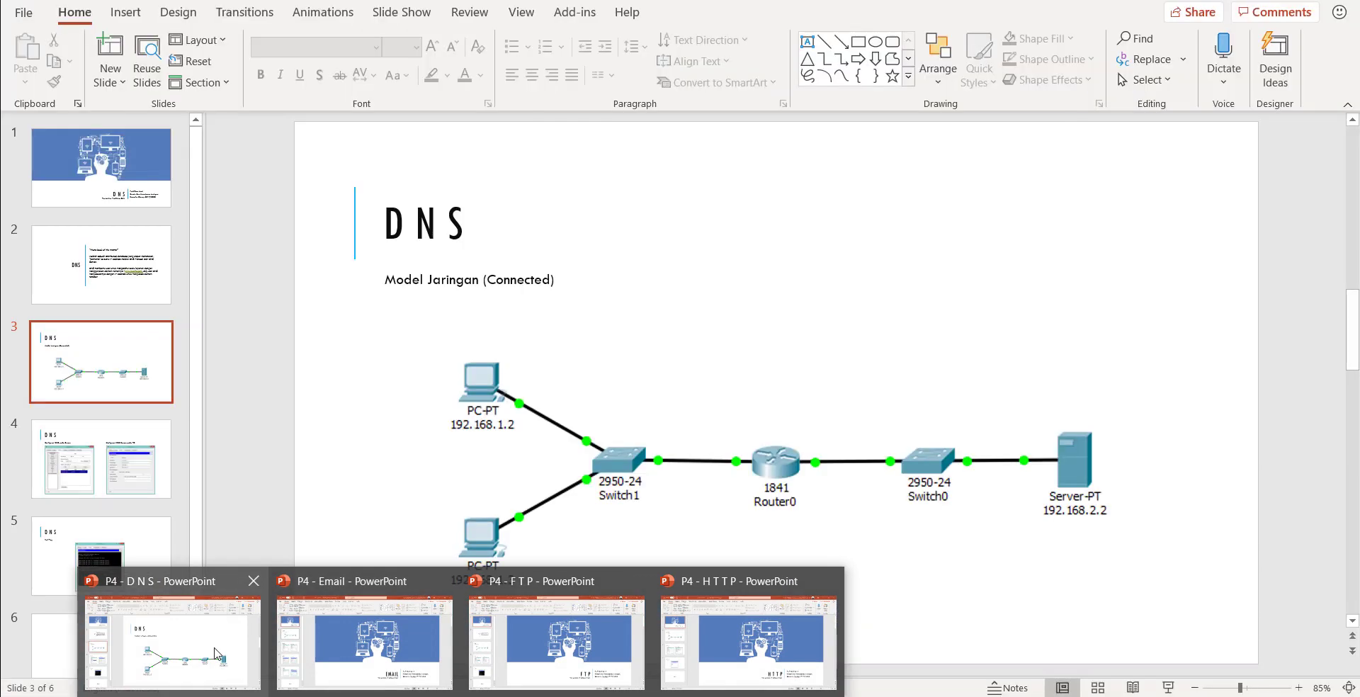
Bring up the 'P4 - D N S' presentation and advance to the DNS configuration slide.
click(216, 653)
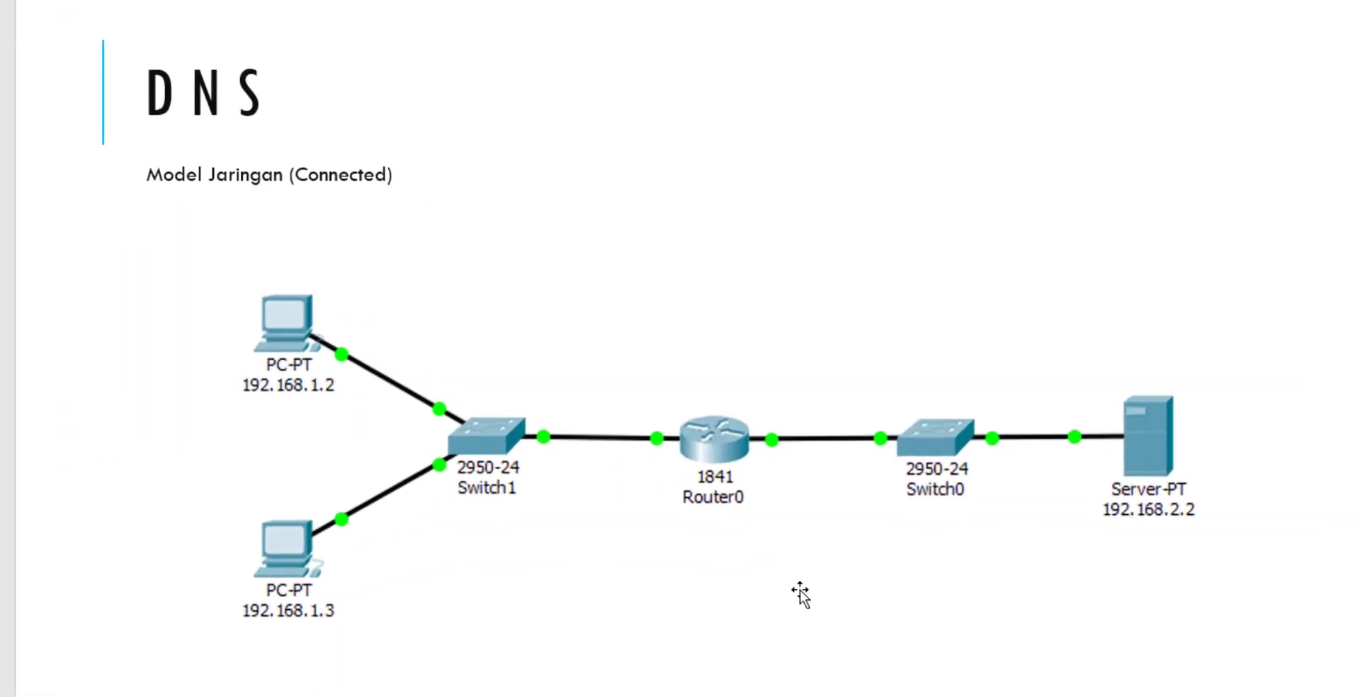
key(Right)
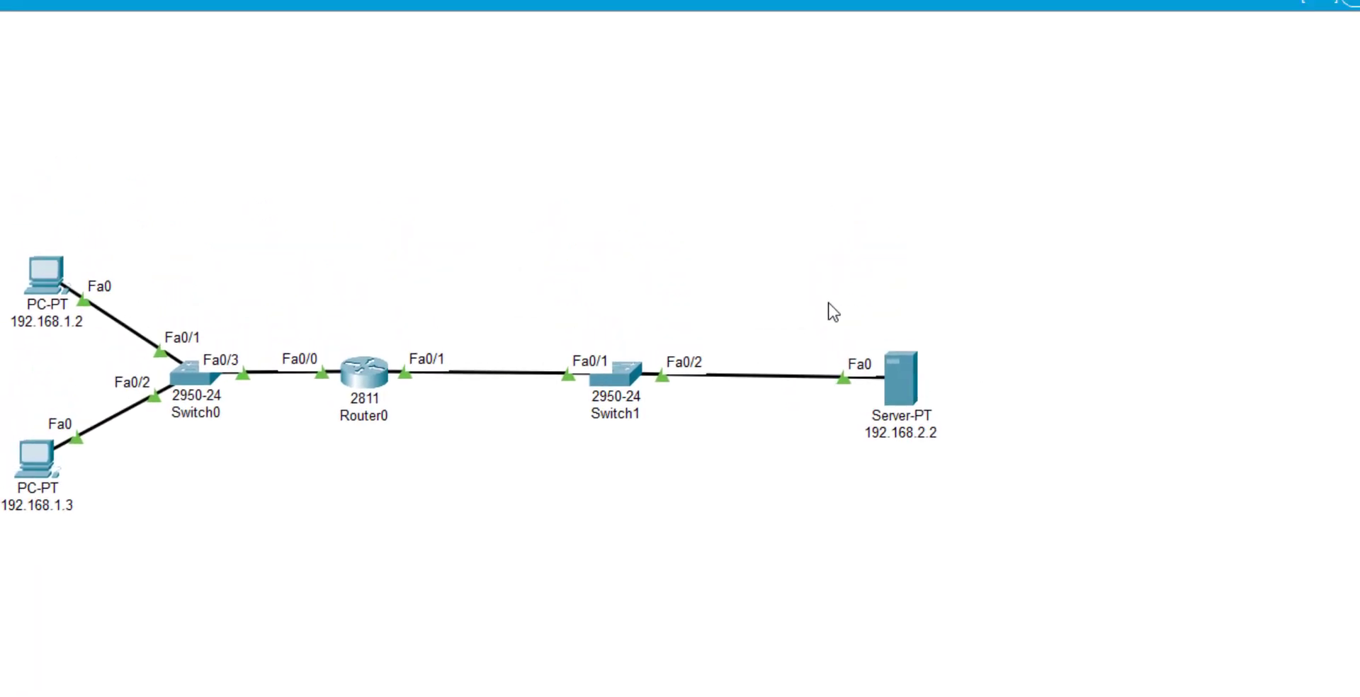
Show the server's DNS service page, switched On with sisfordns.com A record to 192.168.2.2.
click(901, 392)
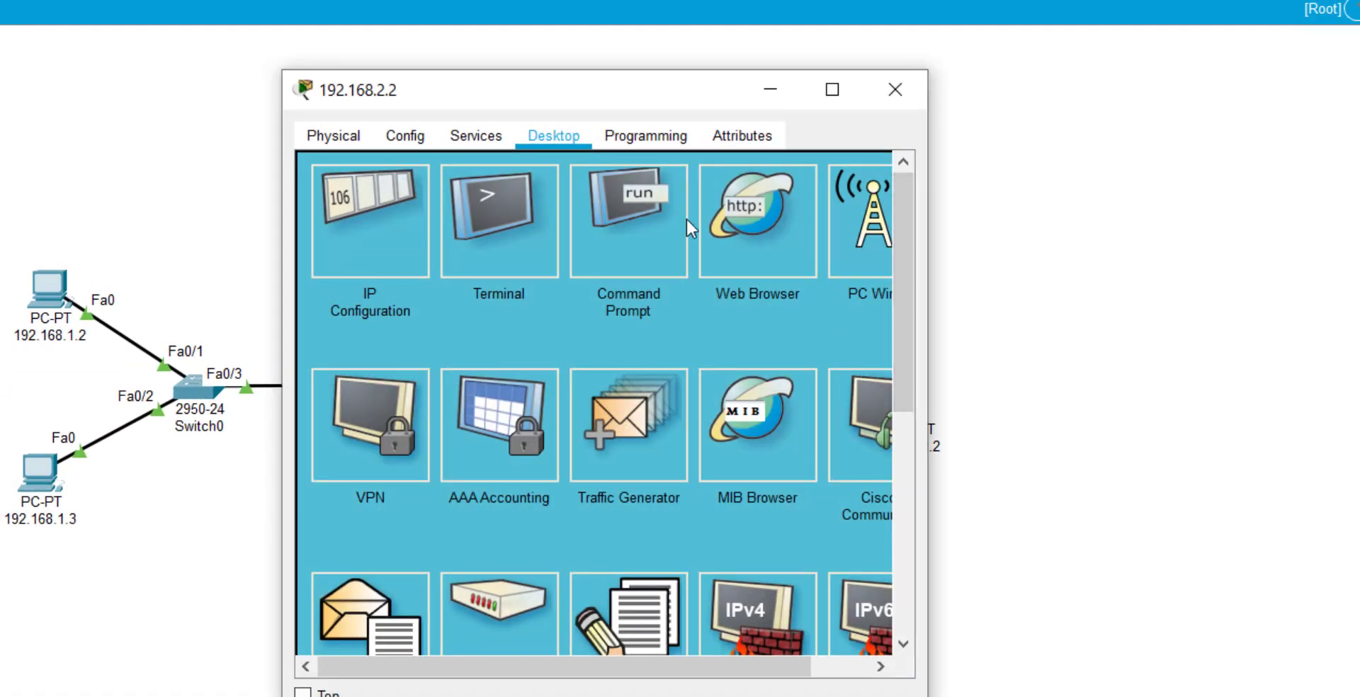
click(476, 138)
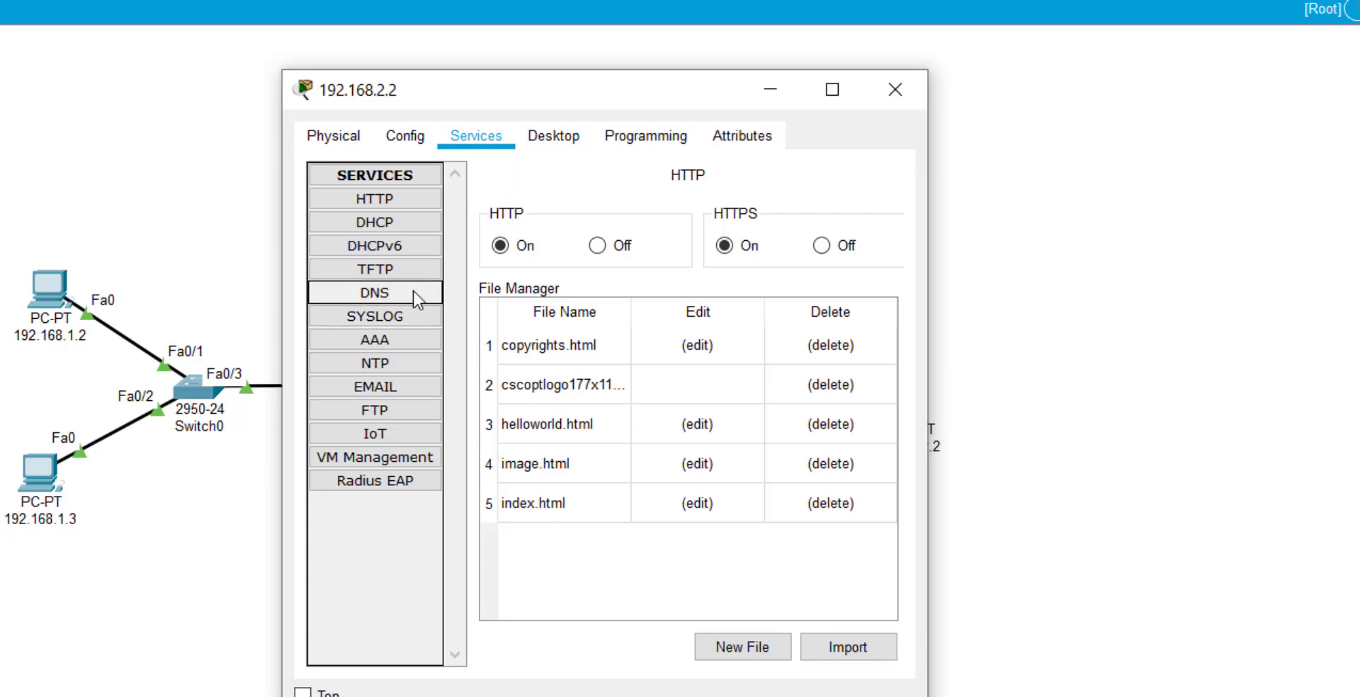
click(550, 139)
click(895, 90)
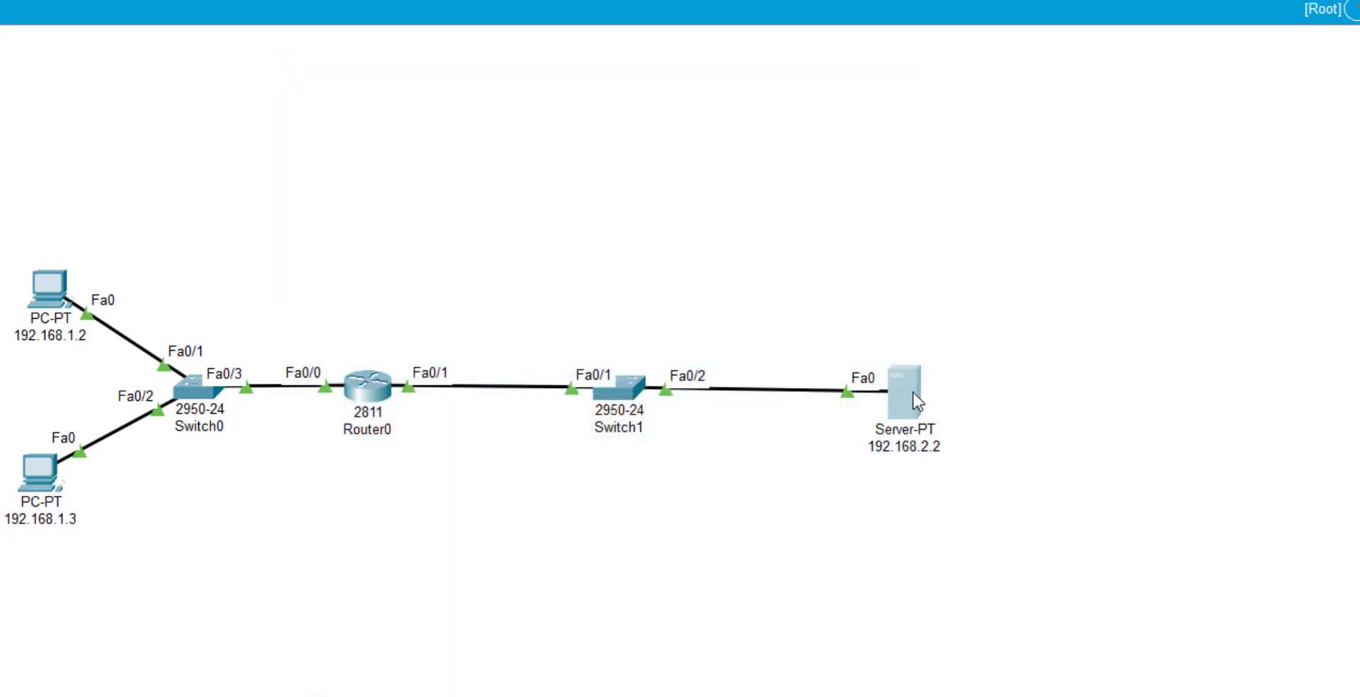
click(898, 389)
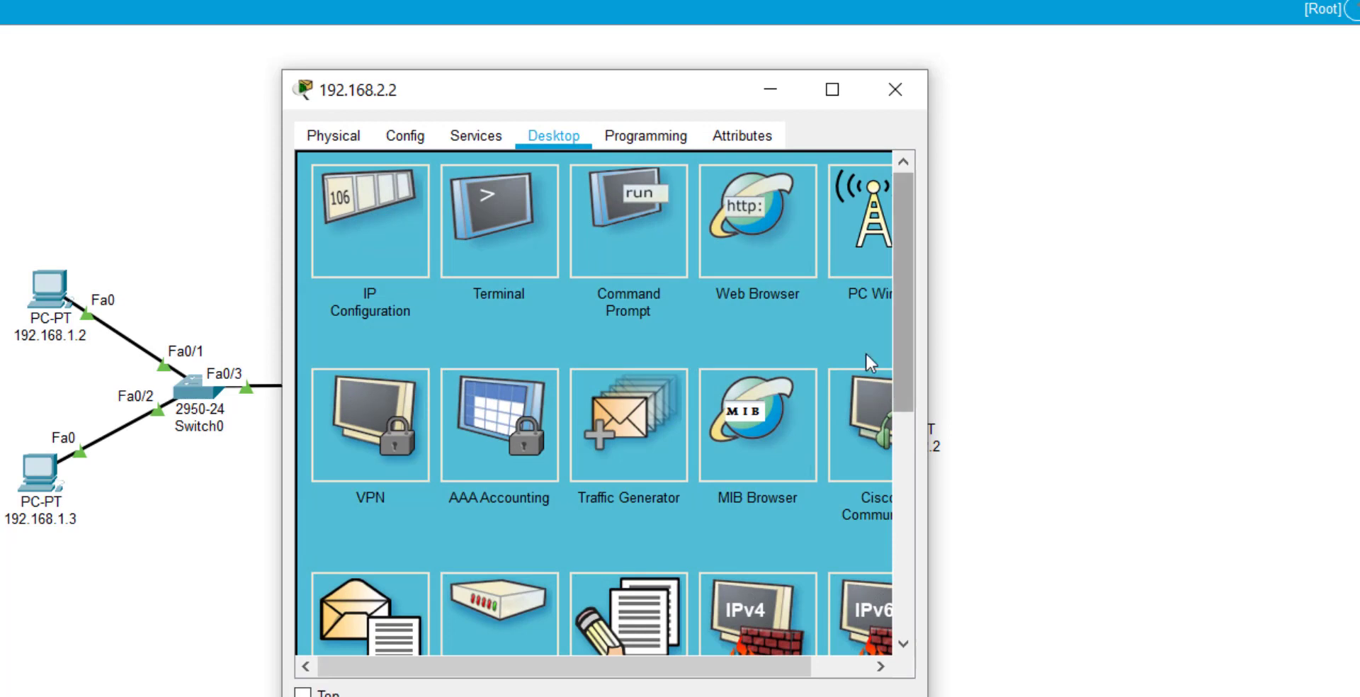
click(425, 138)
click(477, 138)
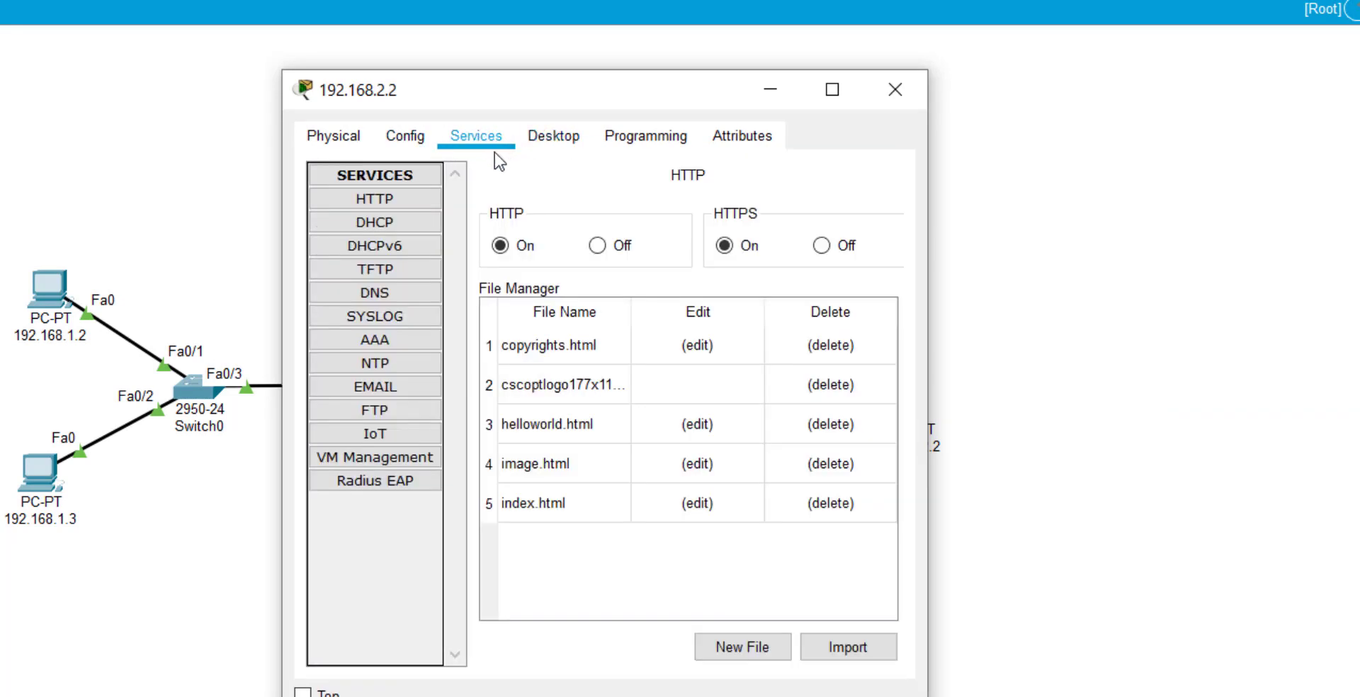
click(416, 299)
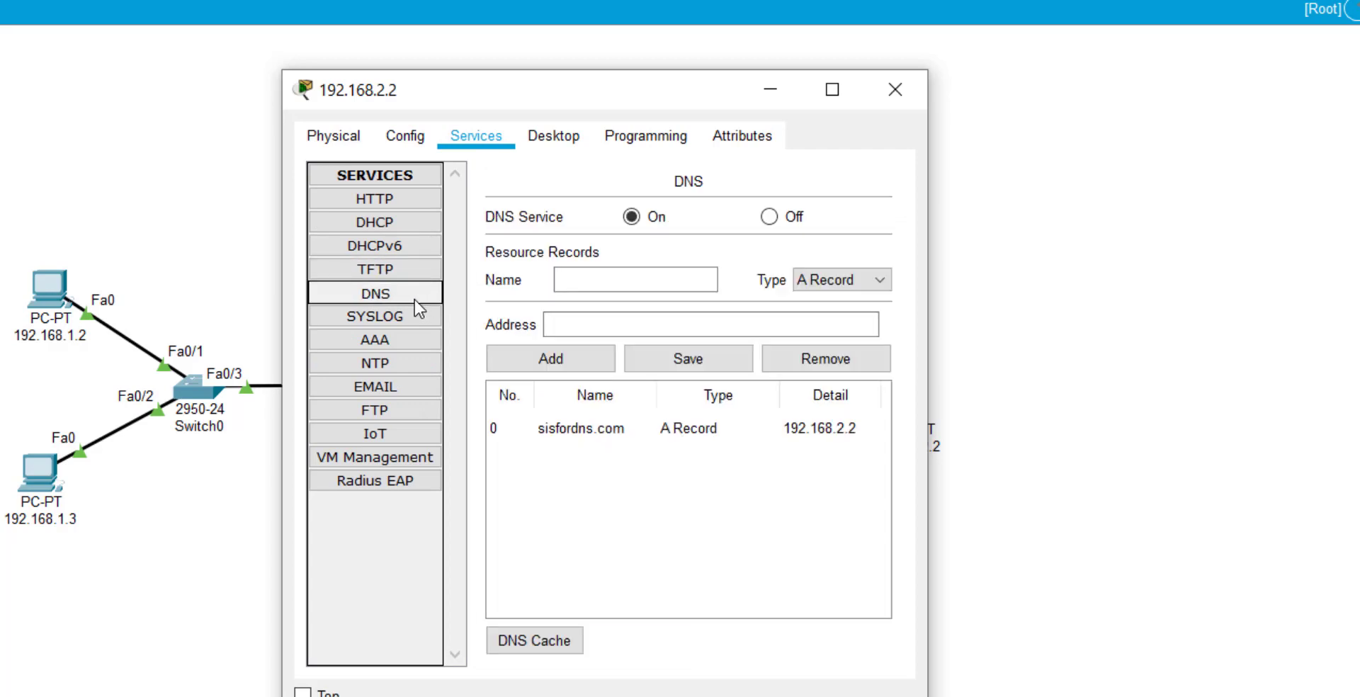
click(633, 218)
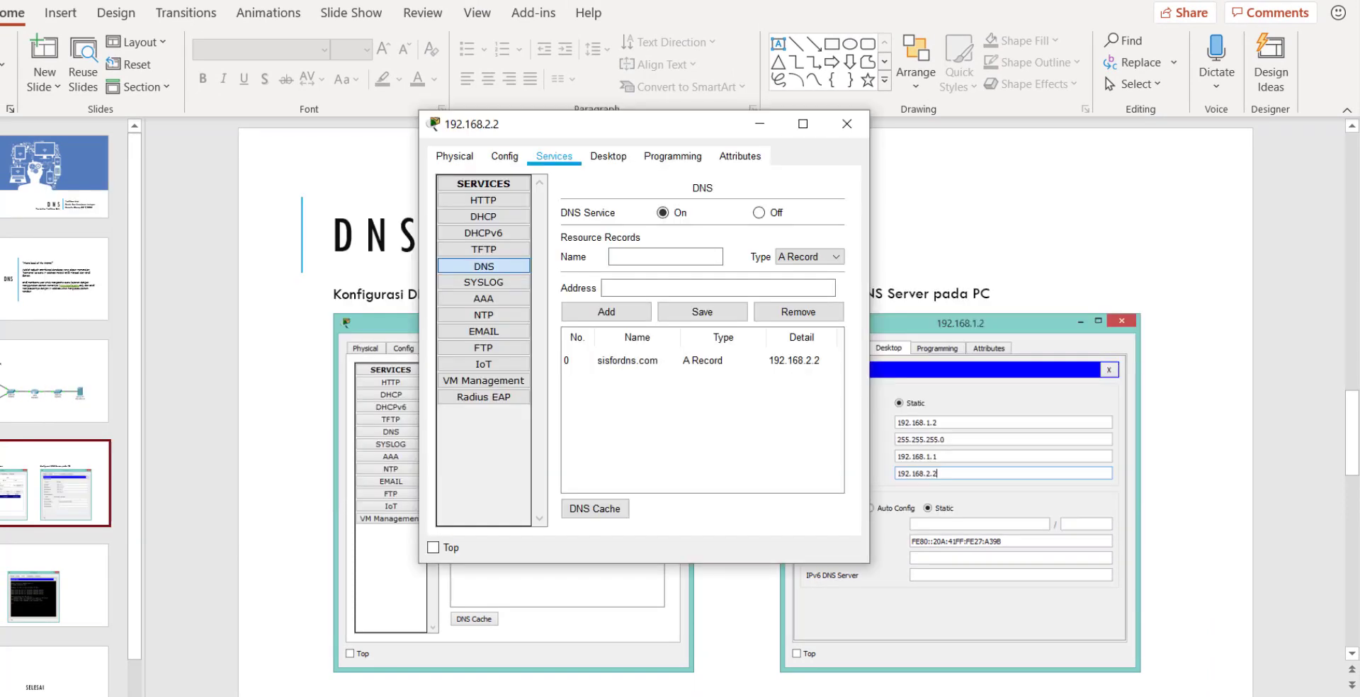
Select the sisfordns.com record and compare it with the presentation's DNS configuration slide.
click(636, 363)
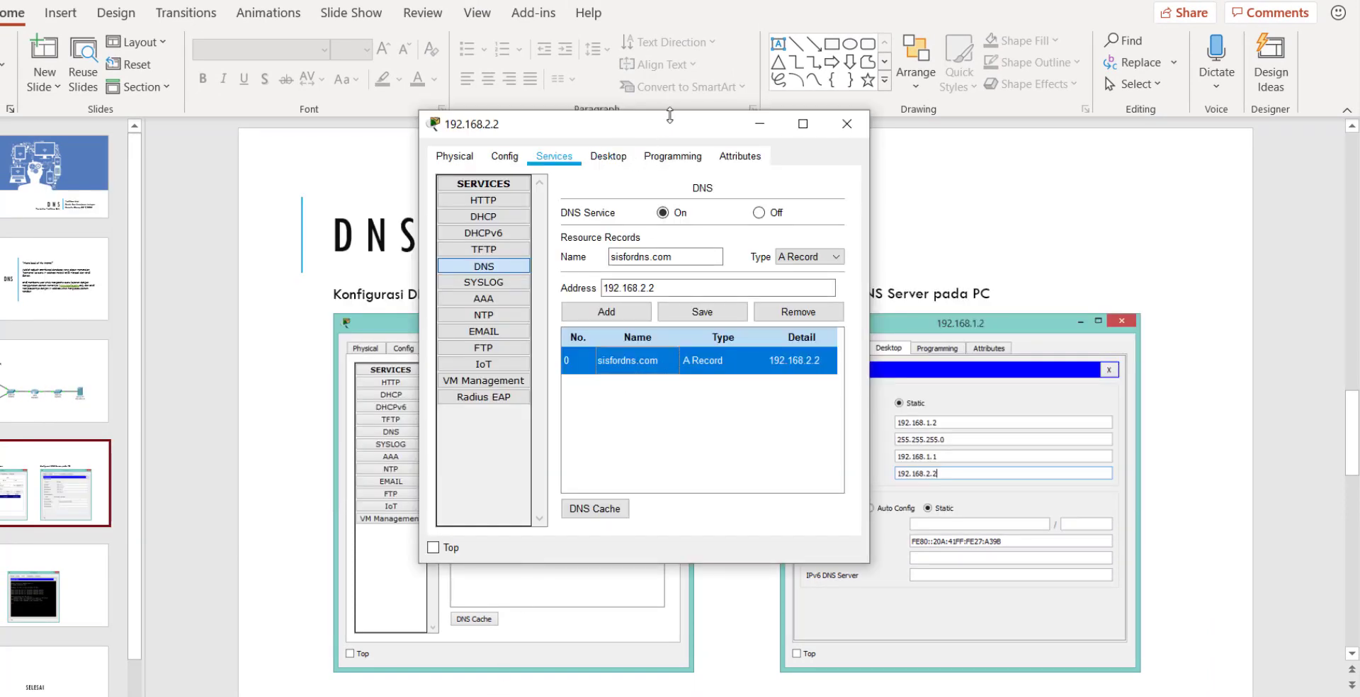
drag(673, 127, 206, 75)
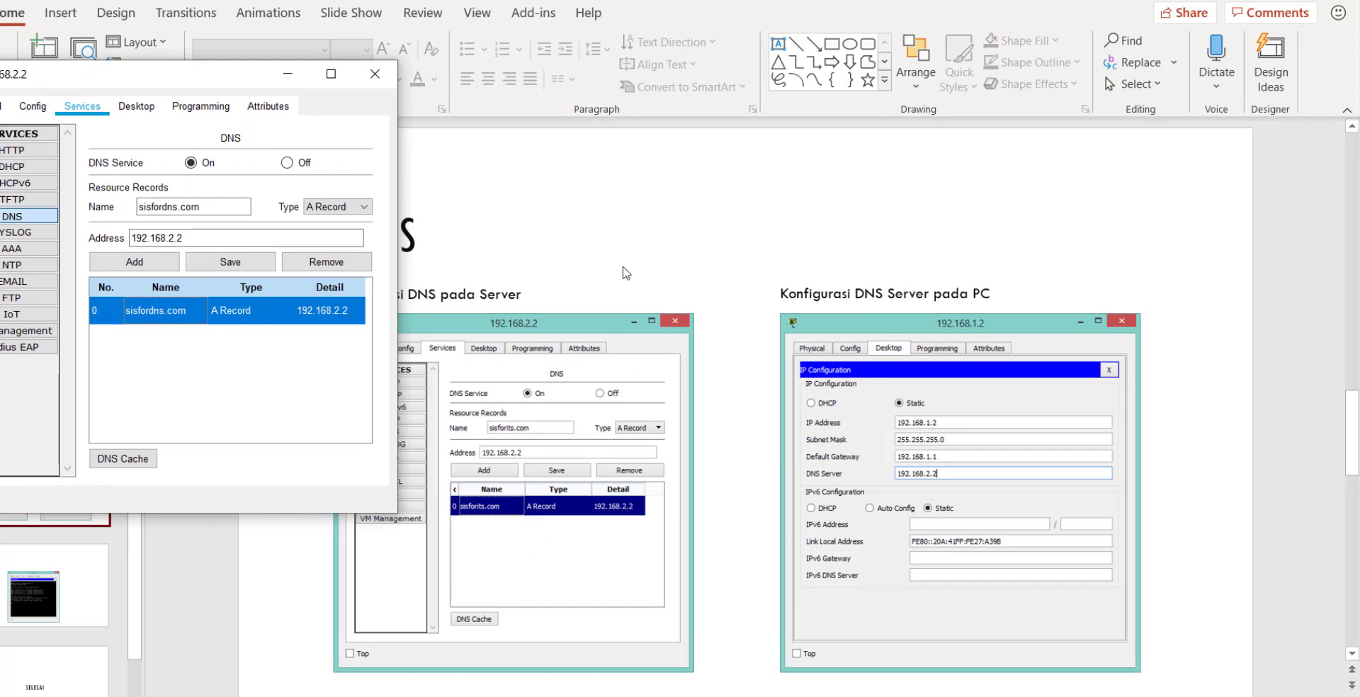
click(641, 196)
click(30, 606)
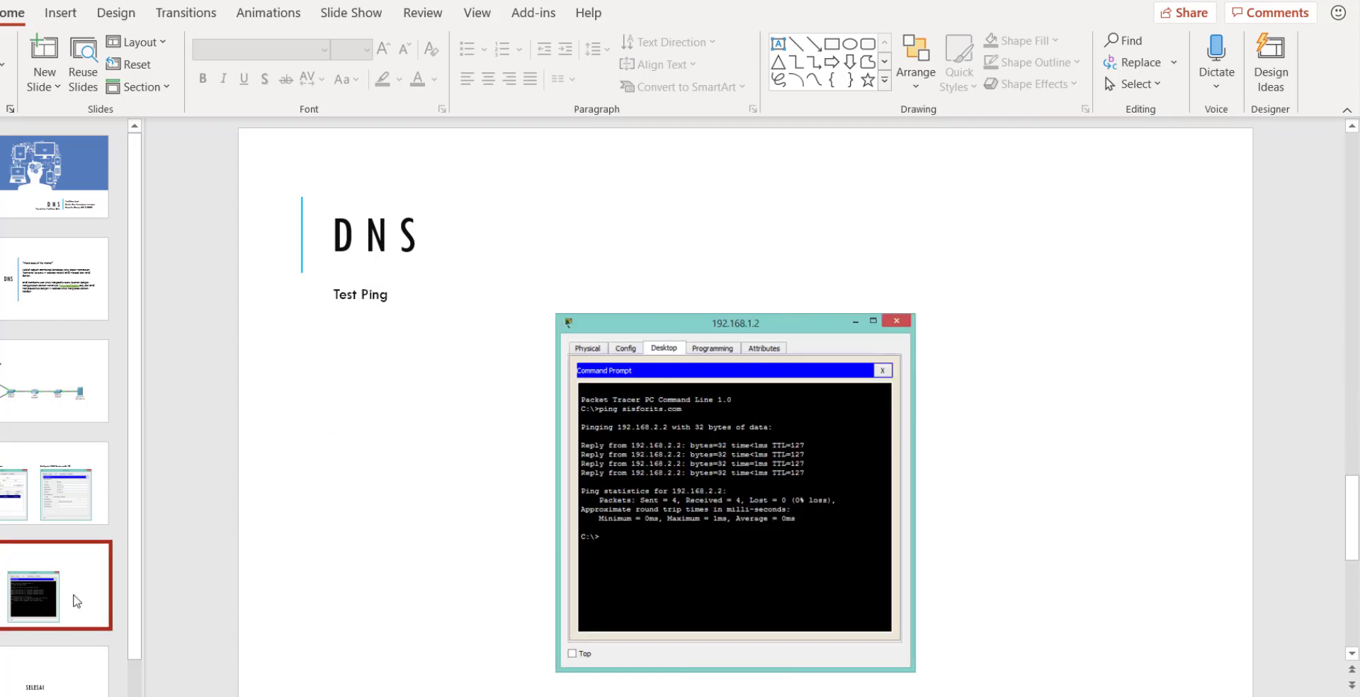
key(Up)
key(alt+Tab)
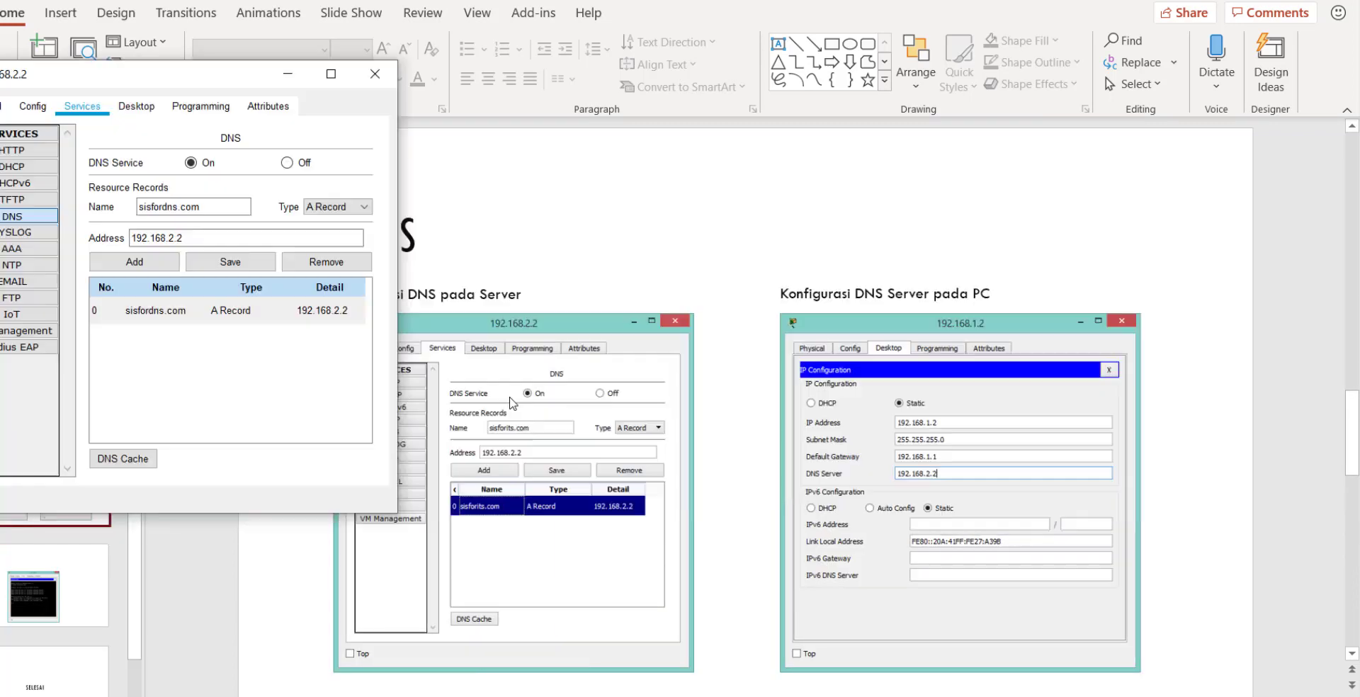
drag(227, 88, 349, 82)
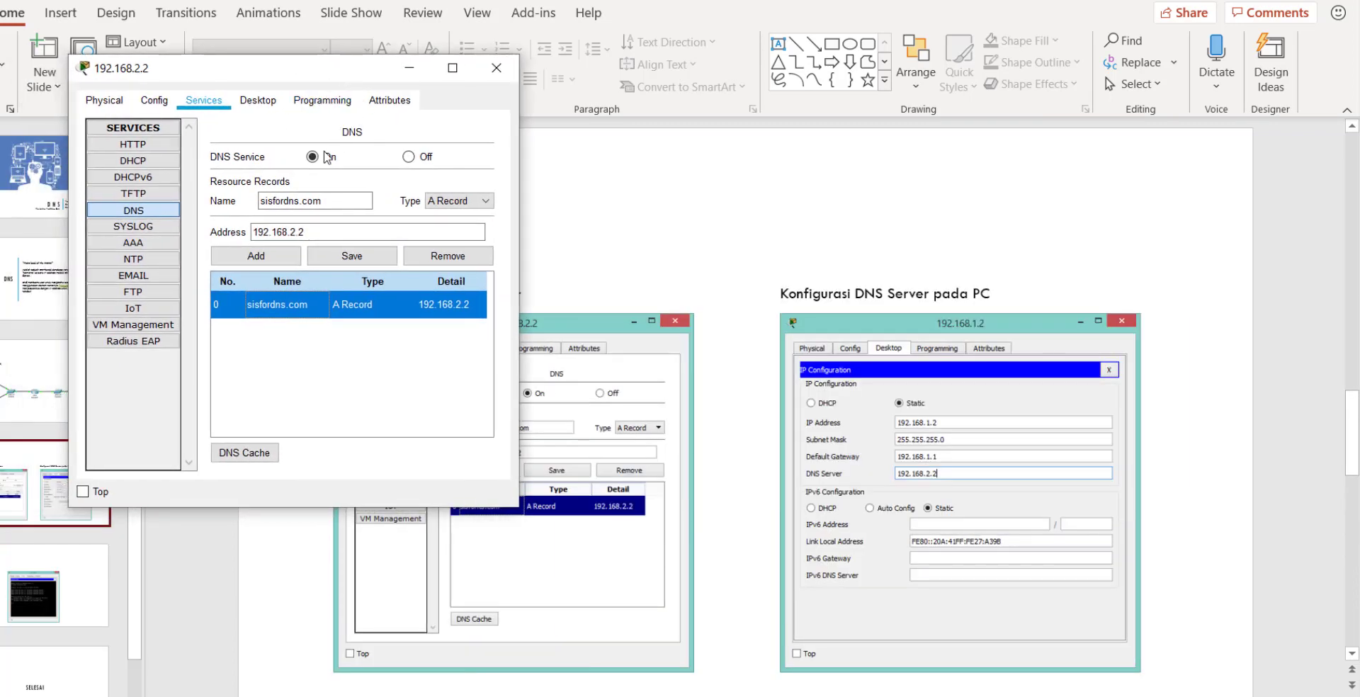
key(alt+Tab)
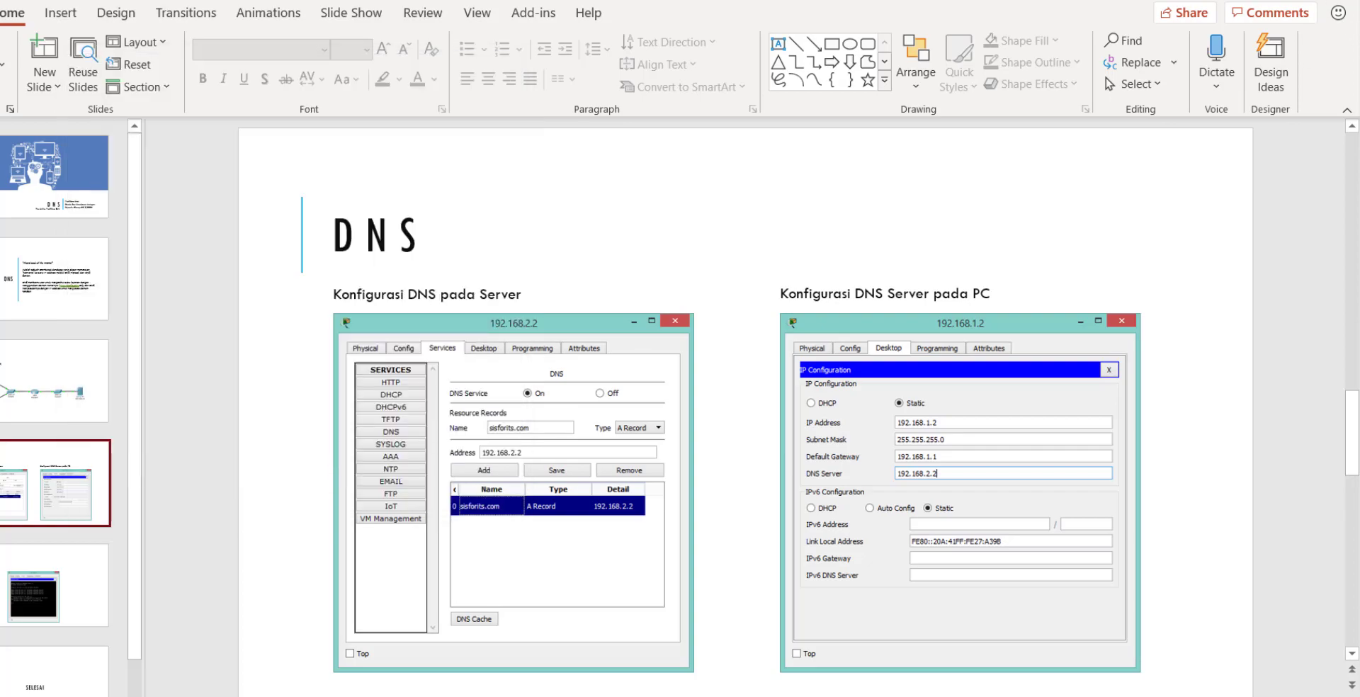
drag(375, 71, 1055, 77)
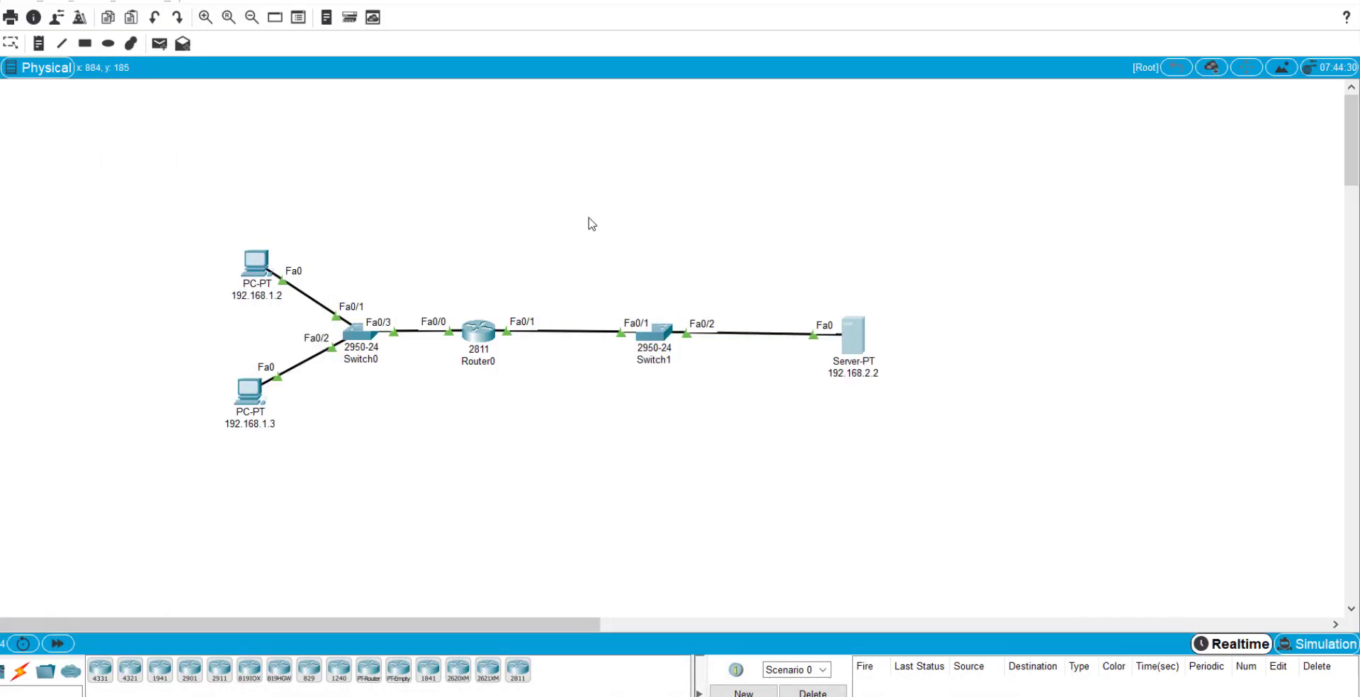
Enter 192.168.2.2 as PC 192.168.1.2's DNS server, referencing the server's DNS window.
double_click(256, 263)
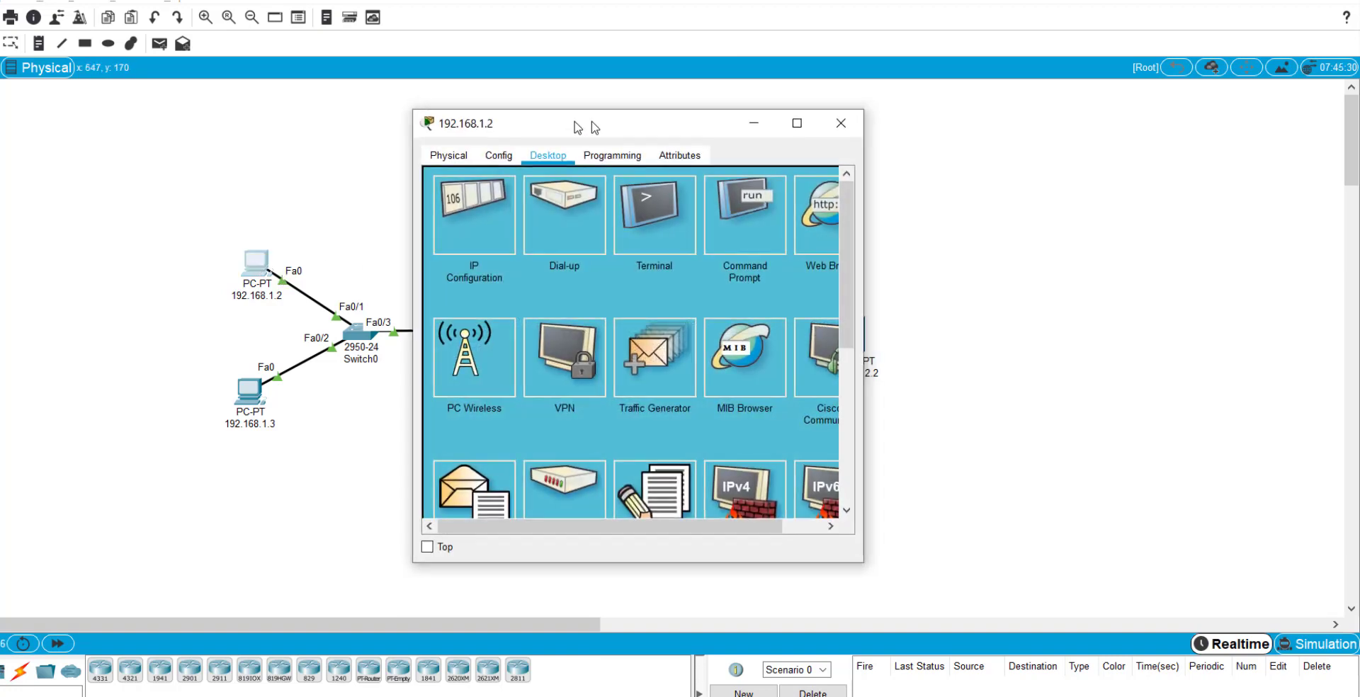
drag(586, 126, 391, 119)
click(273, 198)
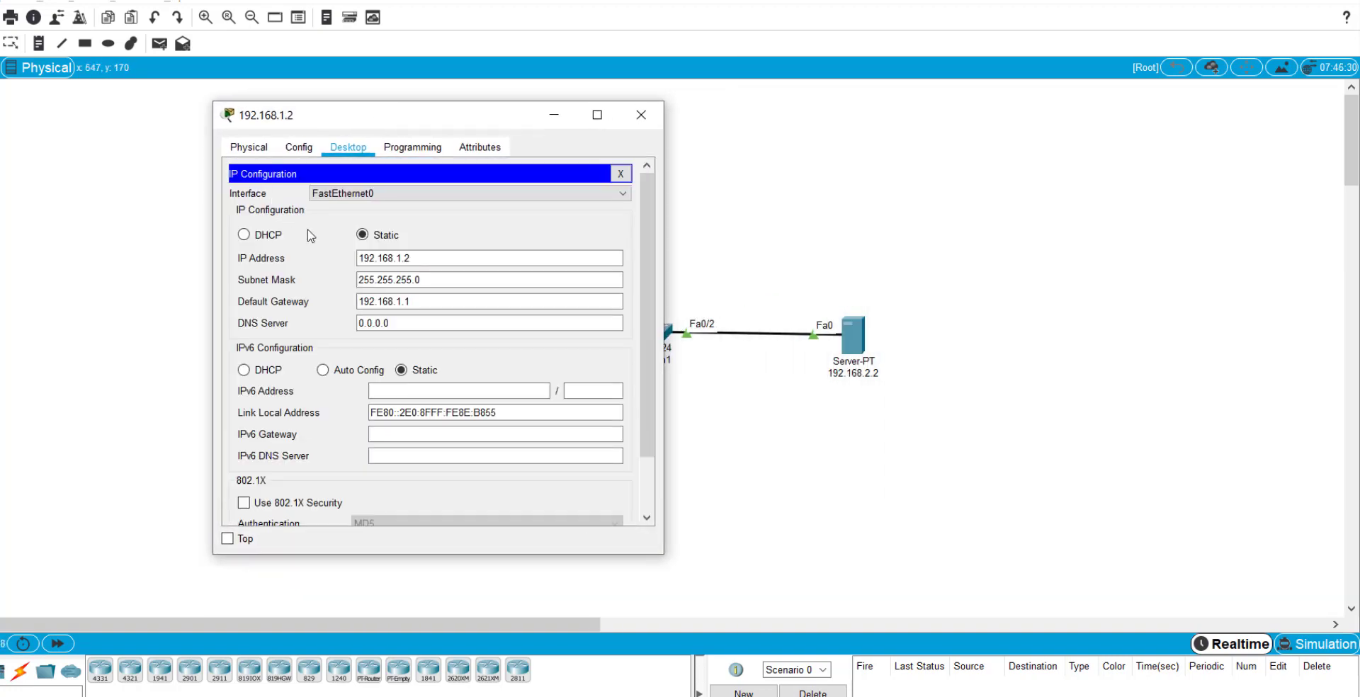
key(alt+Tab)
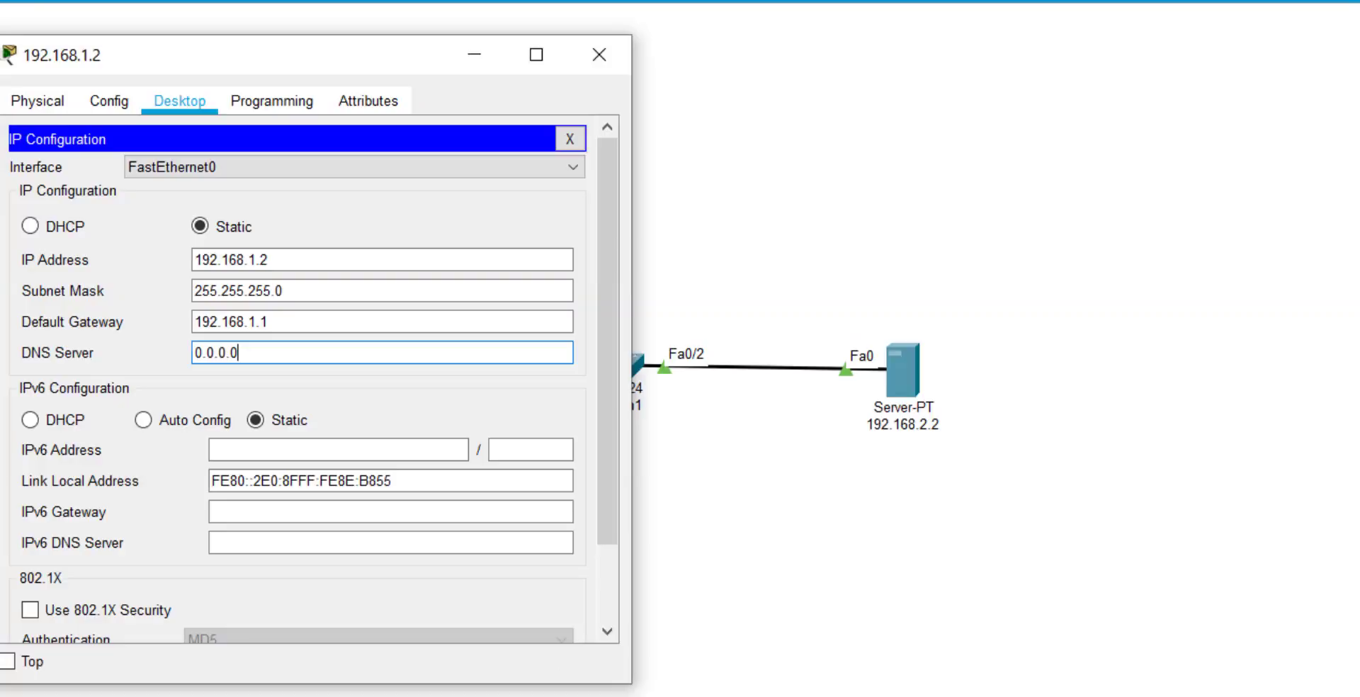
key(alt+Tab)
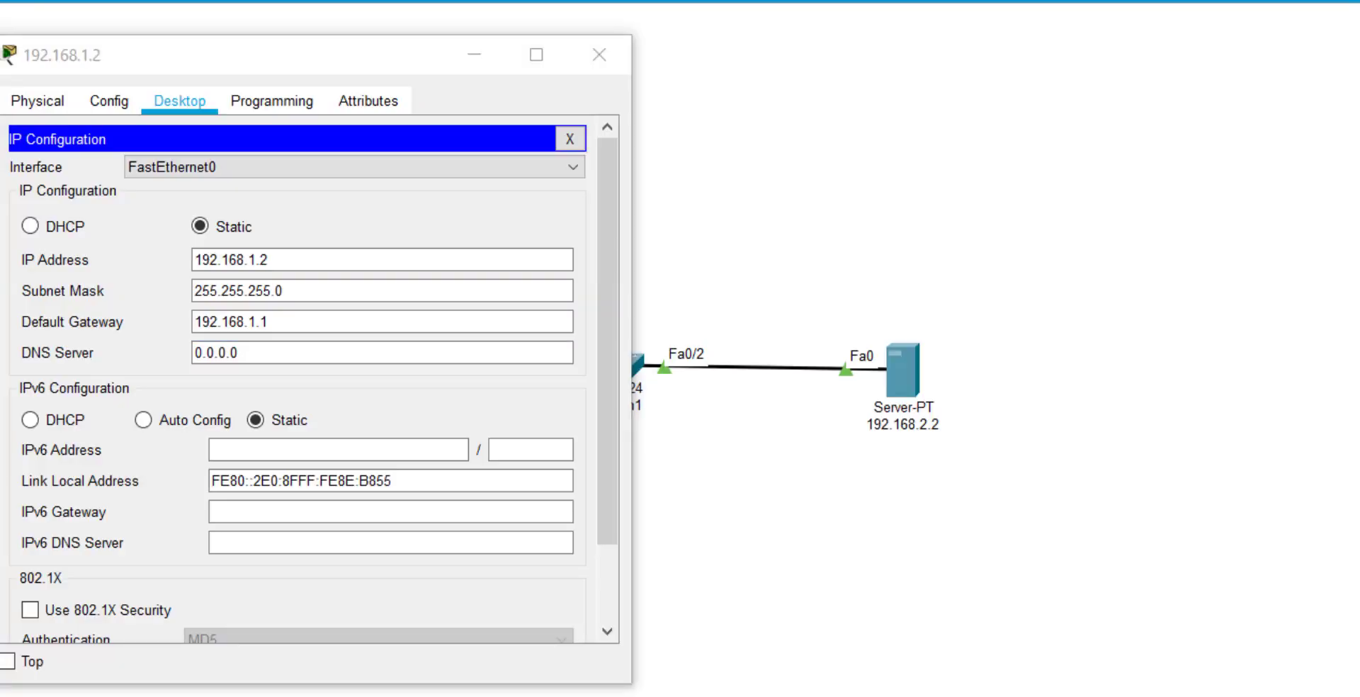
key(alt+Tab)
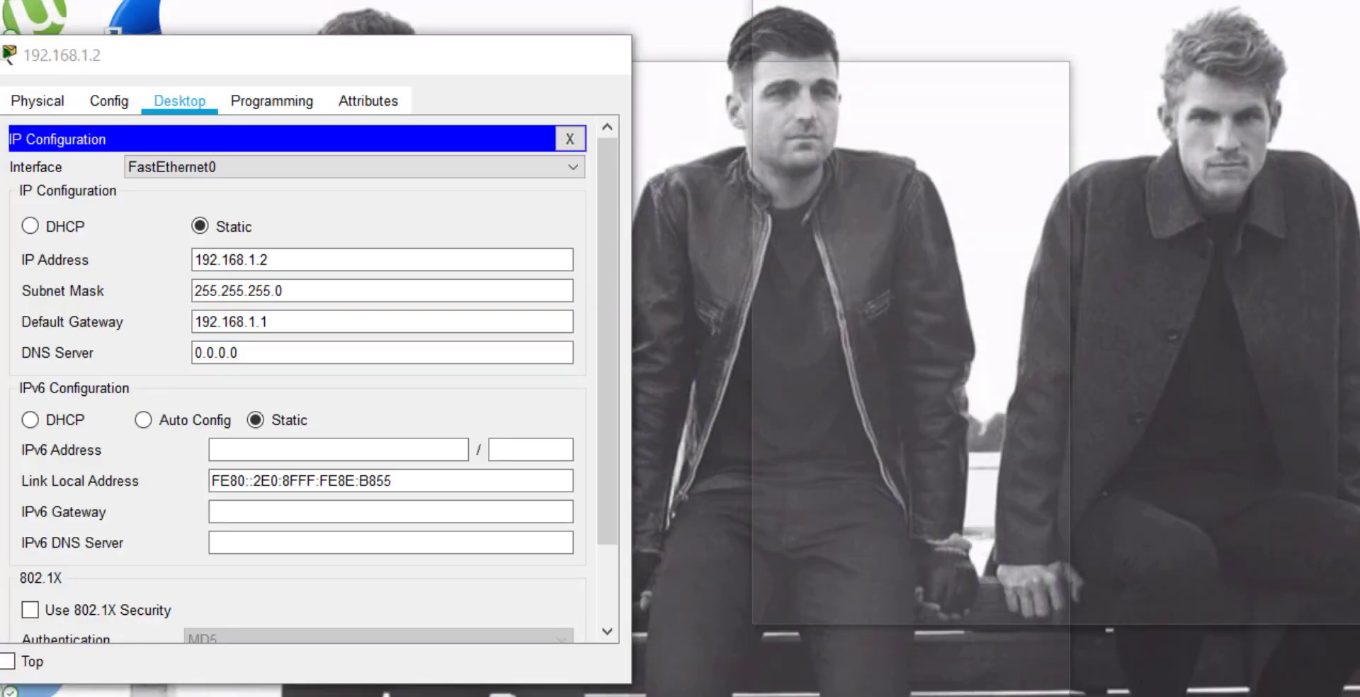
key(alt+Tab)
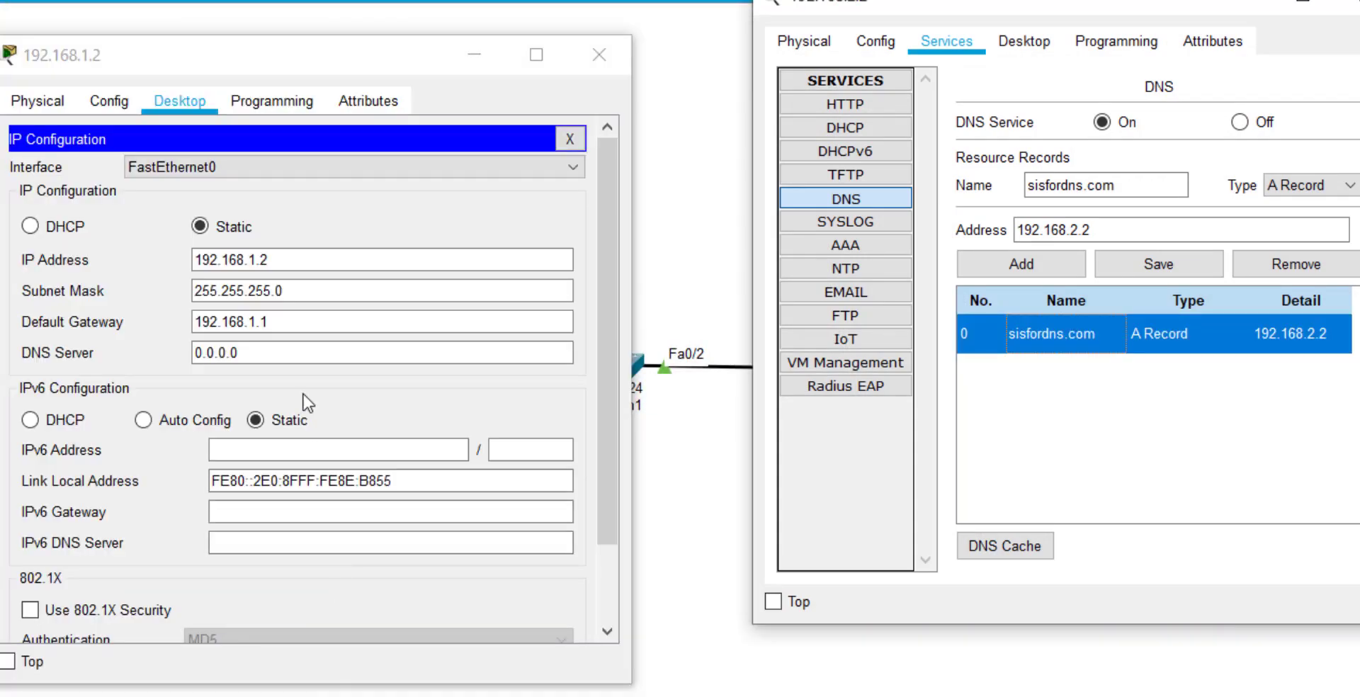
click(295, 346)
click(296, 347)
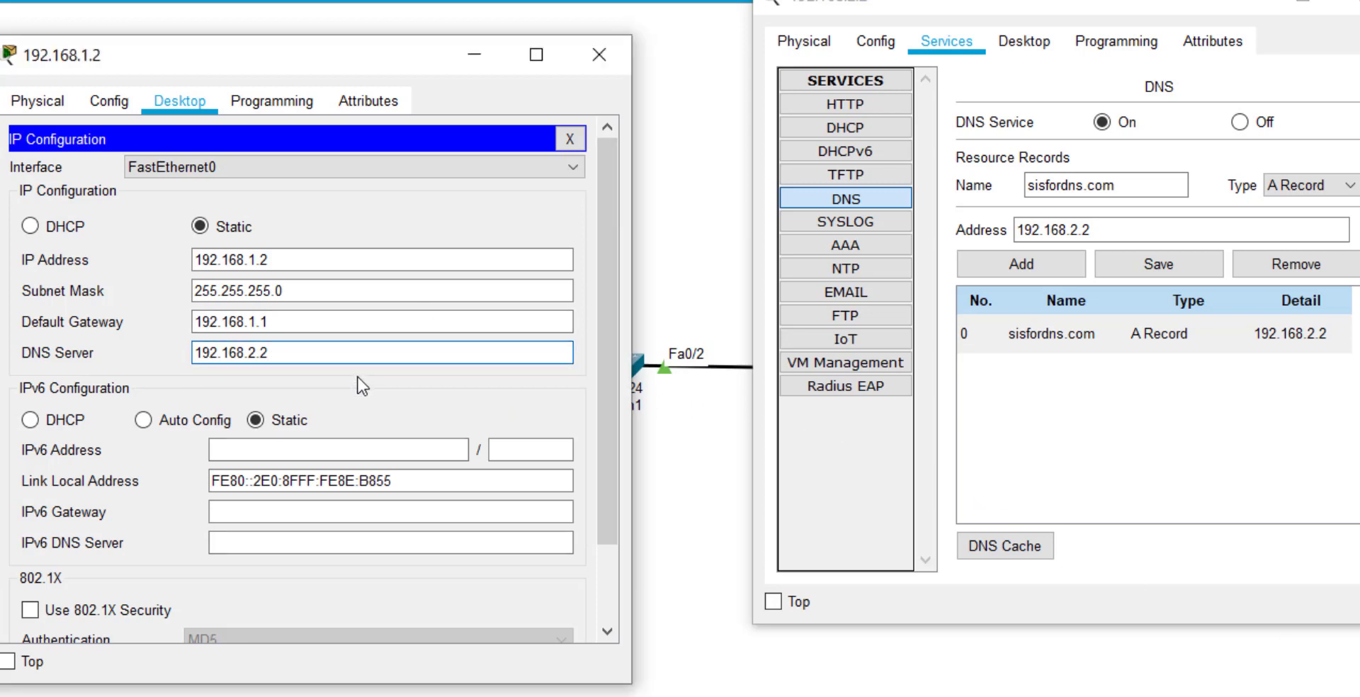
click(598, 54)
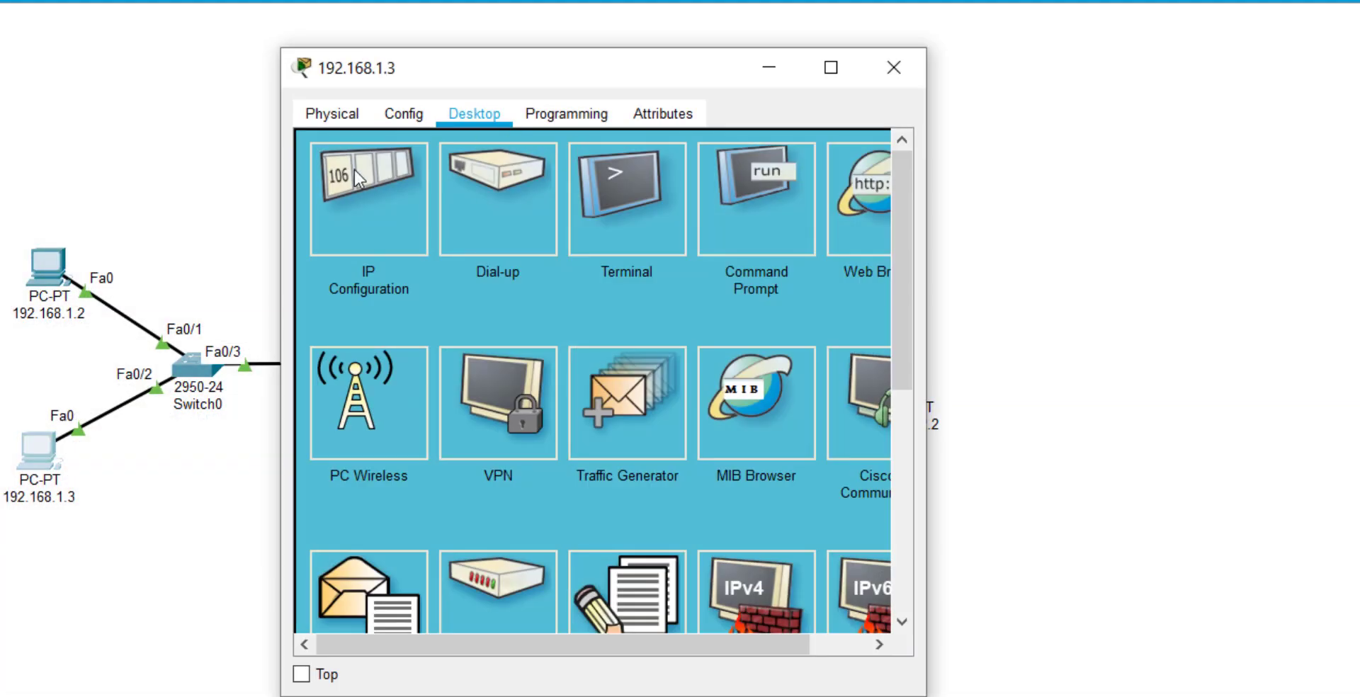
Replace PC 192.168.1.3's invalid 0.0.0.0 DNS entry with DNS server 192.168.2.2.
click(352, 186)
triple_click(574, 365)
text(192.1)
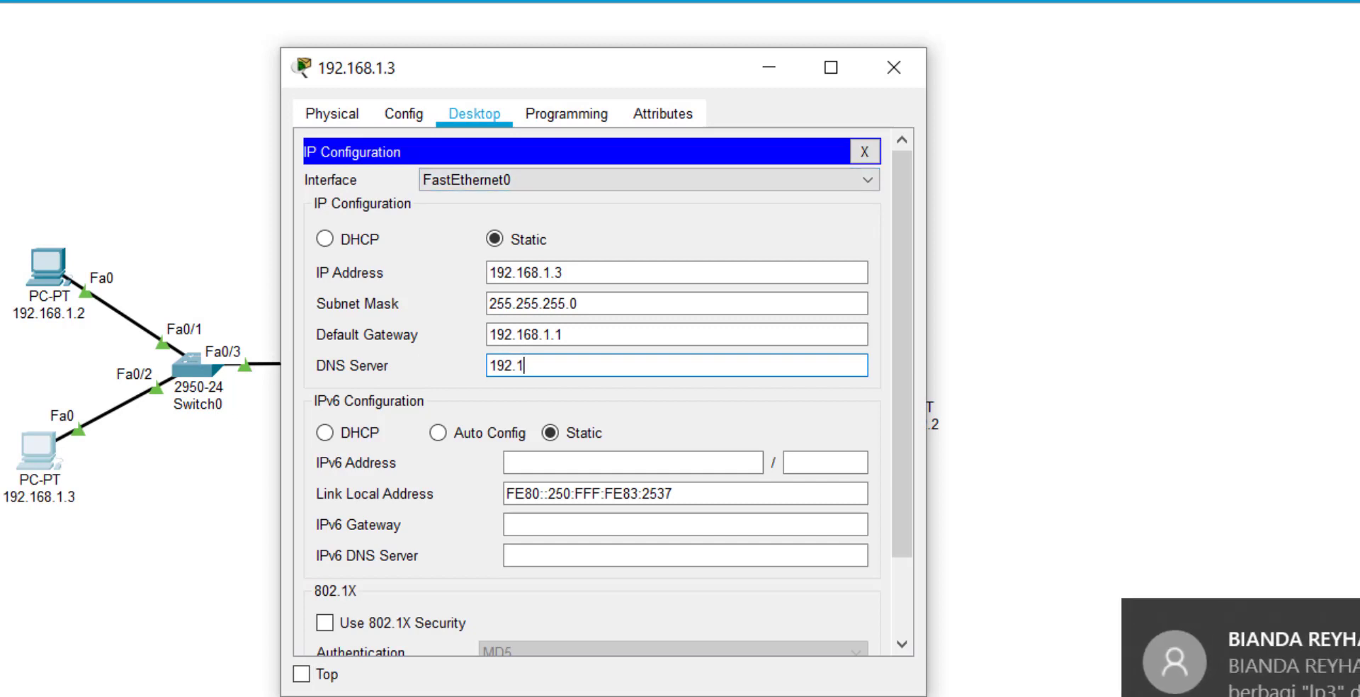
key(Return)
click(634, 424)
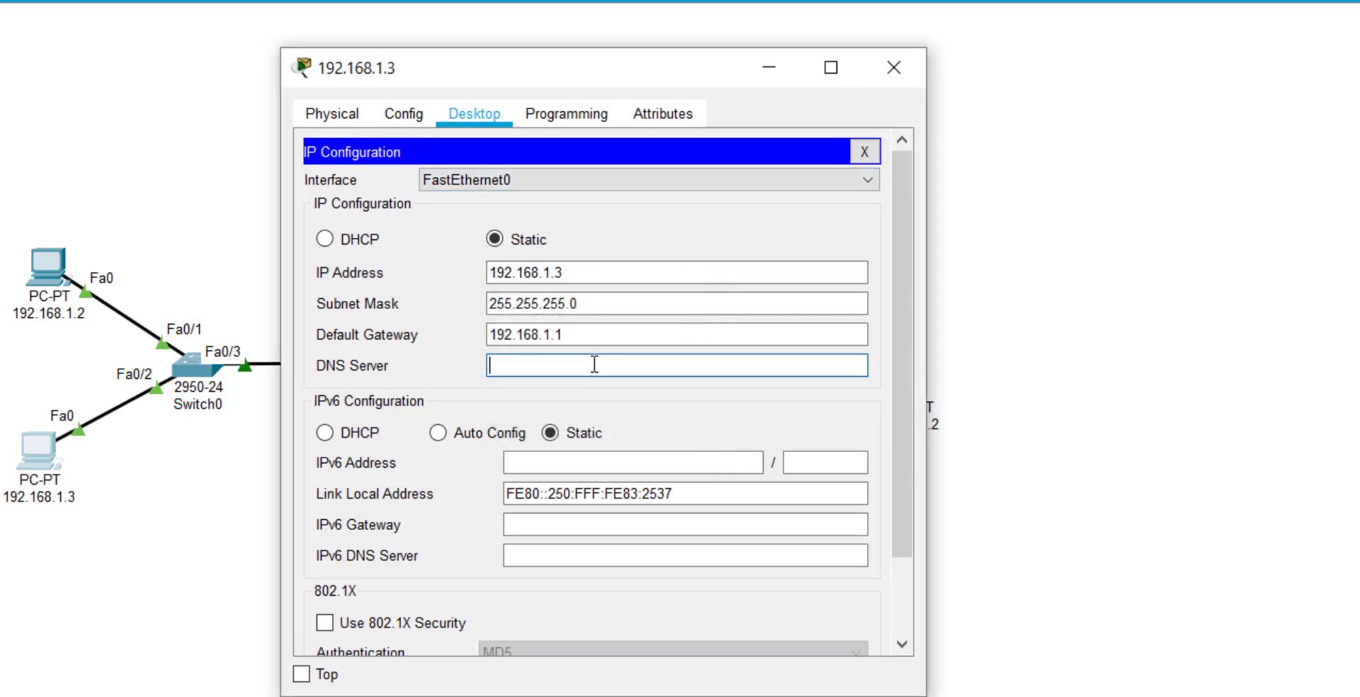
click(595, 366)
text(192.168)
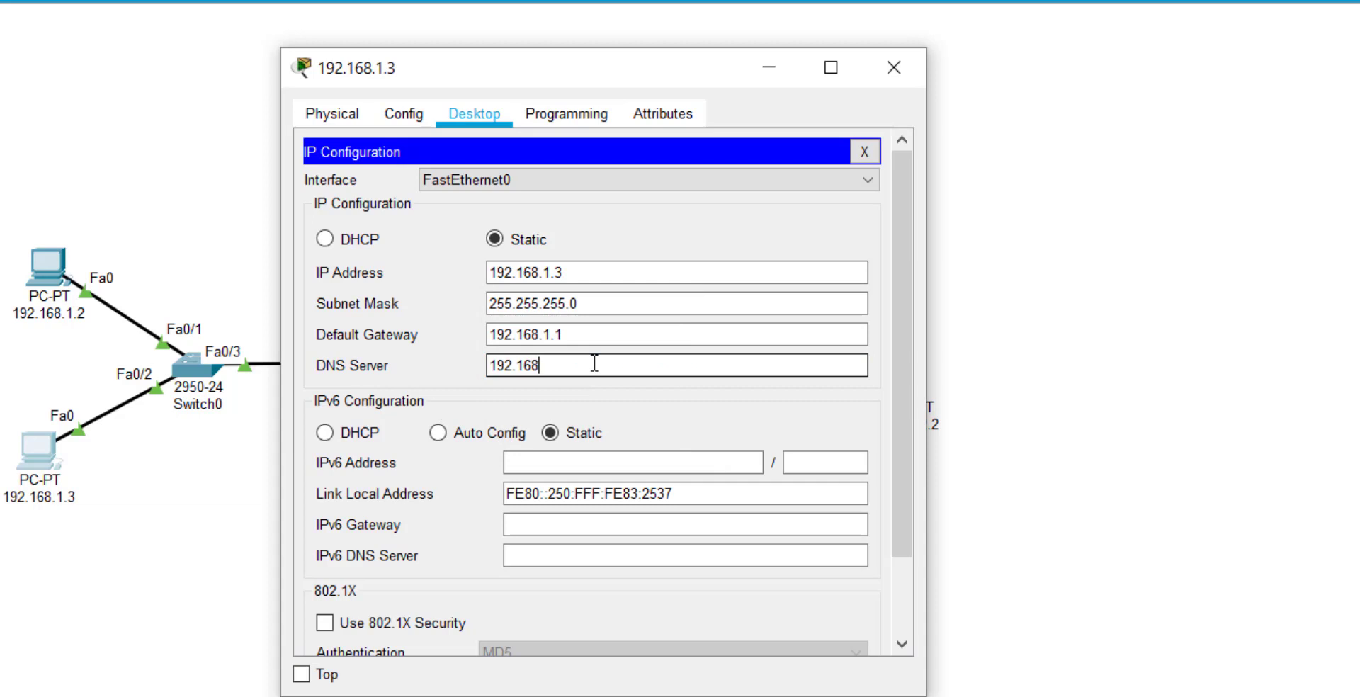
text(.2.2)
click(305, 345)
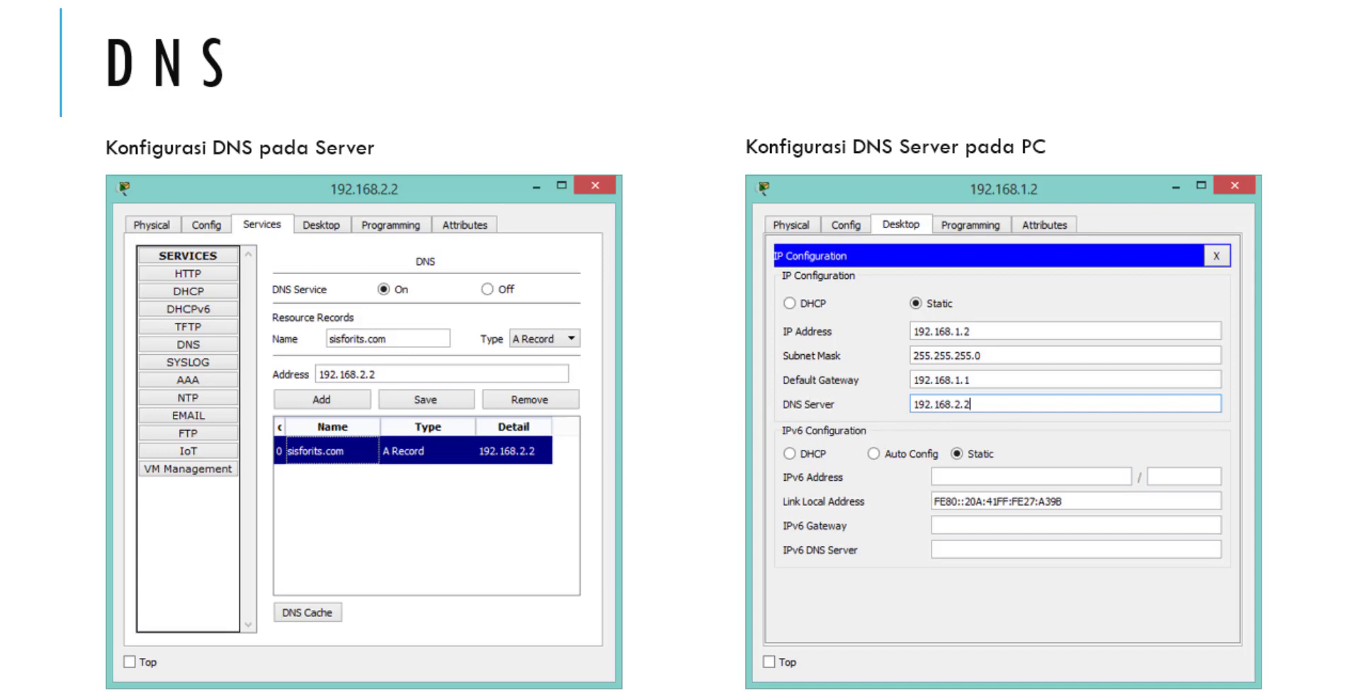
Advance past the DNS Test Ping slide and open PC 192.168.1.2's Command Prompt.
key(Right)
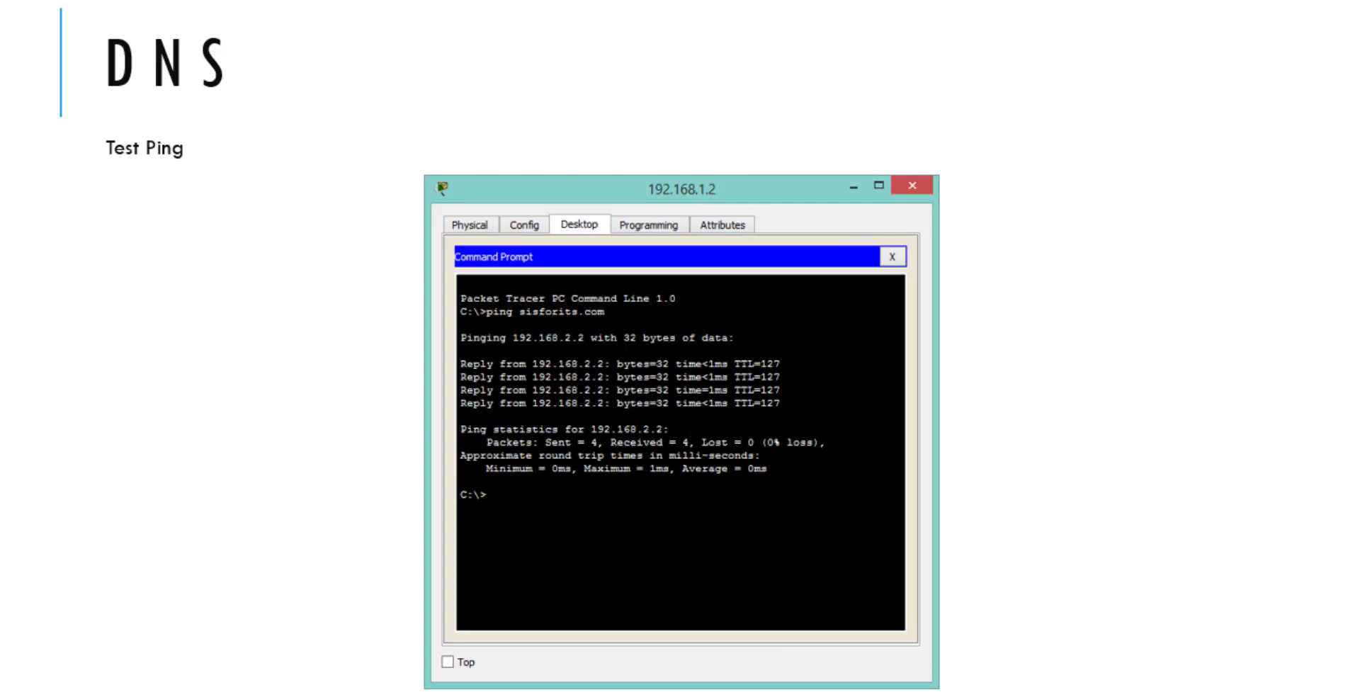
key(Right)
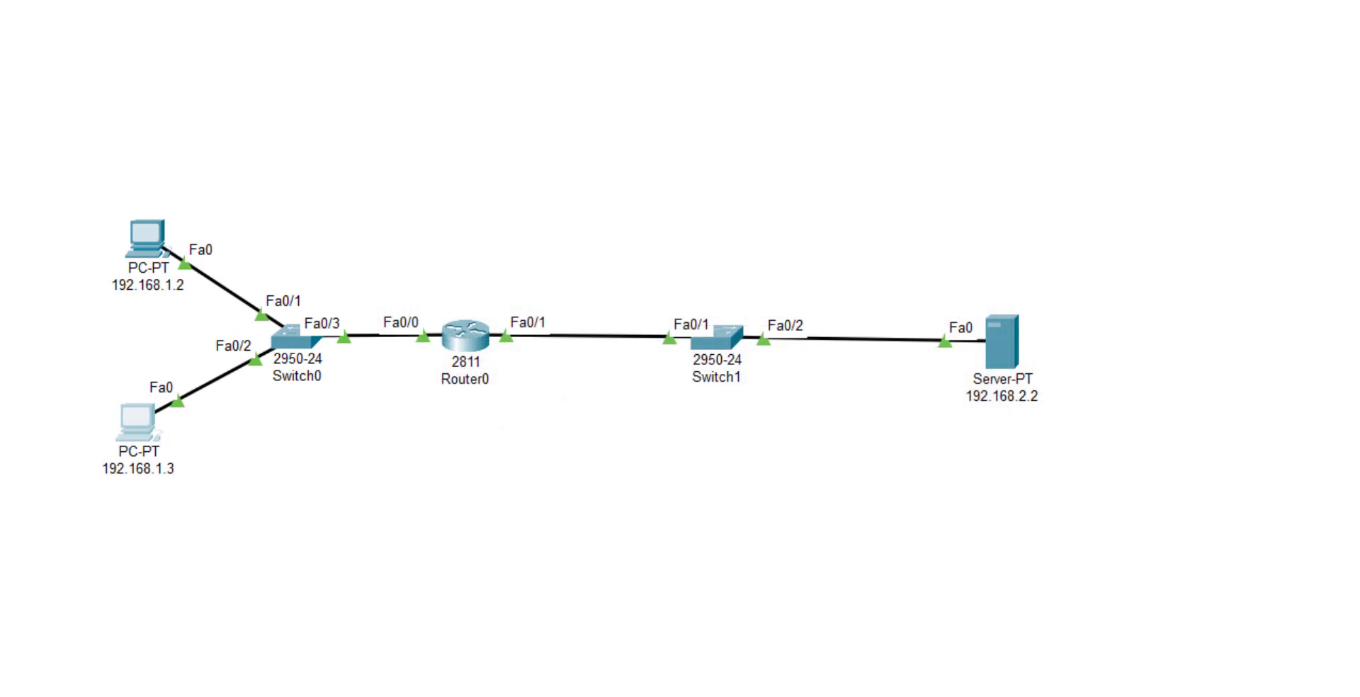
click(166, 237)
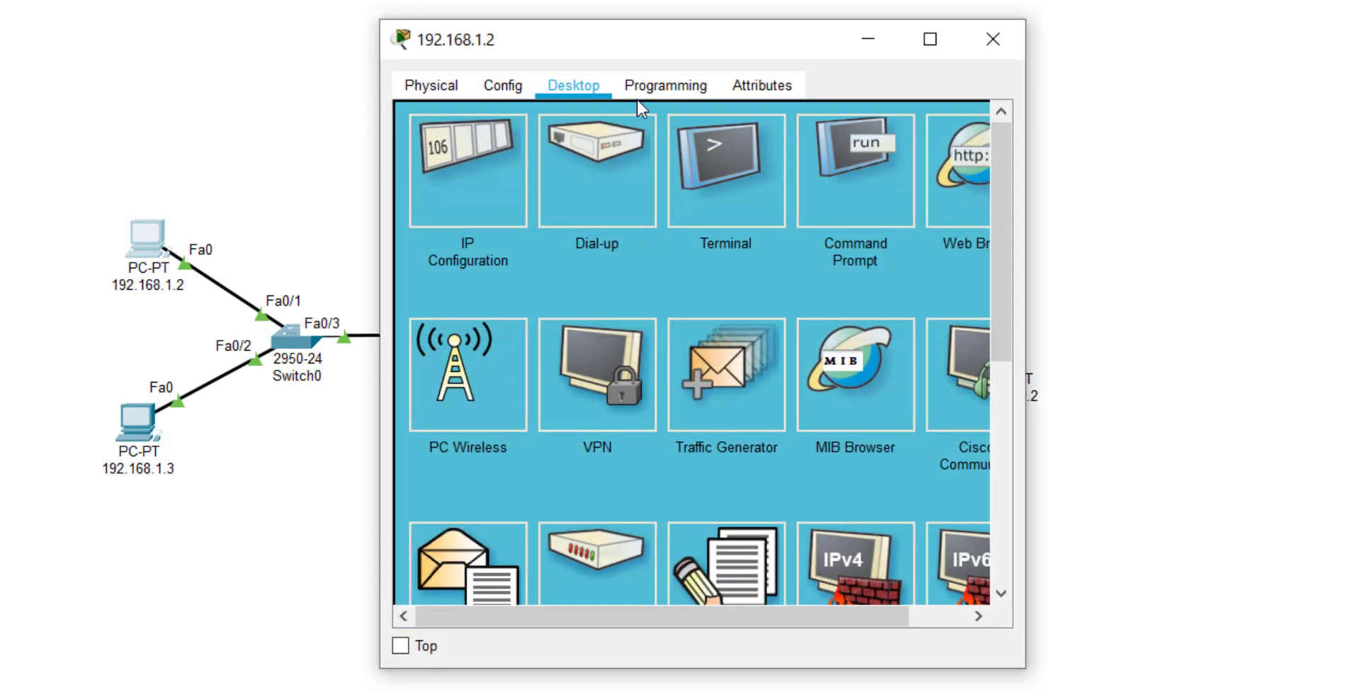
click(852, 185)
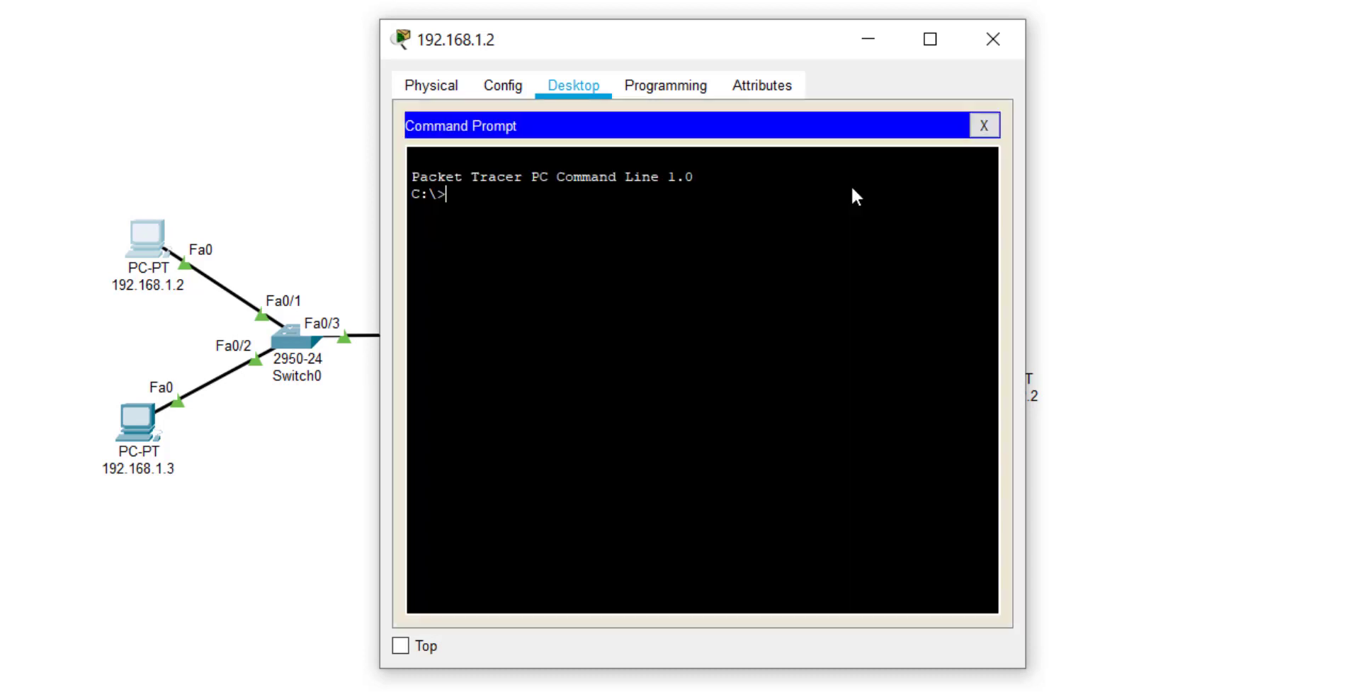
drag(758, 24, 425, 58)
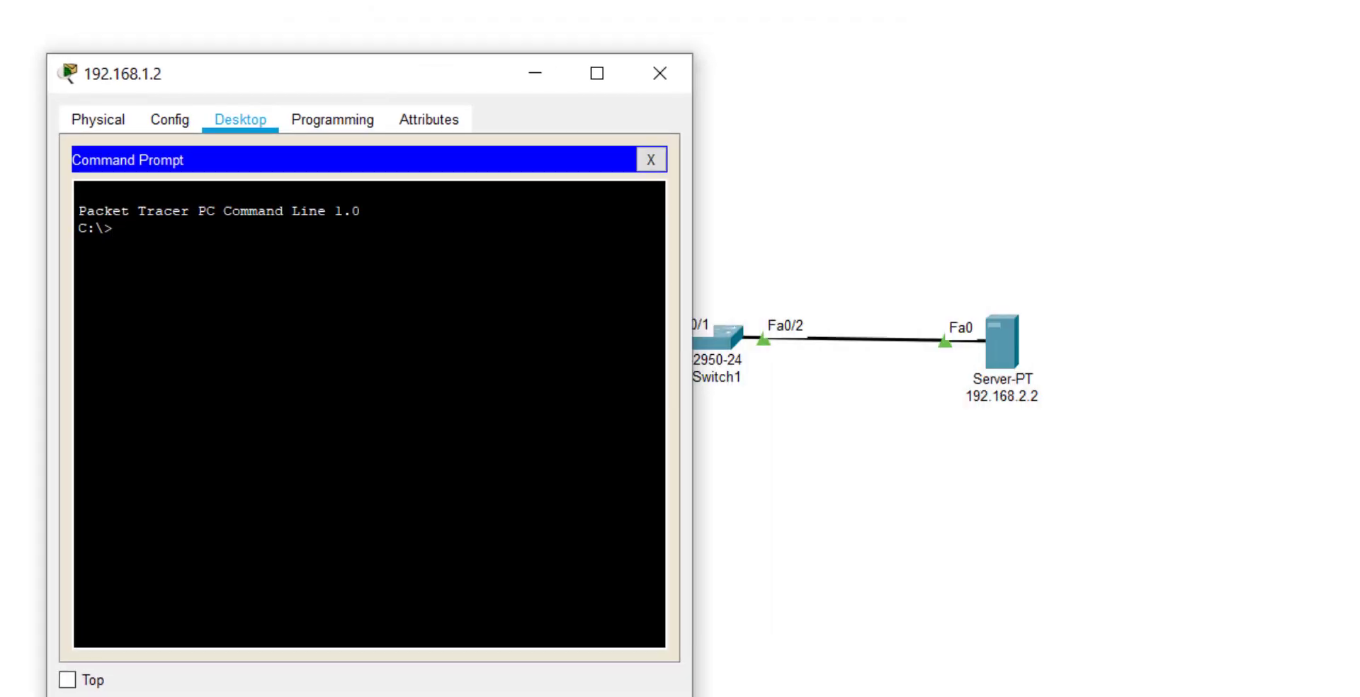
Ping 192.168.2.2 from PC 192.168.1.2, getting four replies with no loss.
text(ping )
text(291.6)
key(BackSpace)
key(BackSpace)
key(BackSpace)
key(BackSpace)
key(BackSpace)
text(192)
text(/1)
text(68.2.2)
key(Return)
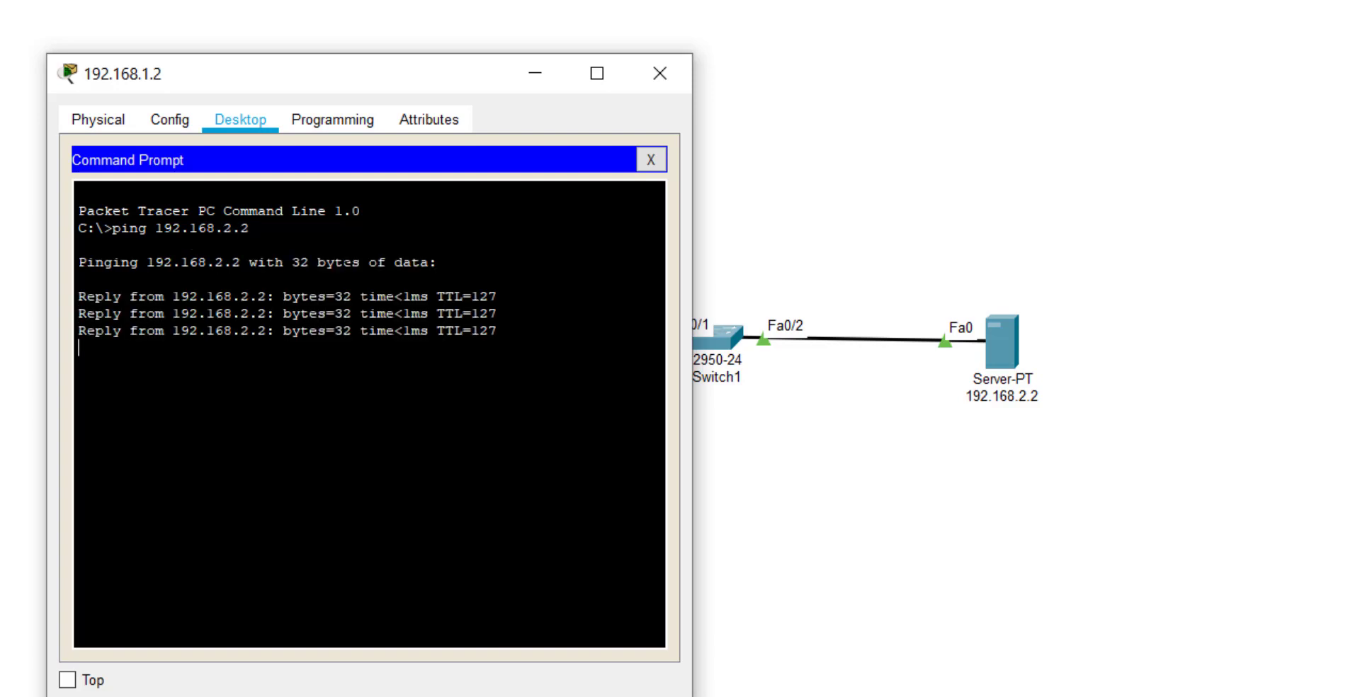
Return to PowerPoint and page through to the closing SELESAI slide.
key(alt+Tab)
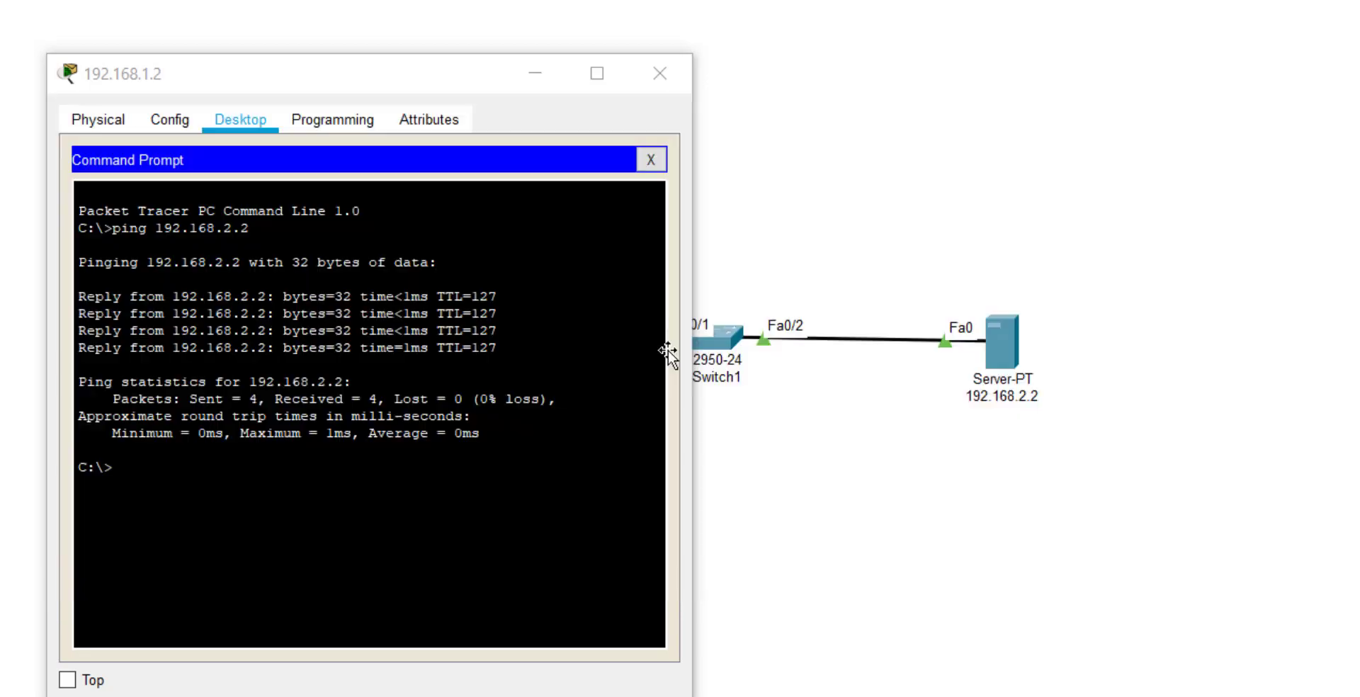
key(alt+Tab)
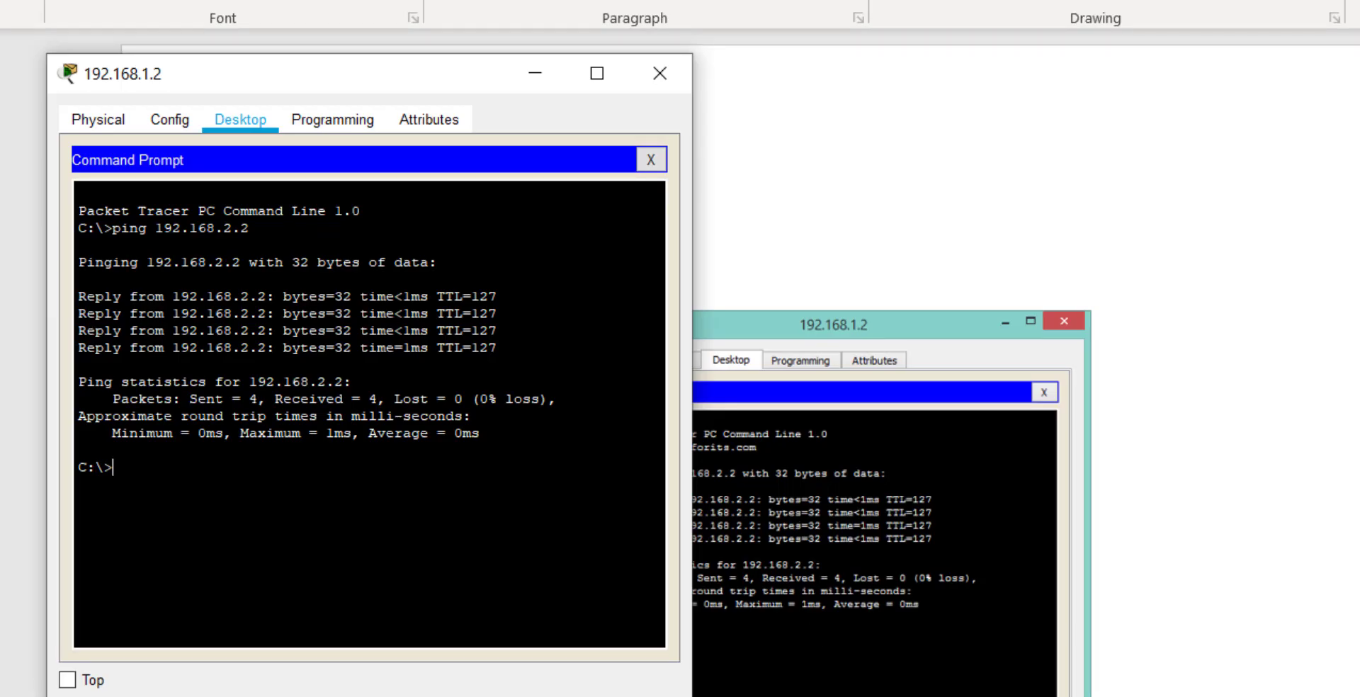
key(alt+Tab)
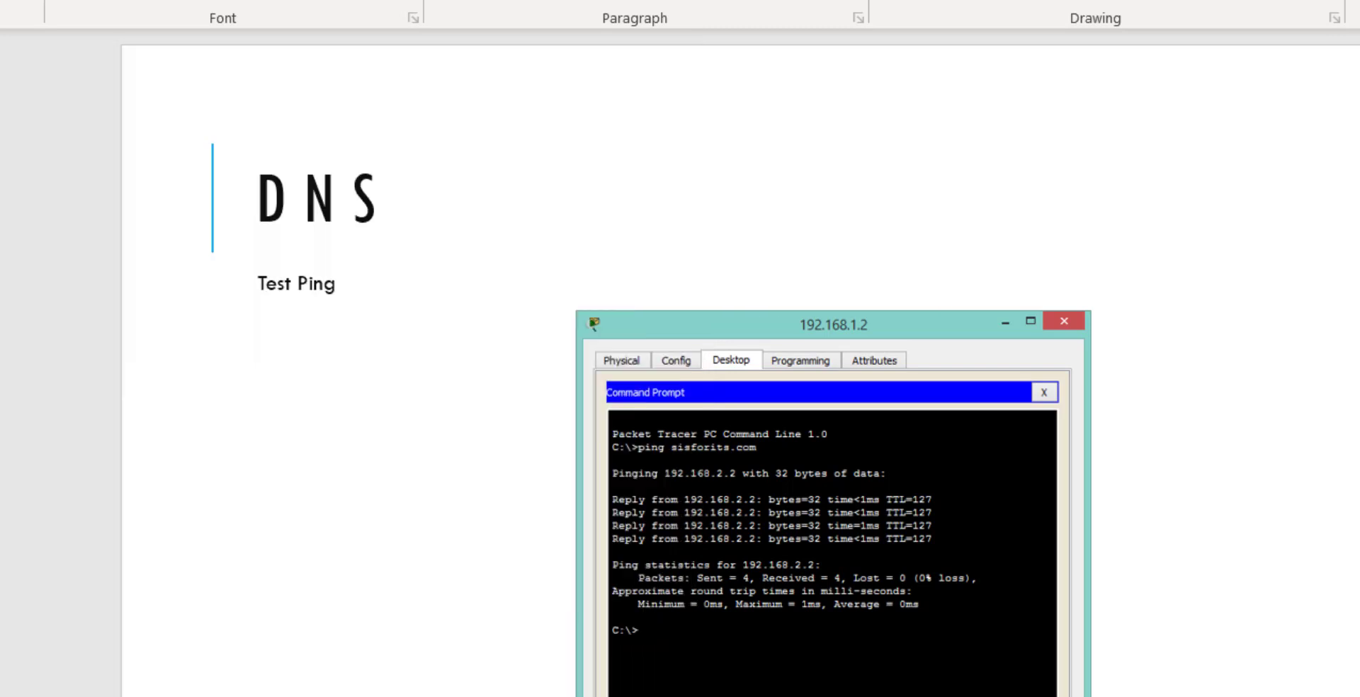
key(Page_Up)
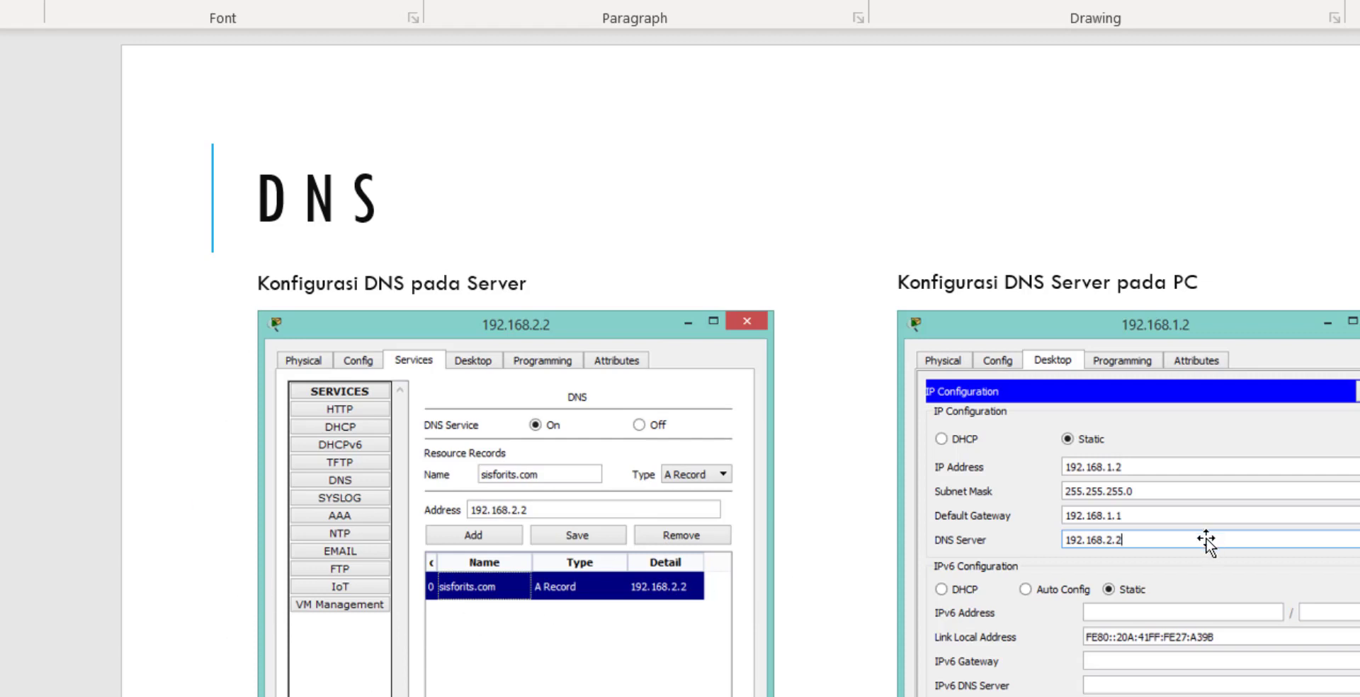
key(Page_Down)
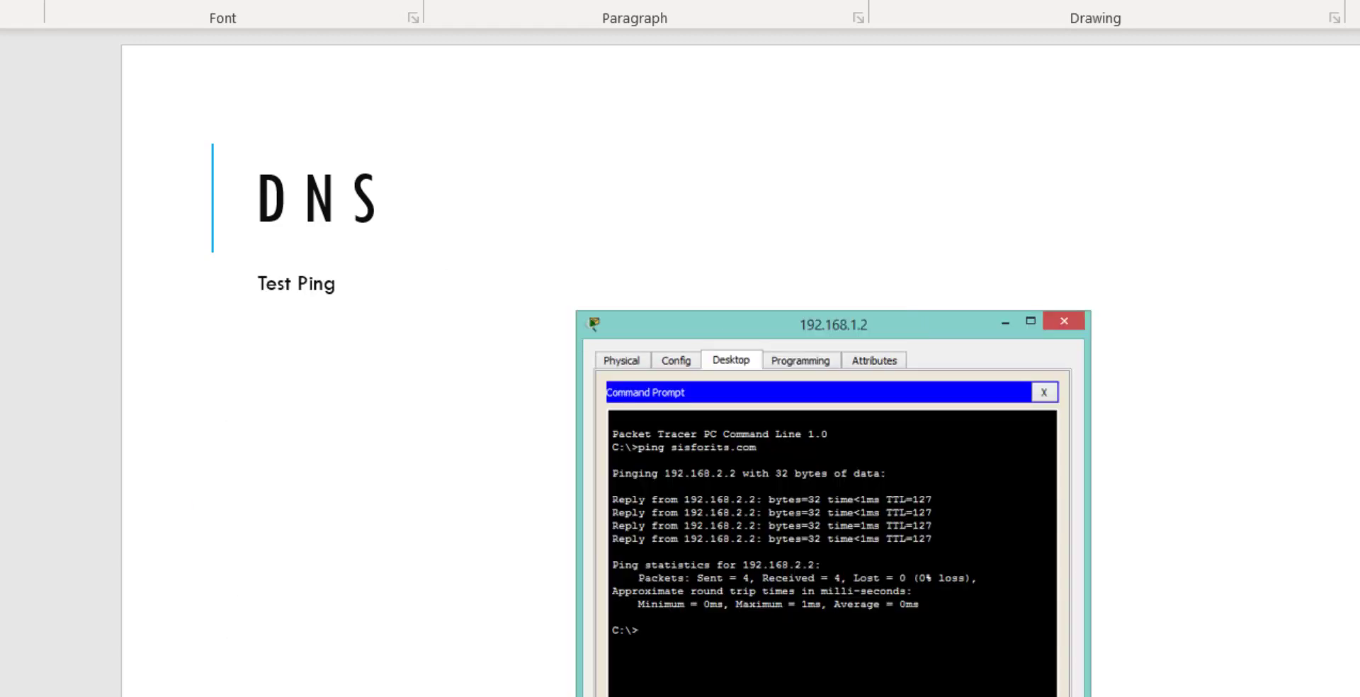
key(Page_Down)
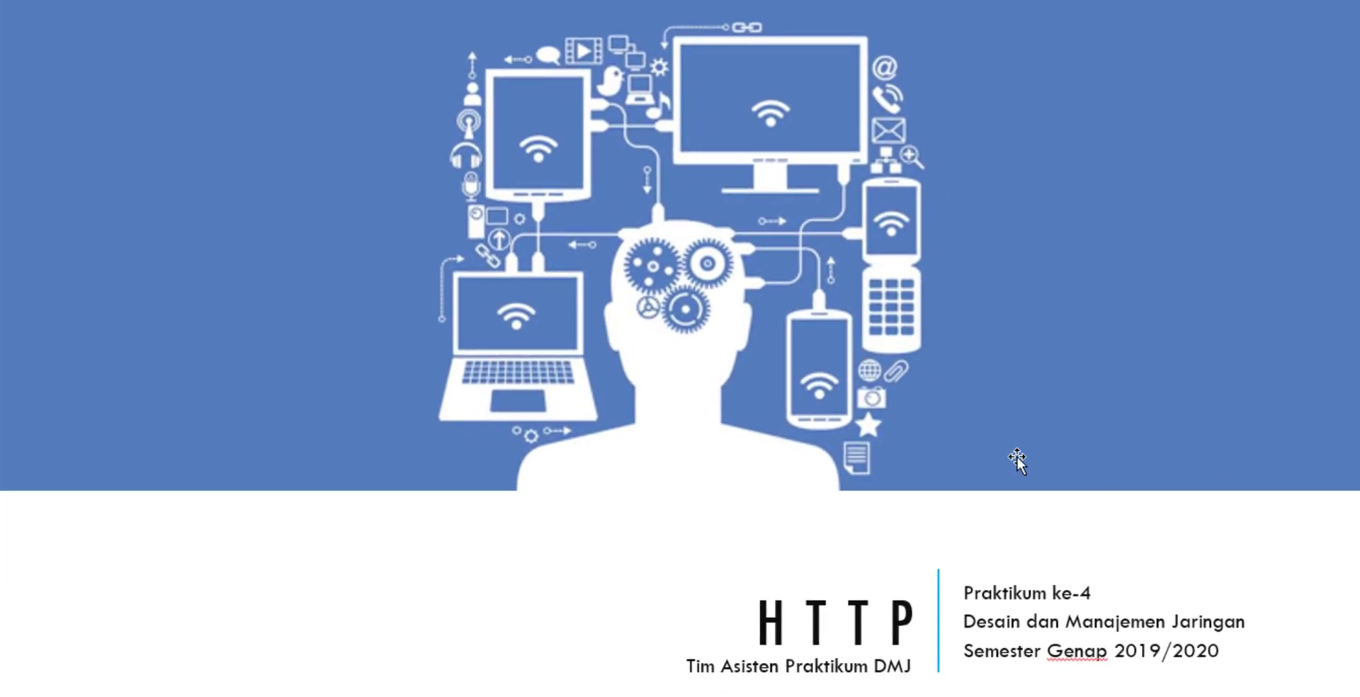
Scroll past the HTTP title and topology slides, then bring up server 192.168.2.2 in Packet Tracer.
scroll(830, 429, down, 1)
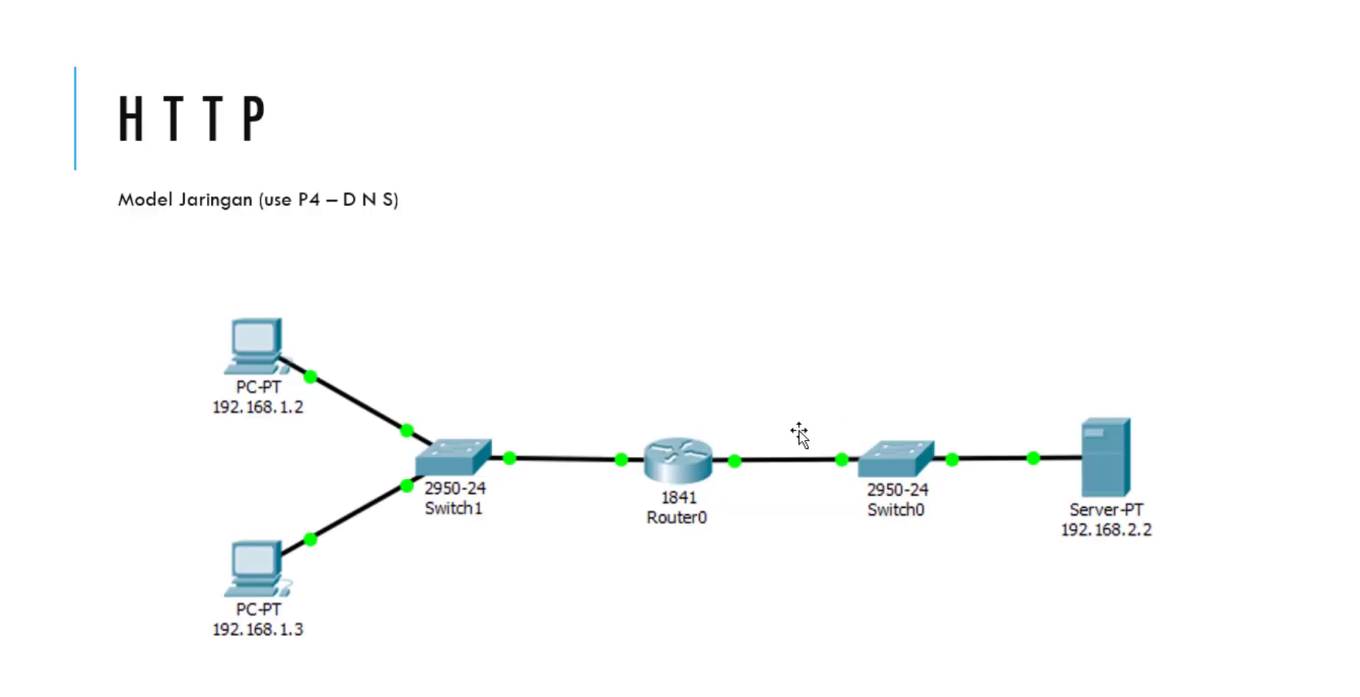
scroll(799, 434, down, 1)
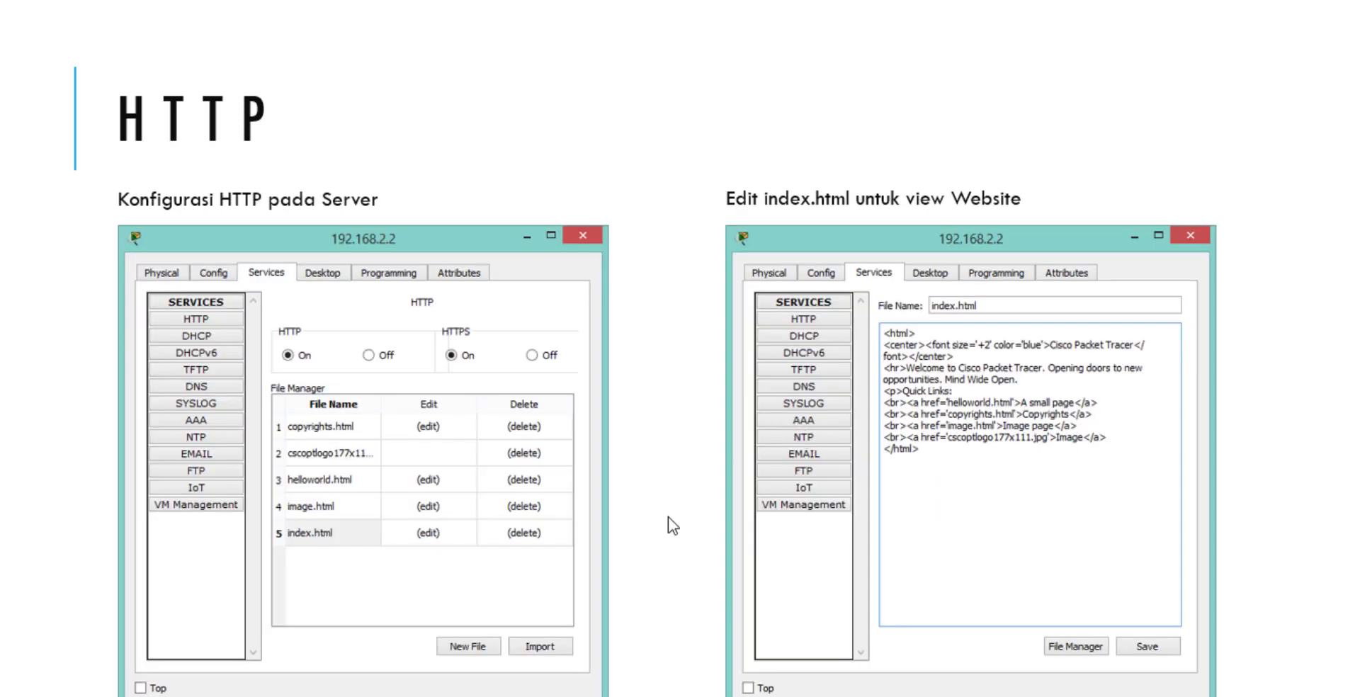
mouse_move(241, 696)
click(57, 662)
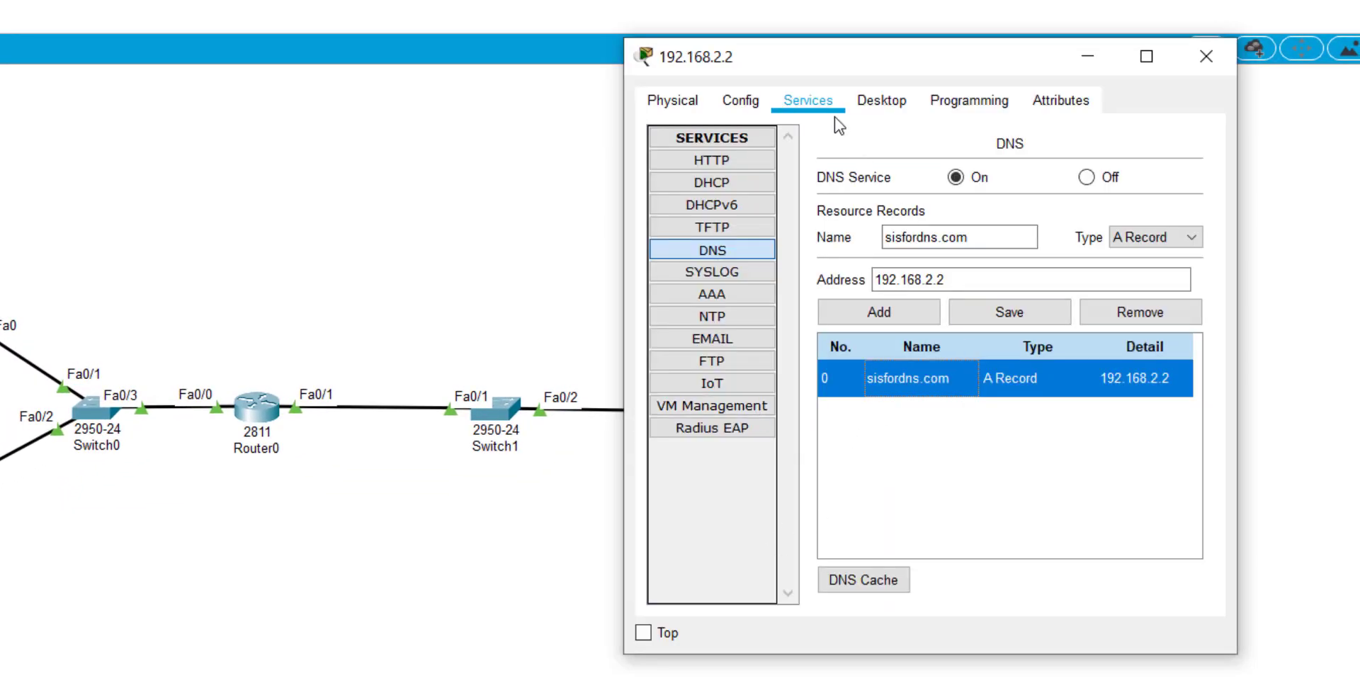
Show server 192.168.2.2's HTTP service with HTTP and HTTPS both on.
click(826, 111)
click(762, 158)
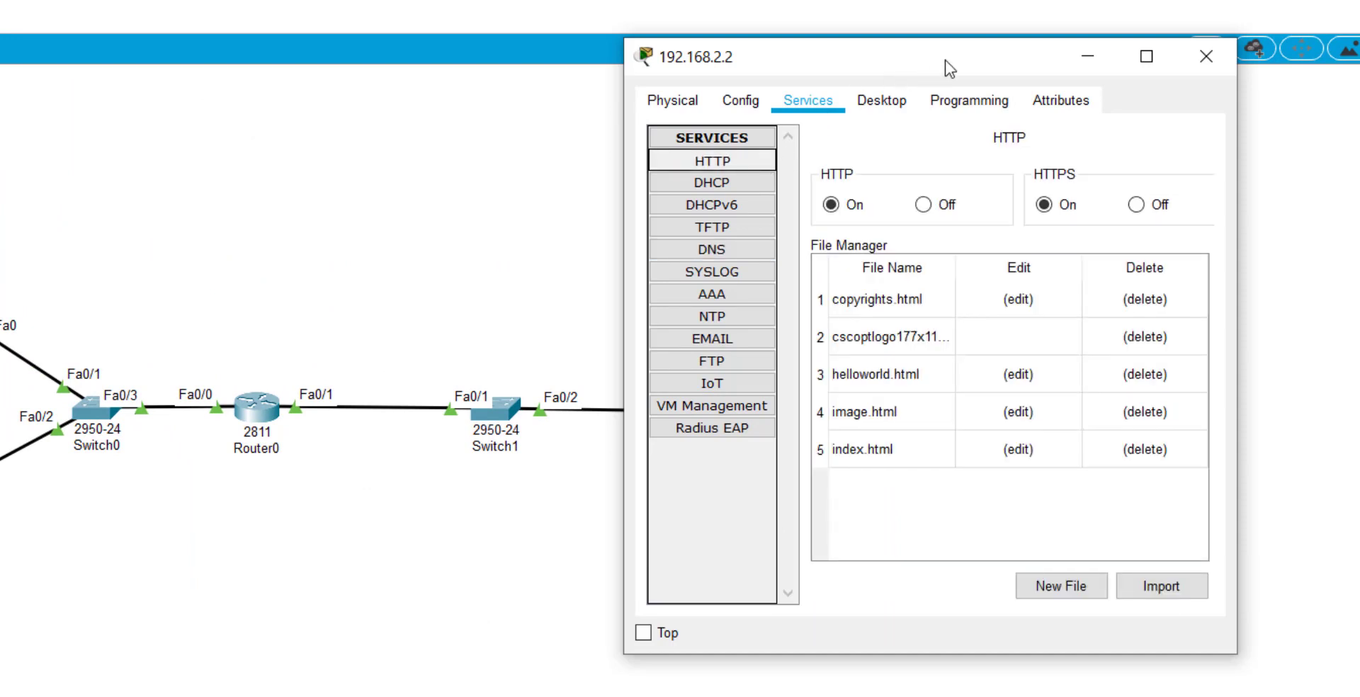
drag(944, 67, 645, 59)
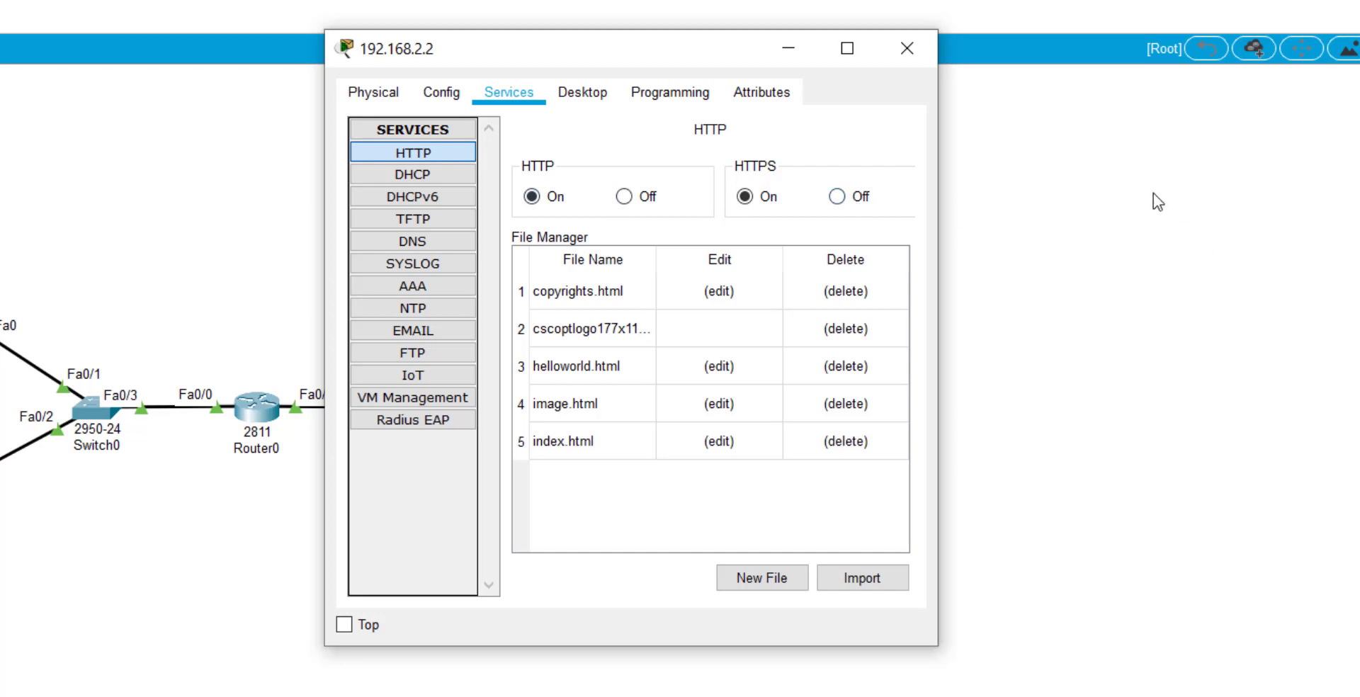
key(alt+Tab)
key(Tab)
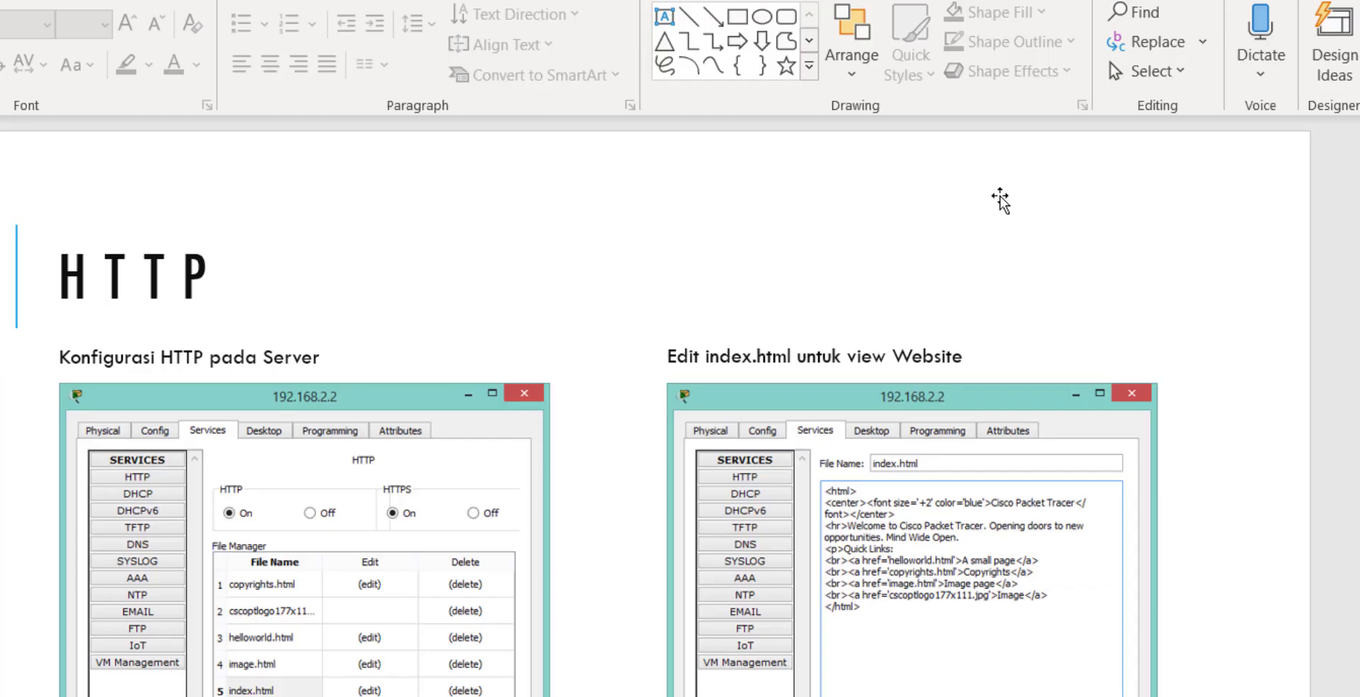
key(alt+Tab)
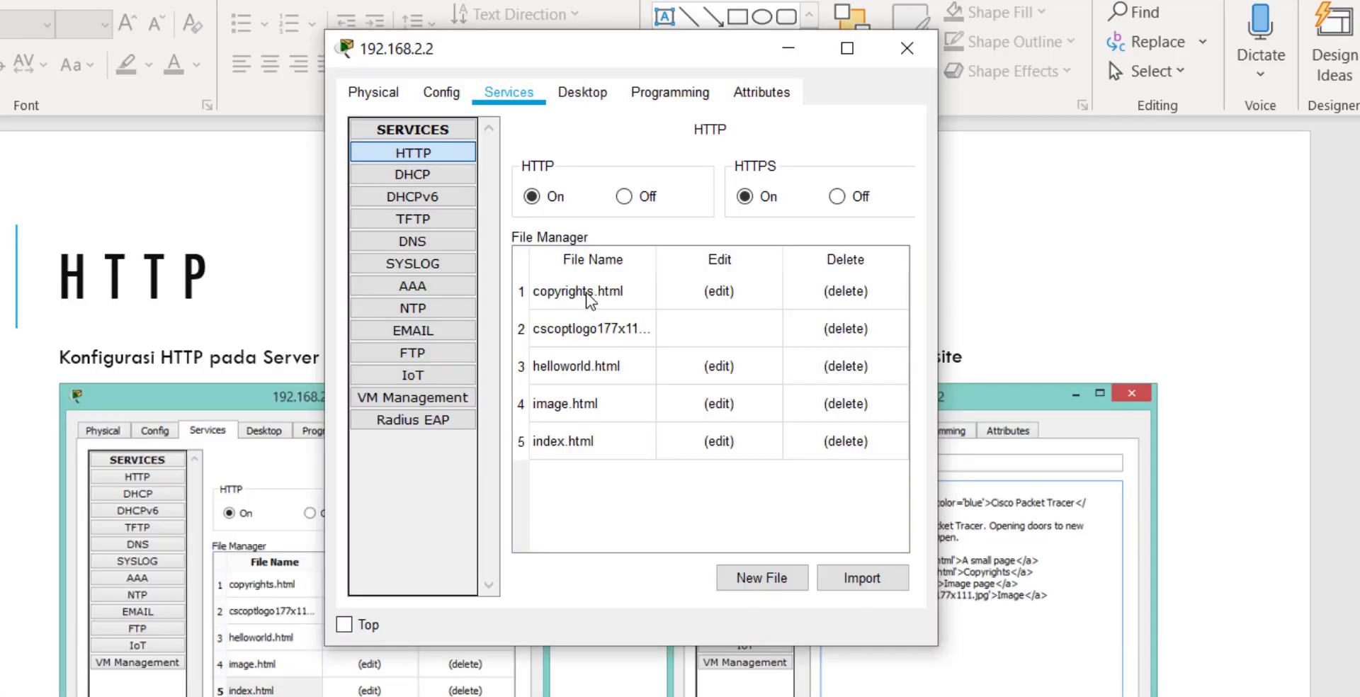
View the contents of index.html, then go back to the HTTP file list.
click(578, 435)
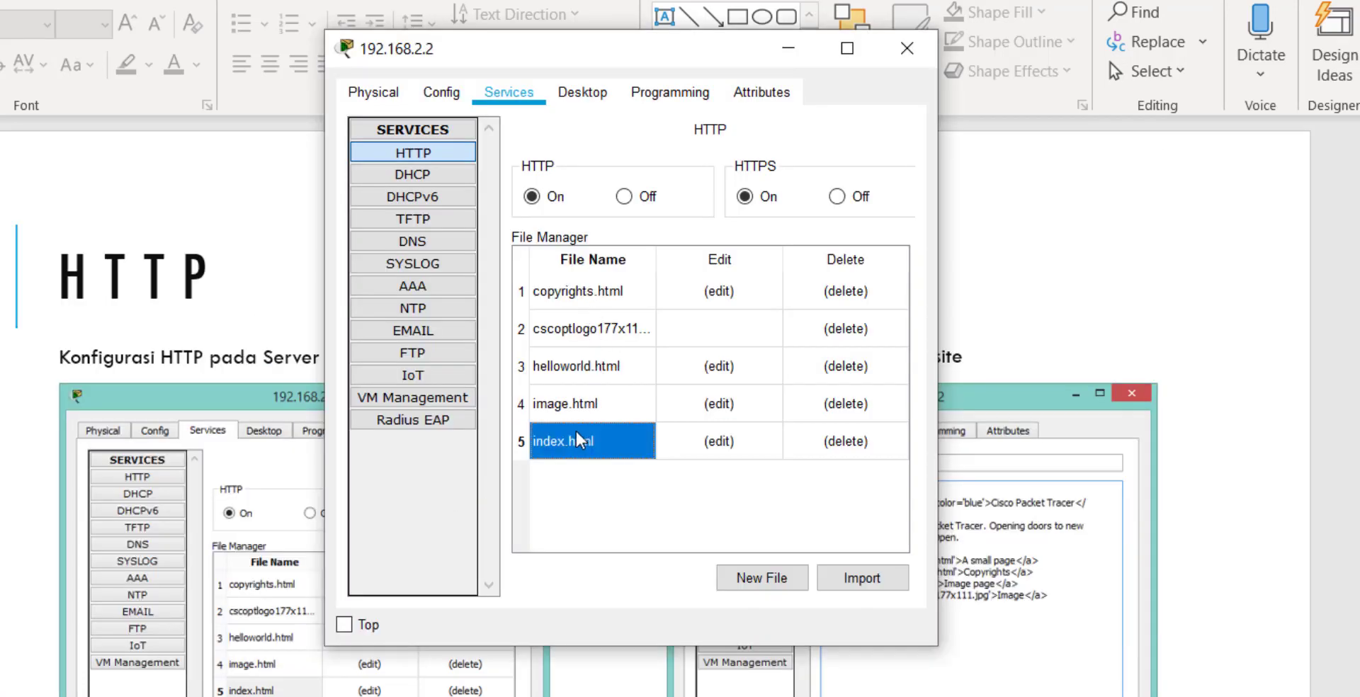
click(714, 441)
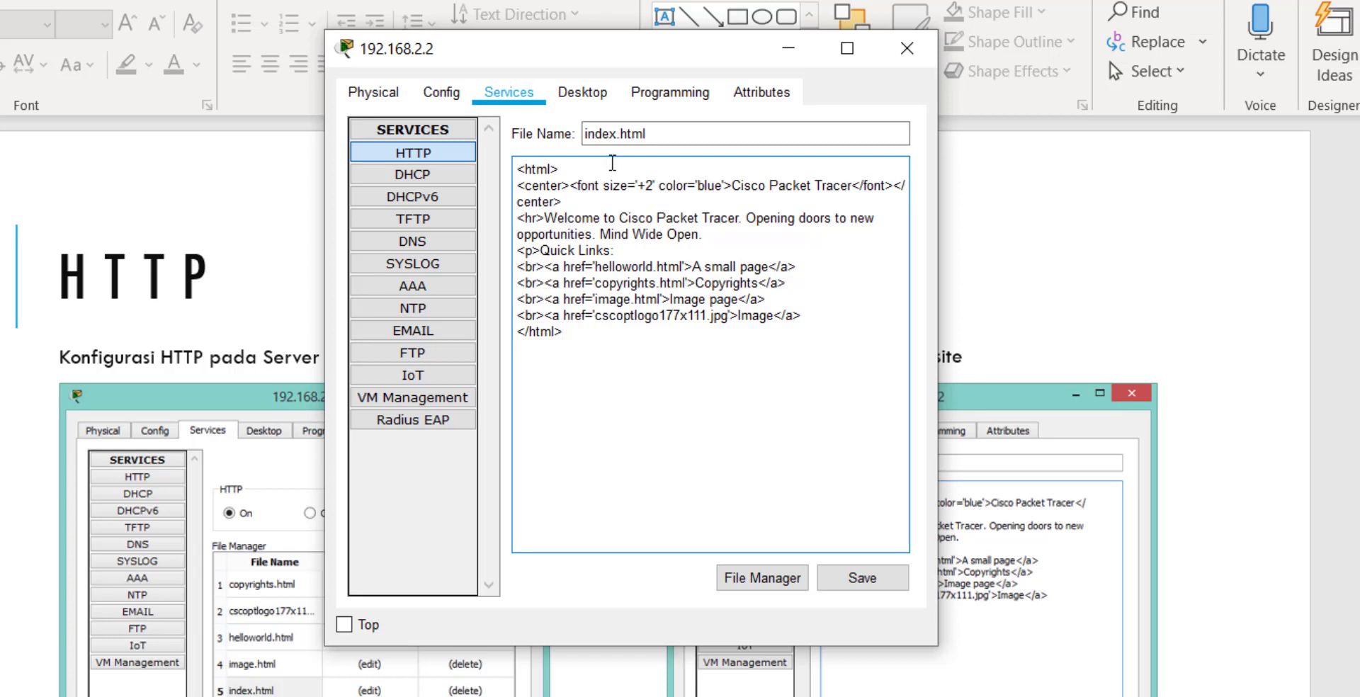
click(452, 157)
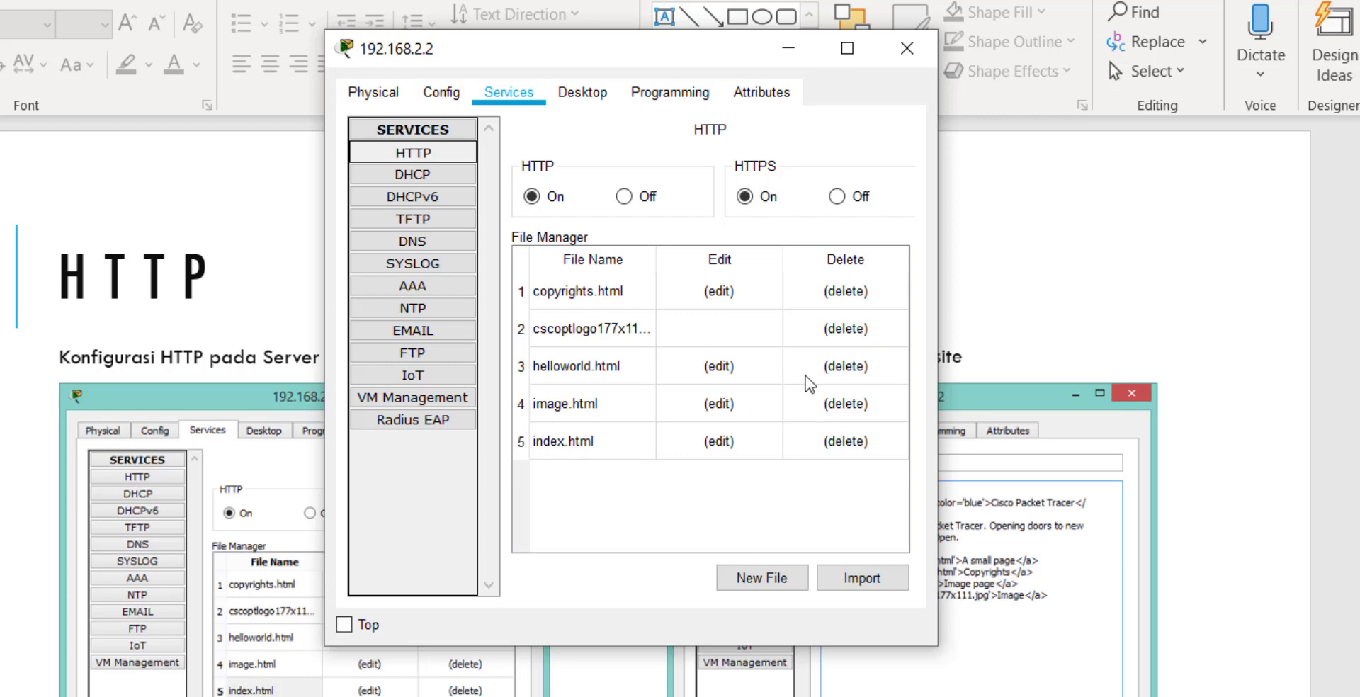
key(alt+Tab)
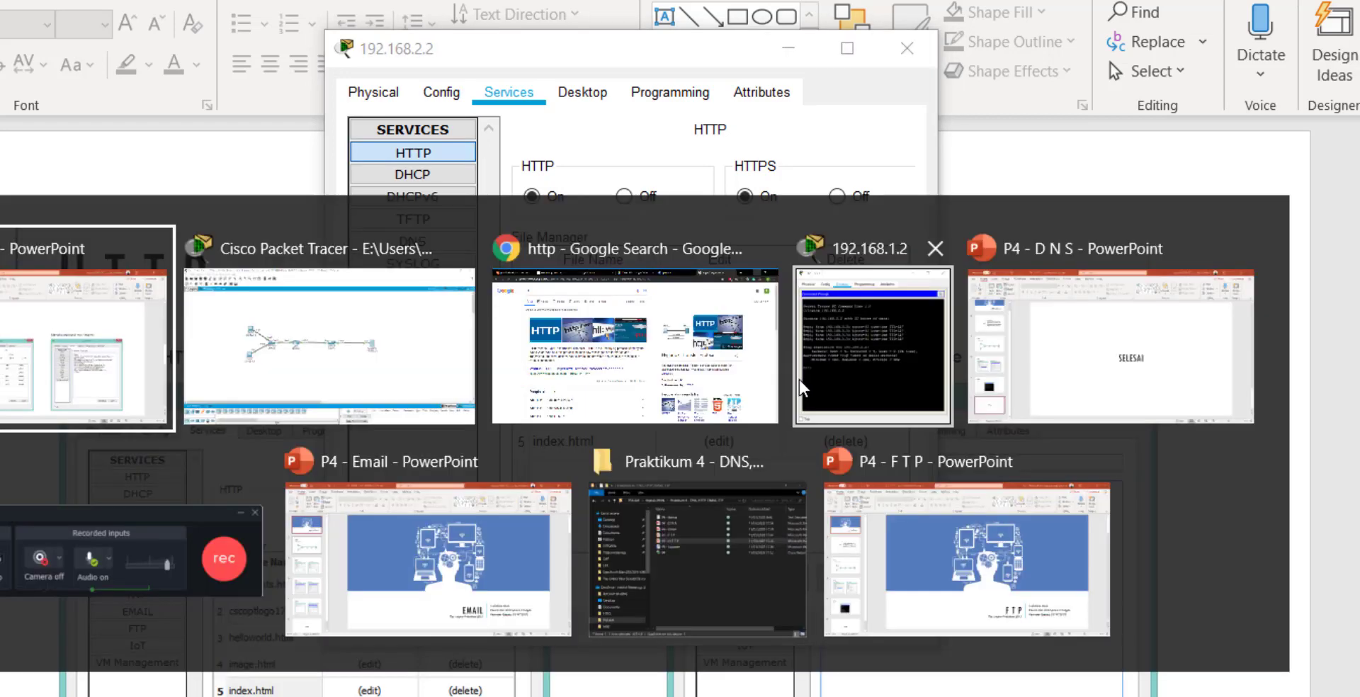
Check the HTTP Test Akses slide against the server's HTTP service settings.
scroll(801, 387, down, 1)
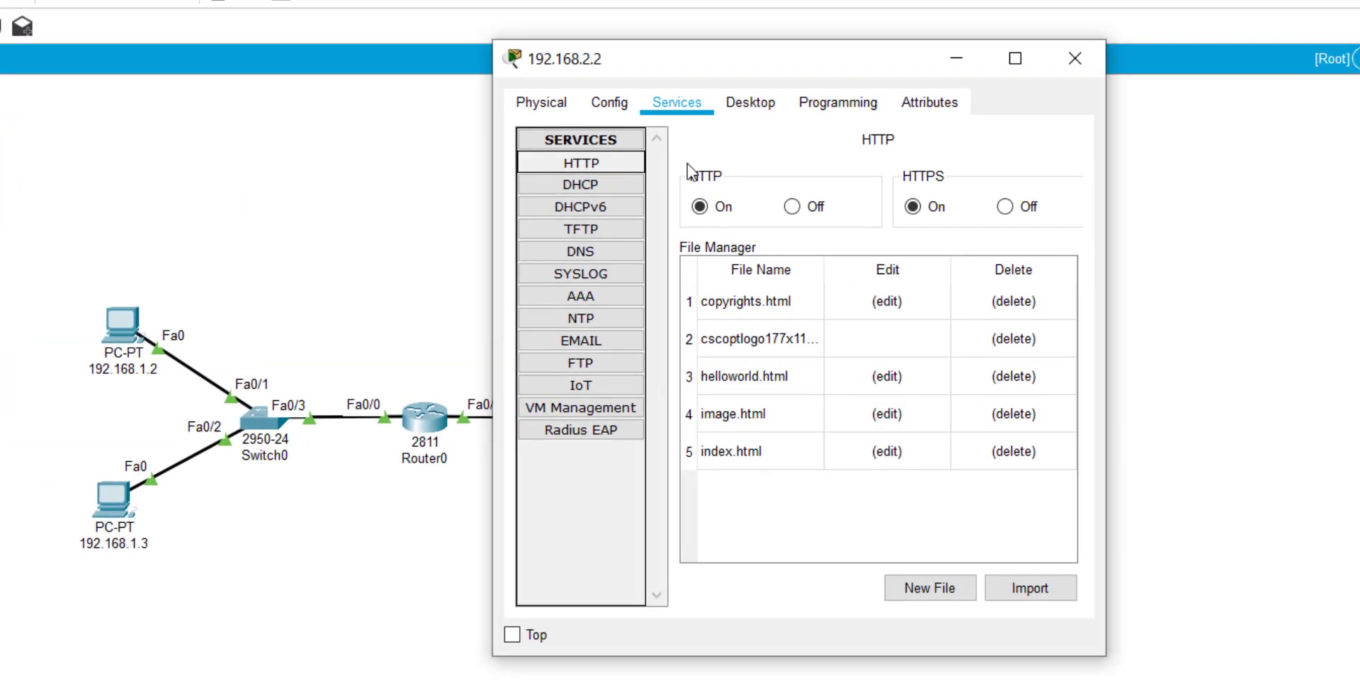
key(alt+Tab)
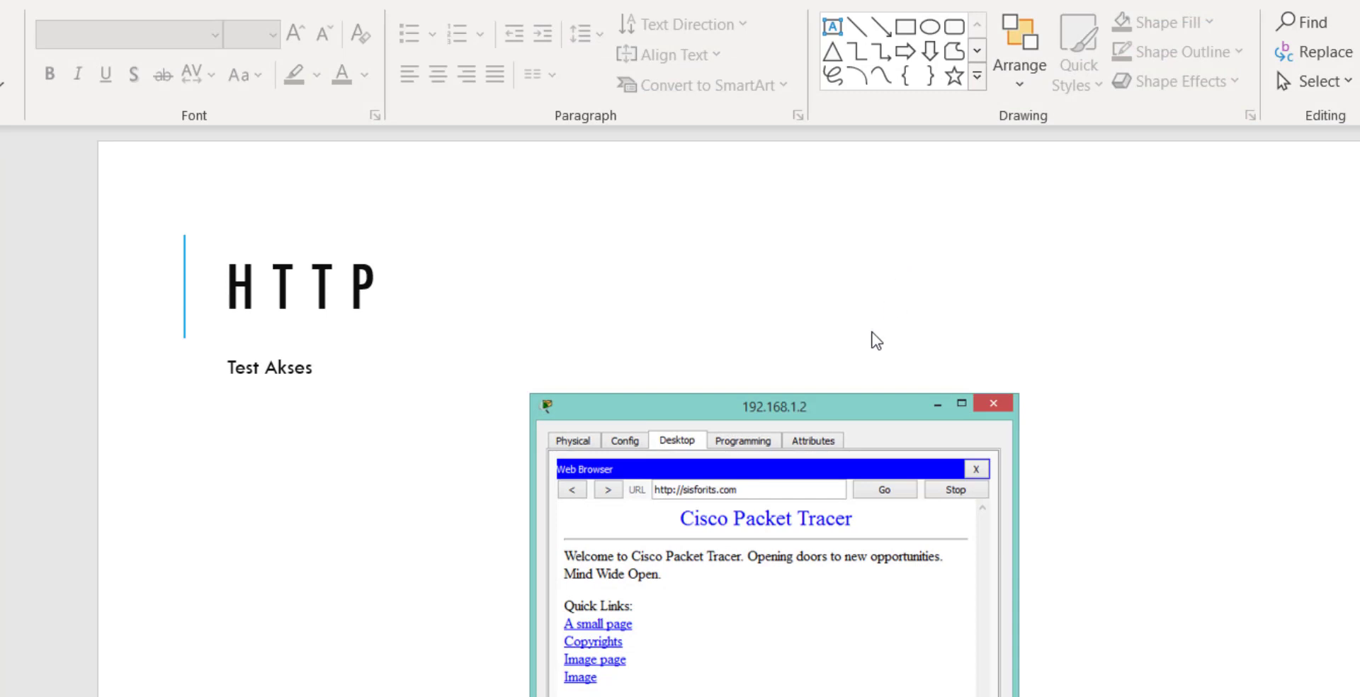
scroll(827, 429, up, 1)
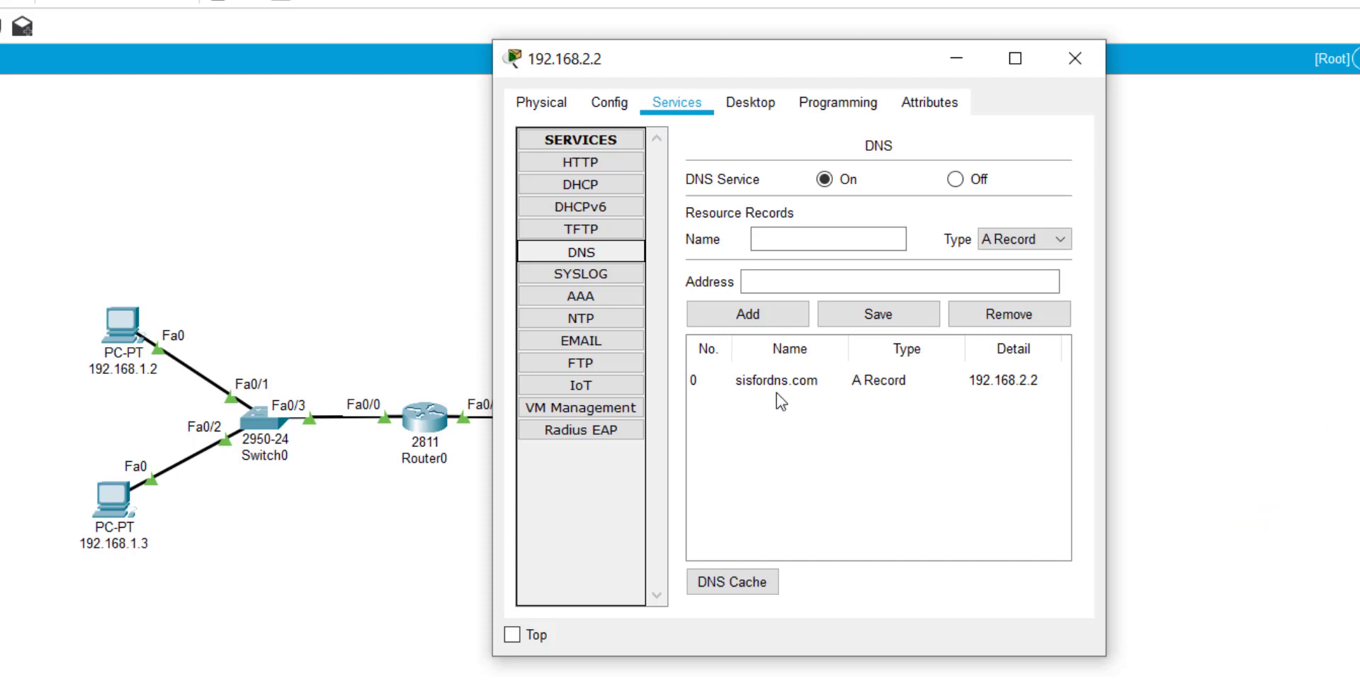
click(612, 162)
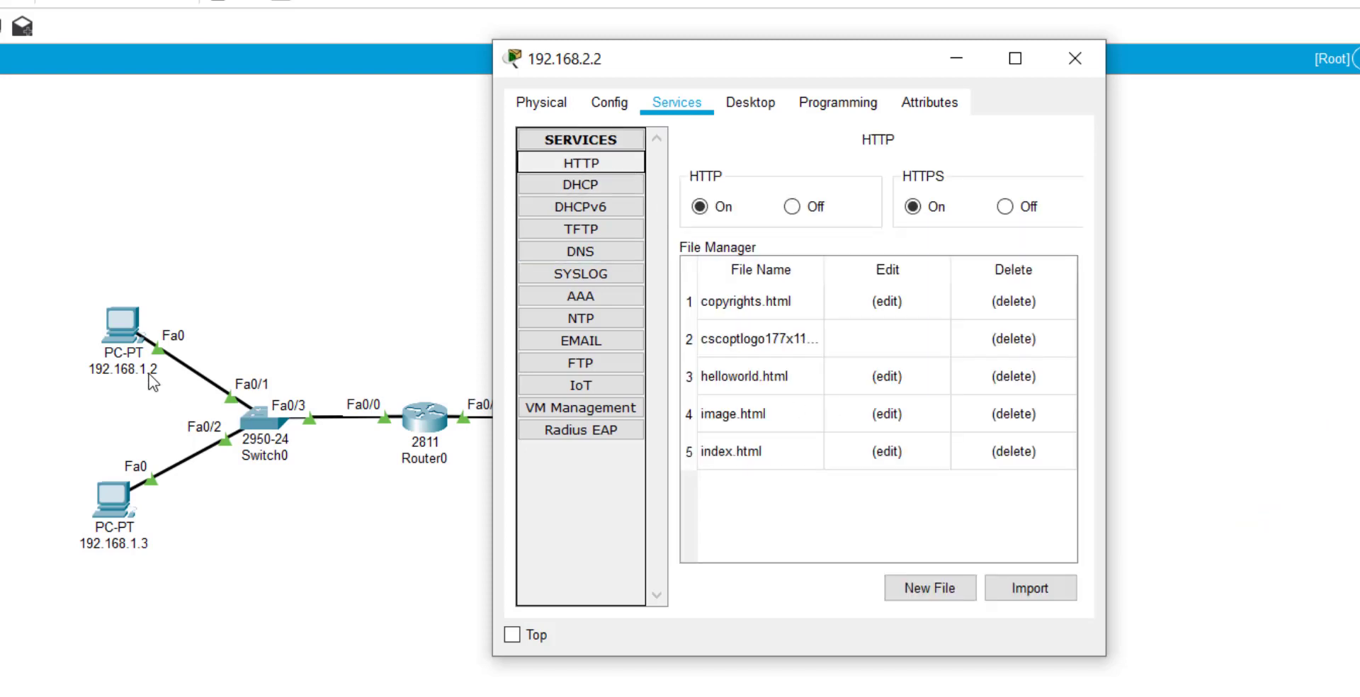
Load sisfordns.com in PC 192.168.1.2's web browser.
click(123, 320)
drag(302, 178, 901, 179)
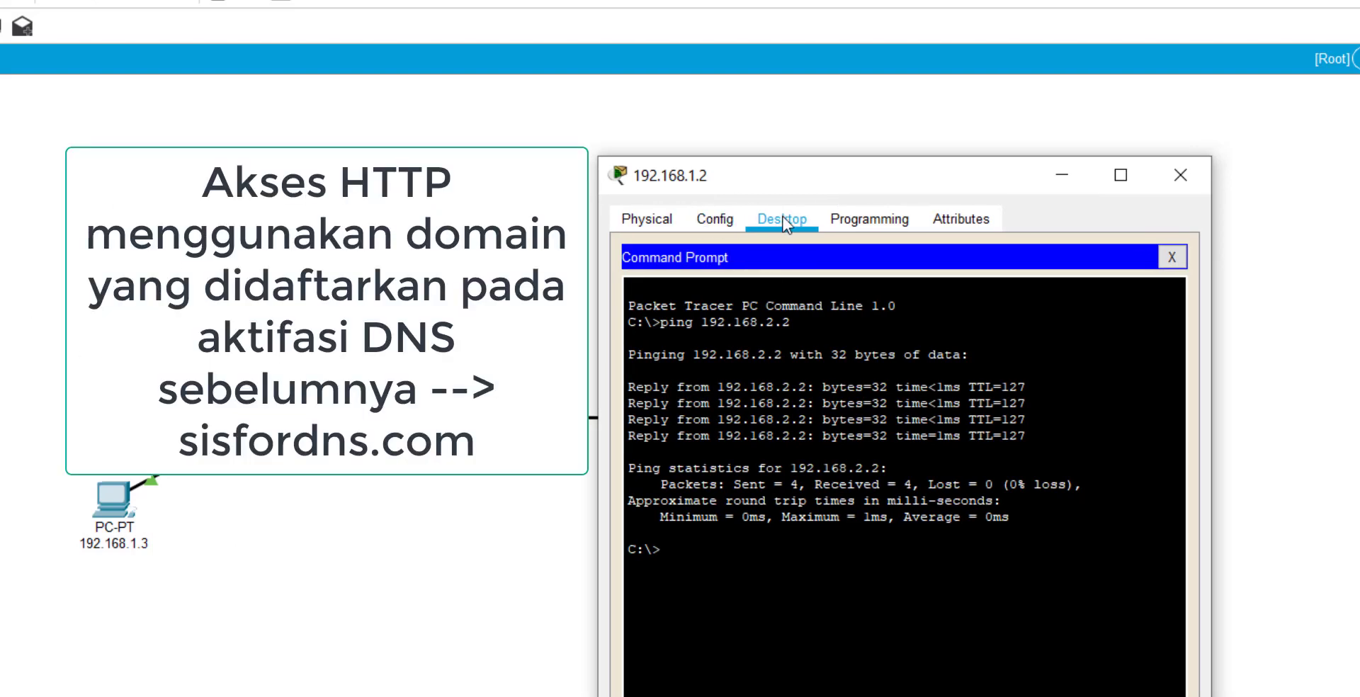
click(1182, 259)
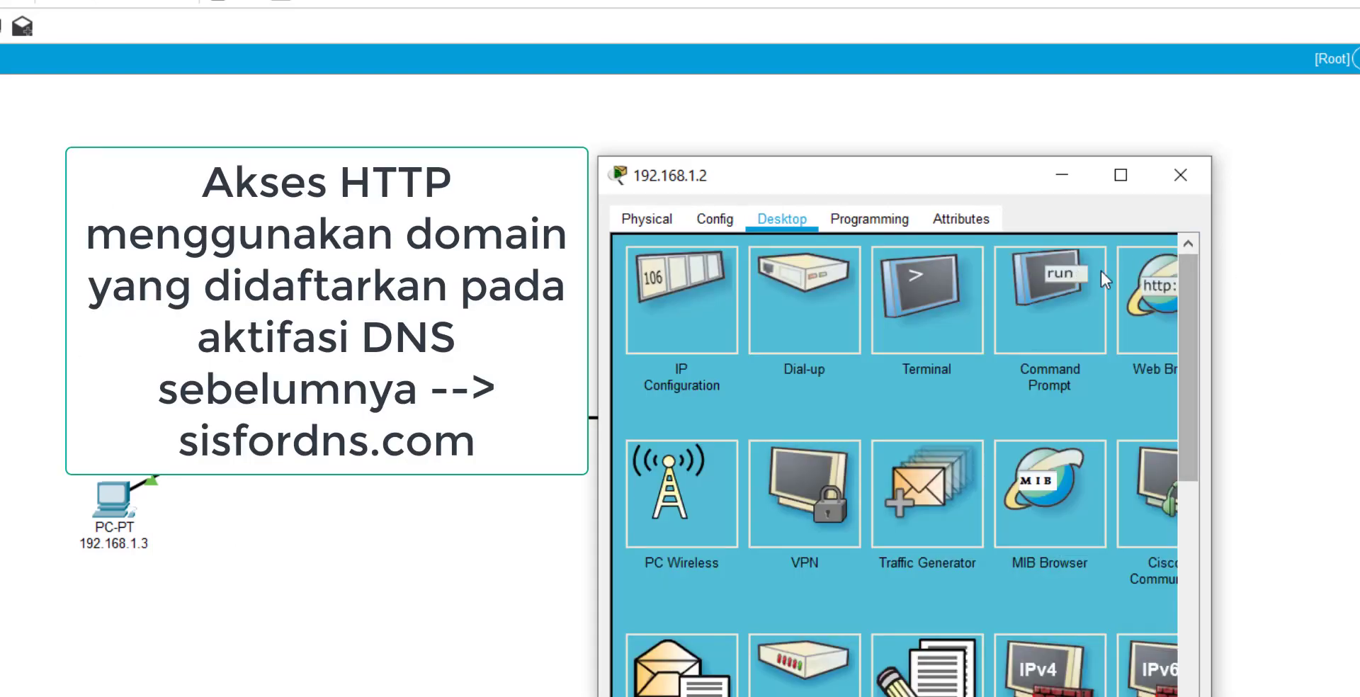
click(1147, 295)
click(898, 280)
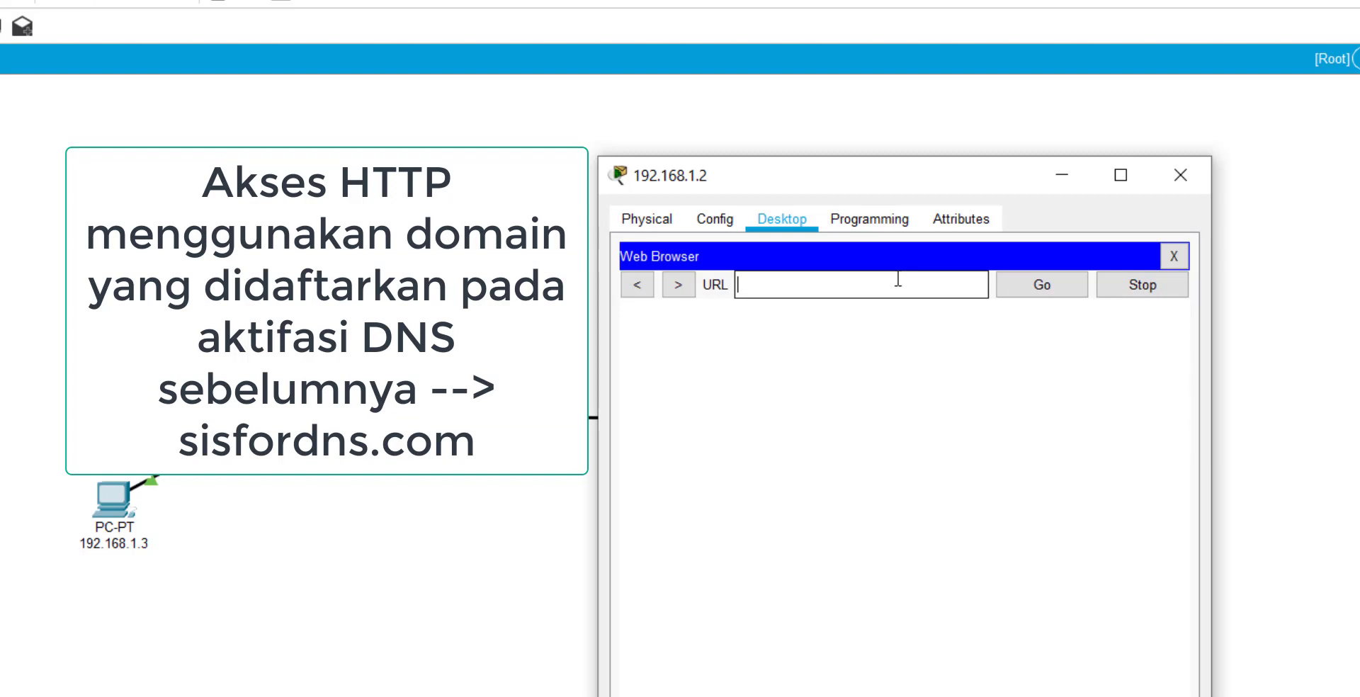
text(sisfordns.com)
key(Return)
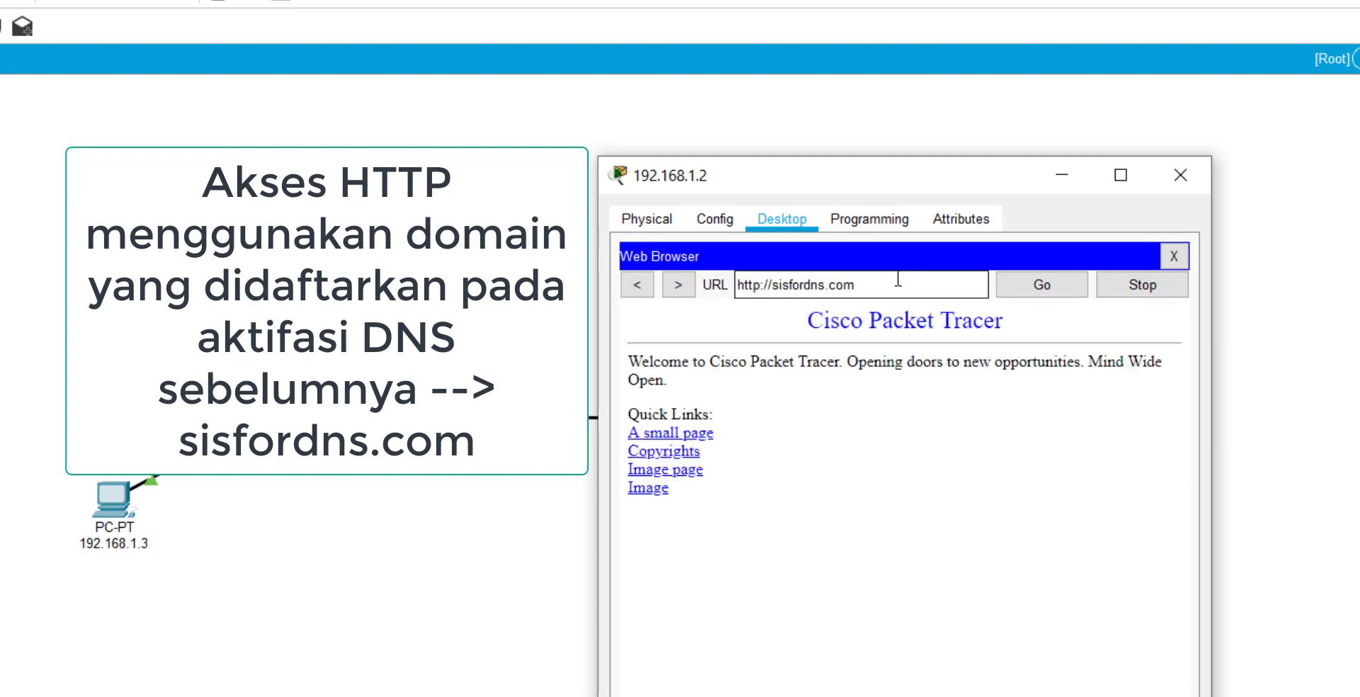
Arrange the windows to show the loaded page beside the topology, then close the PC window.
mouse_move(872, 179)
mouse_down()
mouse_move(871, 166)
mouse_move(545, 72)
mouse_up()
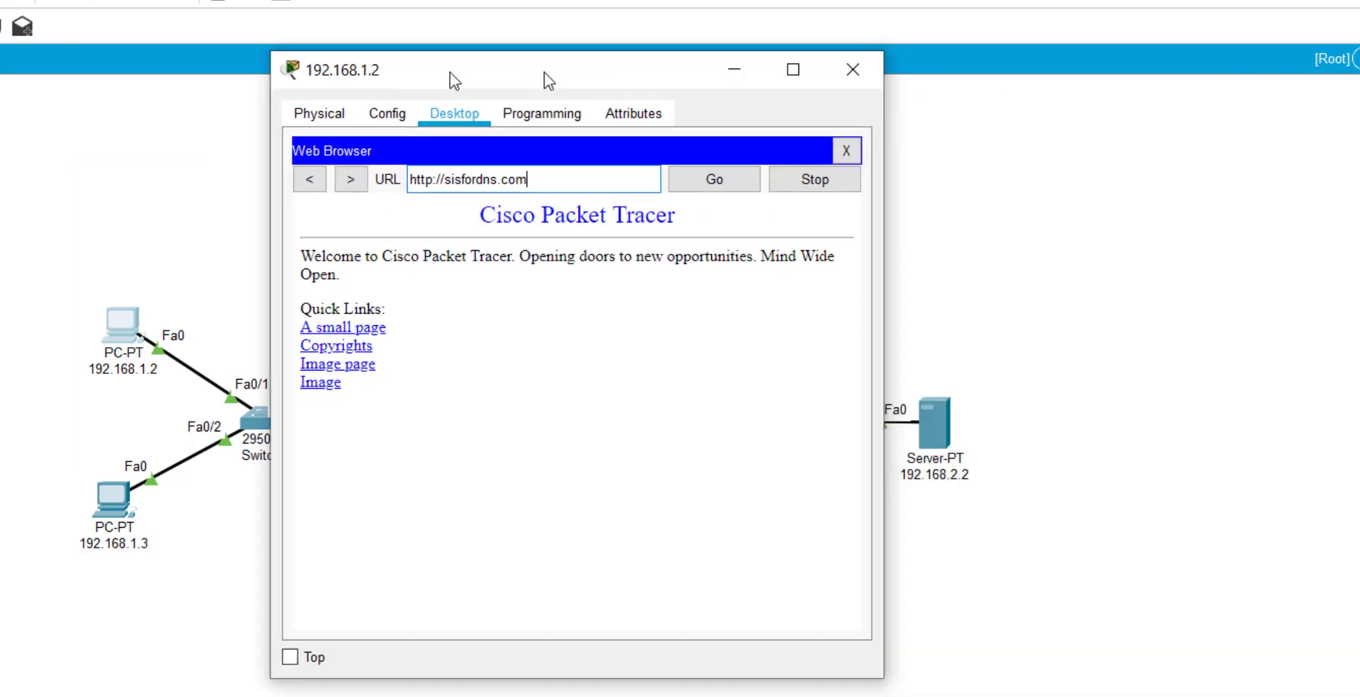
drag(449, 72, 391, 72)
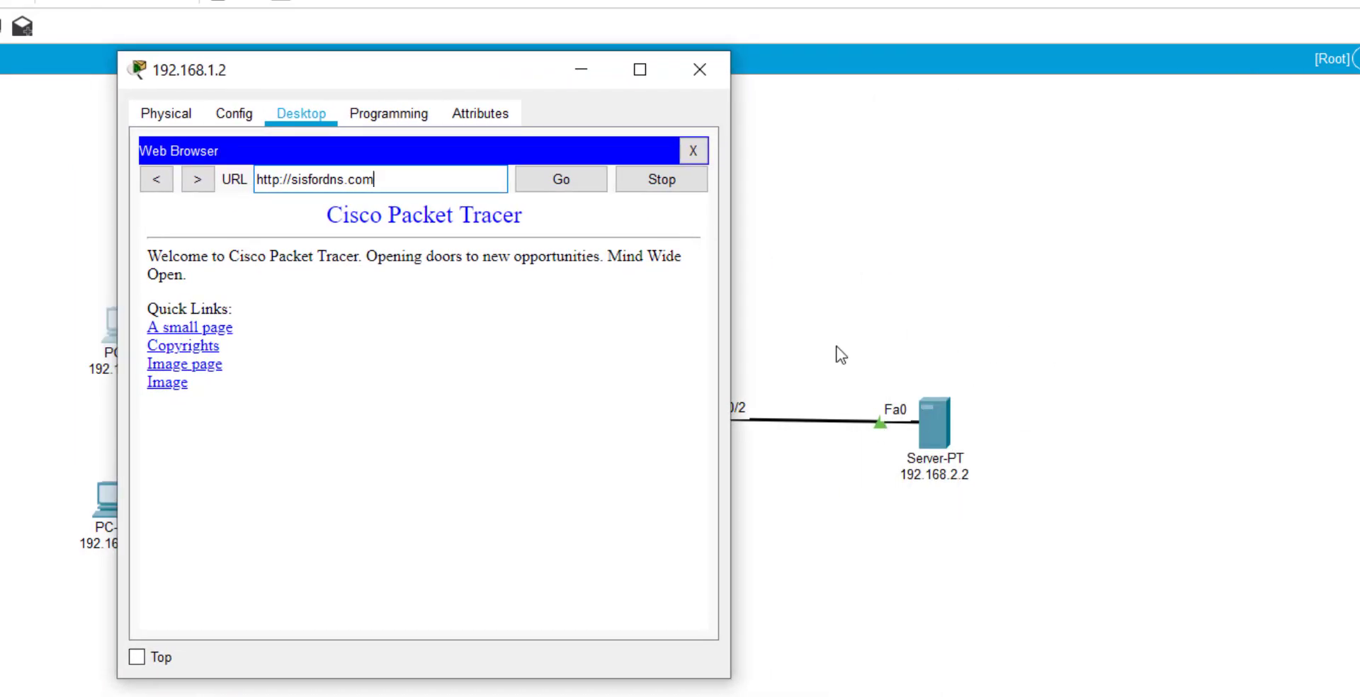
drag(504, 59, 504, 61)
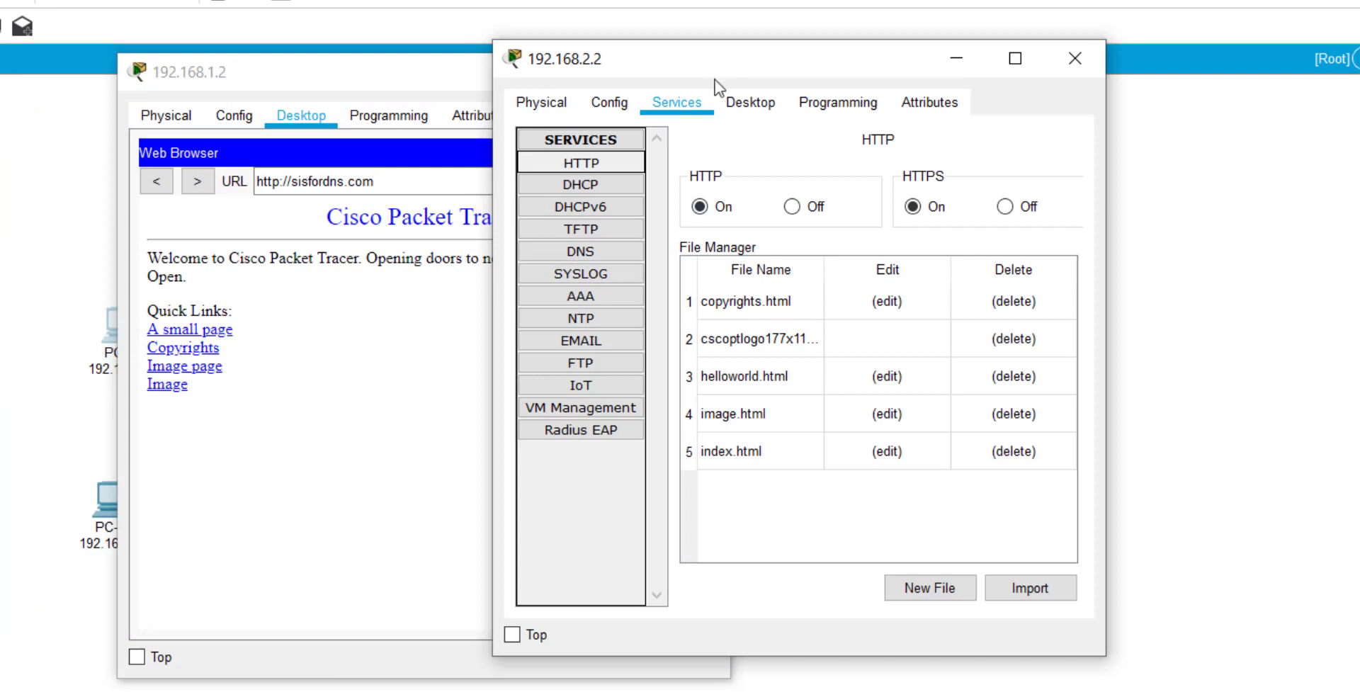
drag(715, 80, 979, 75)
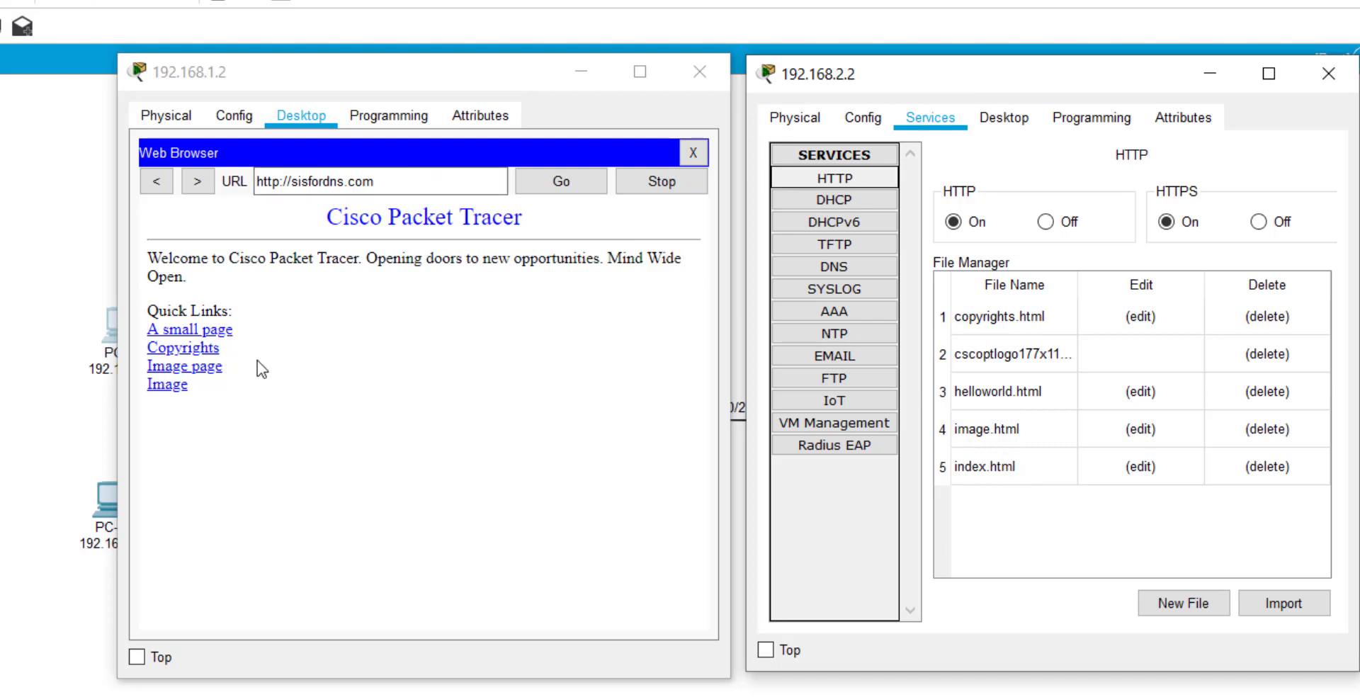
click(699, 72)
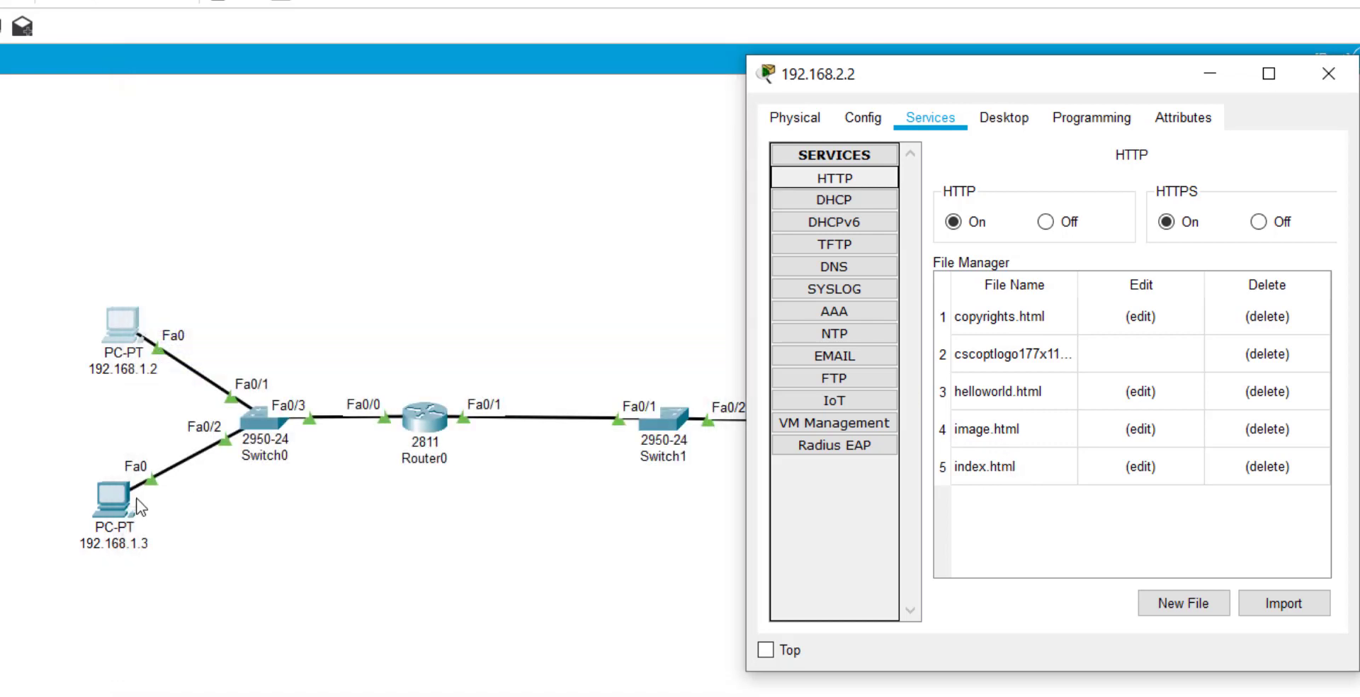
Load sisfordns.com in PC 192.168.1.3's web browser, then close the PC window.
click(131, 501)
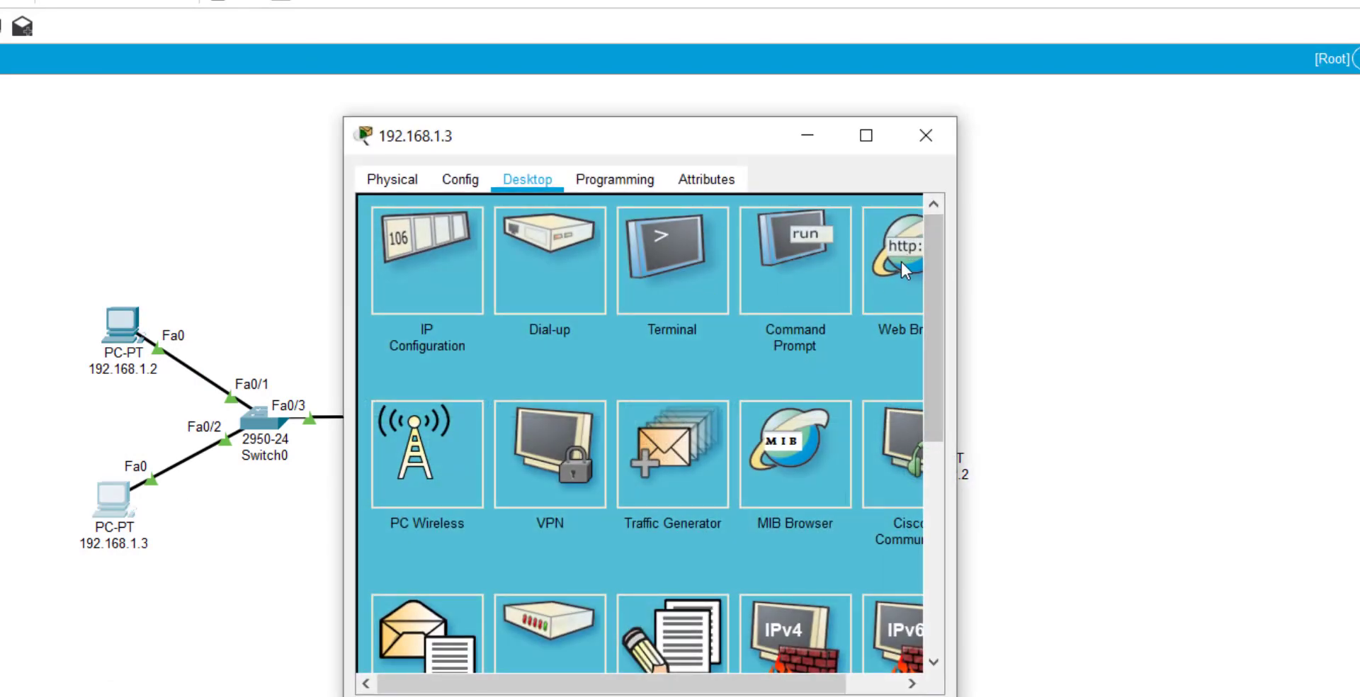
click(901, 269)
click(699, 251)
text(sis)
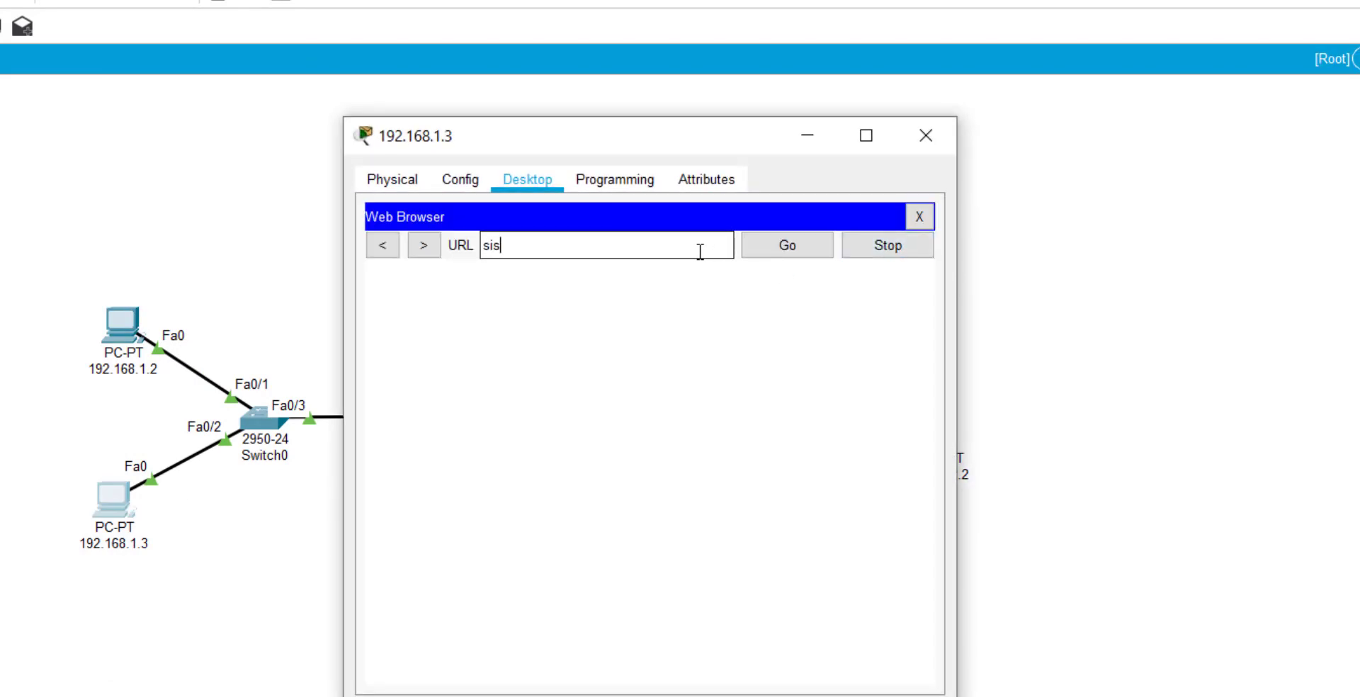
text(fordns.com)
key(Return)
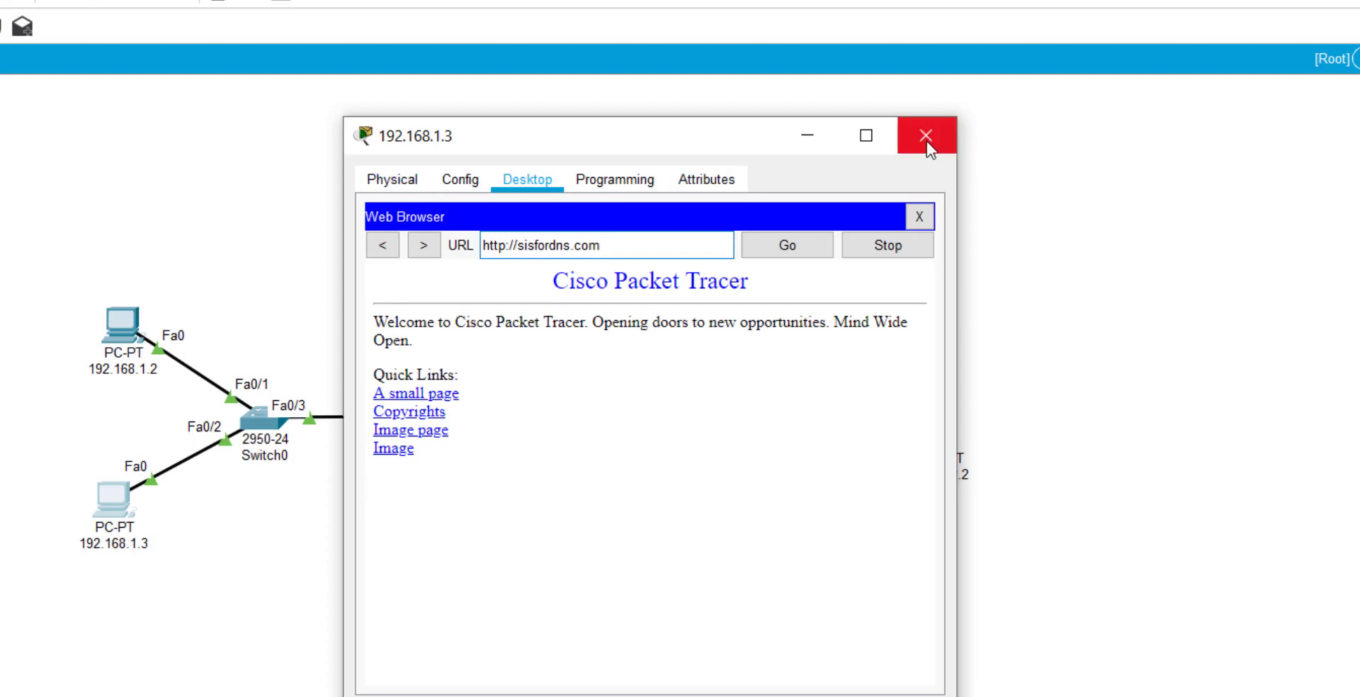
drag(783, 129, 427, 132)
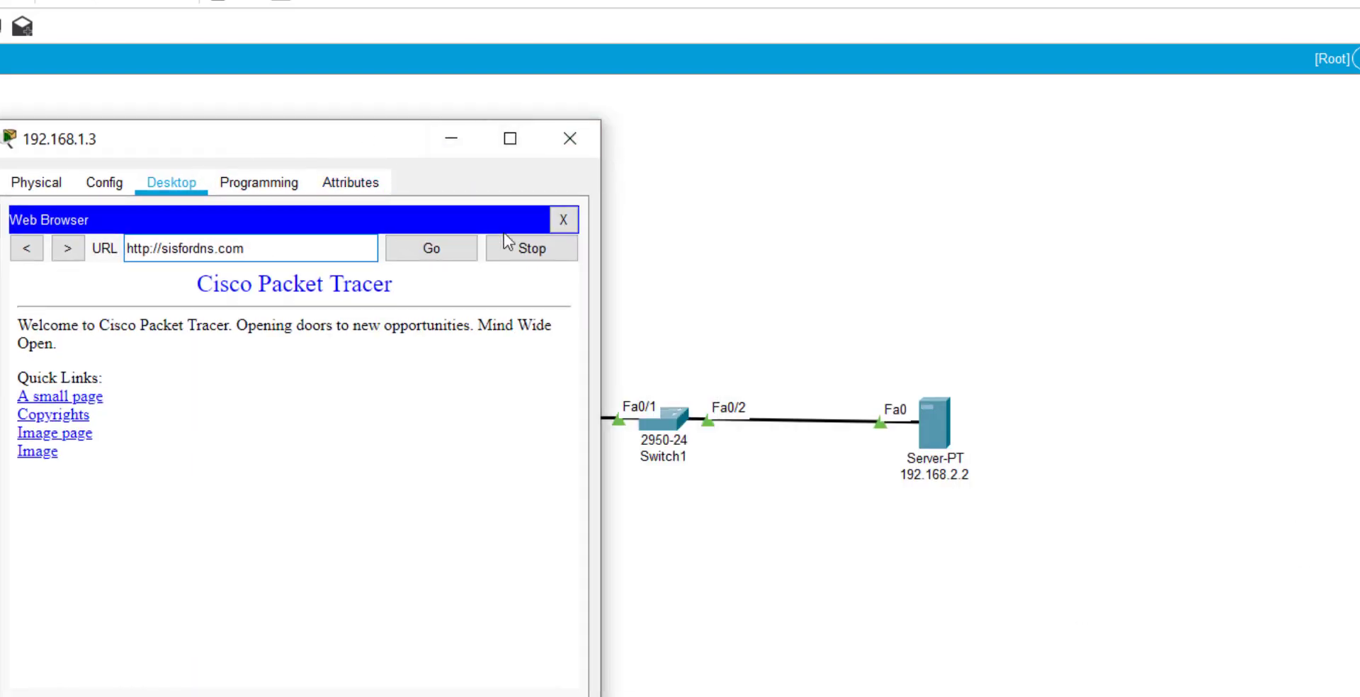
click(579, 146)
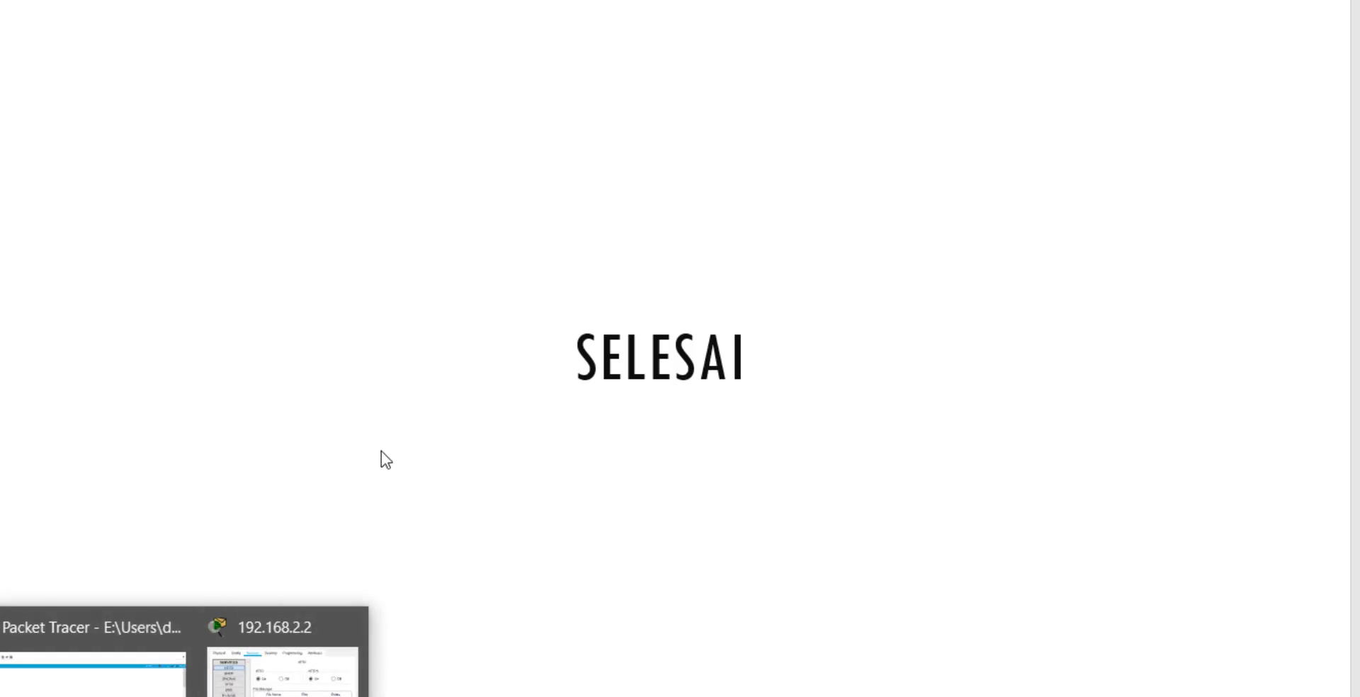
Switch to the P4 - F T P presentation and advance past the FTP definition slide to the network model.
mouse_move(383, 693)
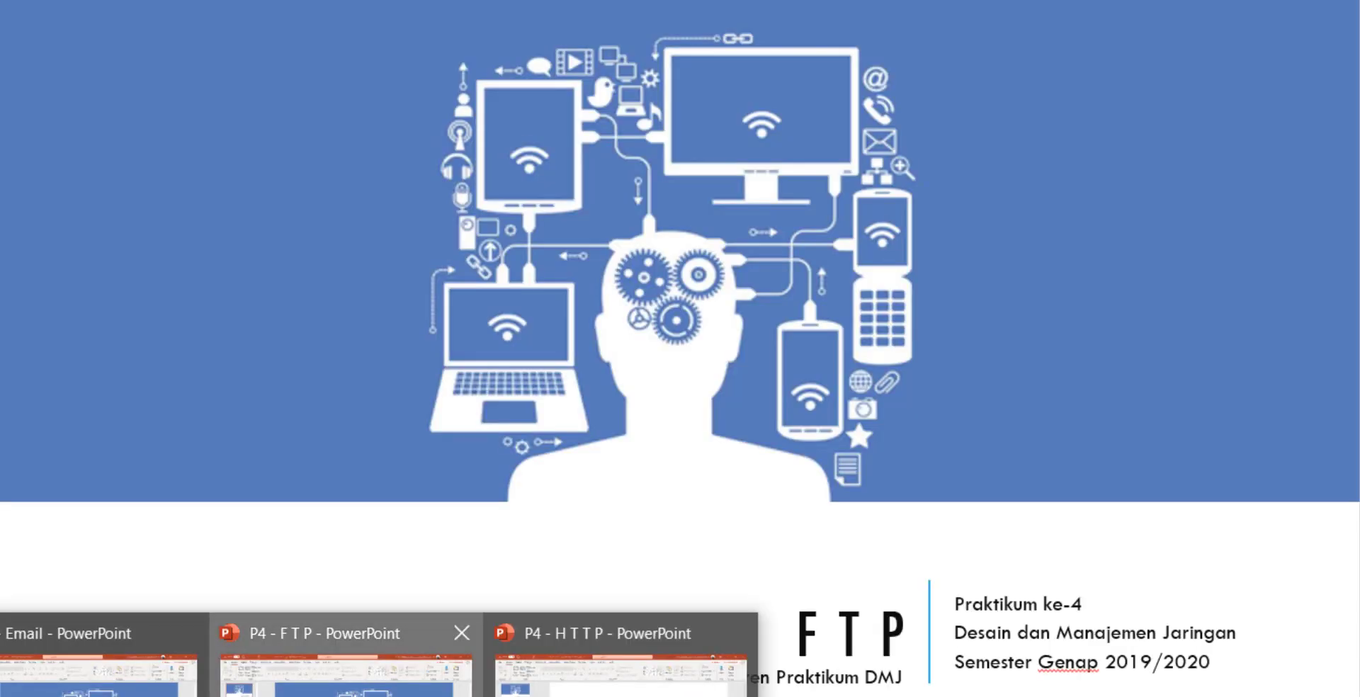
click(340, 659)
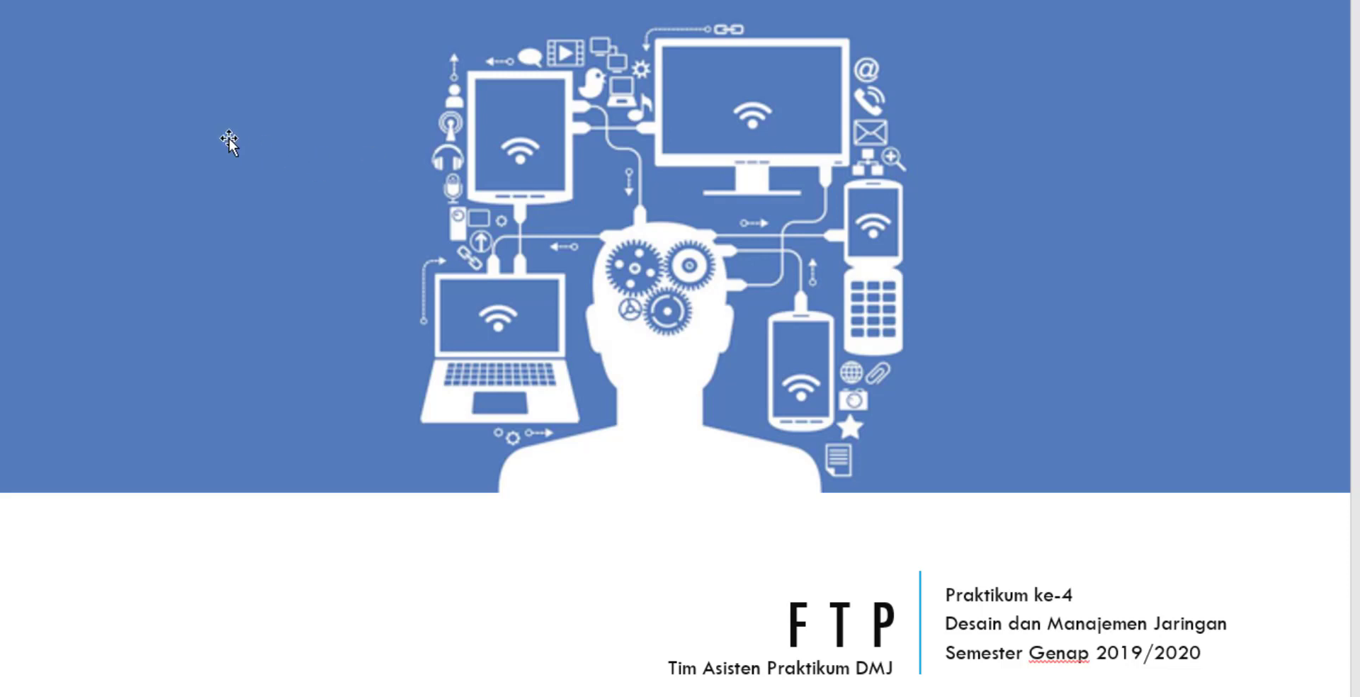
click(784, 330)
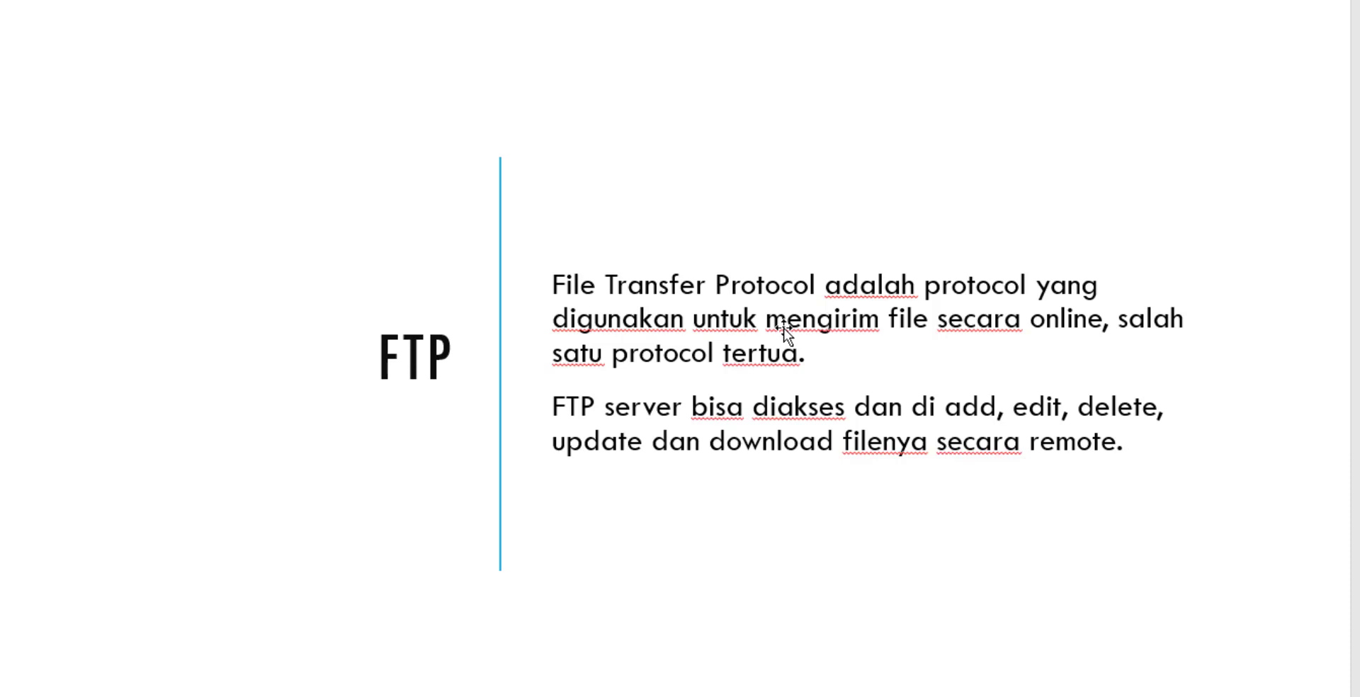
key(Right)
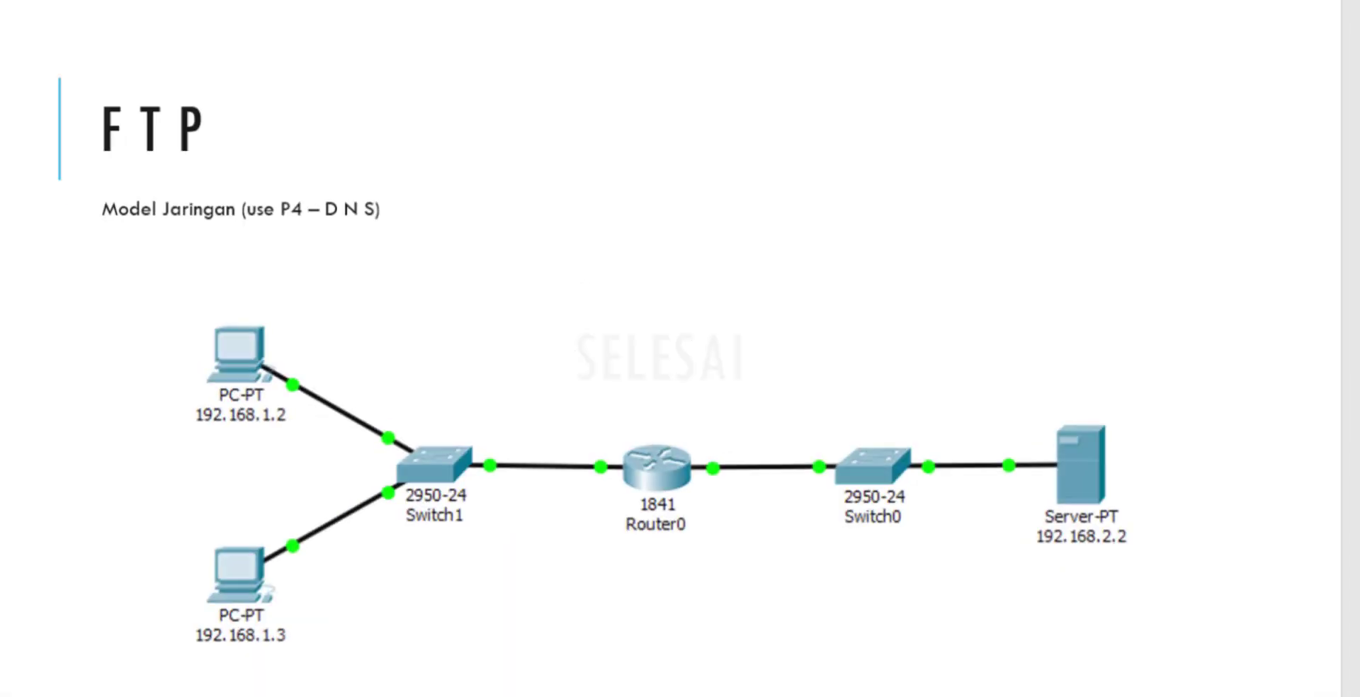
Return to Packet Tracer and reopen server 192.168.2.2.
mouse_move(183, 694)
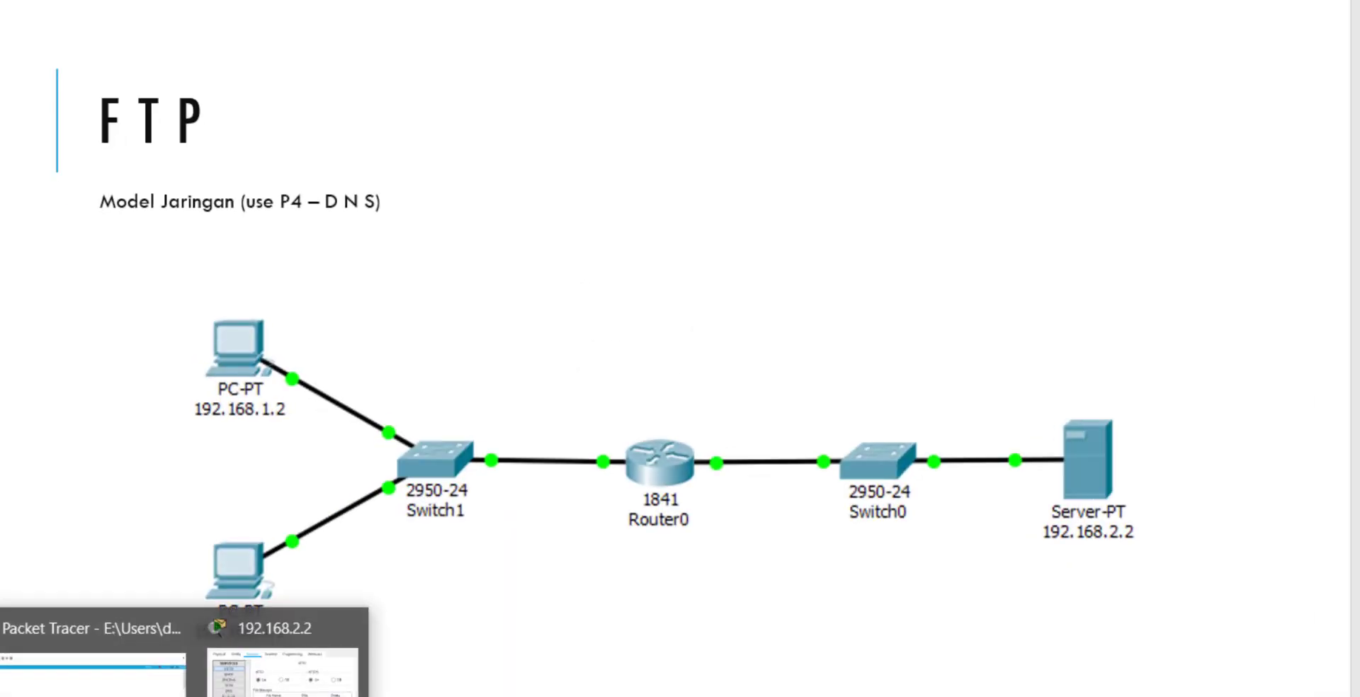
click(92, 666)
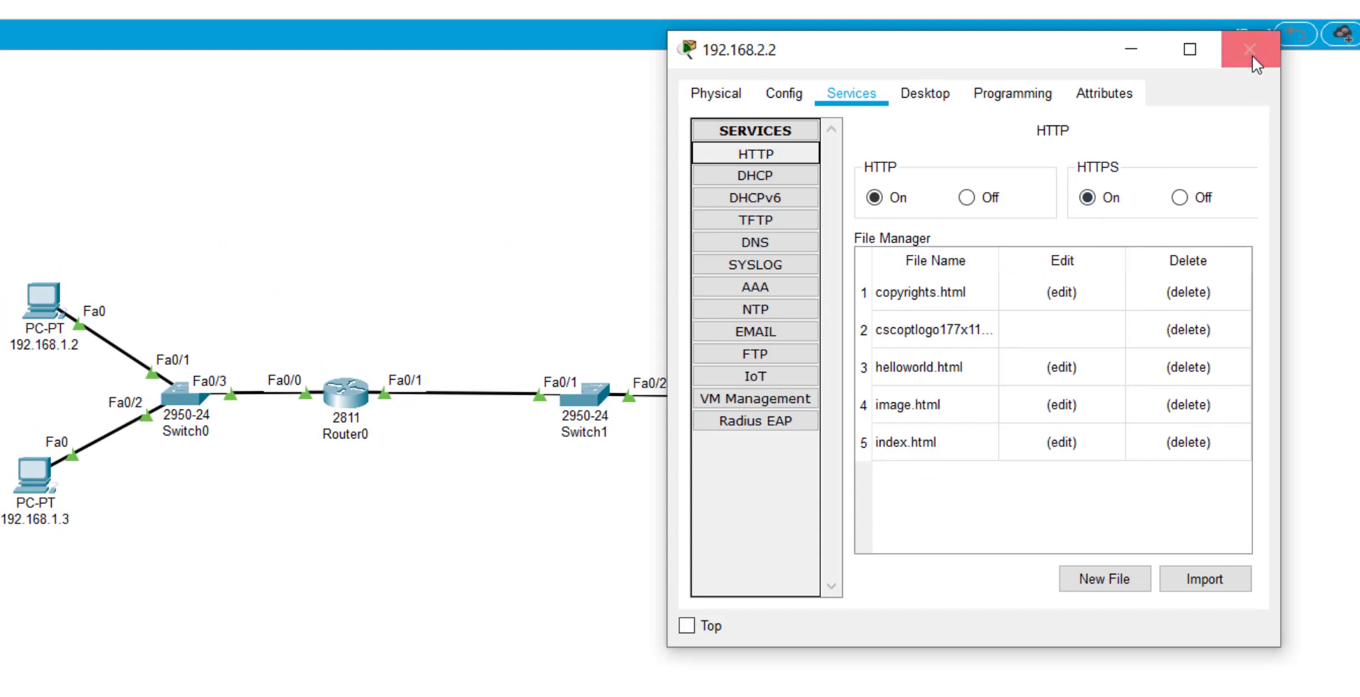
click(1251, 52)
click(877, 410)
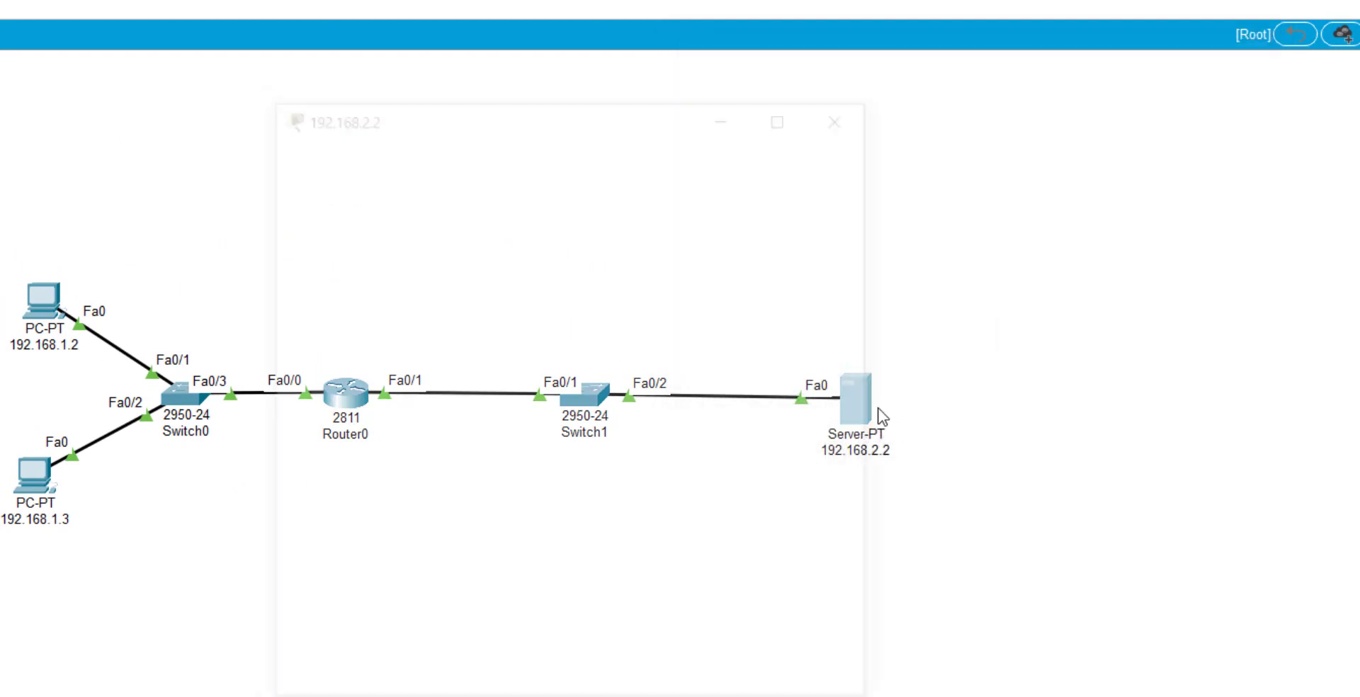
drag(647, 132, 457, 116)
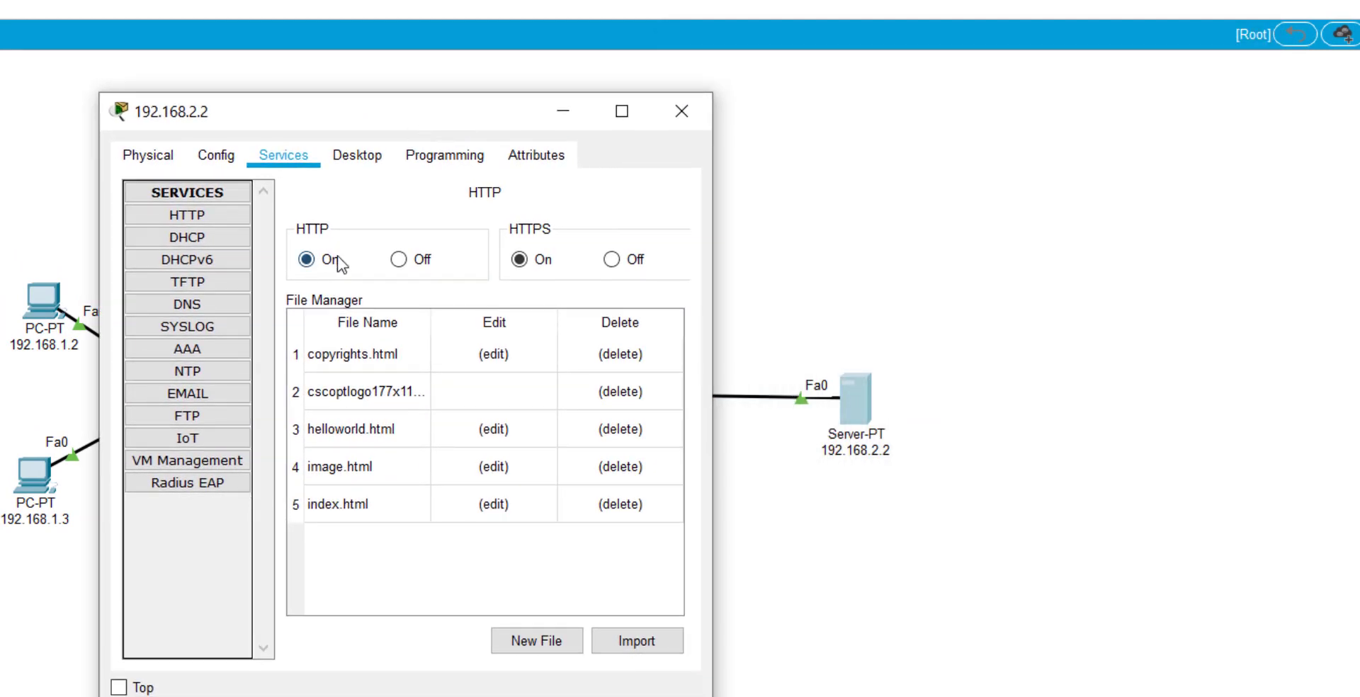
Show the server's FTP service and select the existing user with RWDNL permissions.
click(226, 417)
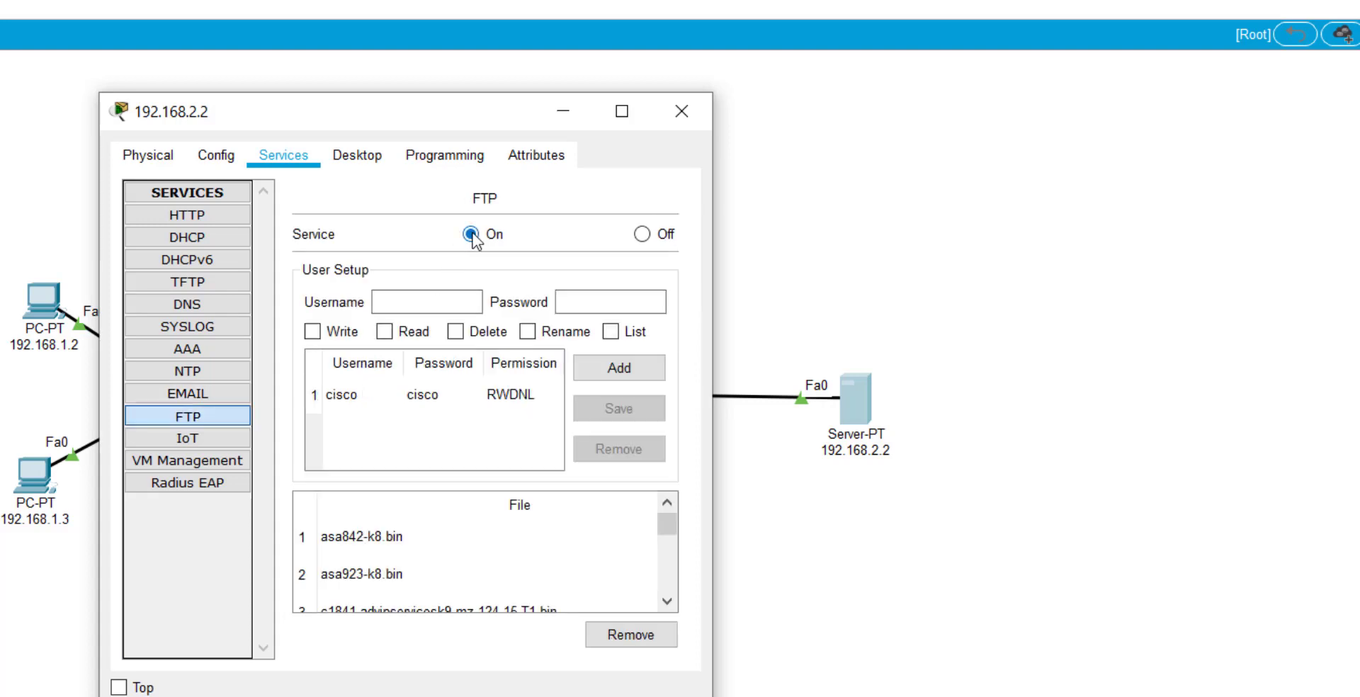
click(520, 401)
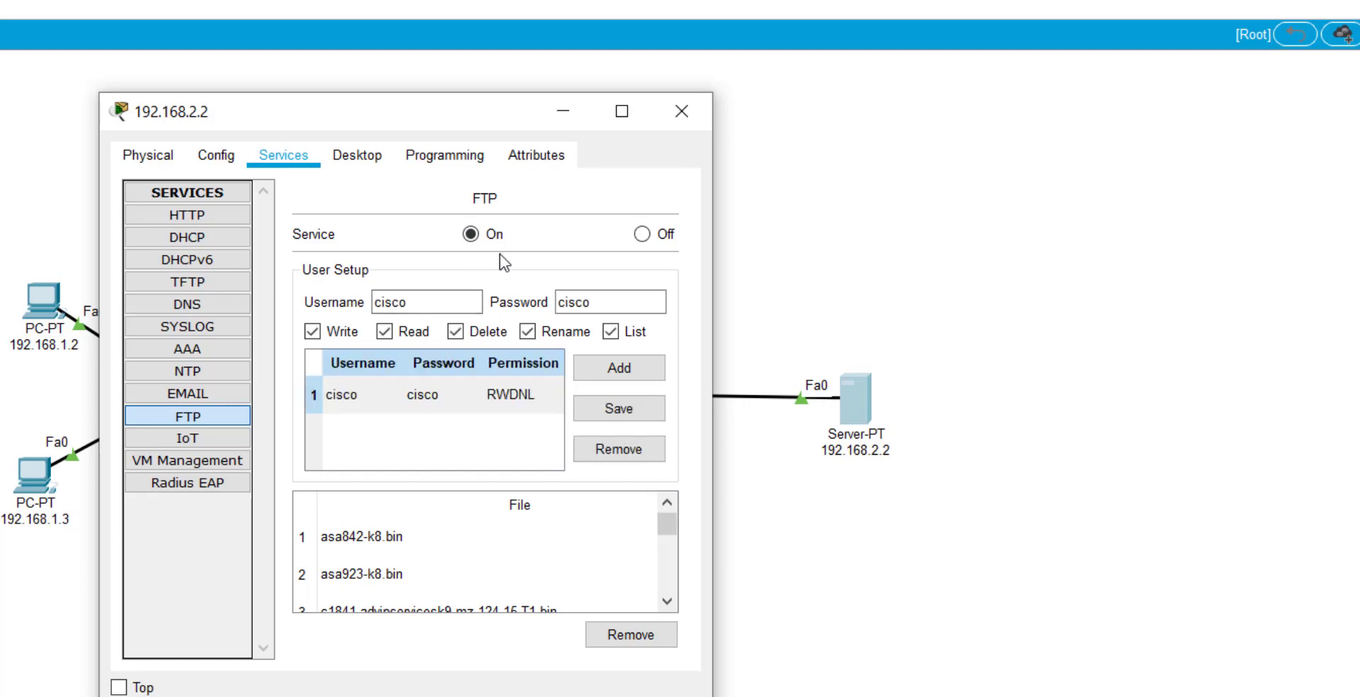
click(419, 399)
scroll(545, 544, down, 2)
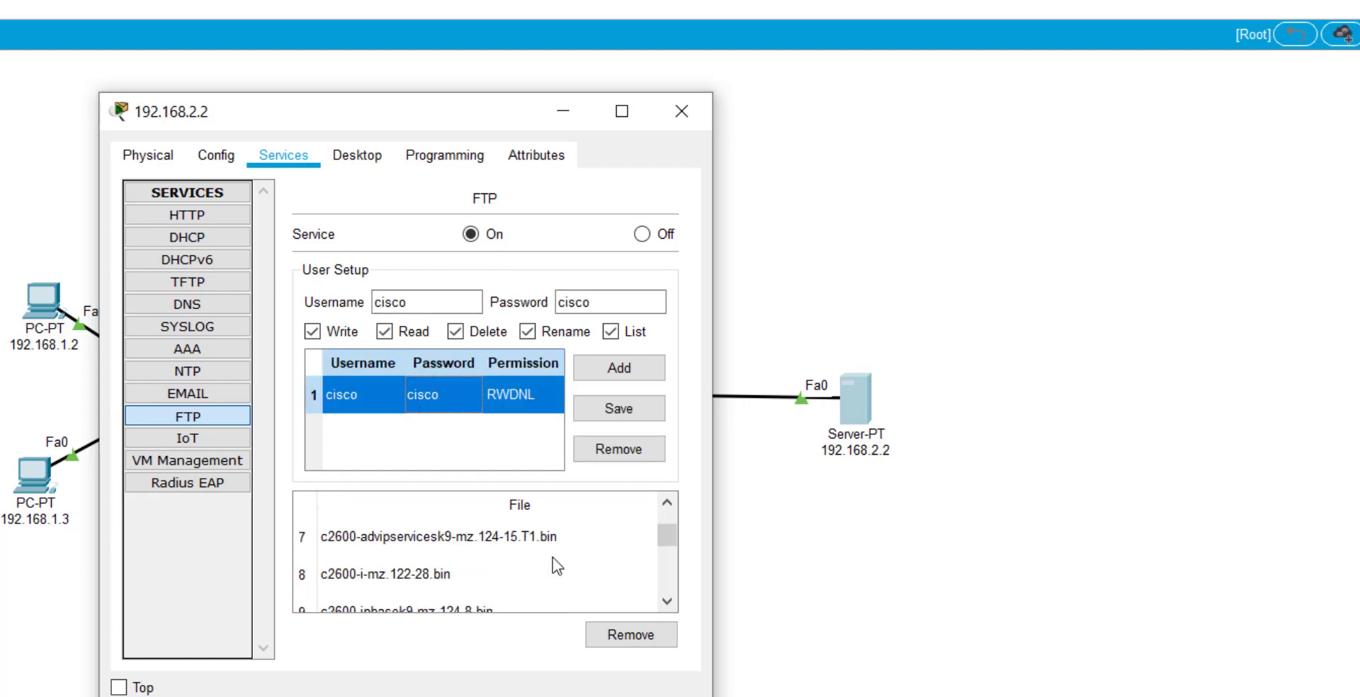
scroll(552, 556, up, 2)
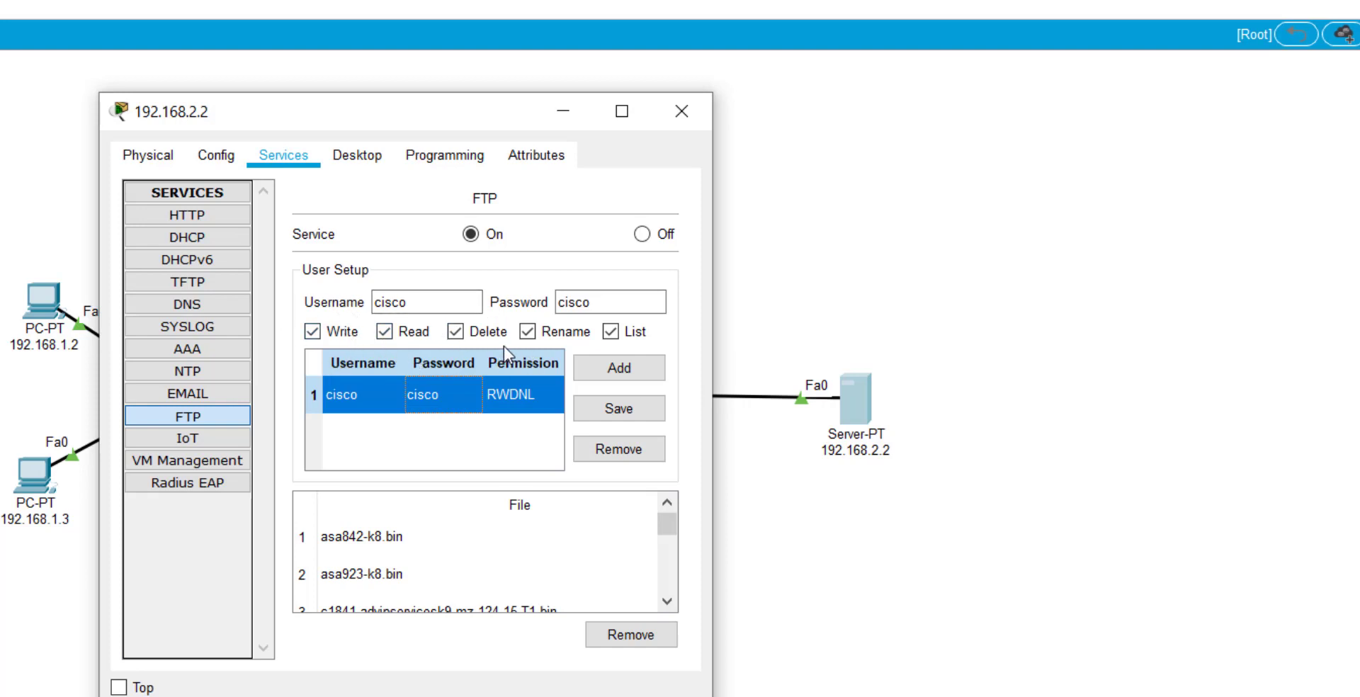
drag(474, 117, 731, 120)
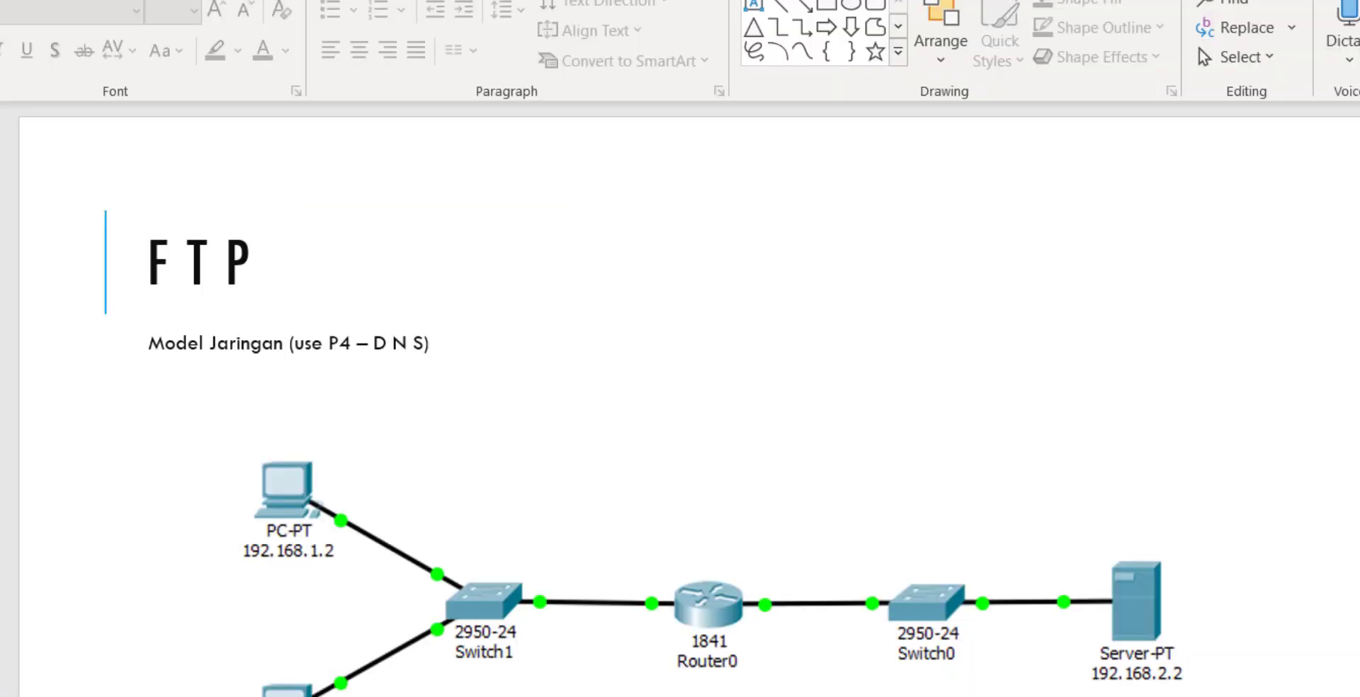
scroll(113, 606, down, 1)
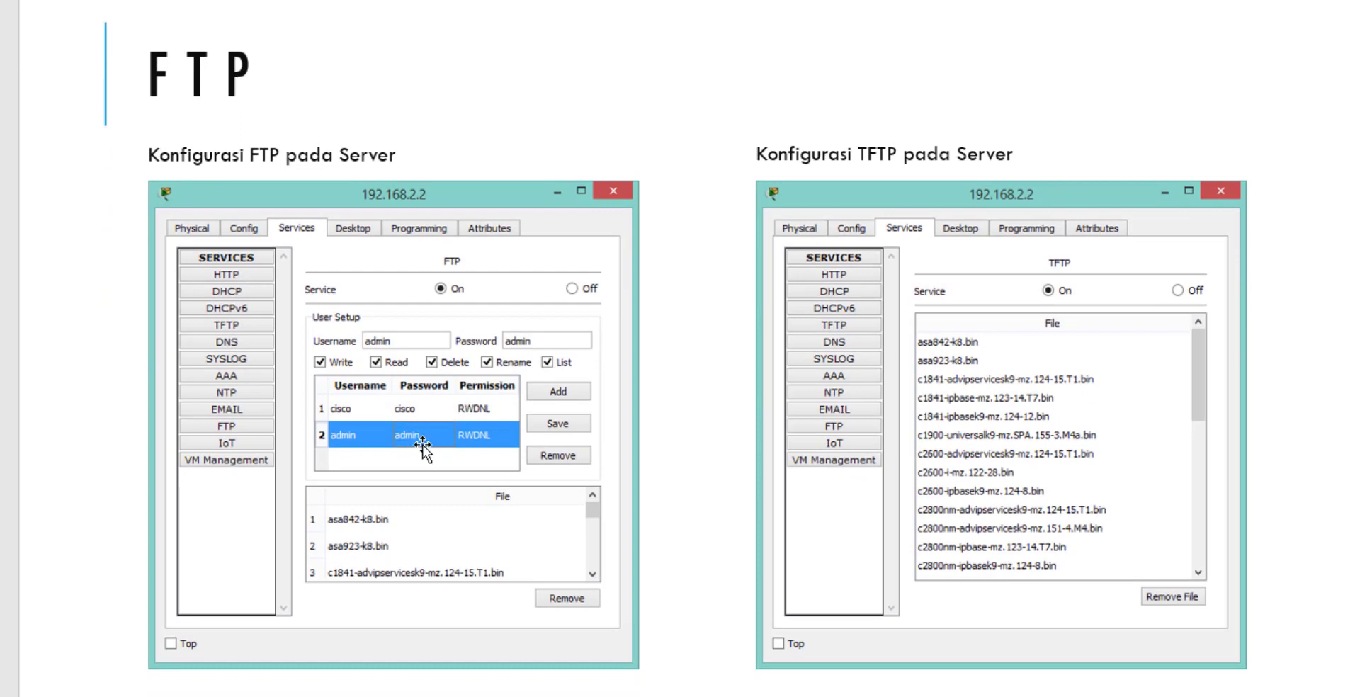
Add FTP user 'admin' with its password and RWDNL permissions on server 192.168.2.2.
scroll(489, 453, down, 1)
scroll(488, 453, up, 1)
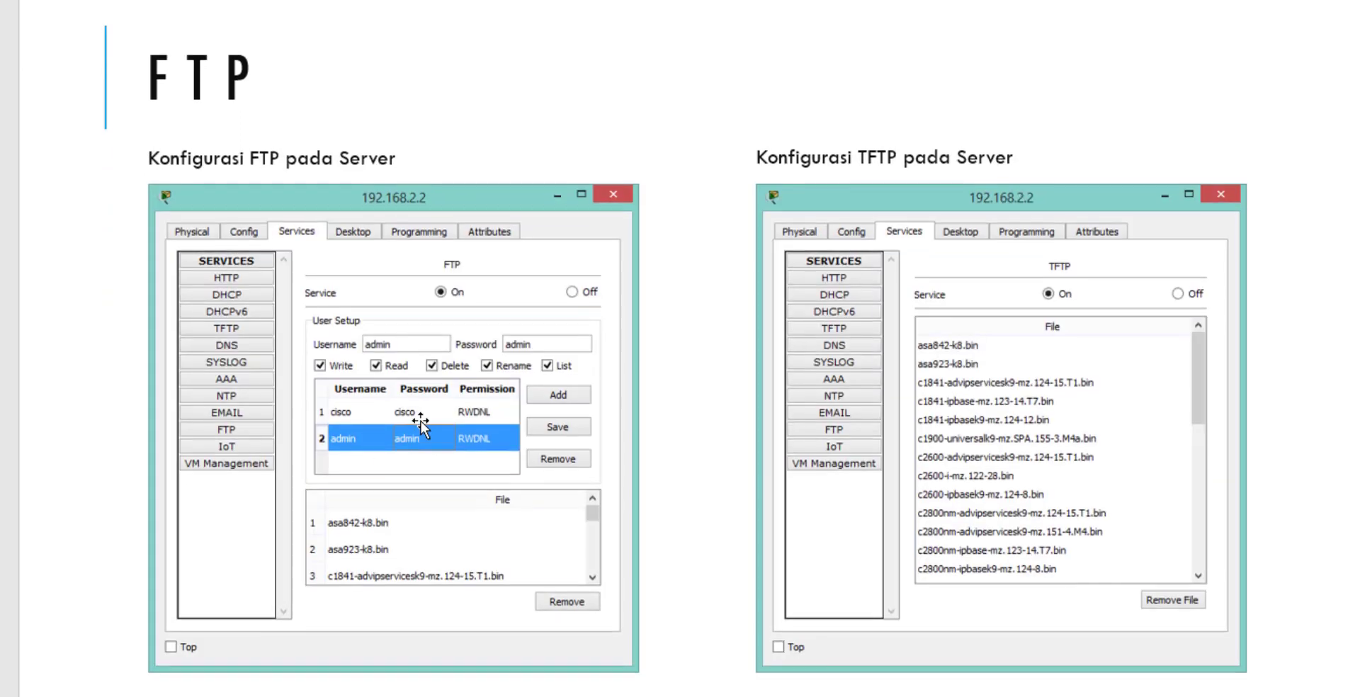
key(alt+Tab)
click(671, 213)
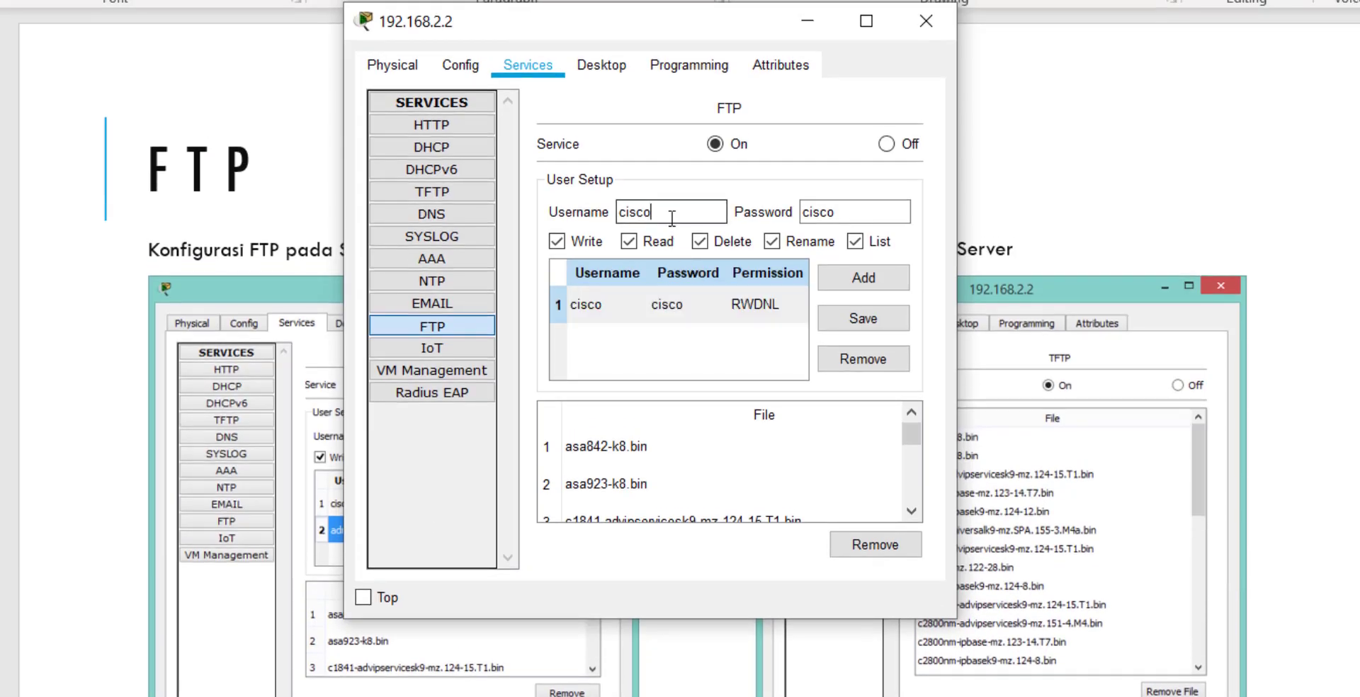
click(681, 364)
click(673, 212)
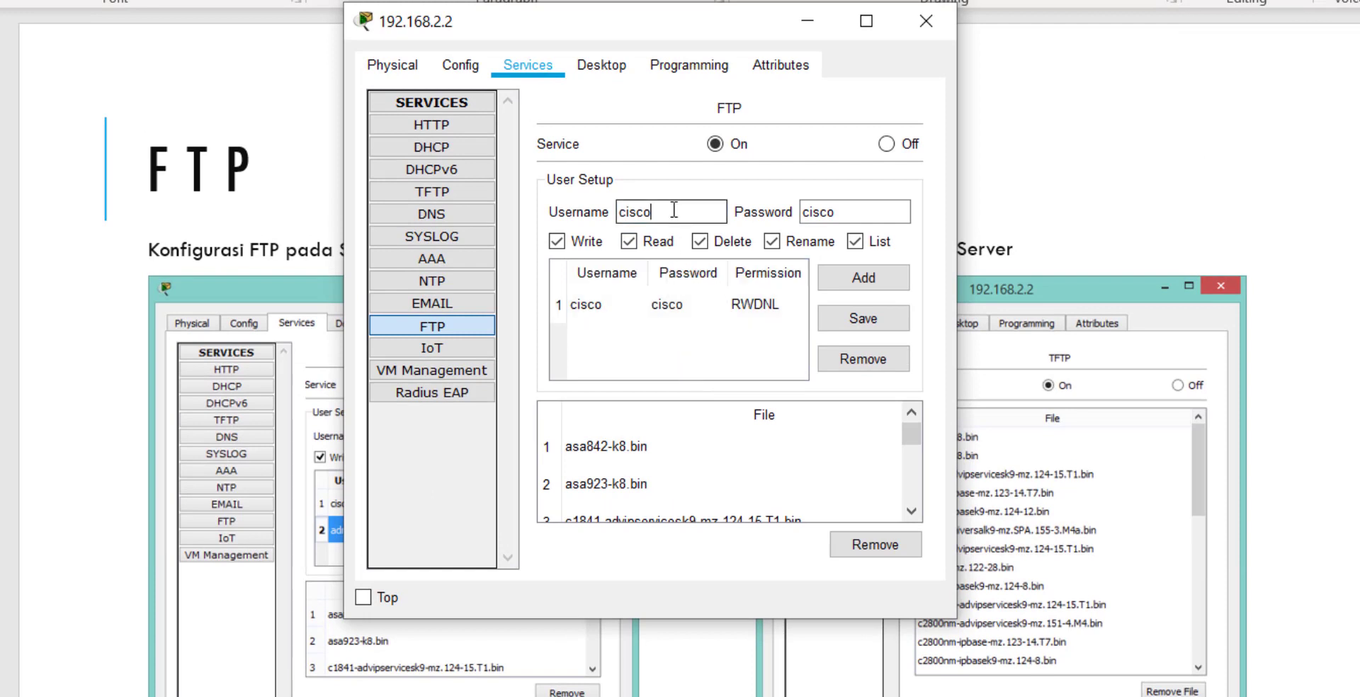
key(BackSpace)
key(BackSpace)
key(BackSpace)
key(BackSpace)
key(BackSpace)
text(admin)
key(Tab)
text(admin)
click(851, 280)
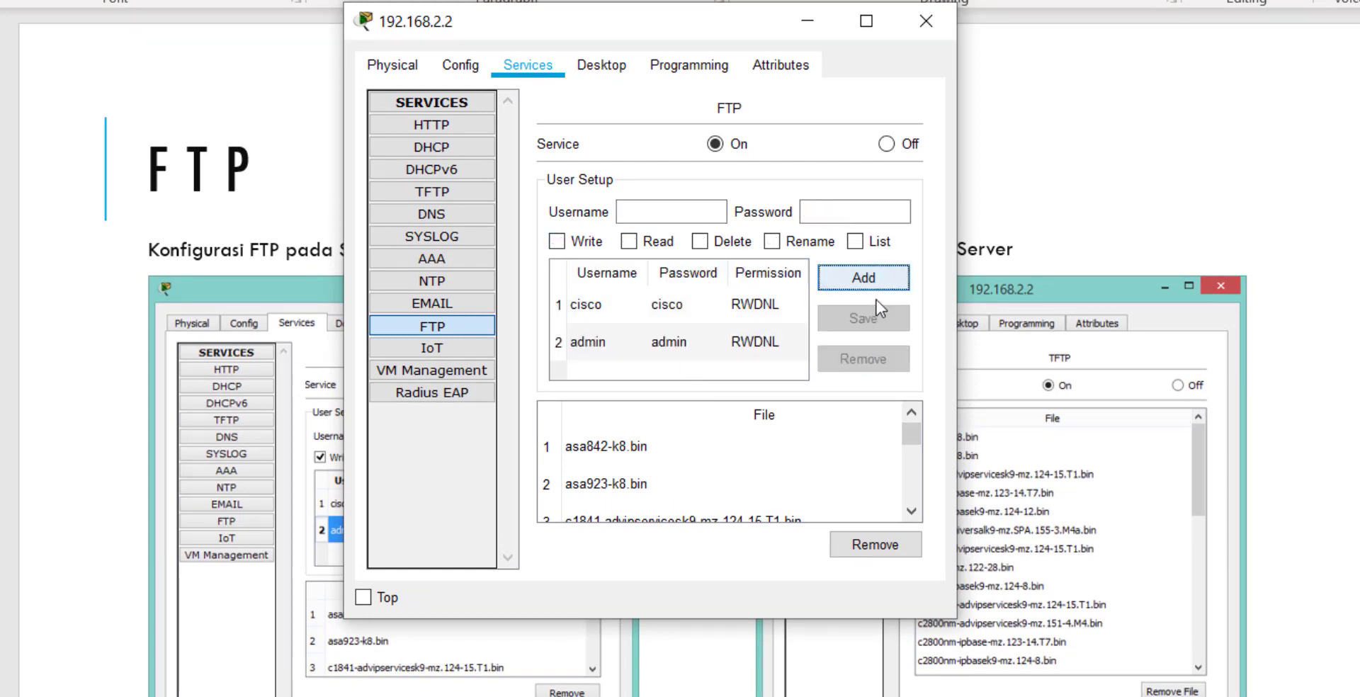
click(672, 211)
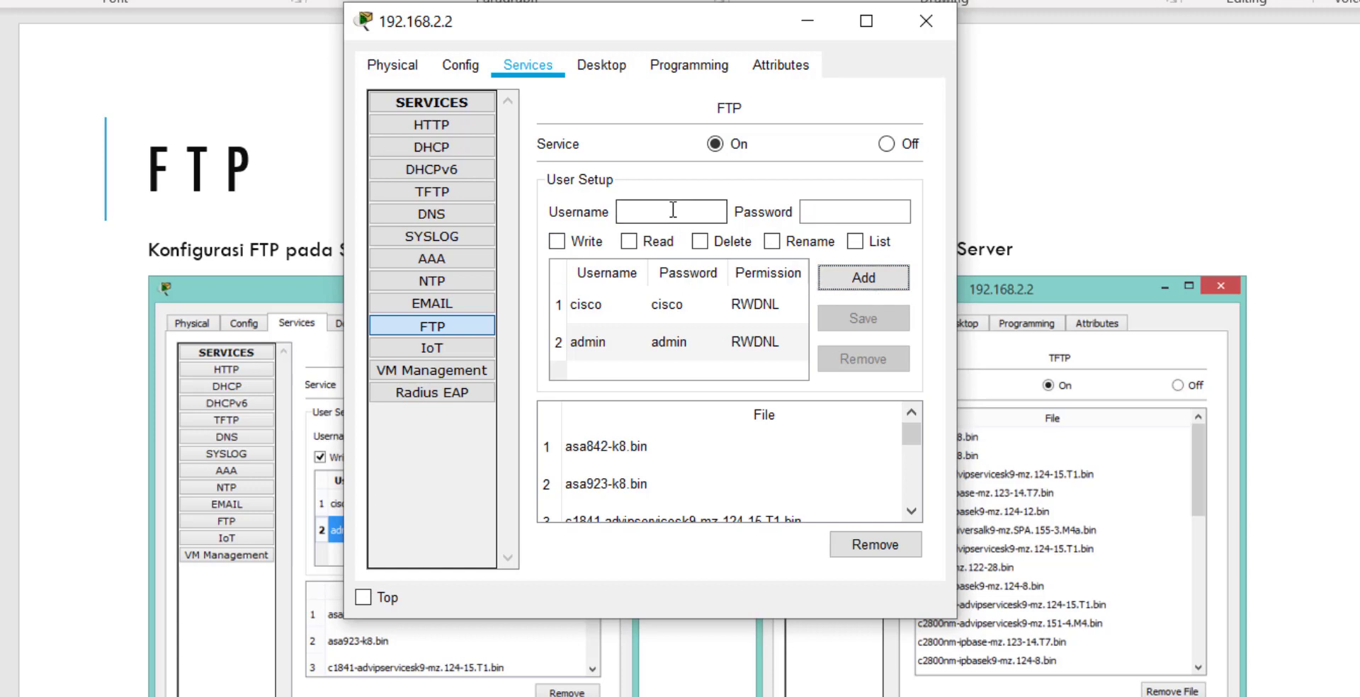
click(826, 206)
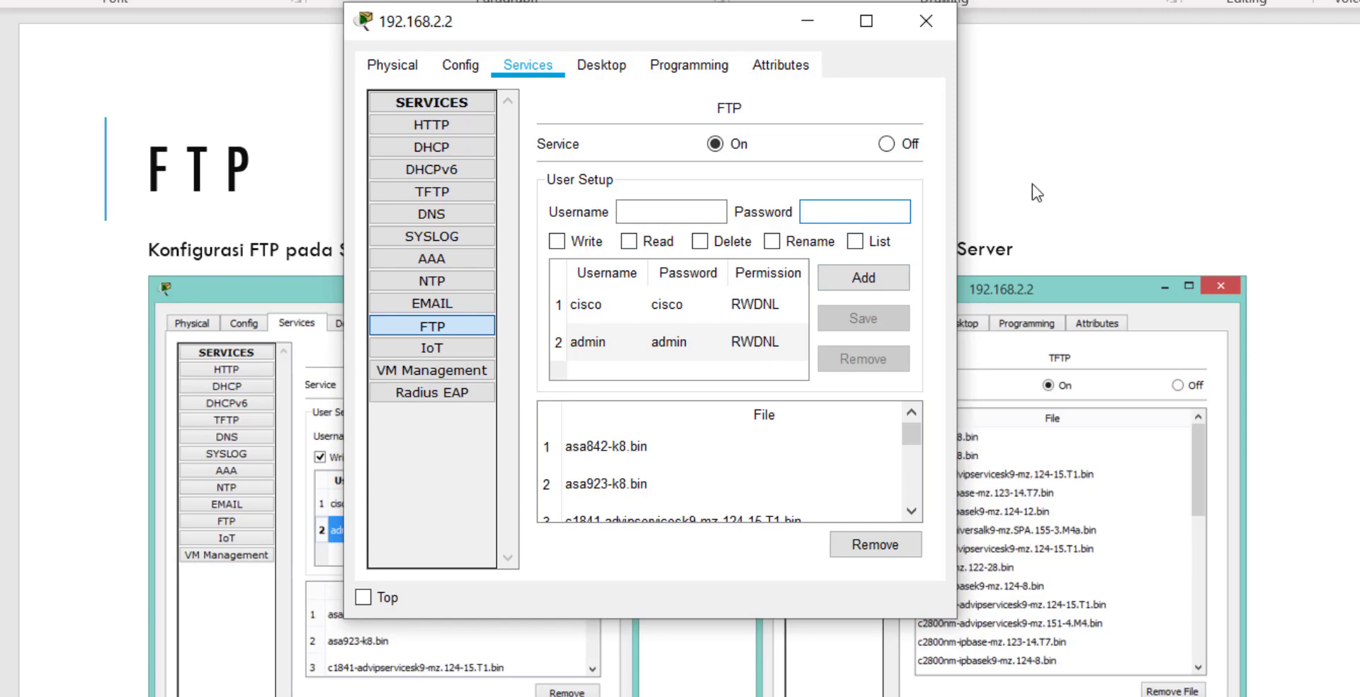
click(1162, 142)
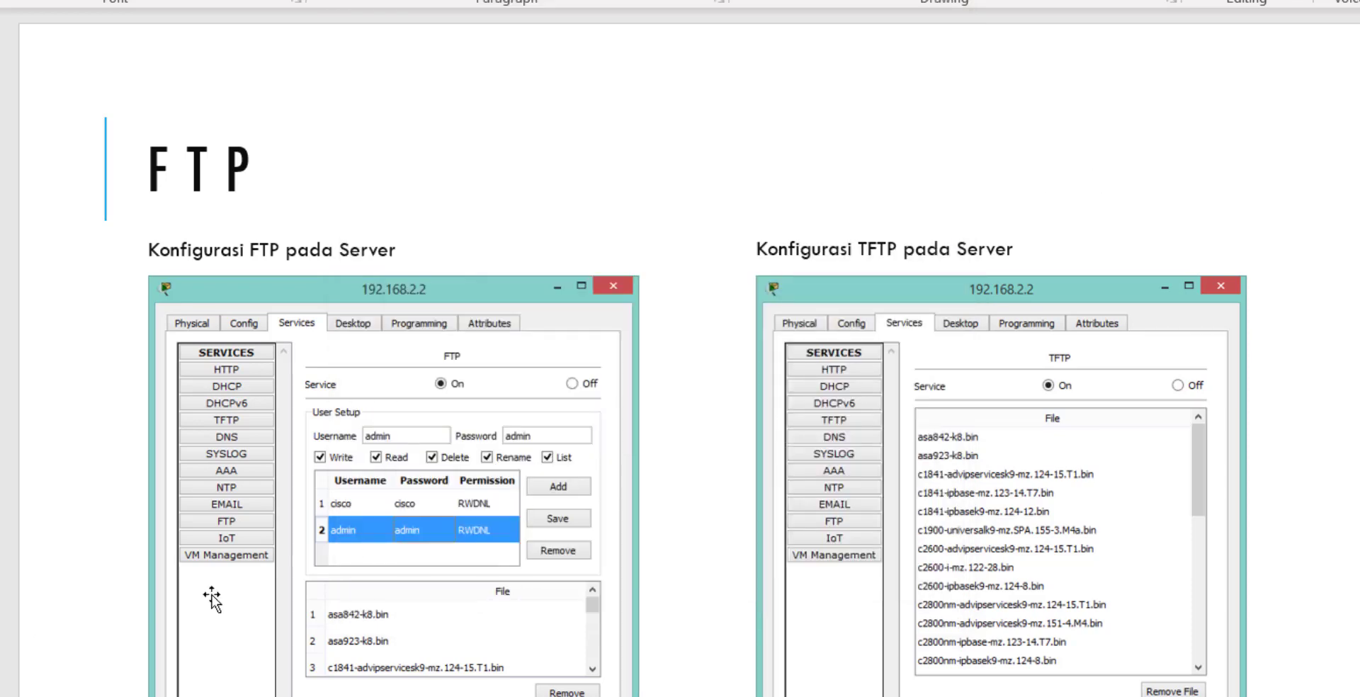
Scroll to the FTP Test Akses slide showing the ftp login to sisforits.com.
scroll(209, 595, down, 1)
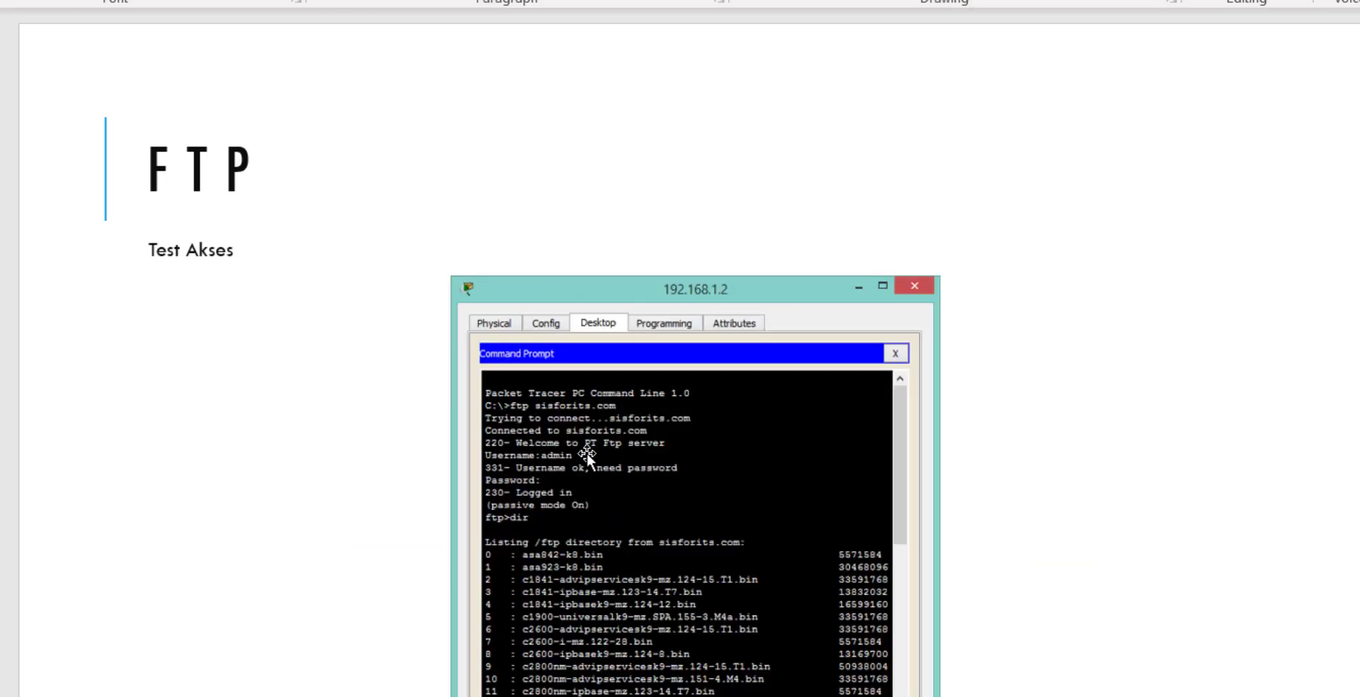
ctrl+scroll(618, 457, up, 3)
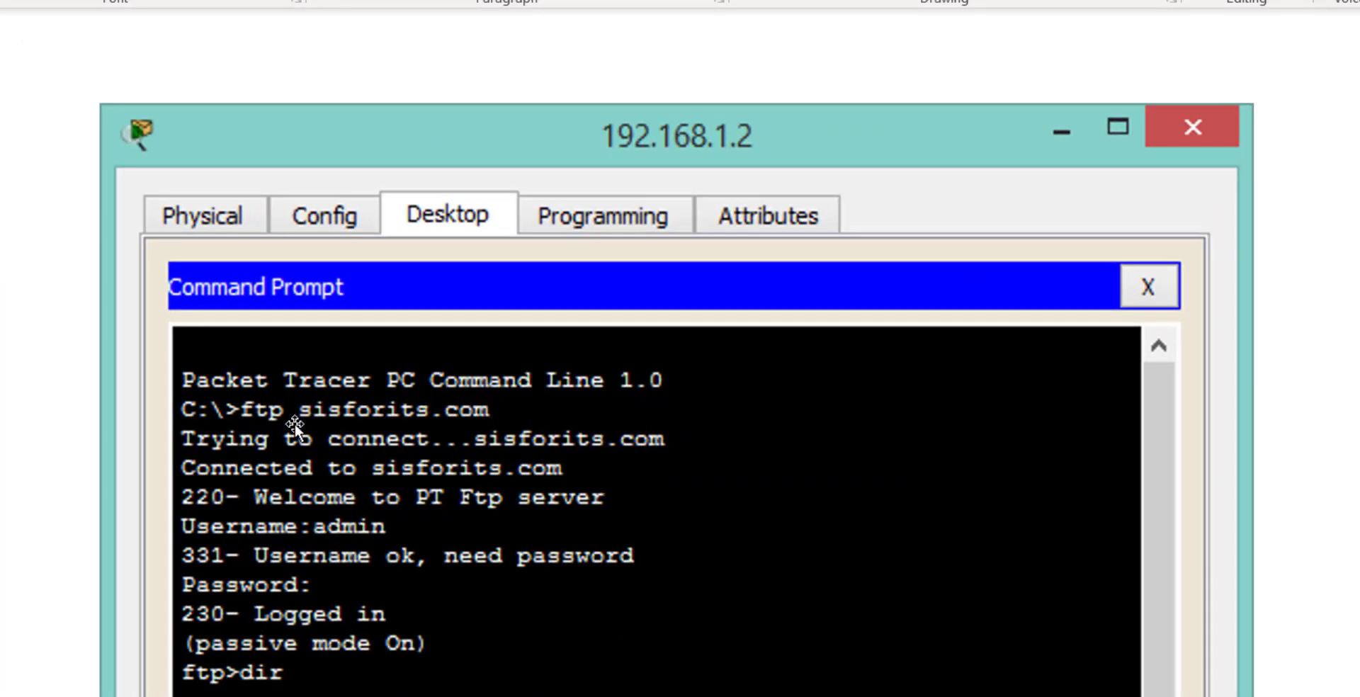
scroll(254, 415, down, 1)
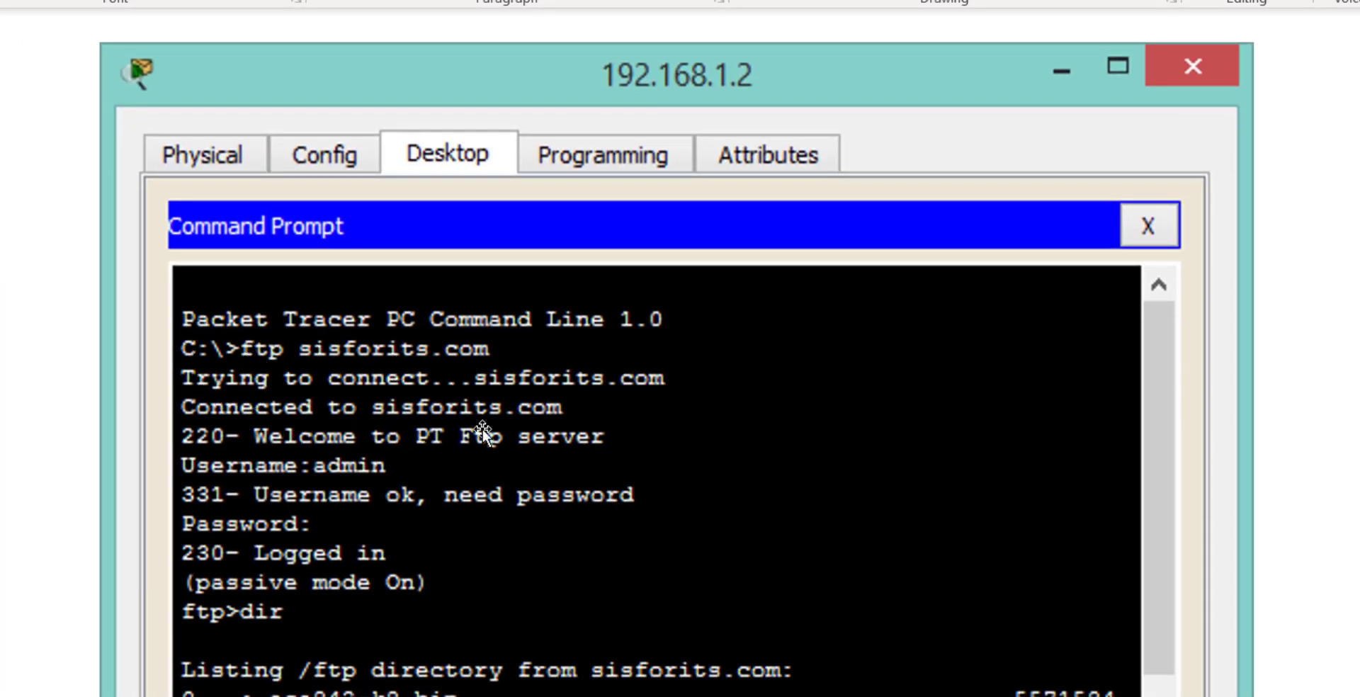
ctrl+scroll(483, 428, down, 4)
key(alt+Tab)
key(alt+Tab)
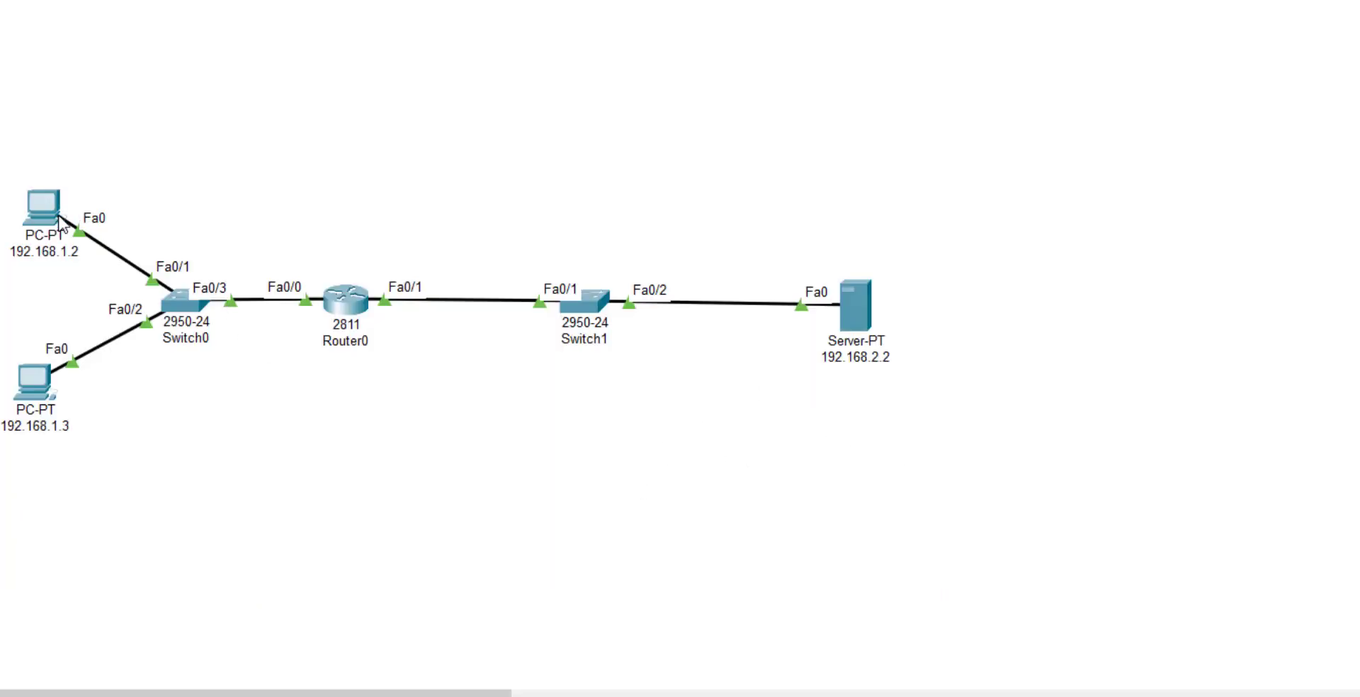
From PC 192.168.1.2's command prompt, run 'ftp sisfordns.com' and log in with the admin username.
click(42, 214)
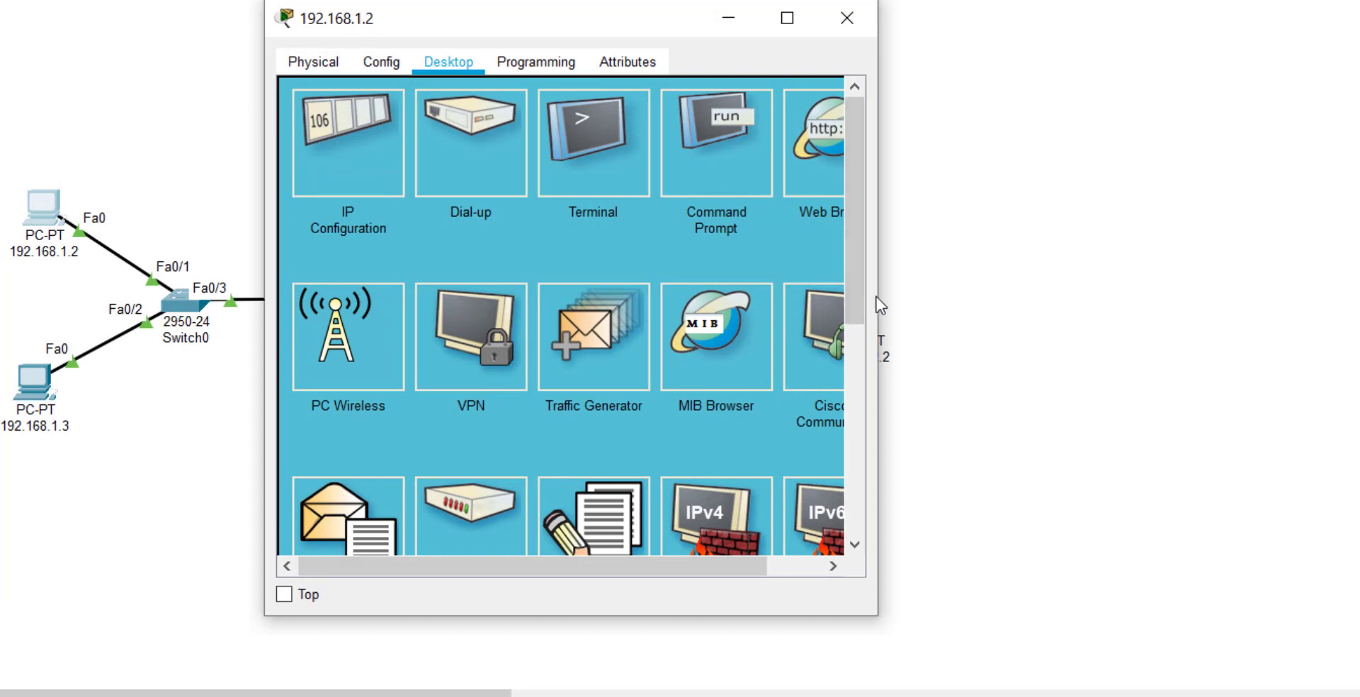
click(700, 132)
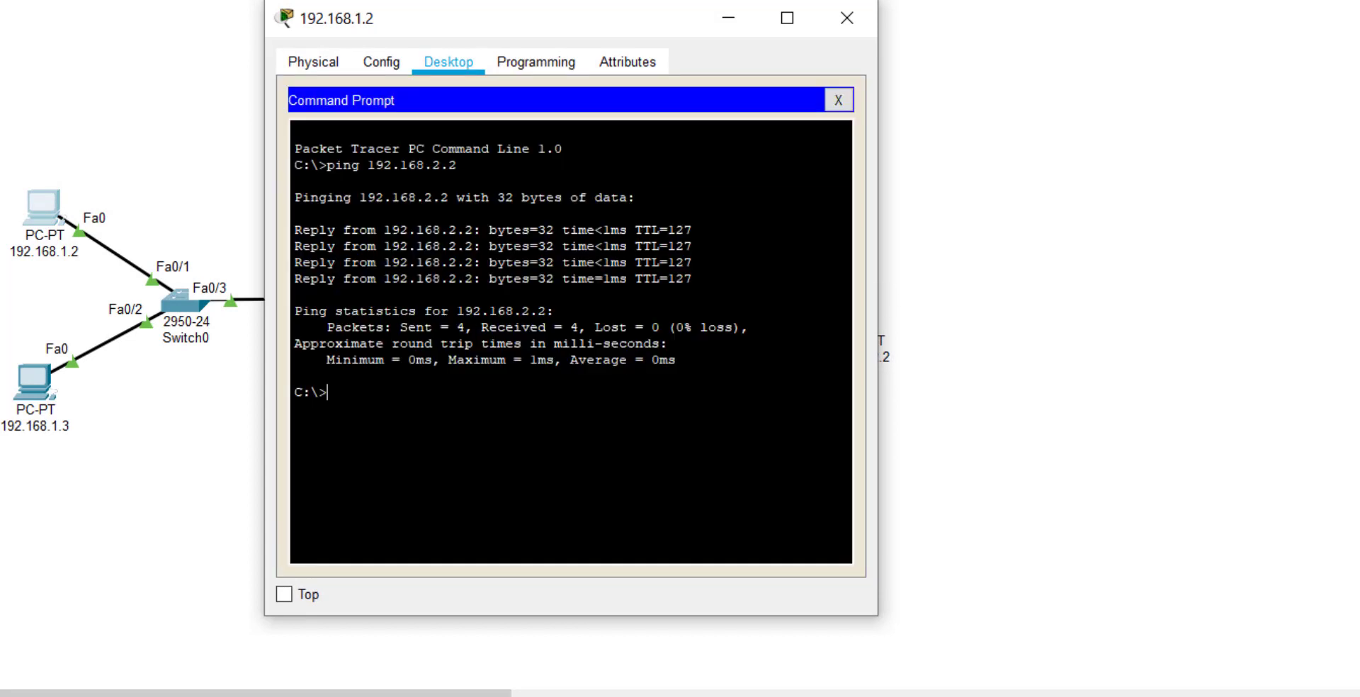
text(ftp sisfordns.com)
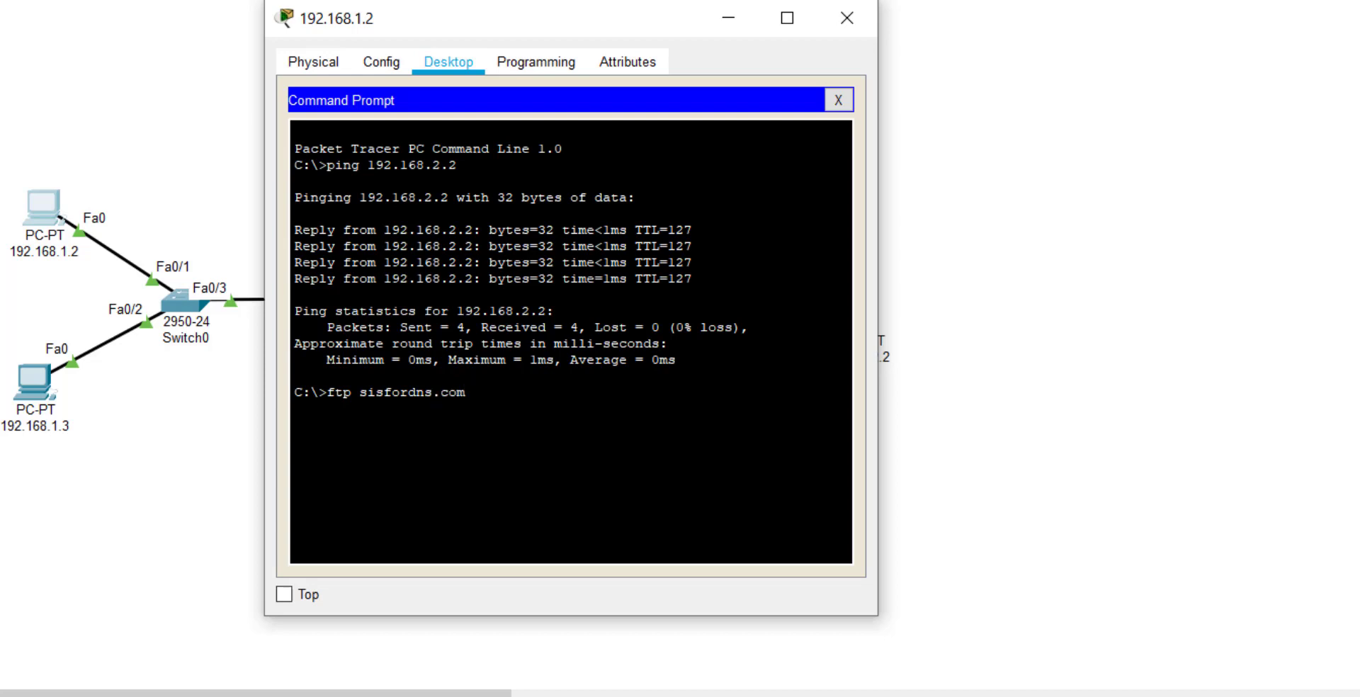
key(Return)
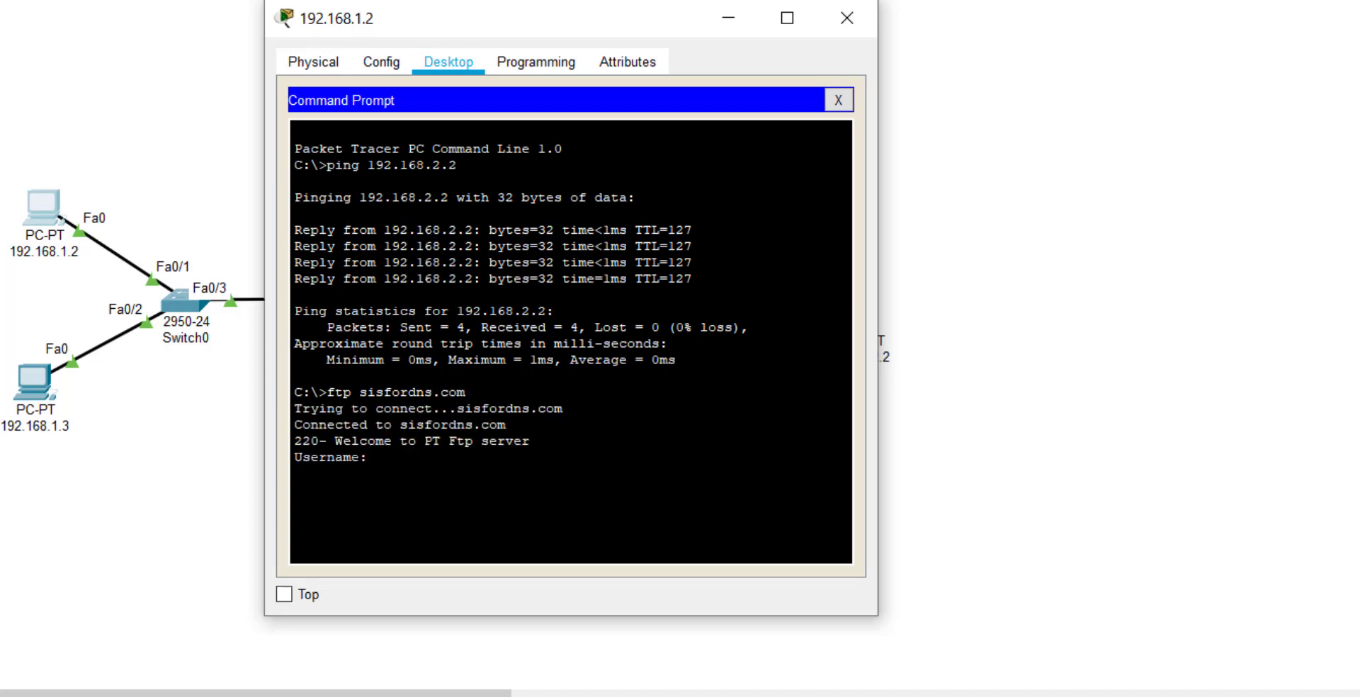
text(admin)
key(Return)
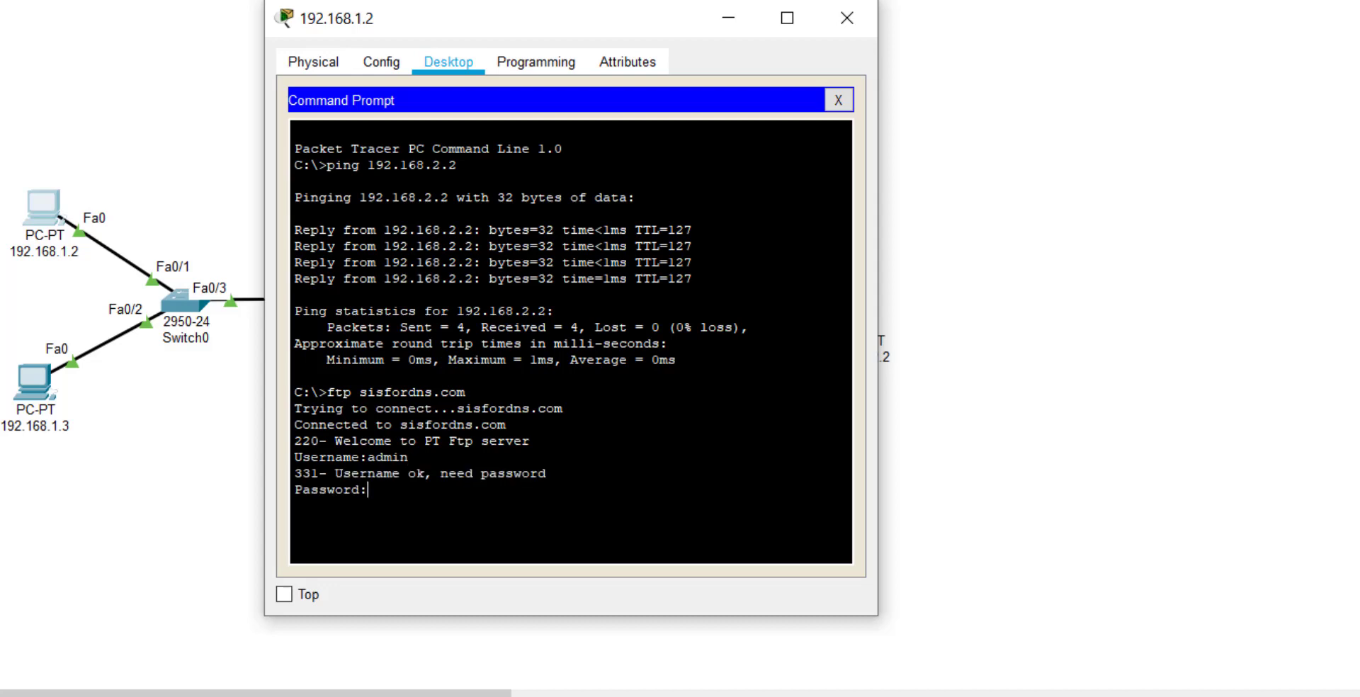
key(Return)
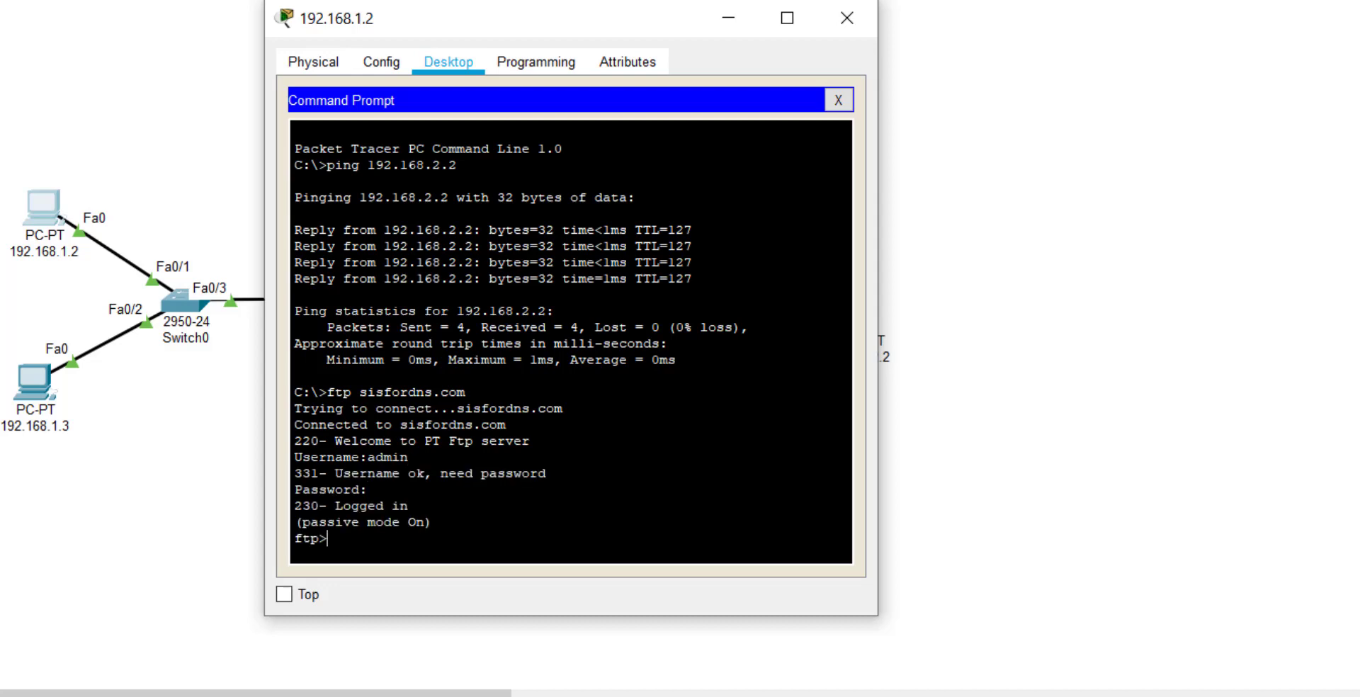
List the FTP server's files with dir after ls fails, and review the file listing.
text(ls)
key(Return)
text(ls)
key(Return)
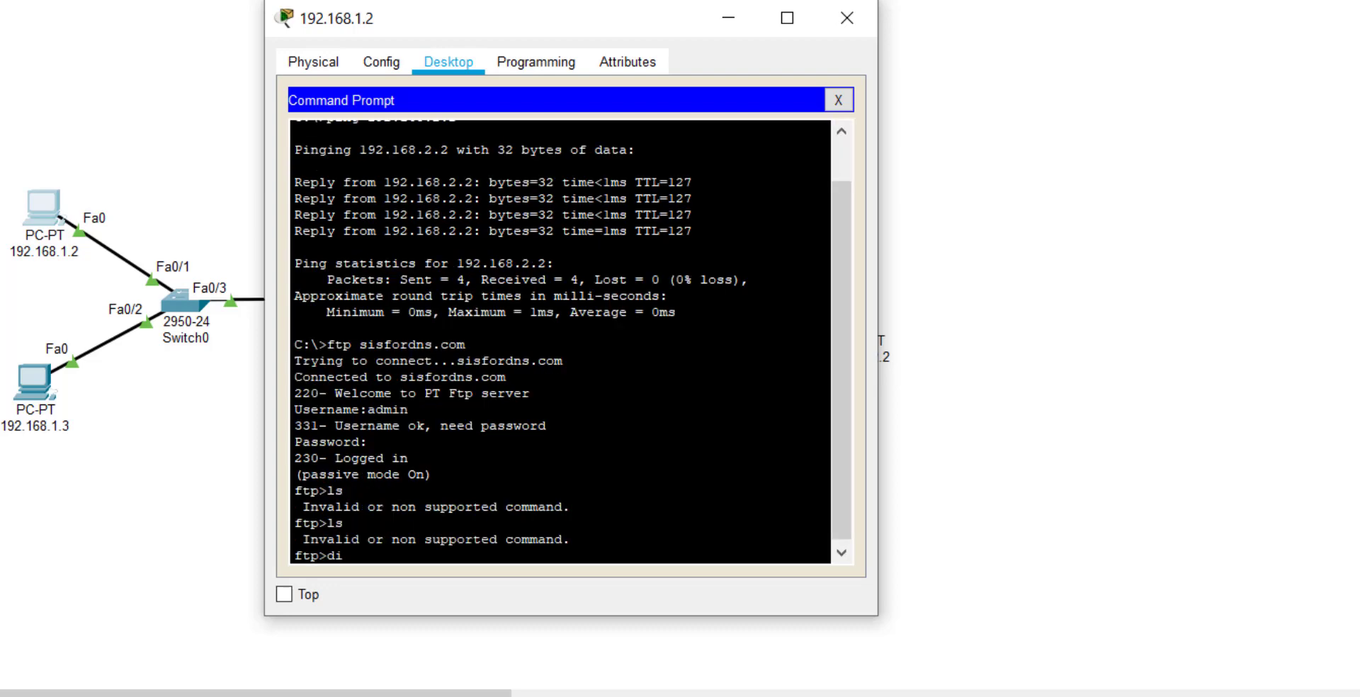
text(dir)
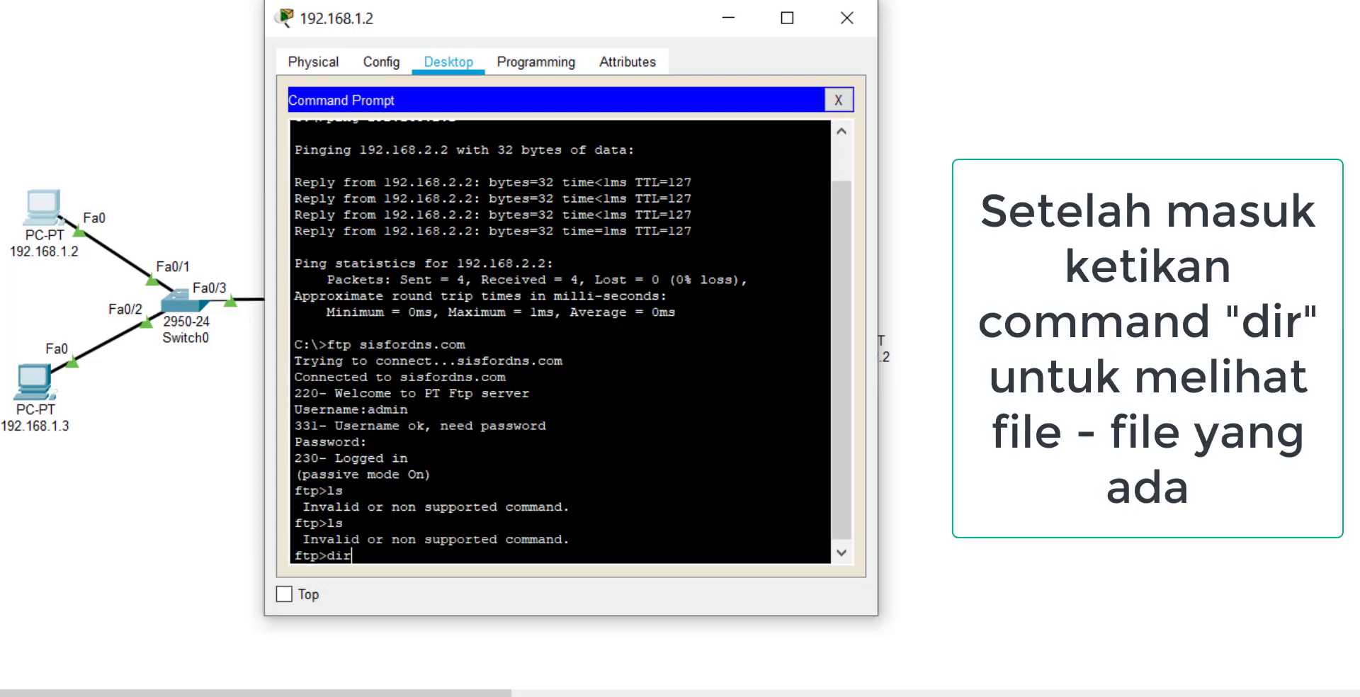
key(Return)
scroll(560, 340, up, 10)
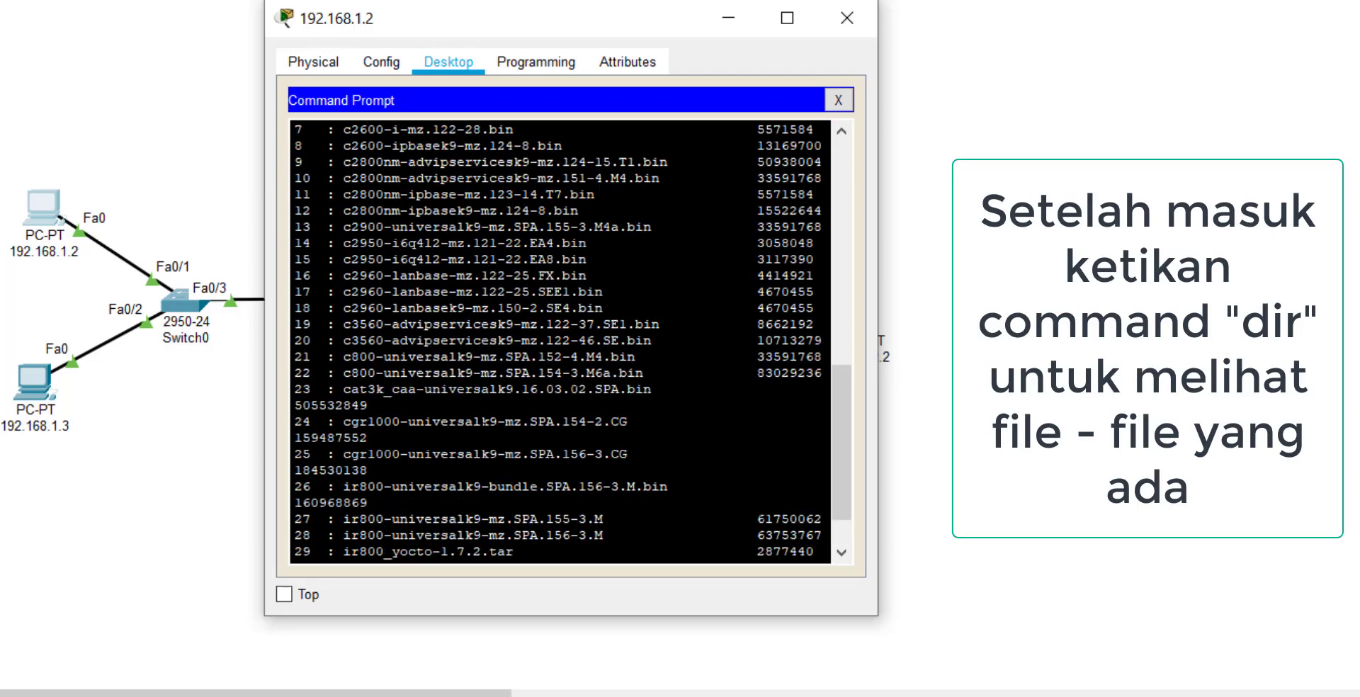
scroll(559, 340, down, 6)
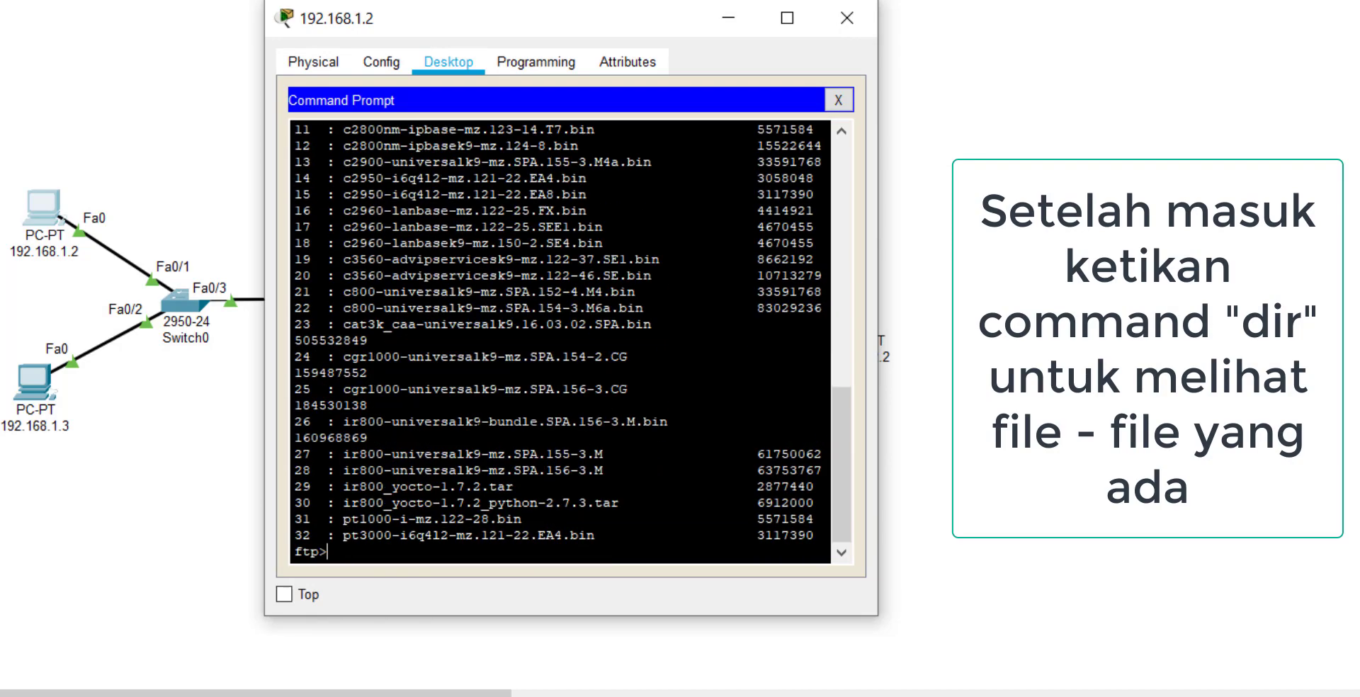
scroll(560, 340, up, 3)
scroll(559, 340, down, 3)
scroll(560, 340, up, 3)
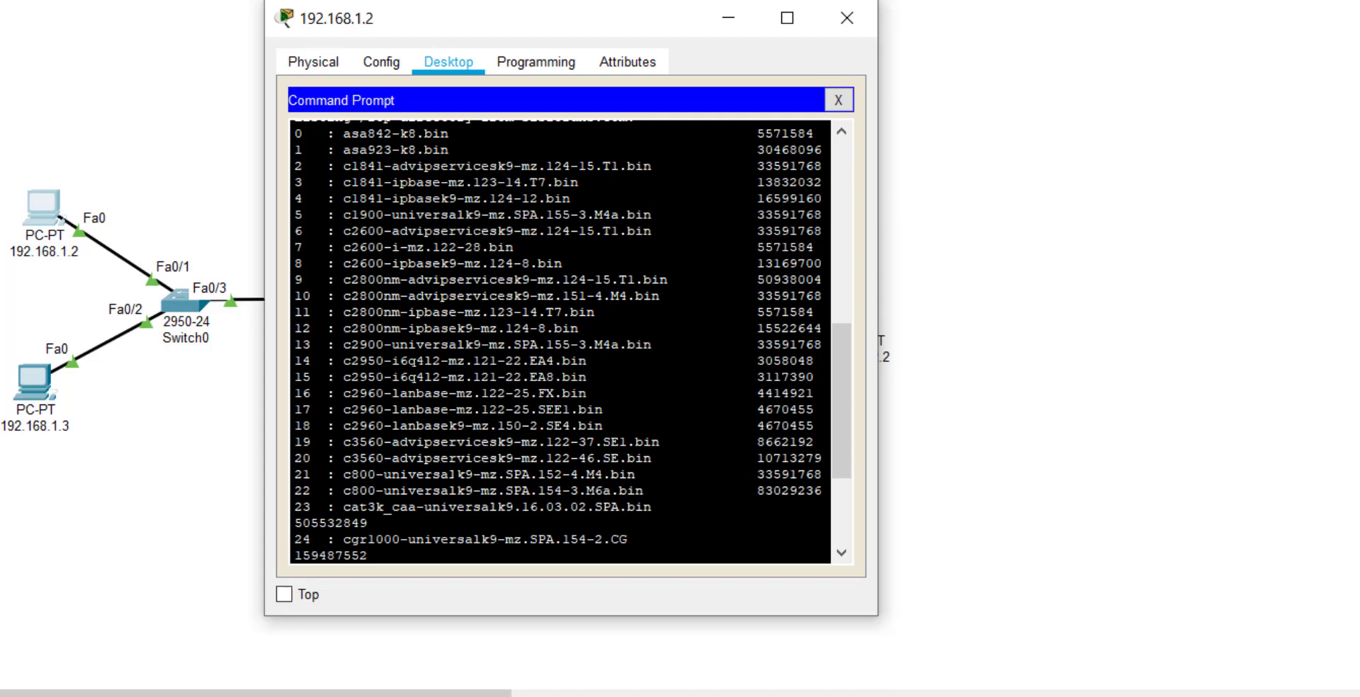
scroll(560, 340, up, 5)
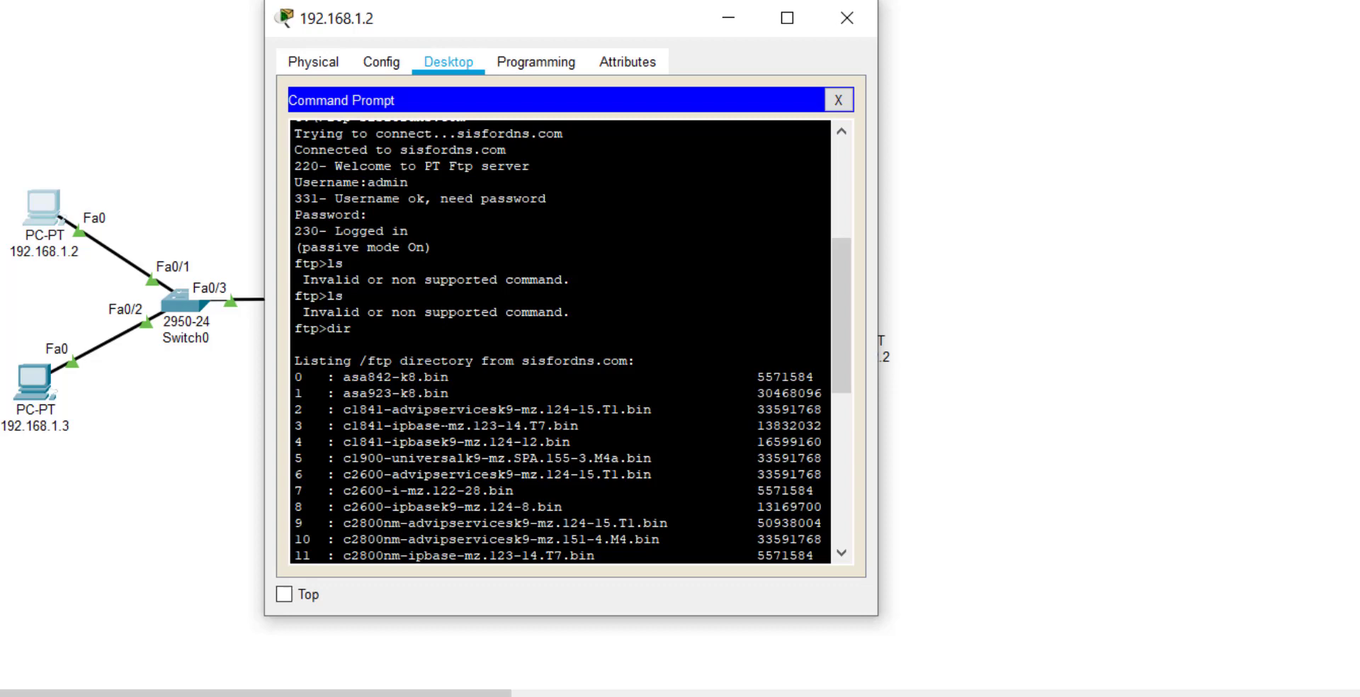
scroll(559, 340, down, 5)
scroll(559, 340, down, 4)
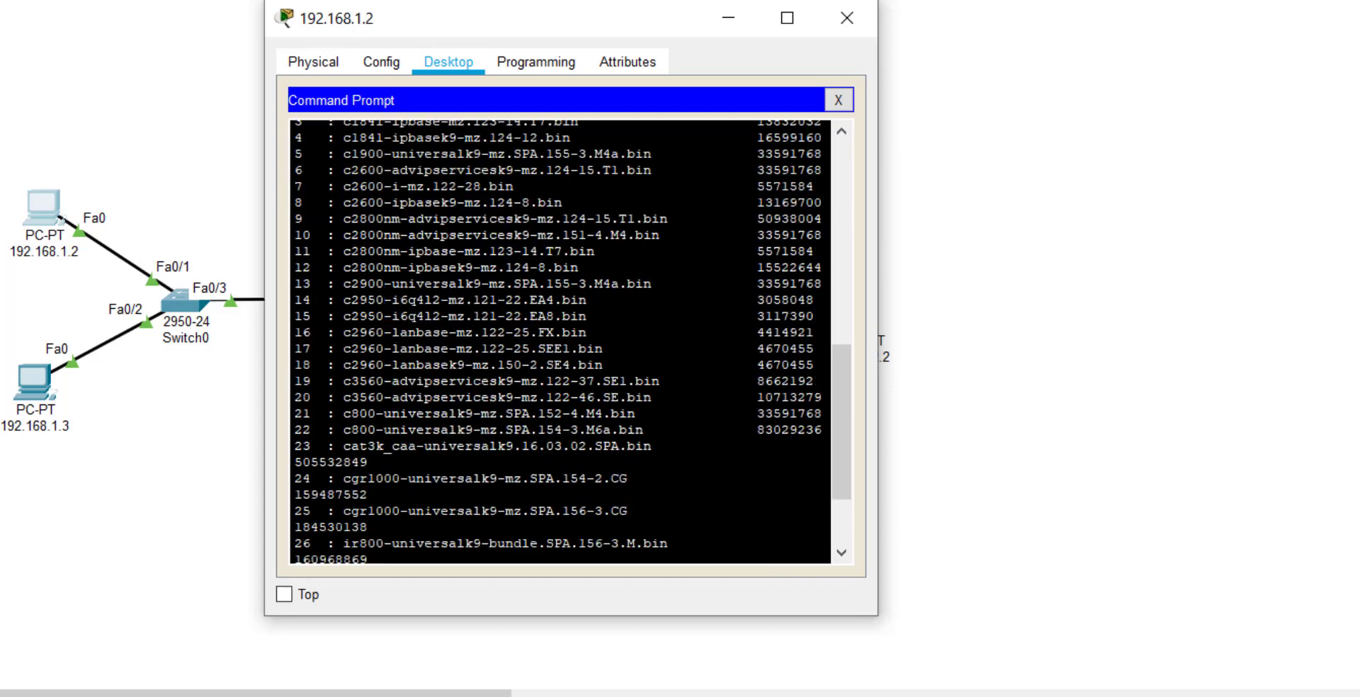
drag(496, 470, 822, 544)
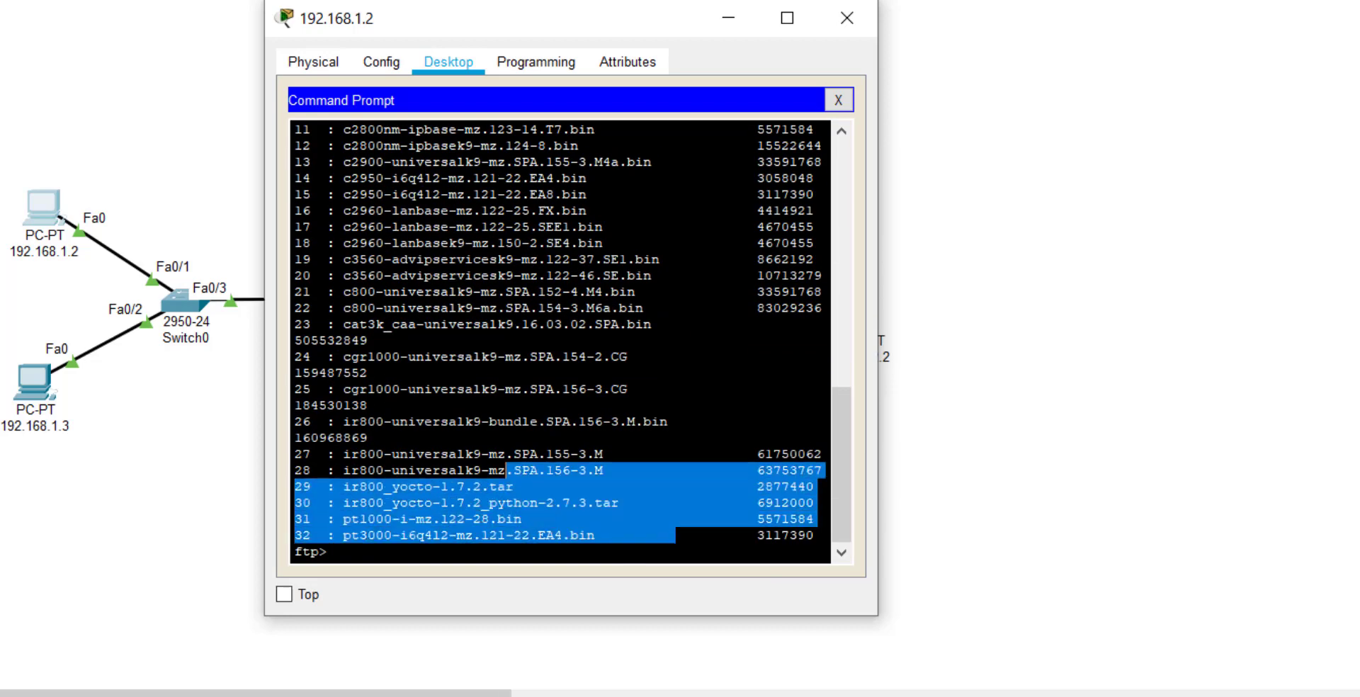
drag(448, 421, 369, 438)
scroll(560, 340, up, 7)
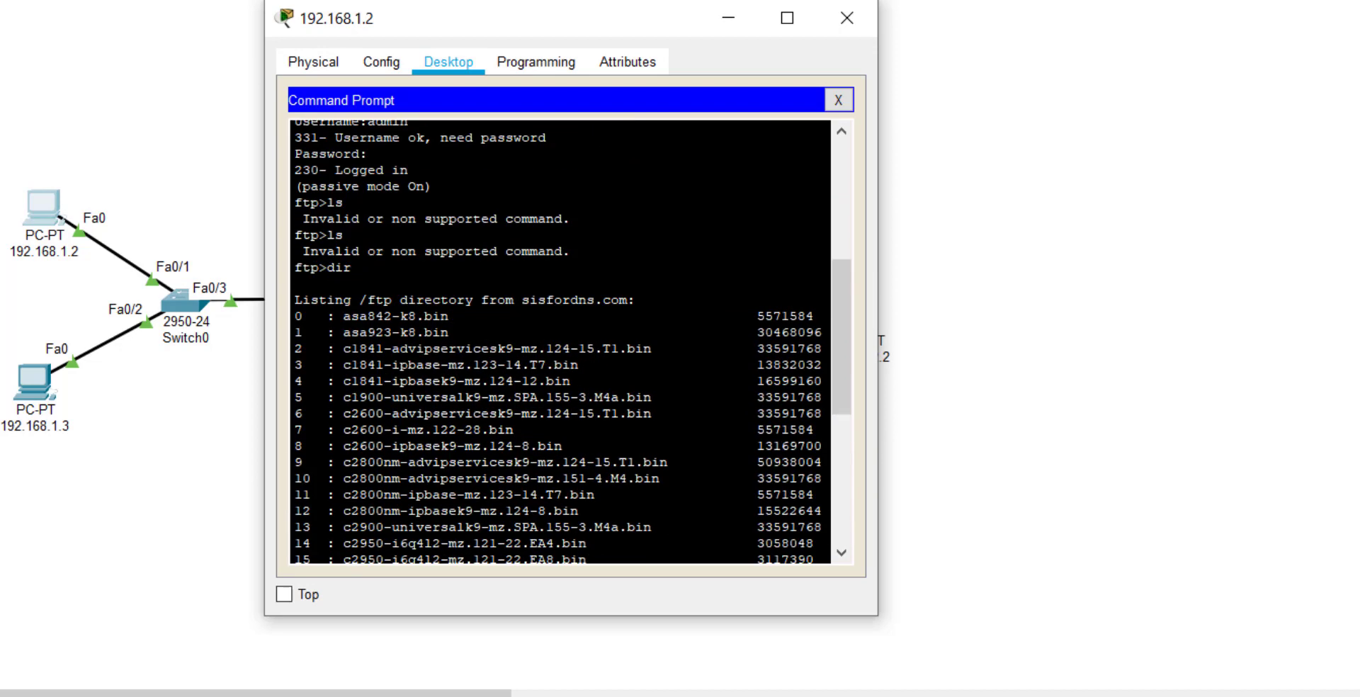
drag(457, 316, 353, 401)
drag(826, 385, 458, 401)
scroll(666, 401, down, 2)
scroll(666, 401, up, 2)
click(457, 401)
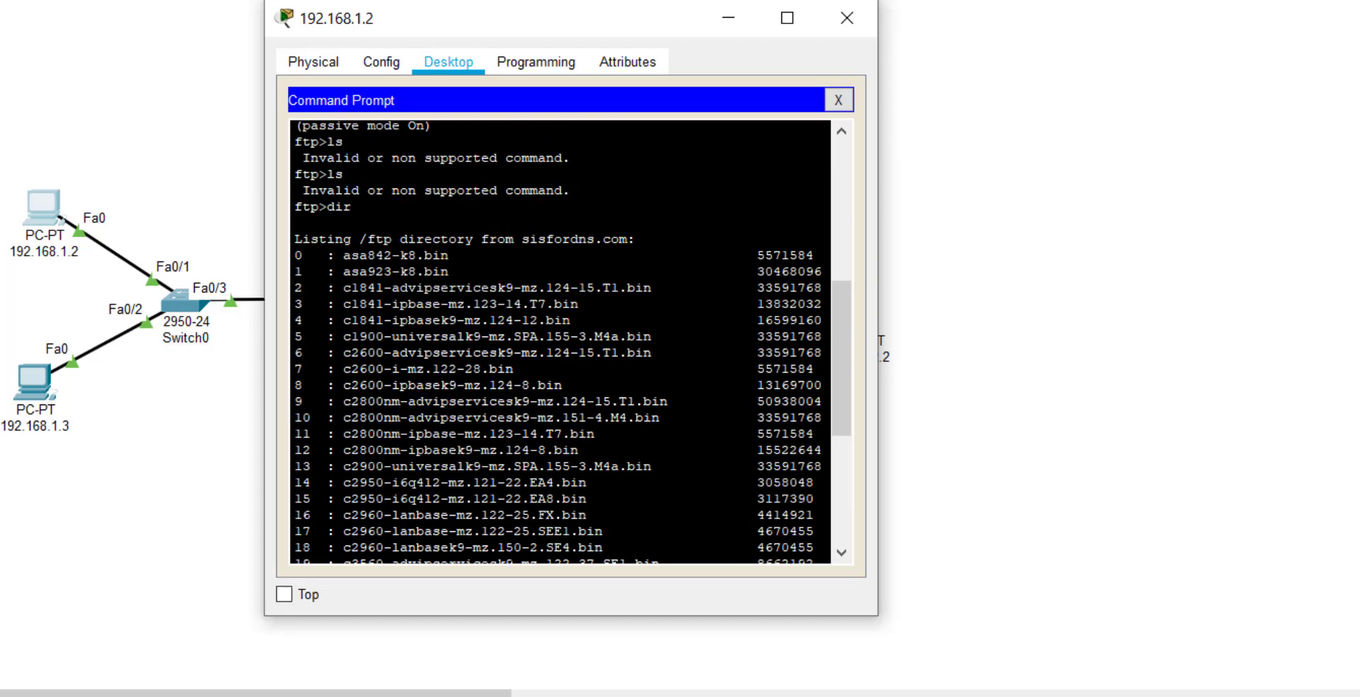
scroll(294, 227, down, 6)
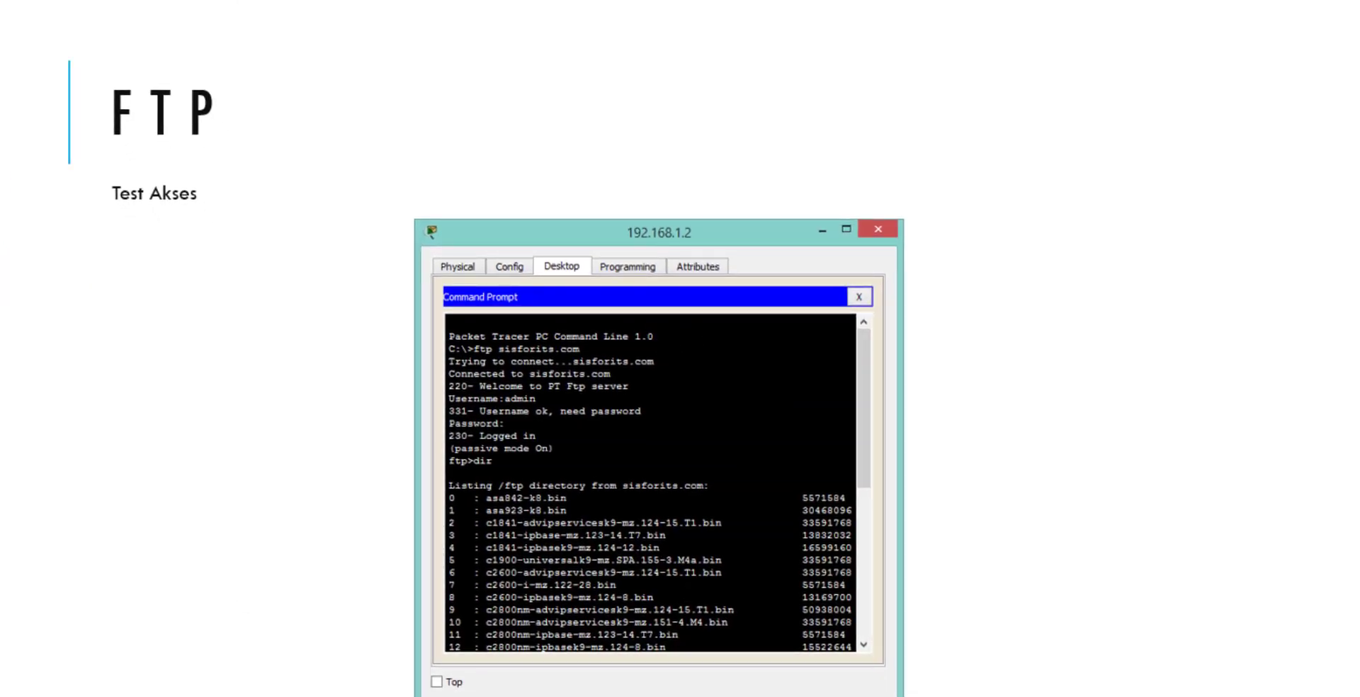
Page back and forth through the FTP slides, close the command session, and show the EMAIL Praktikum ke-4 title slide.
key(Right)
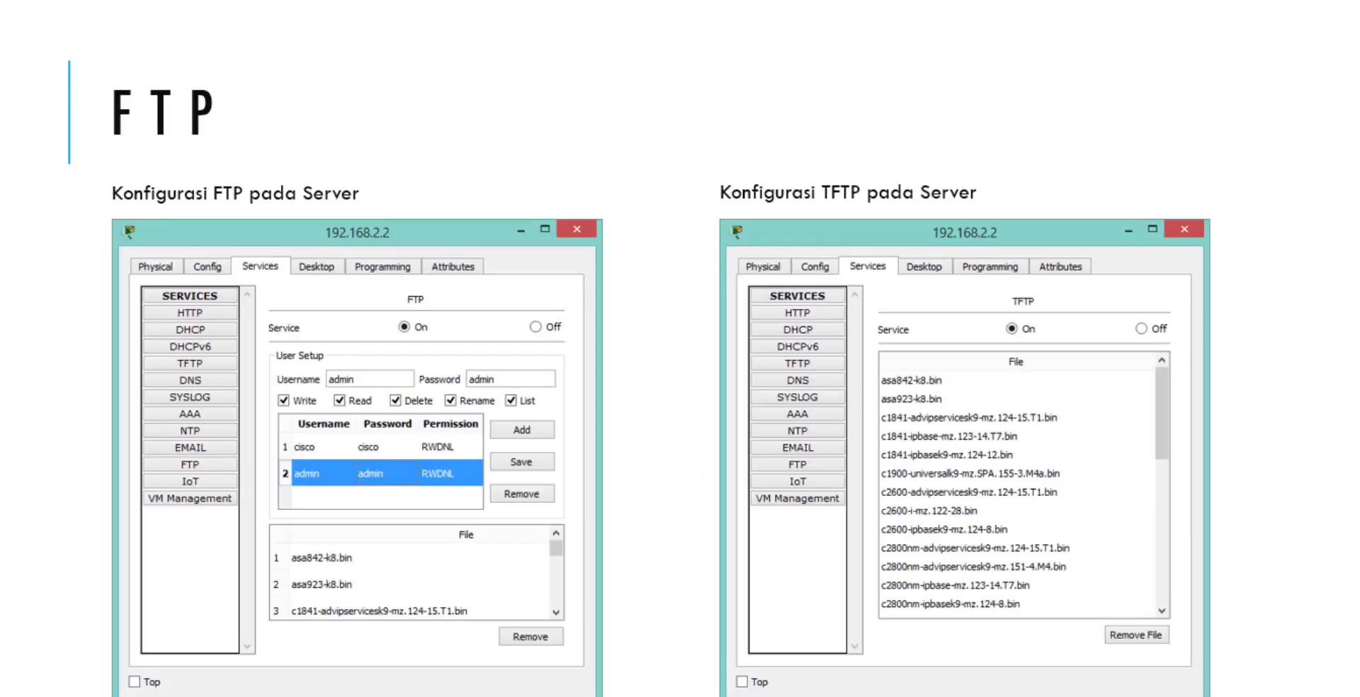
key(Left)
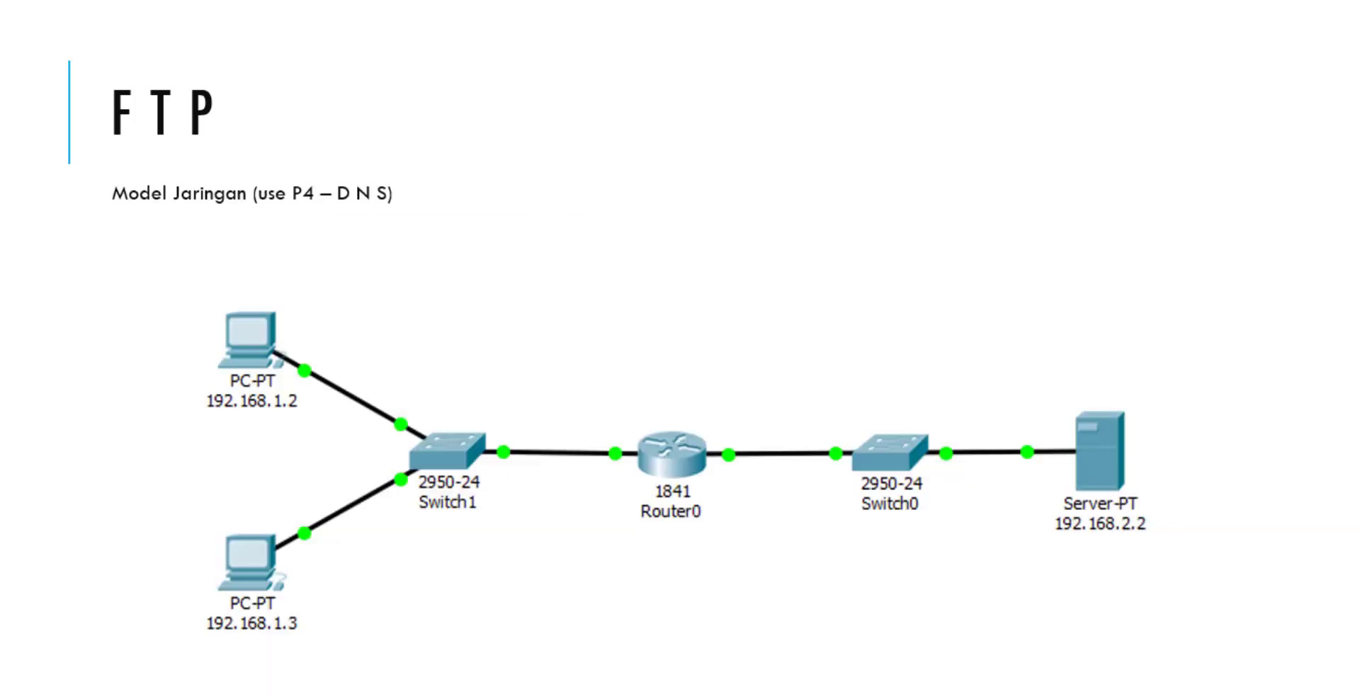
key(Right)
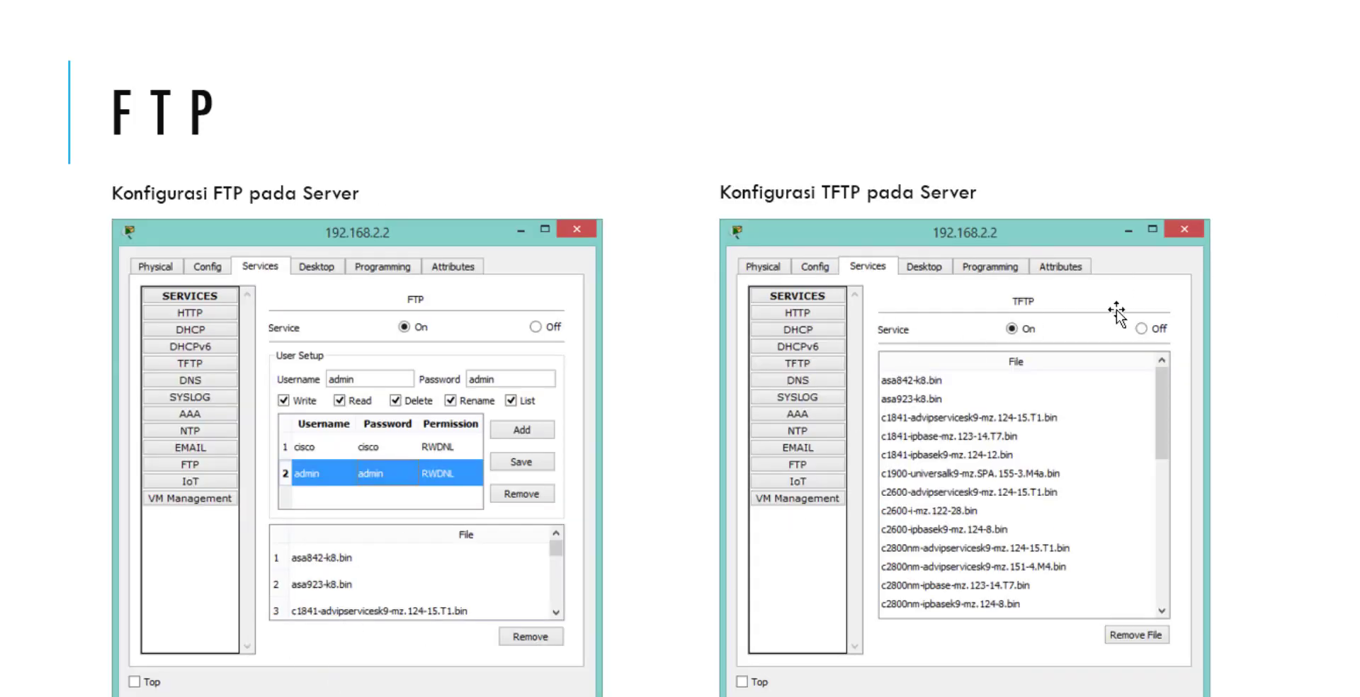
key(Right)
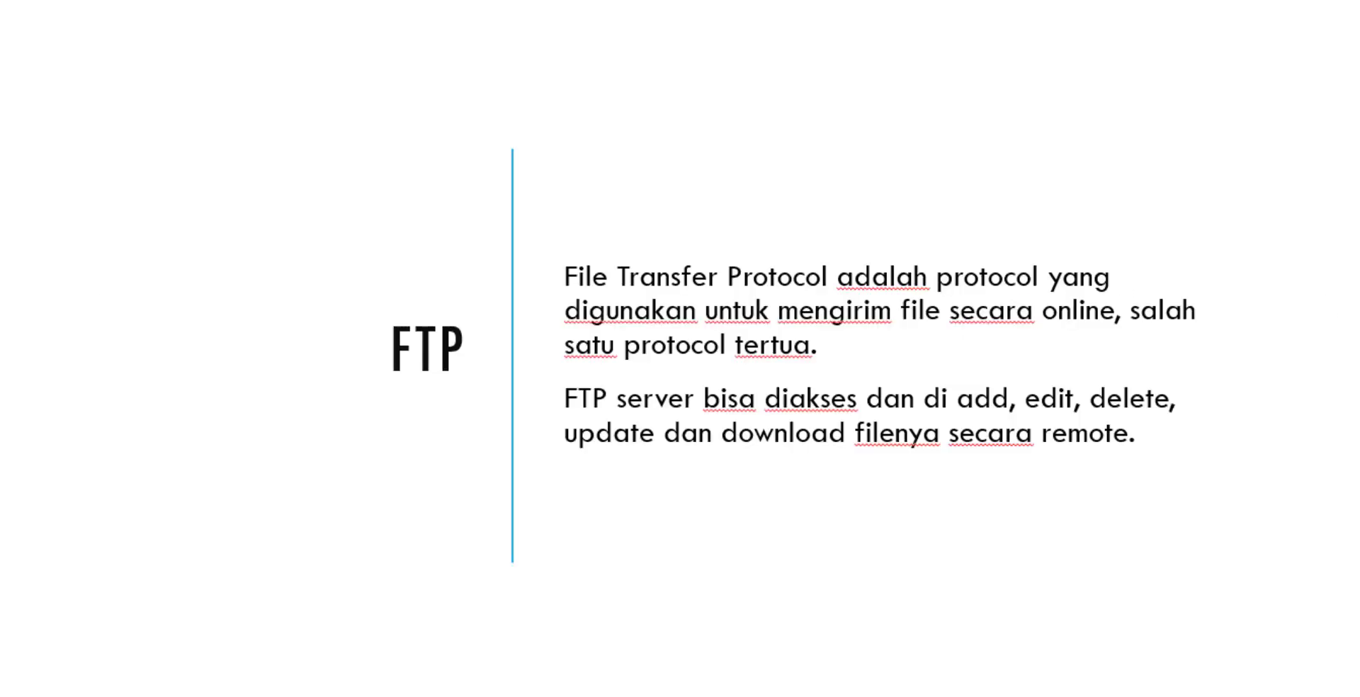
key(Left)
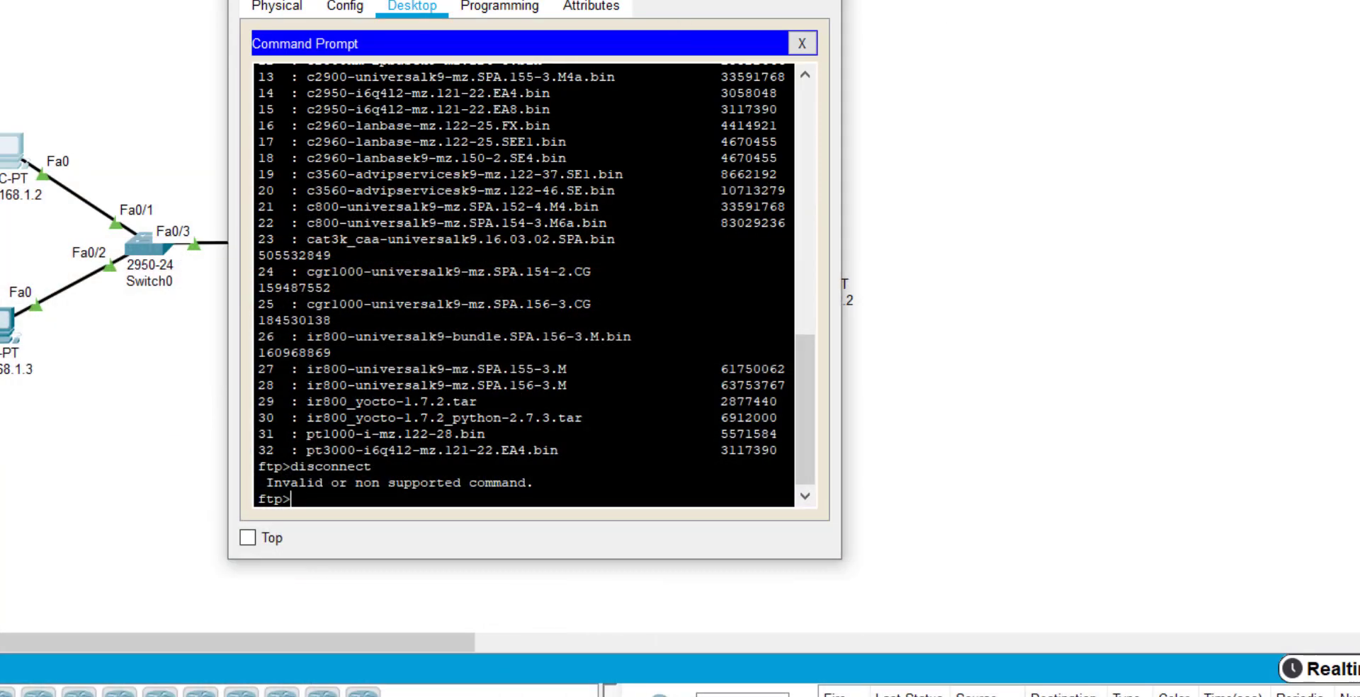
key(Right)
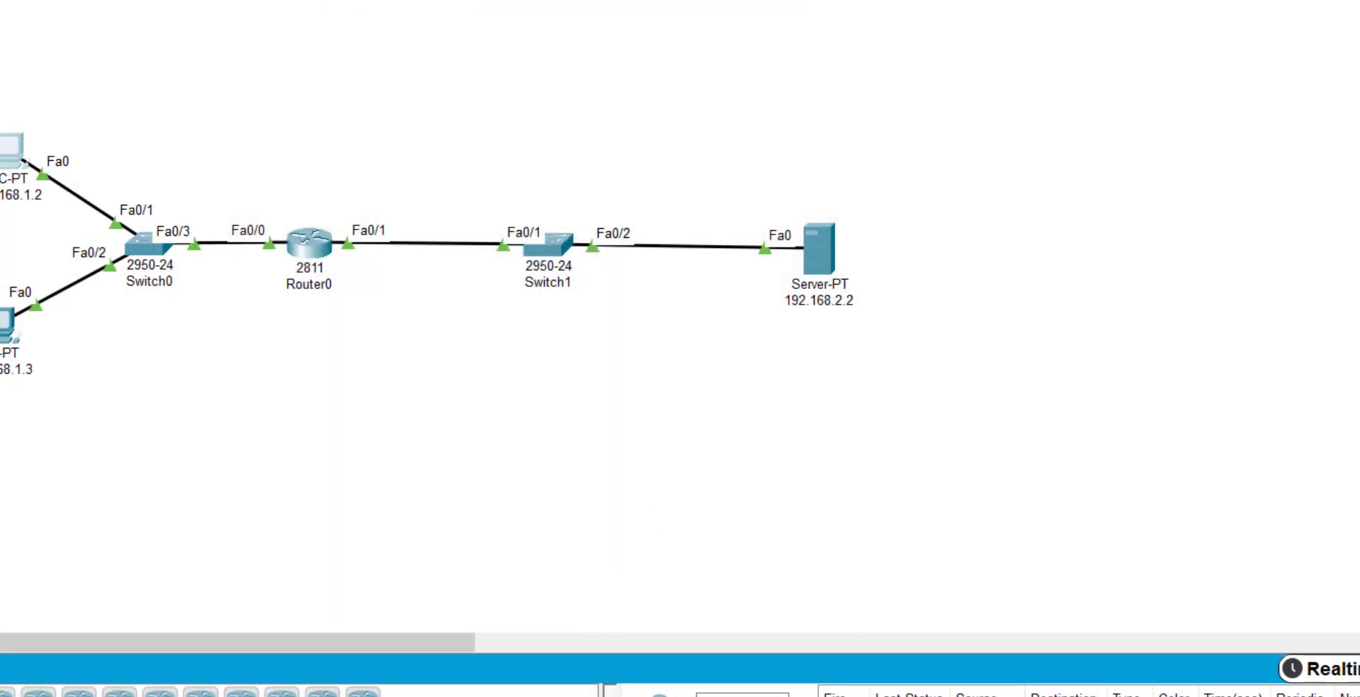
mouse_move(355, 696)
click(106, 669)
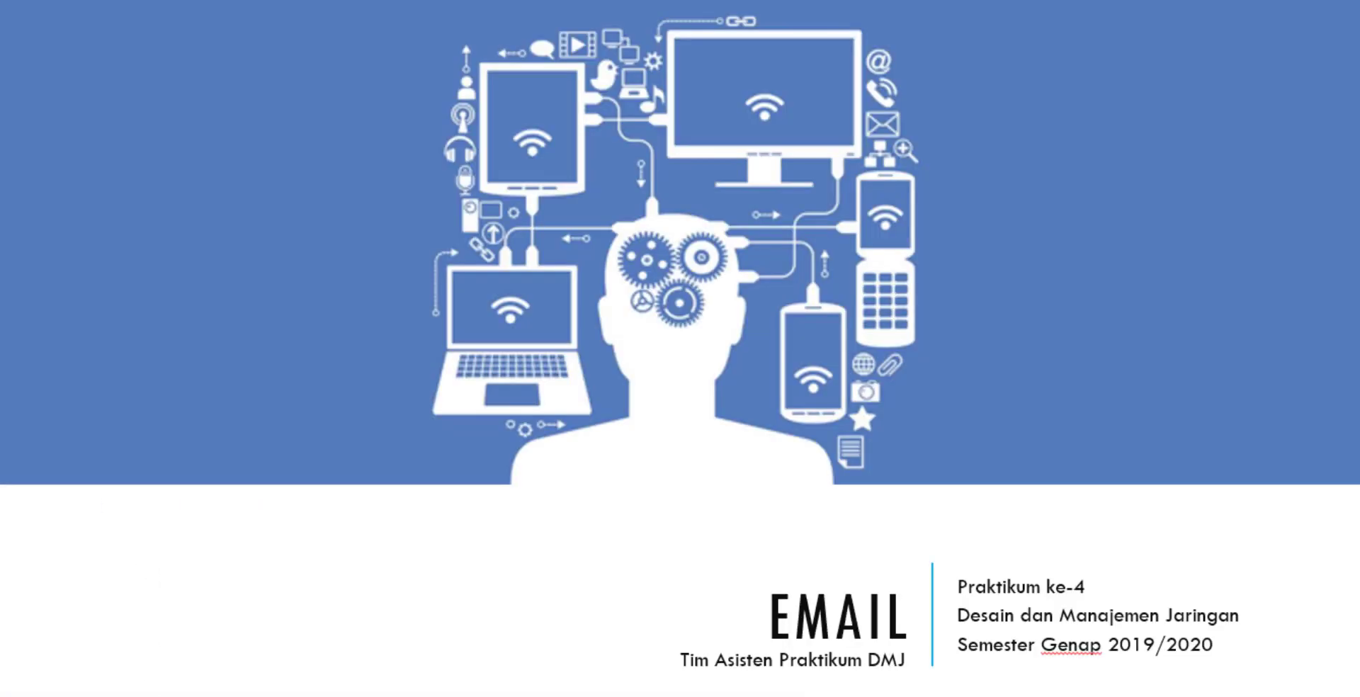
Advance the slideshow to the 'Konfigurasi Email pada Server' slide.
key(Right)
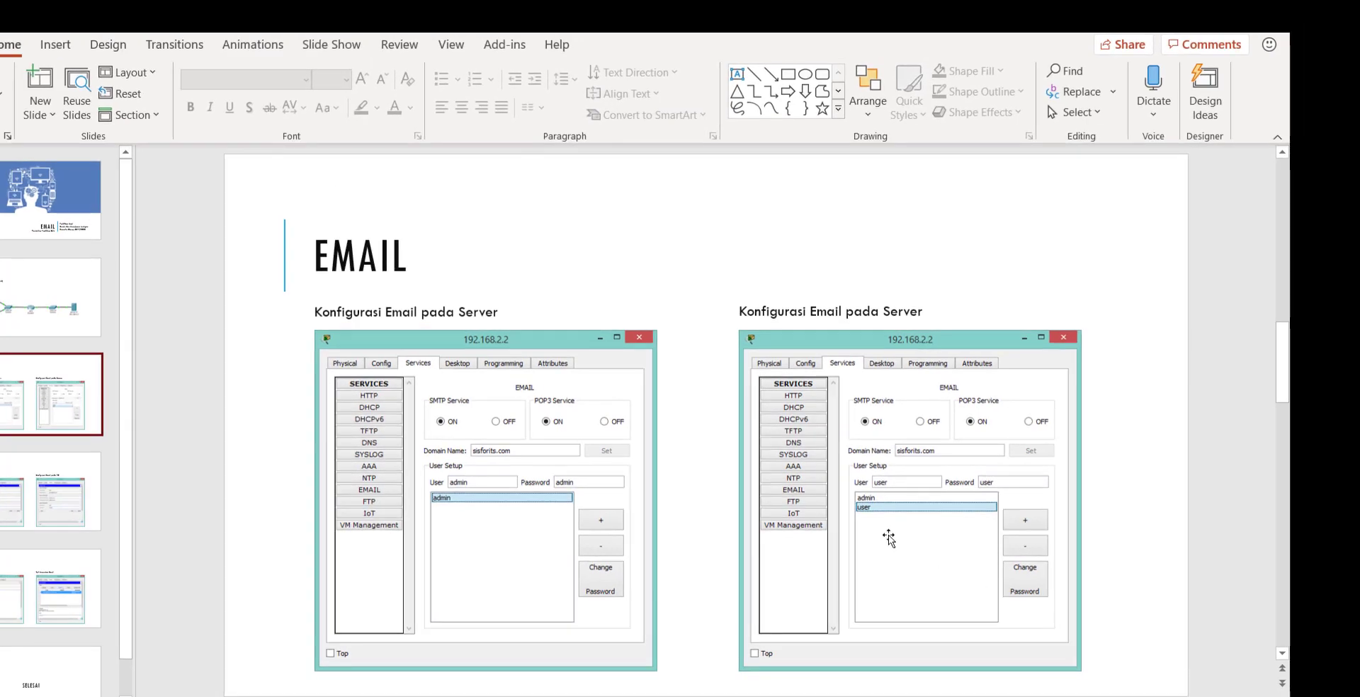
Show server 192.168.2.2's Email service with SMTP and POP3 on and domain sisfordns.com.
mouse_move(471, 696)
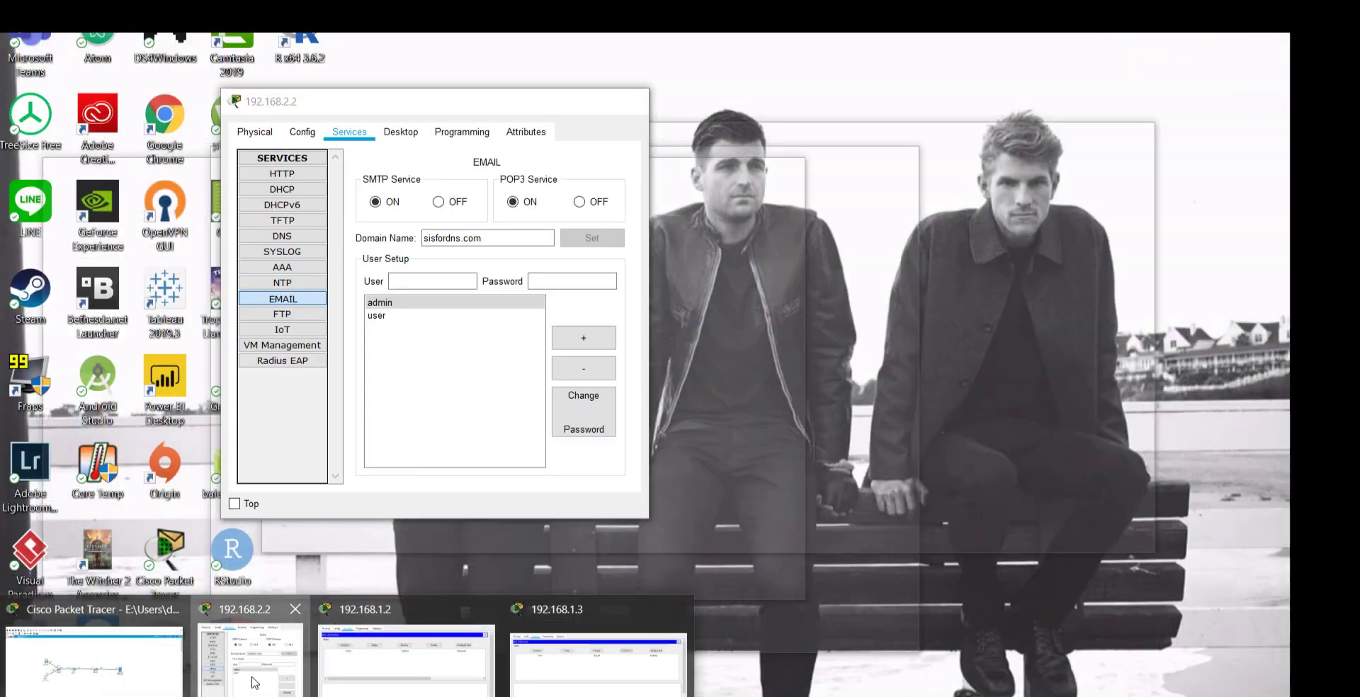
click(249, 659)
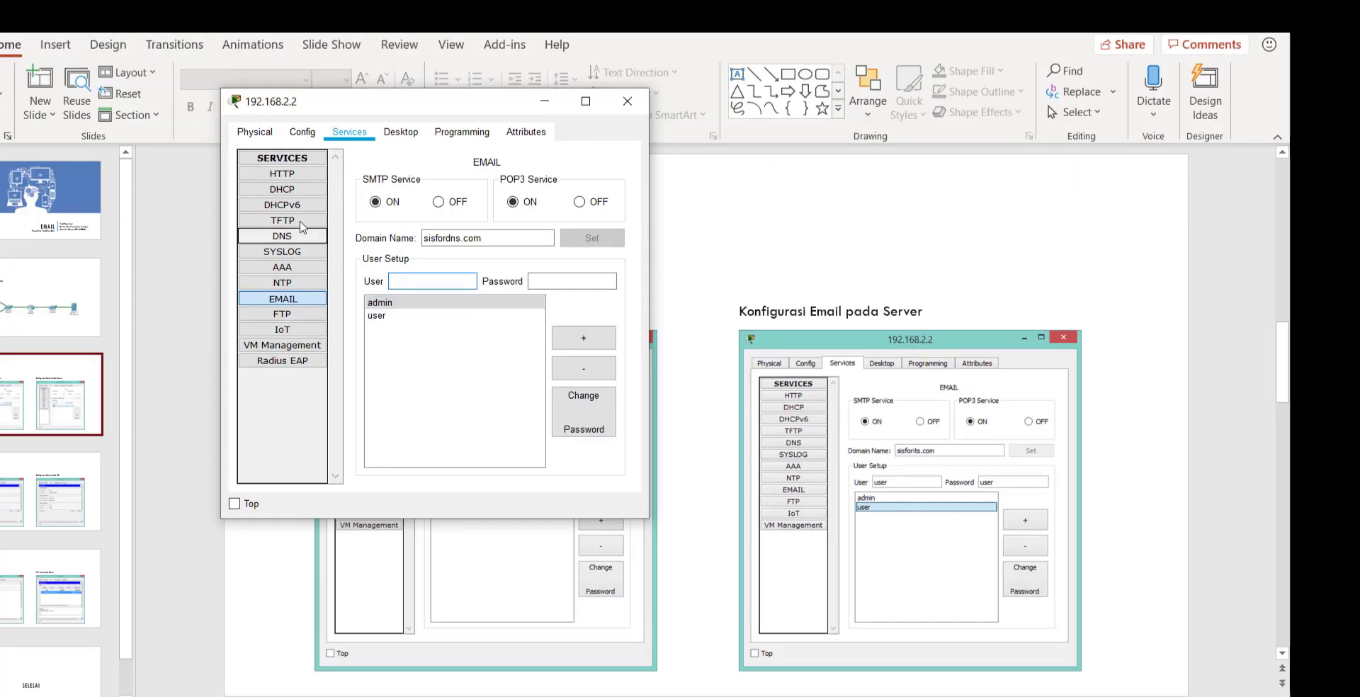
drag(434, 109, 917, 162)
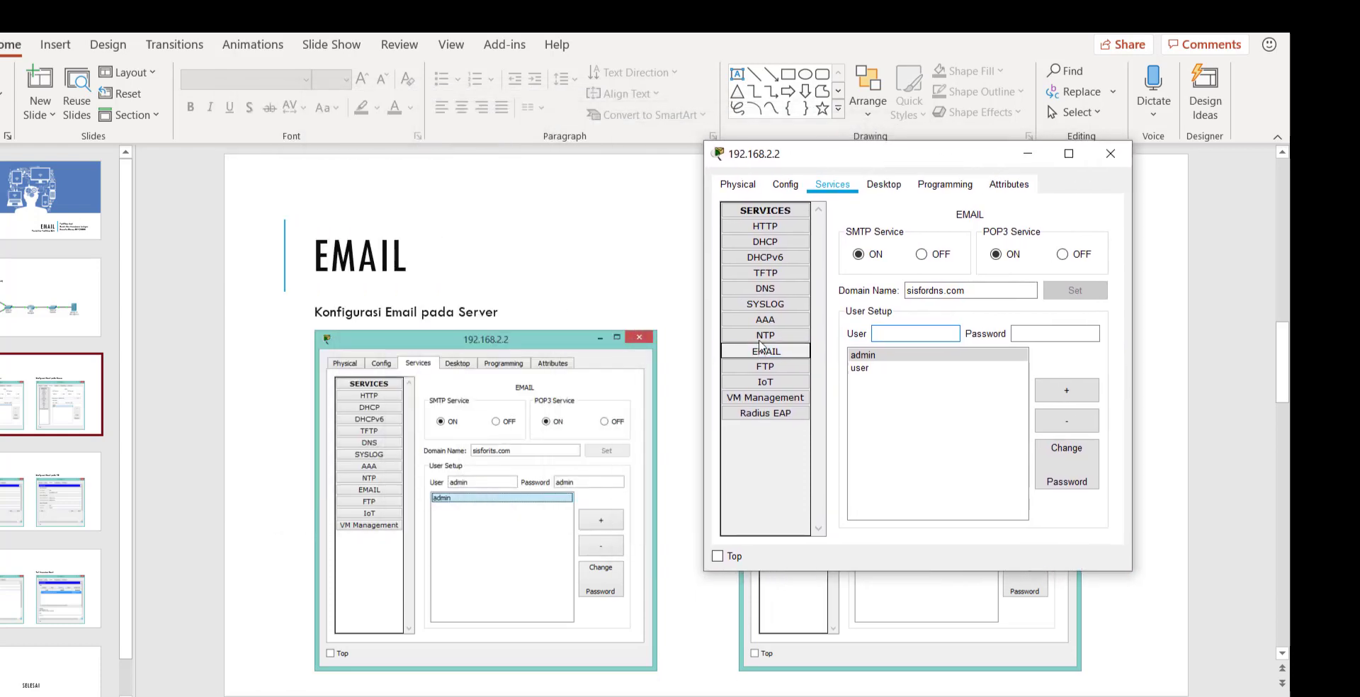
click(771, 353)
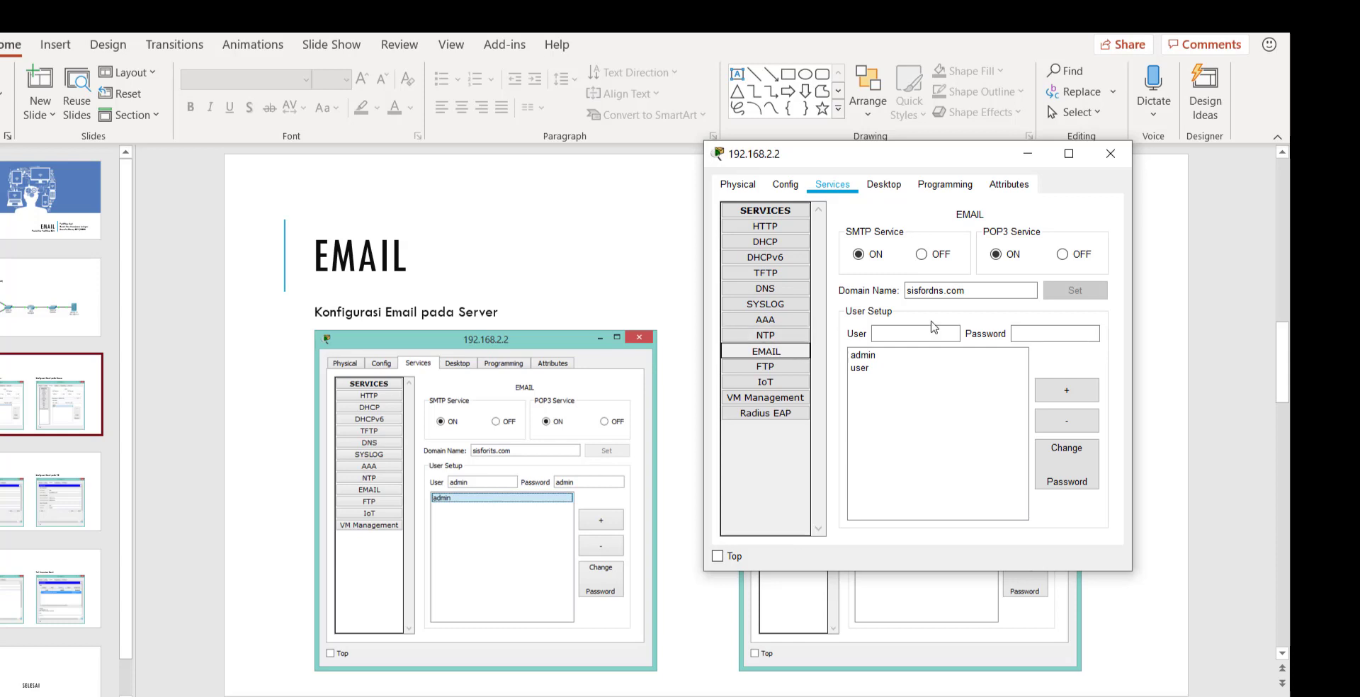
click(941, 295)
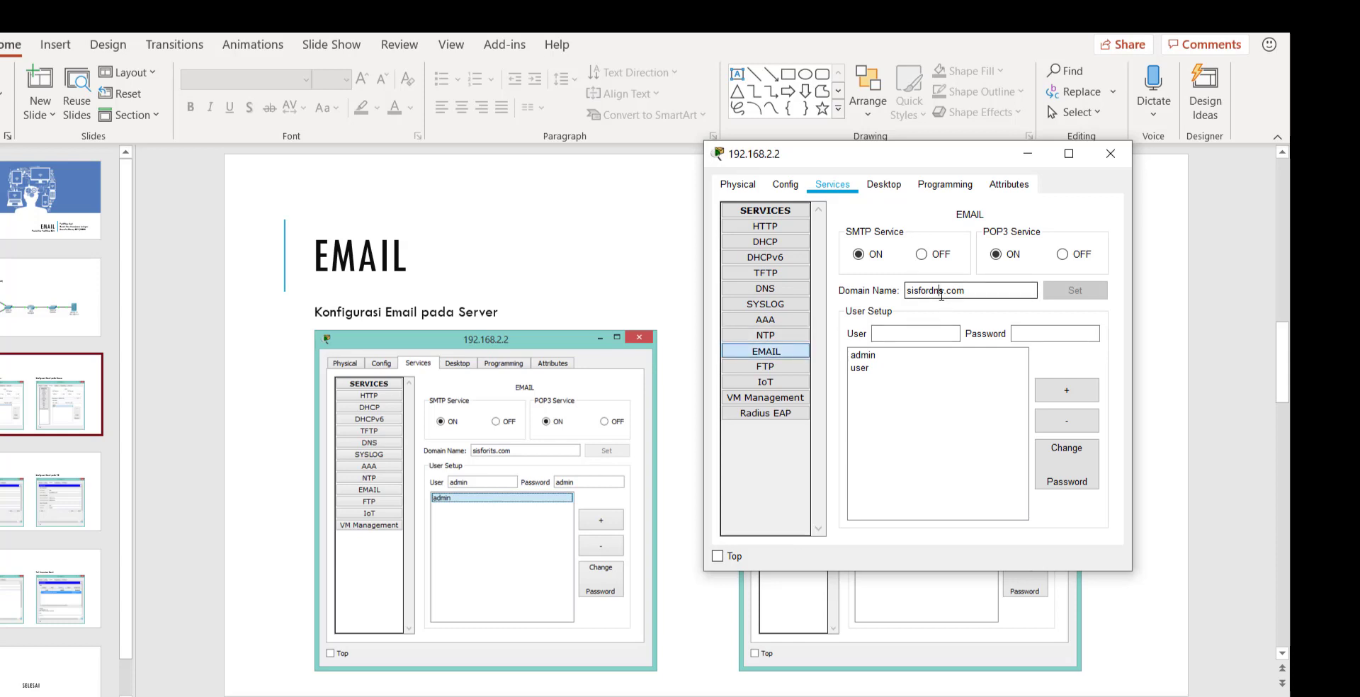
click(1069, 306)
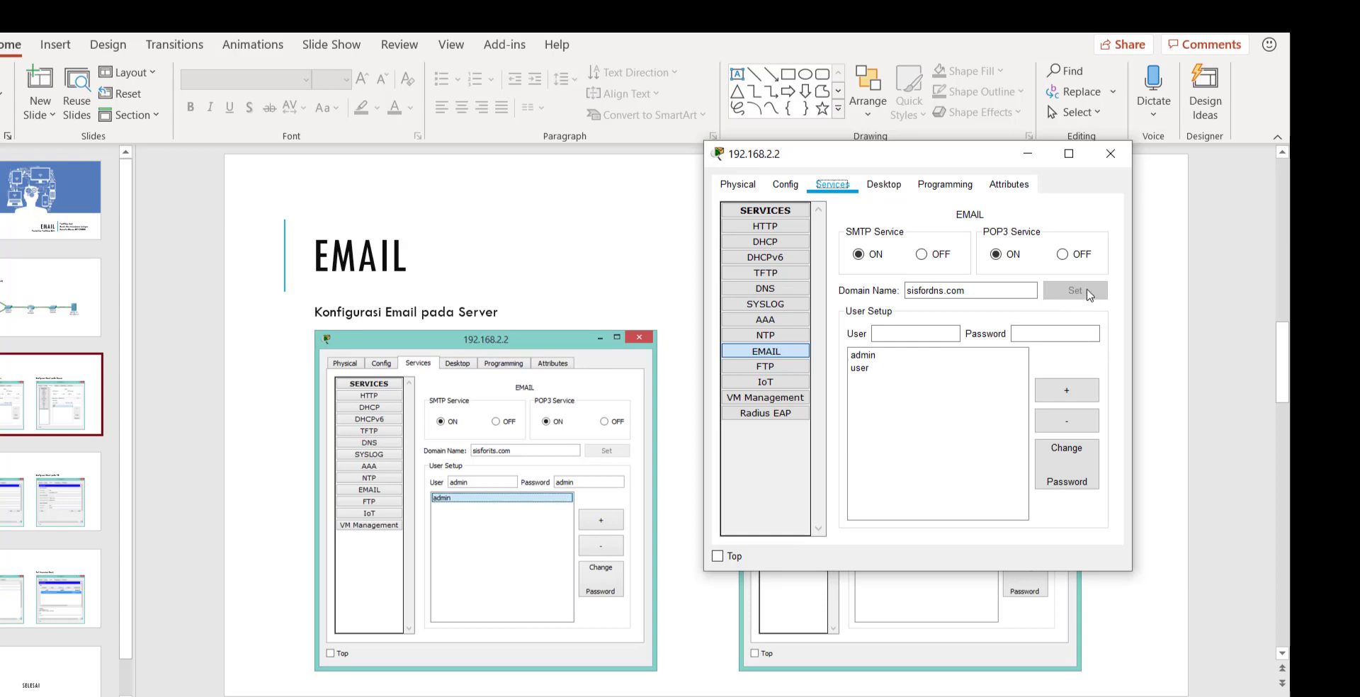
click(903, 334)
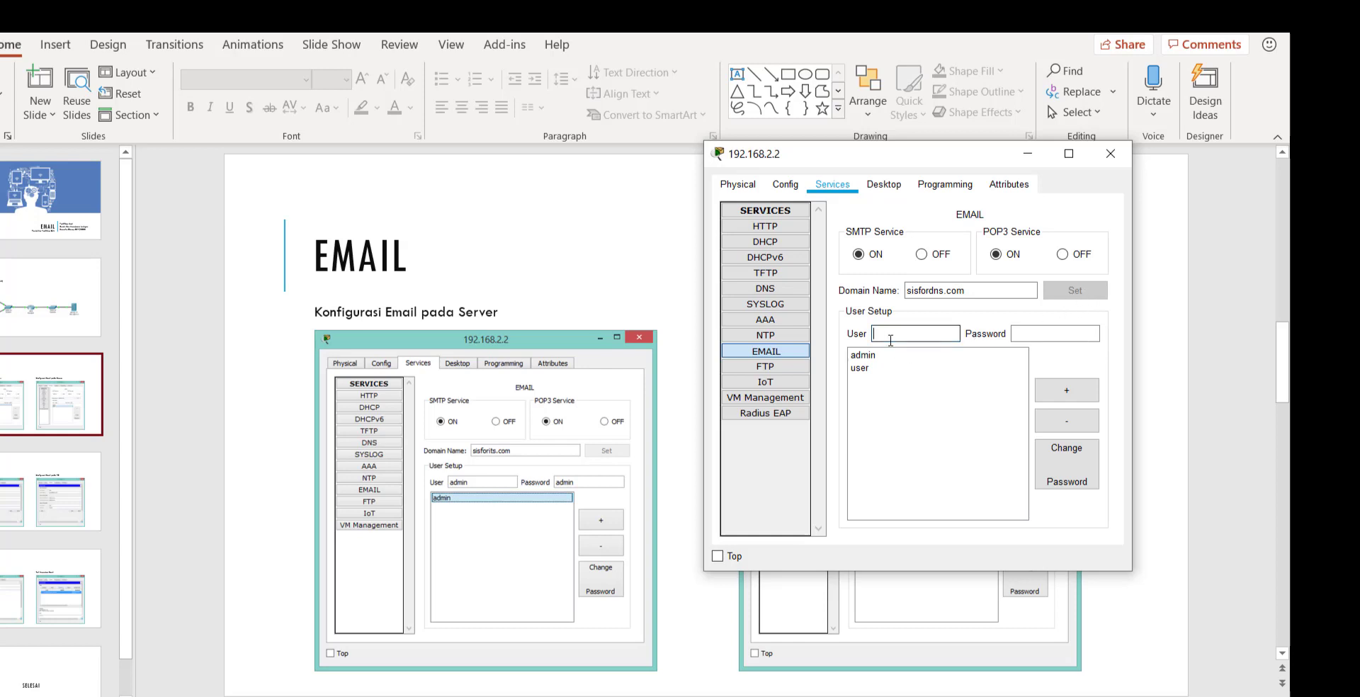
drag(831, 155, 968, 183)
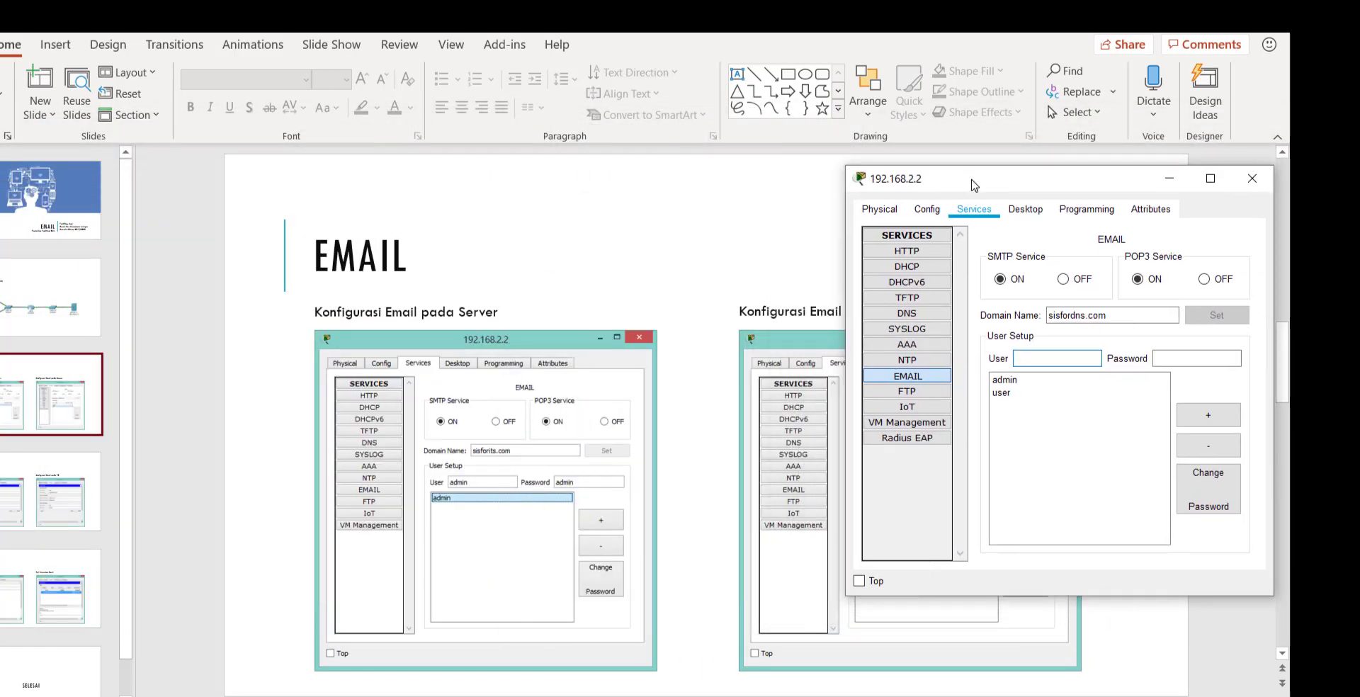
Review both mail accounts' names and passwords, then highlight the sisfordns.com domain name.
click(1006, 381)
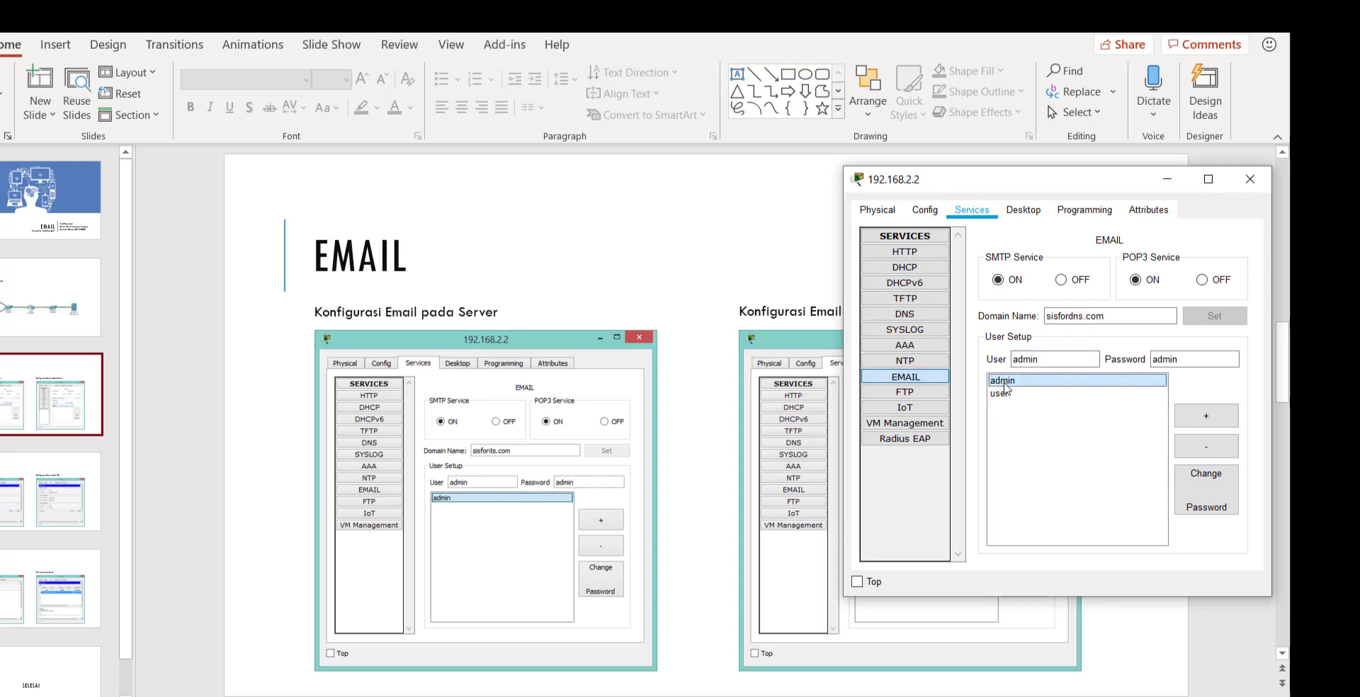
click(1062, 359)
click(1208, 360)
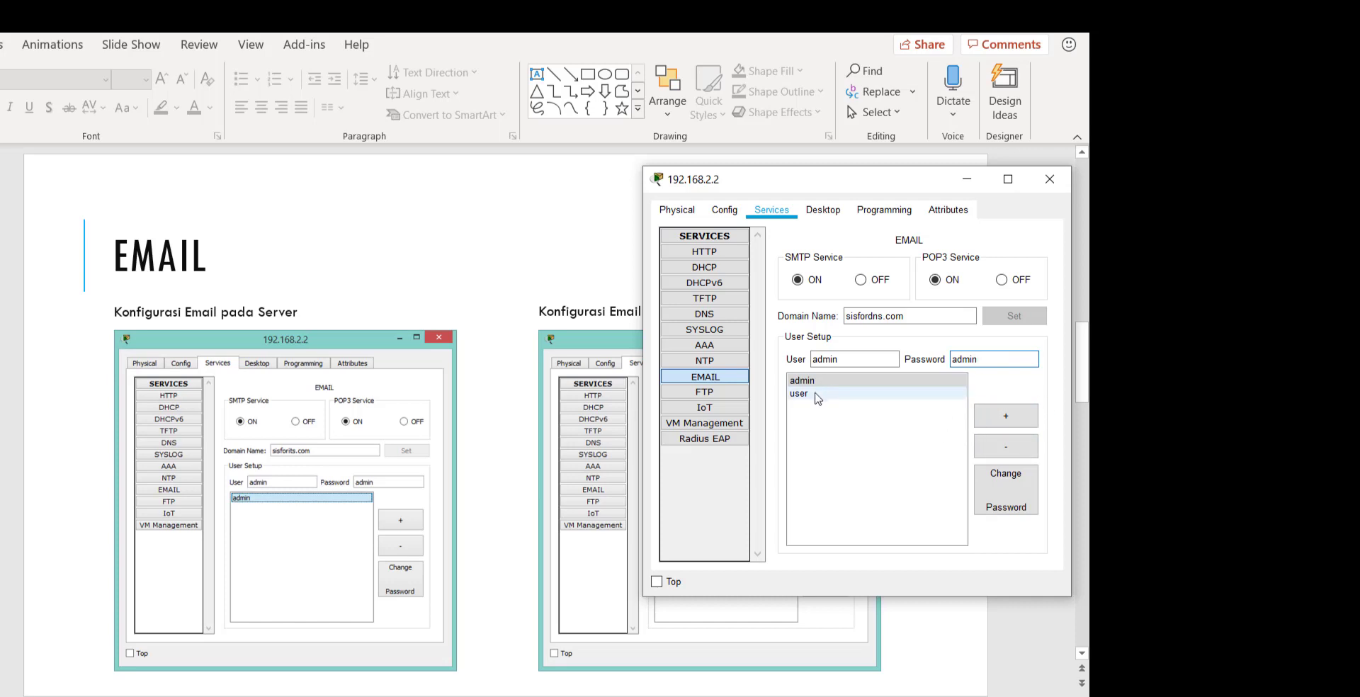
click(818, 395)
click(850, 359)
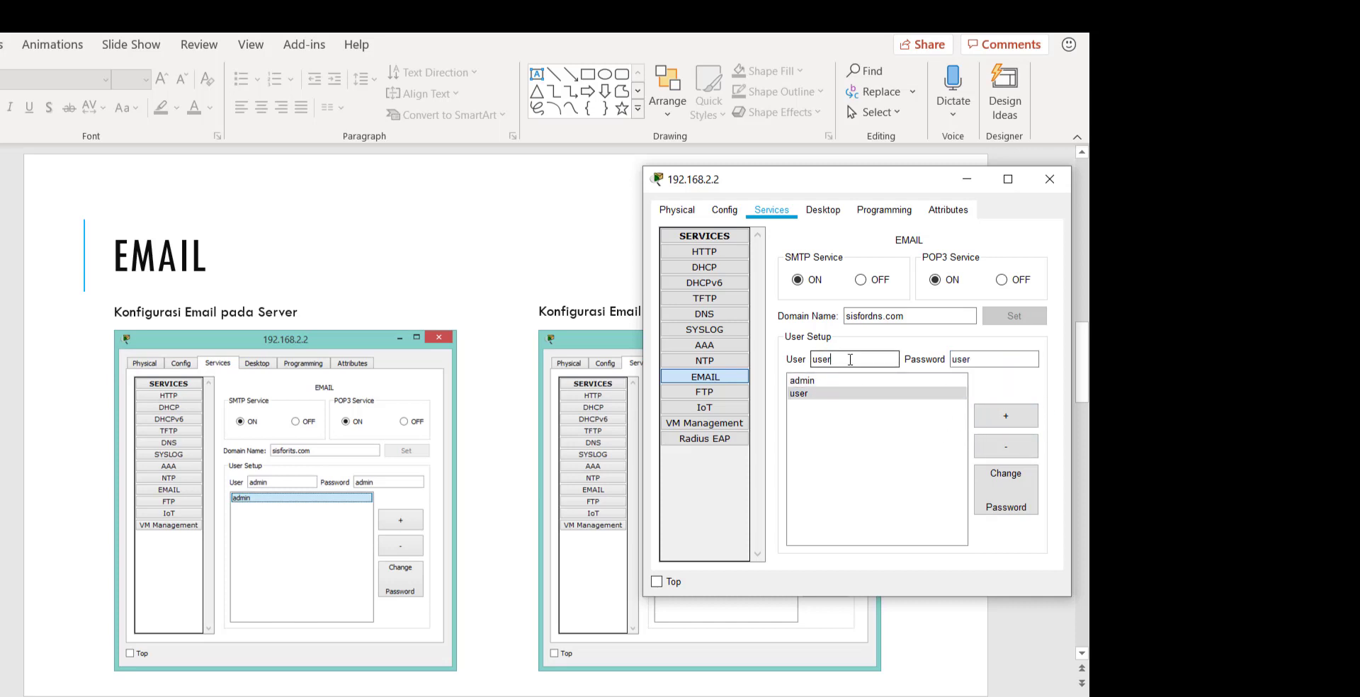
click(992, 359)
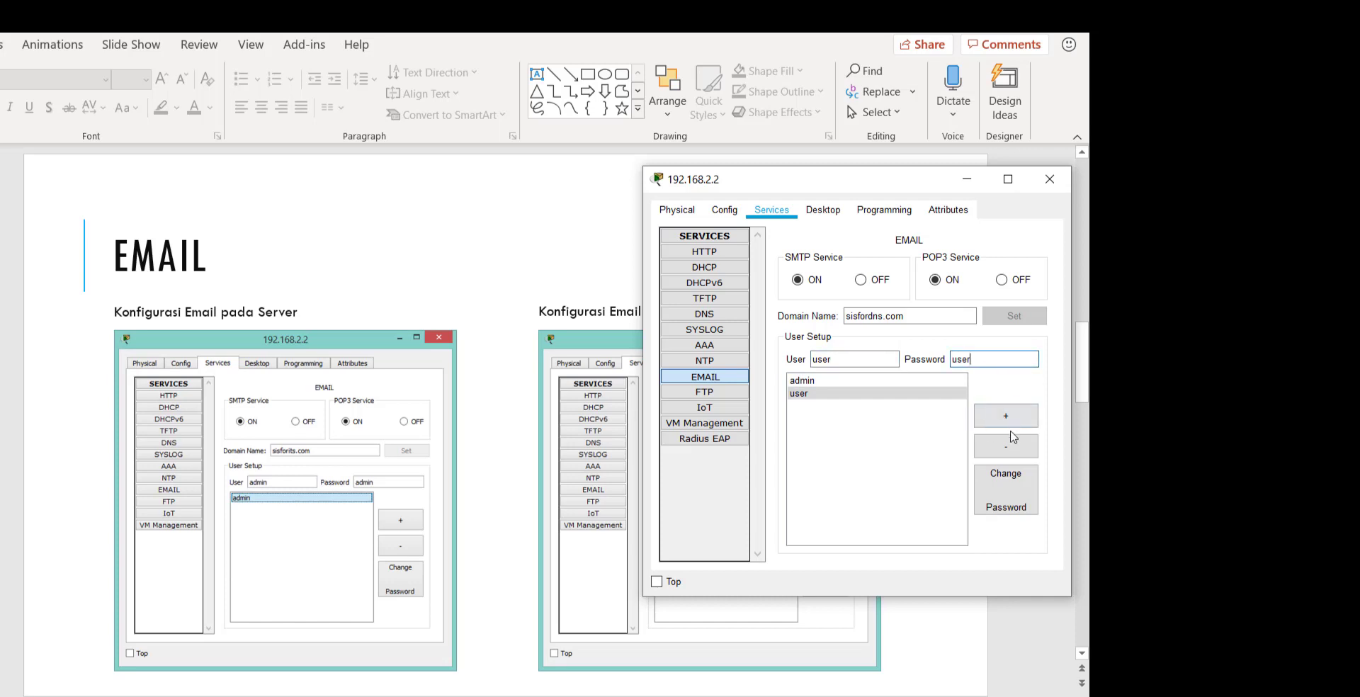
click(860, 422)
drag(811, 183, 501, 160)
click(603, 293)
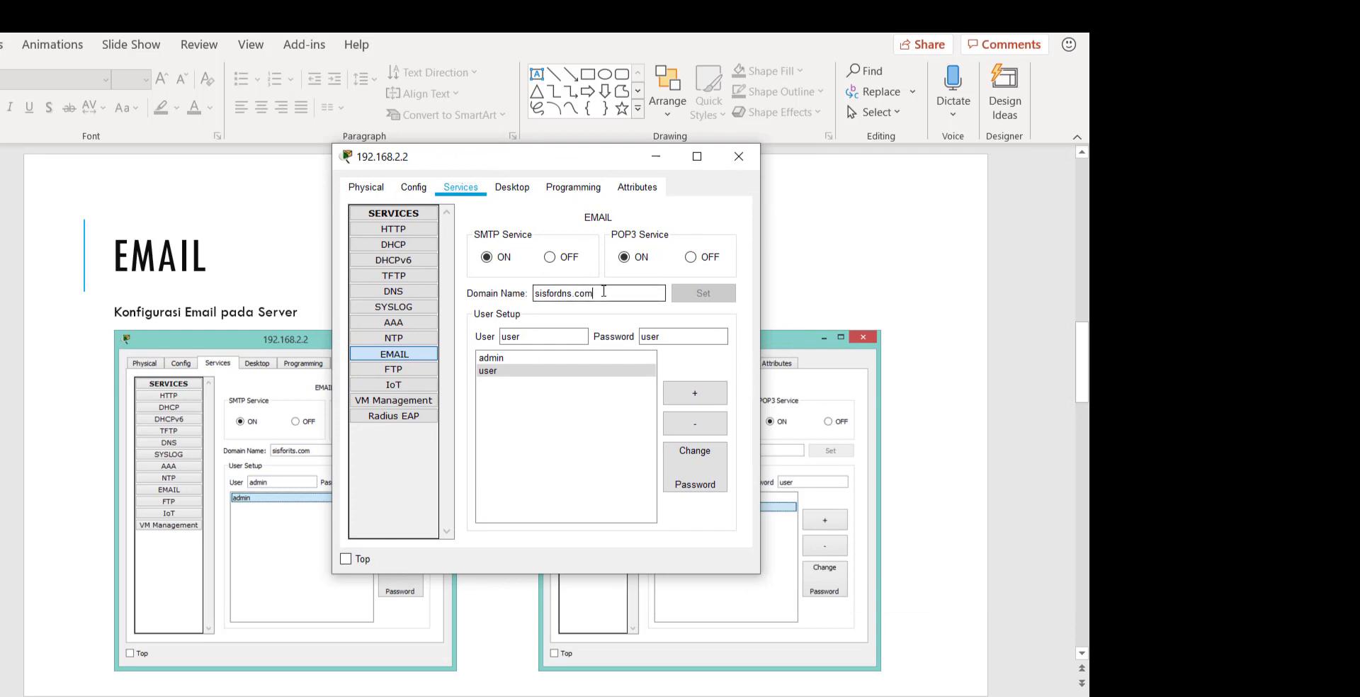
drag(604, 292, 533, 293)
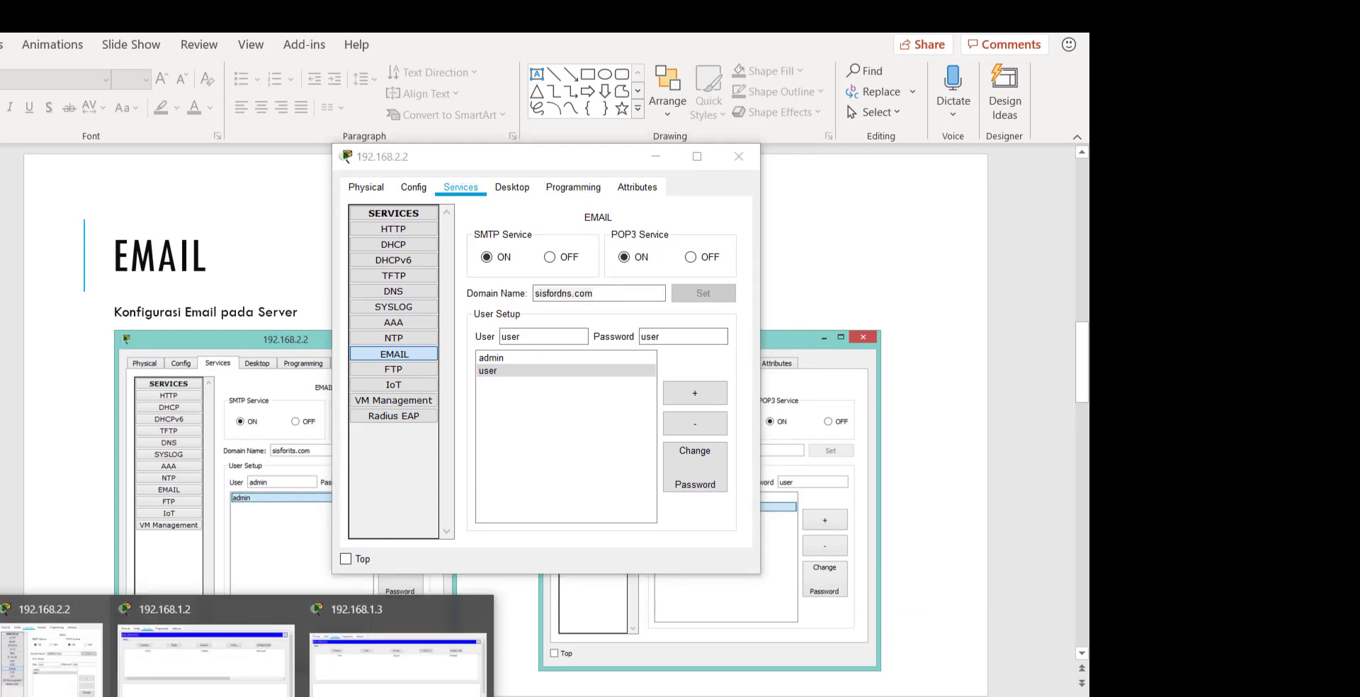
click(156, 659)
Open PC 192.168.1.2's Email client and its mail account configuration form.
click(39, 282)
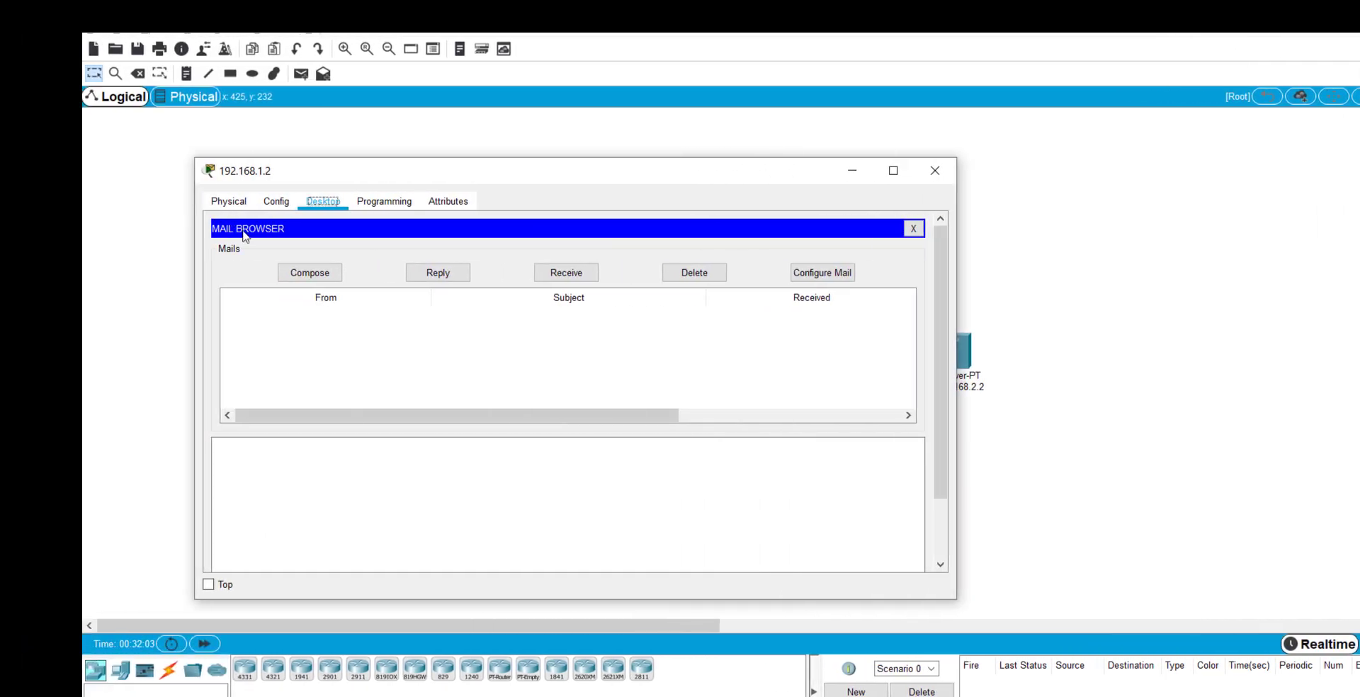
click(1044, 228)
scroll(641, 338, down, 3)
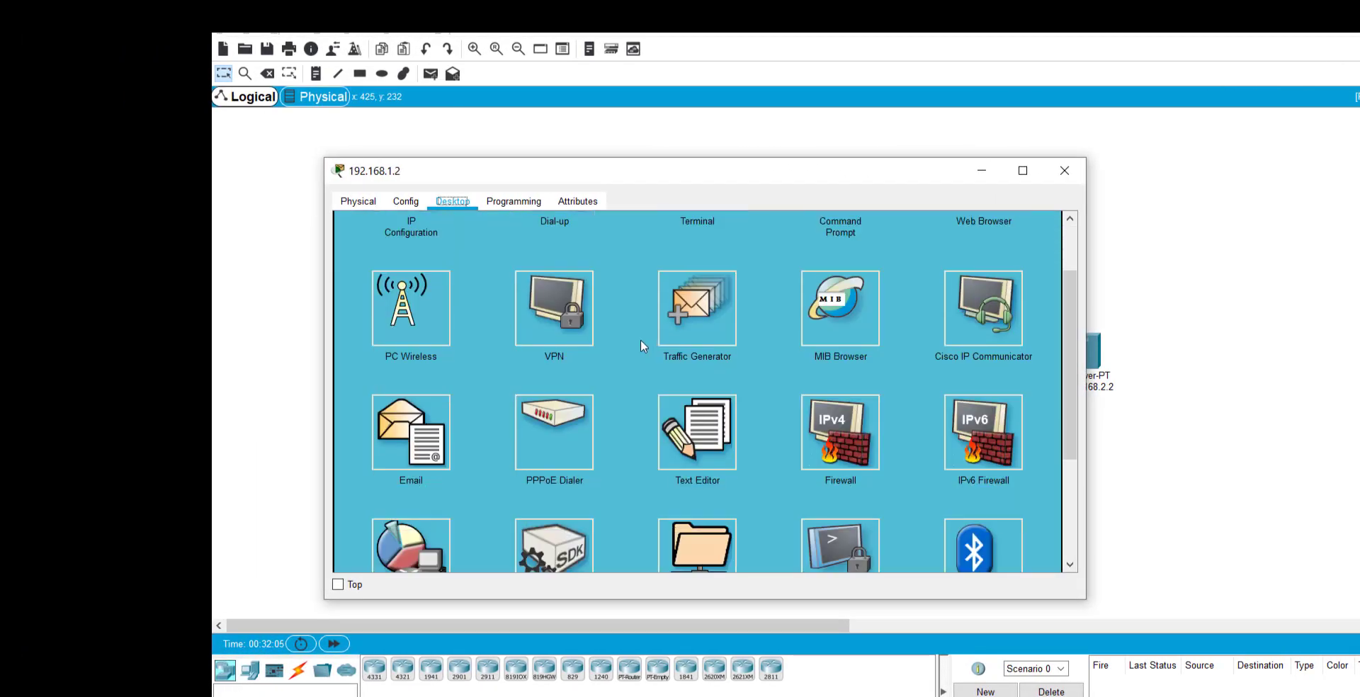
click(394, 347)
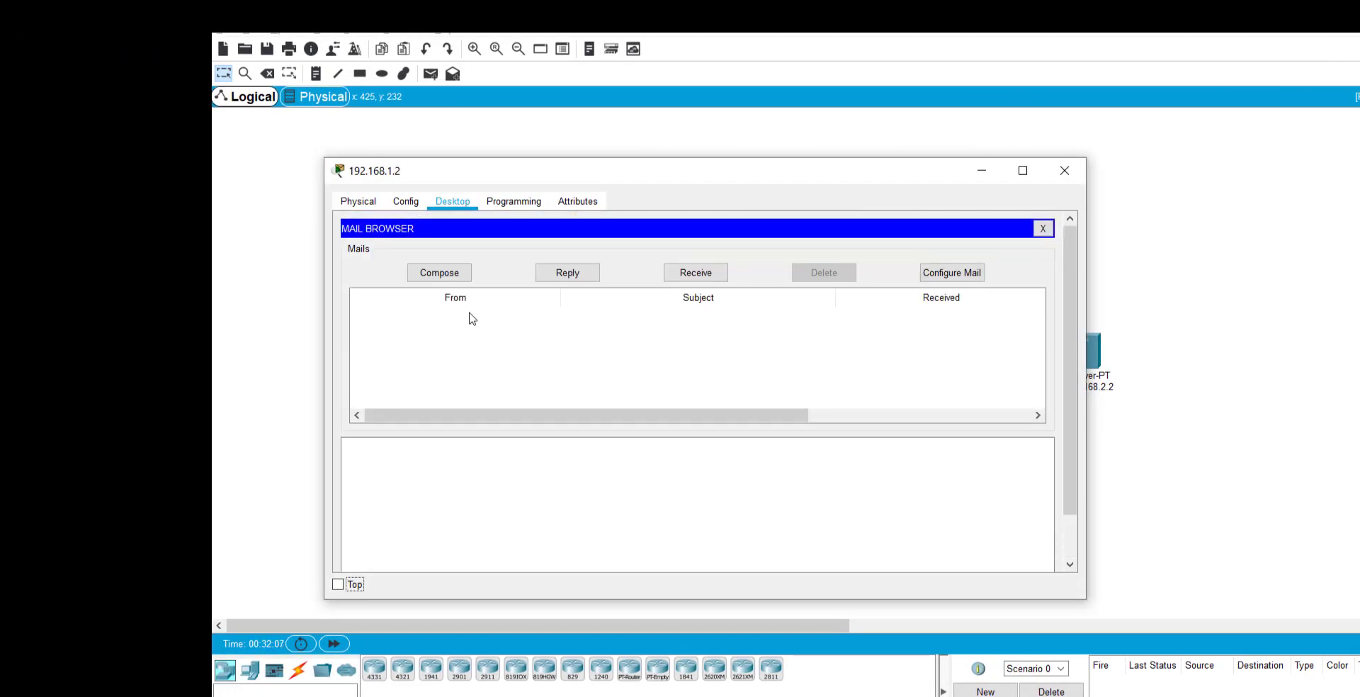
click(975, 282)
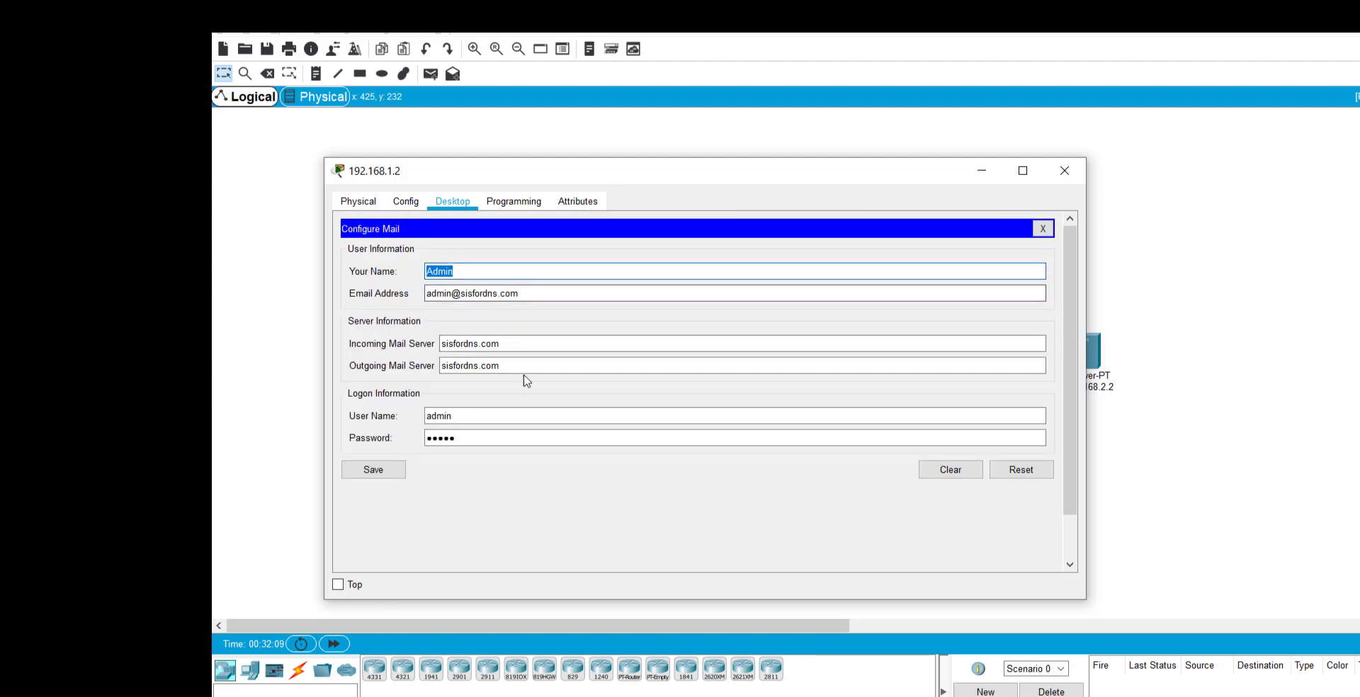
drag(532, 171, 993, 155)
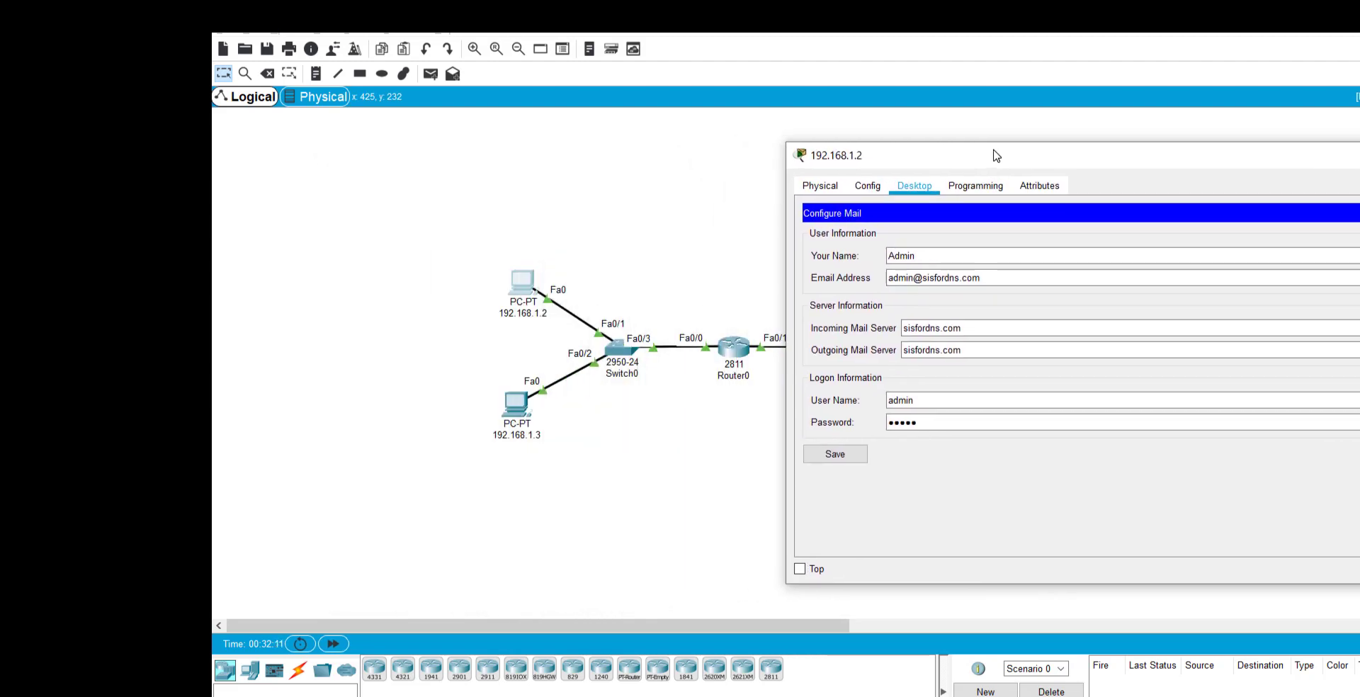
Check the Admin email address, sisfordns.com mail servers and logon entries, then save the settings.
click(999, 274)
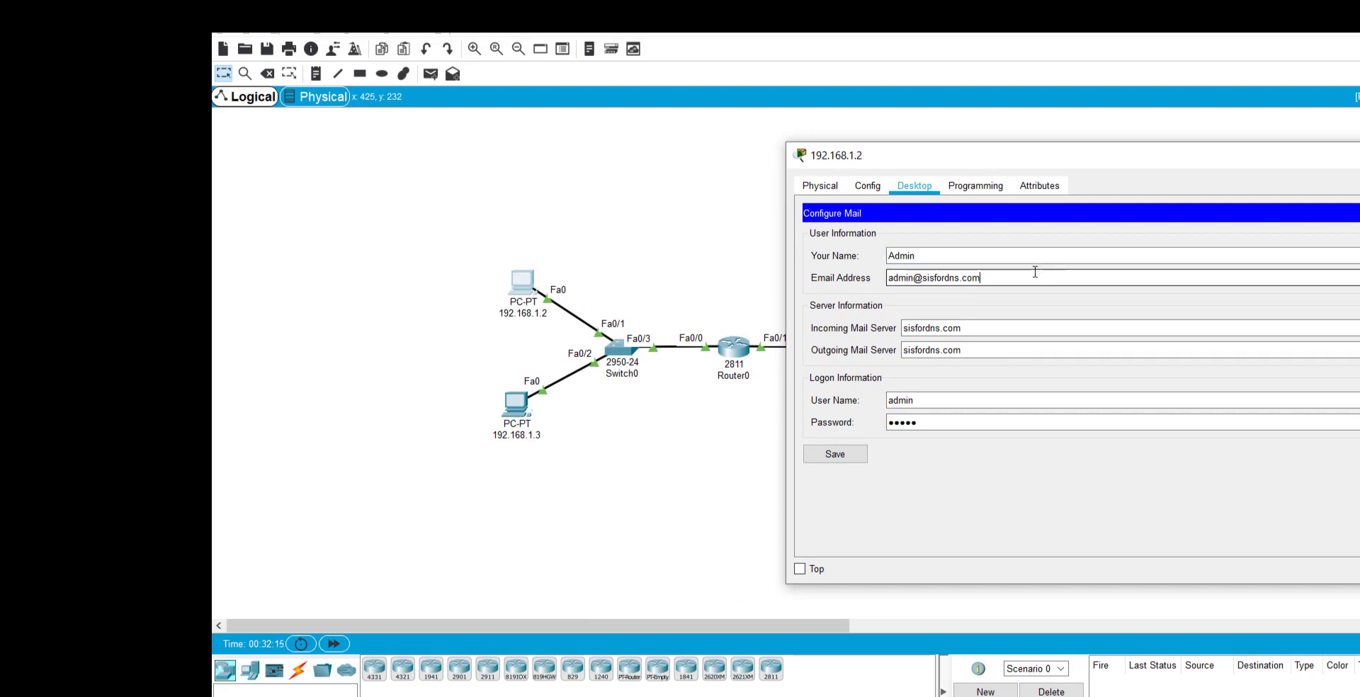
key(Left)
key(Left)
key(Left)
key(Left)
key(Left)
key(Left)
key(Left)
key(Left)
key(Left)
key(Left)
key(Left)
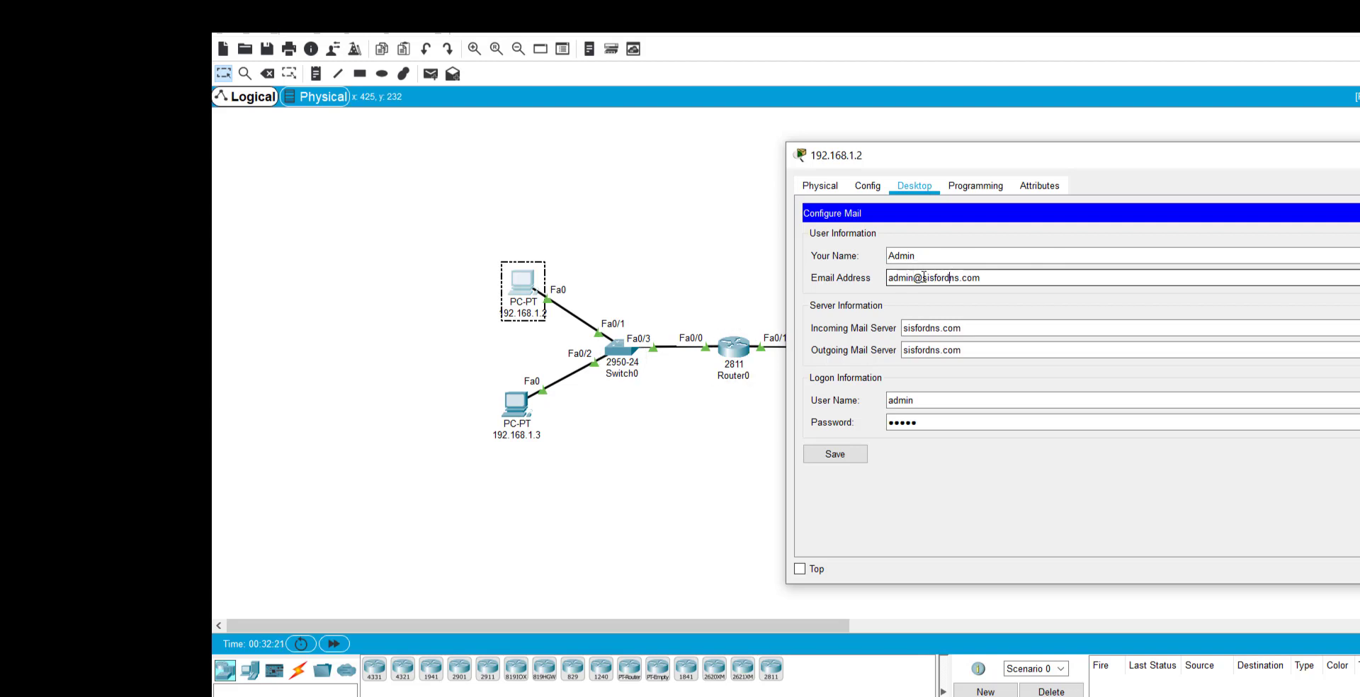
key(shift+Home)
key(shift+End)
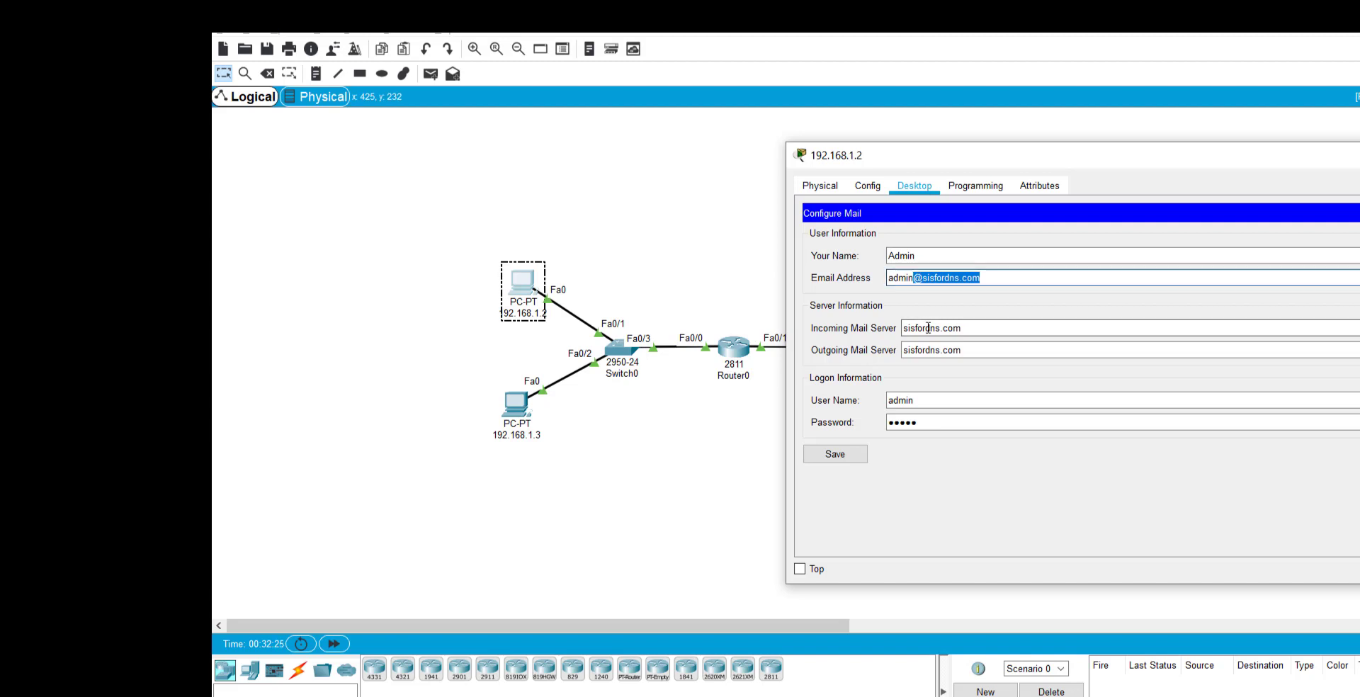
drag(965, 328, 889, 352)
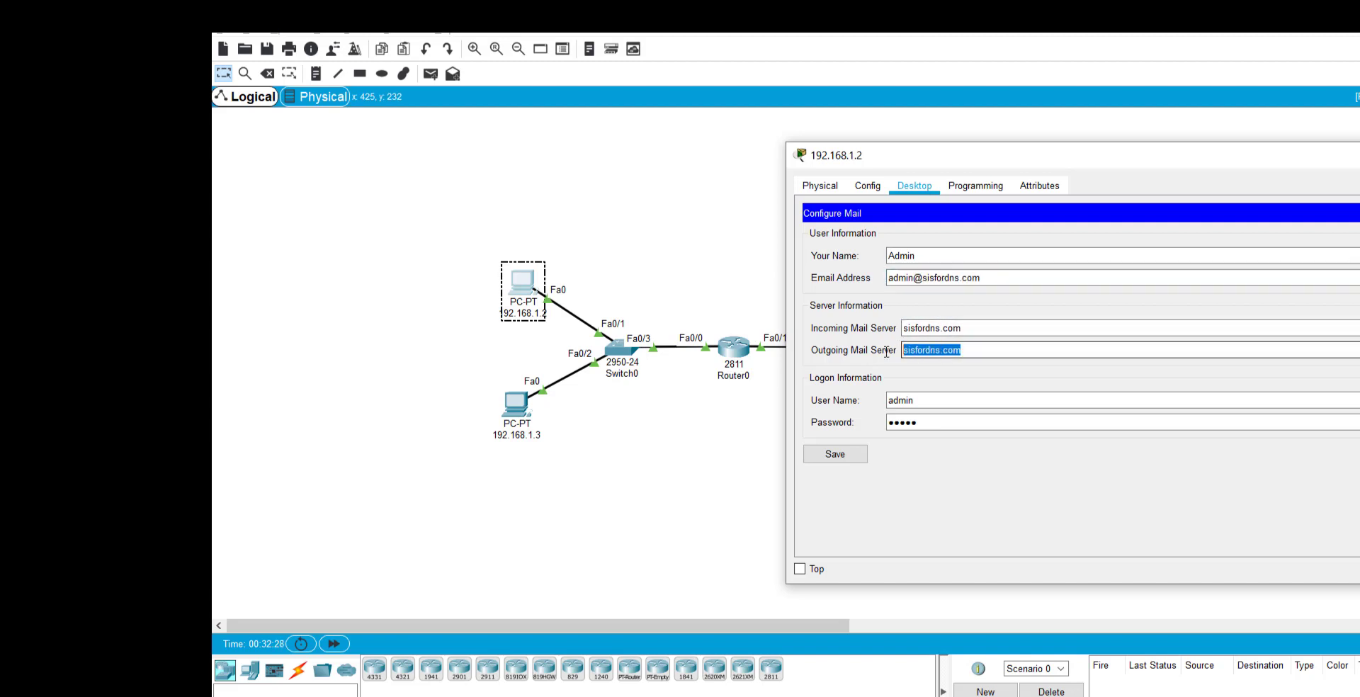
click(949, 397)
click(959, 423)
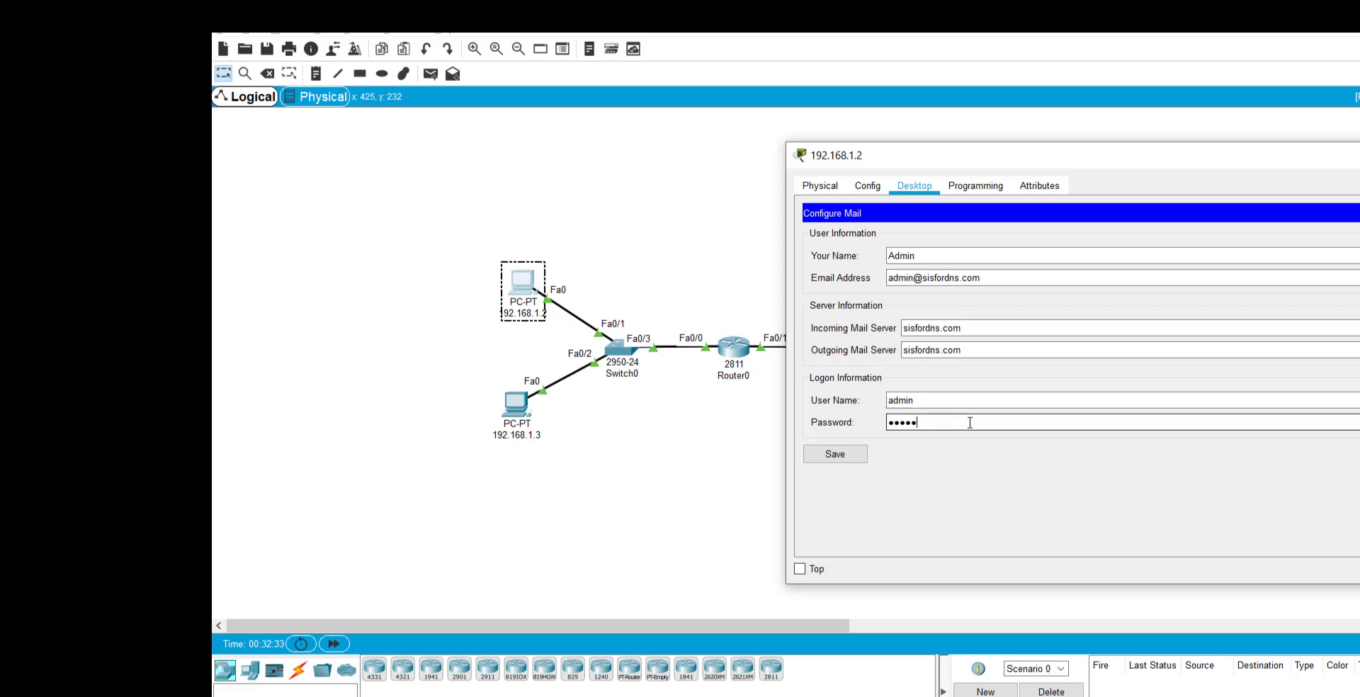
click(842, 460)
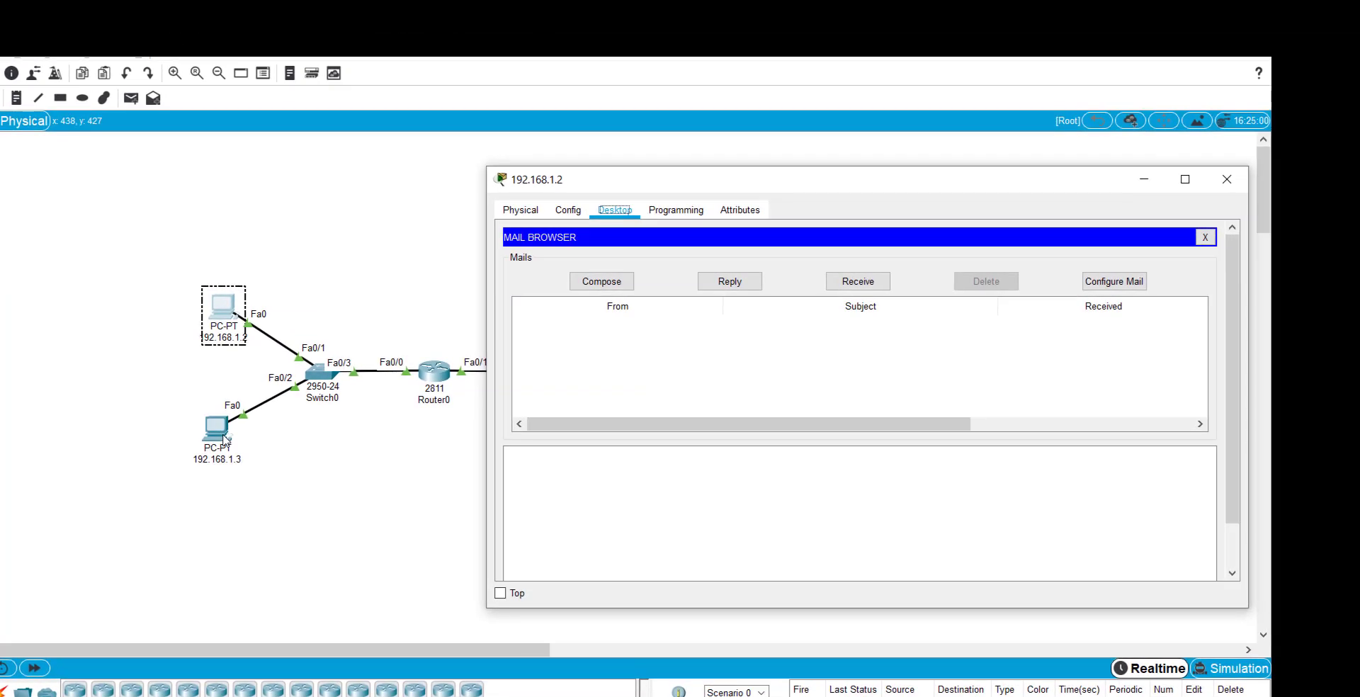
Open PC 192.168.1.3's Email client and its Configure Mail form.
click(524, 414)
click(1093, 217)
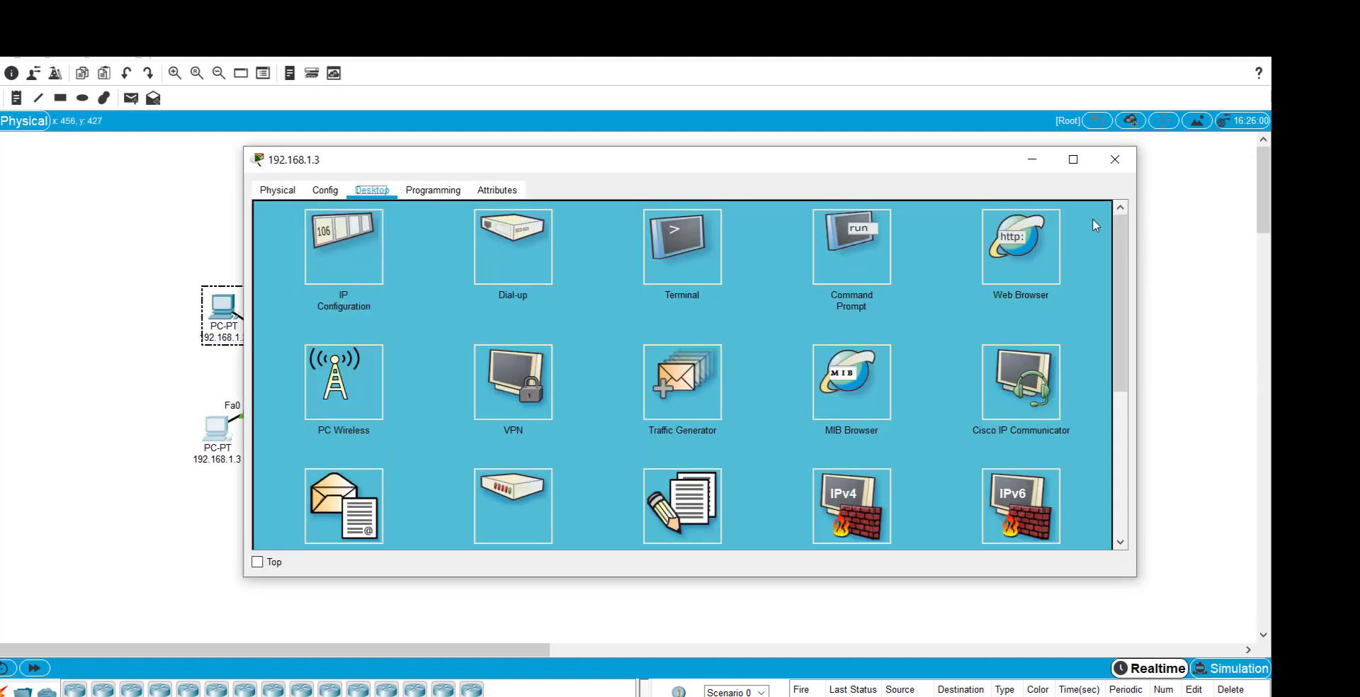
click(322, 496)
click(982, 261)
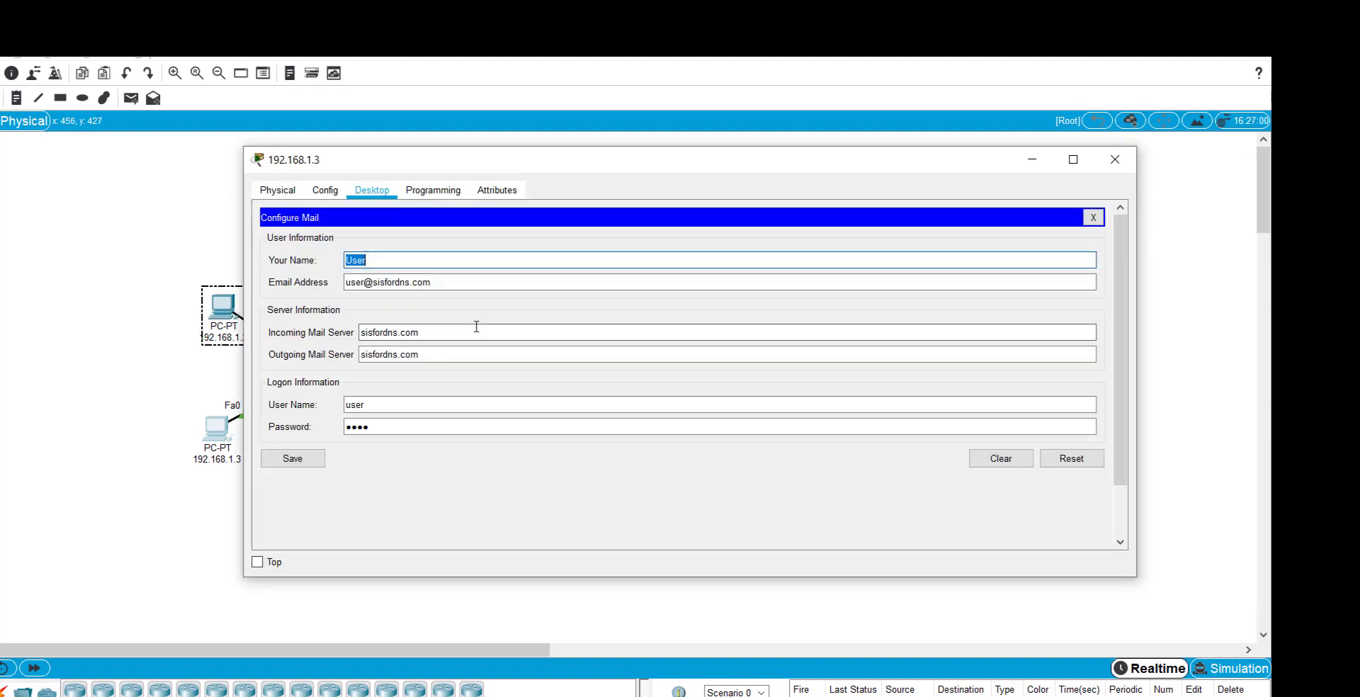
drag(244, 576, 487, 579)
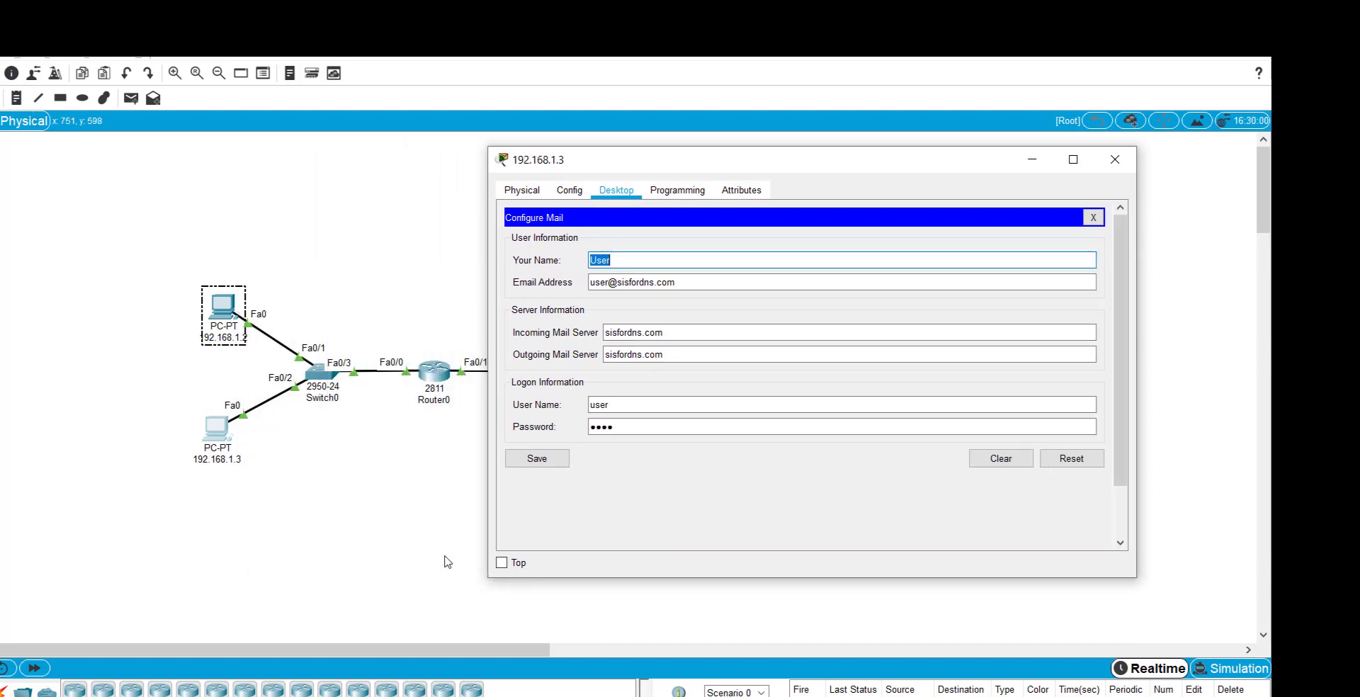
Verify the User name, address, sisfordns.com servers and logon, save, and close the PC window.
click(617, 265)
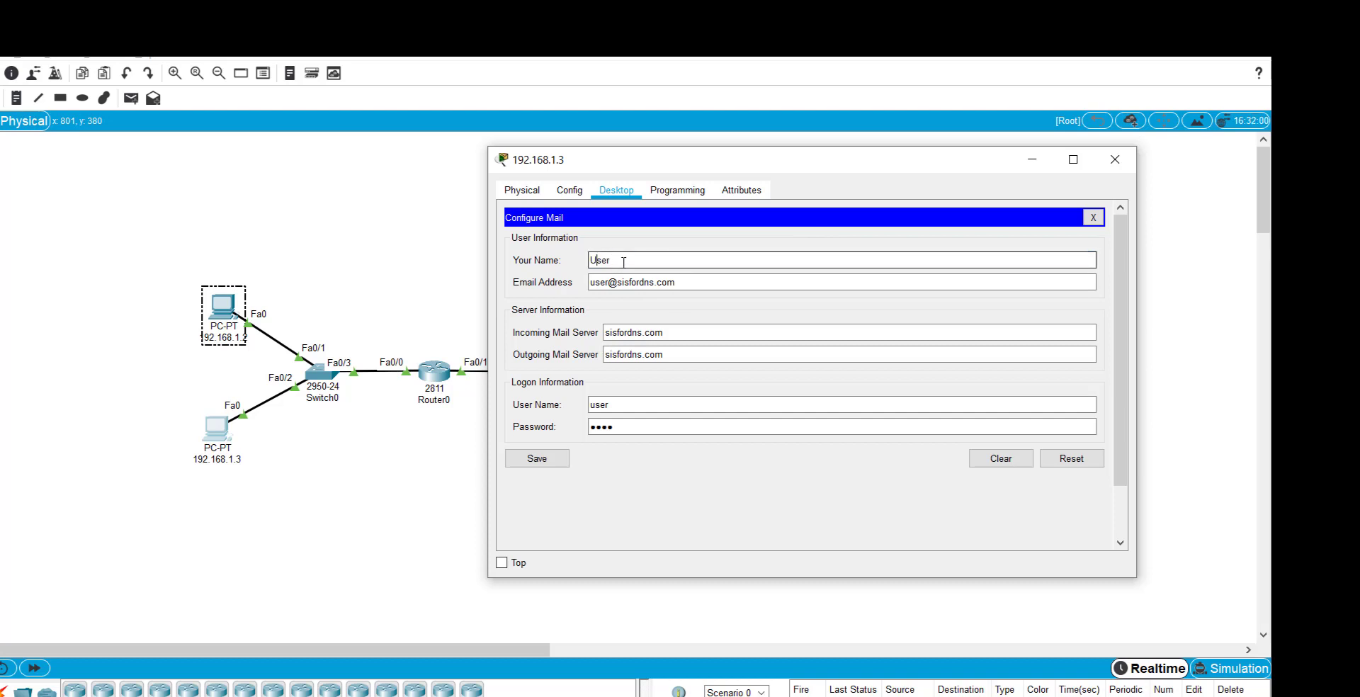
click(695, 285)
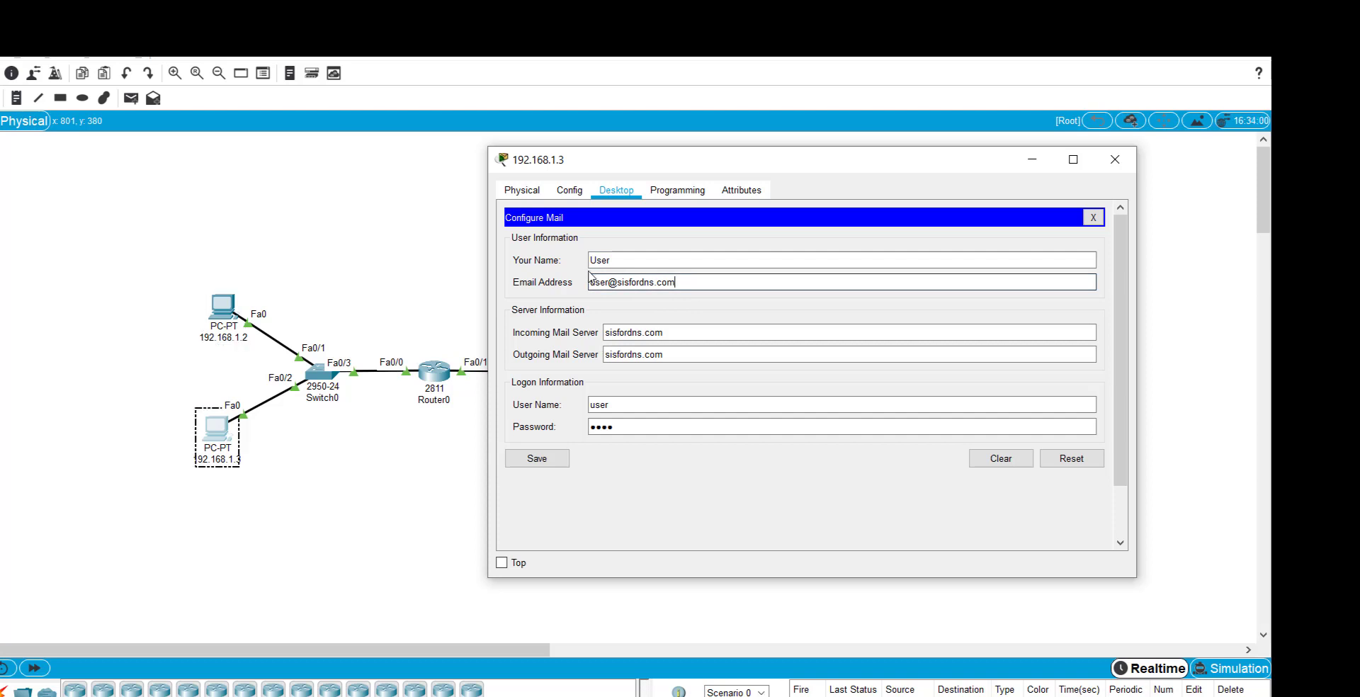
drag(590, 281, 685, 287)
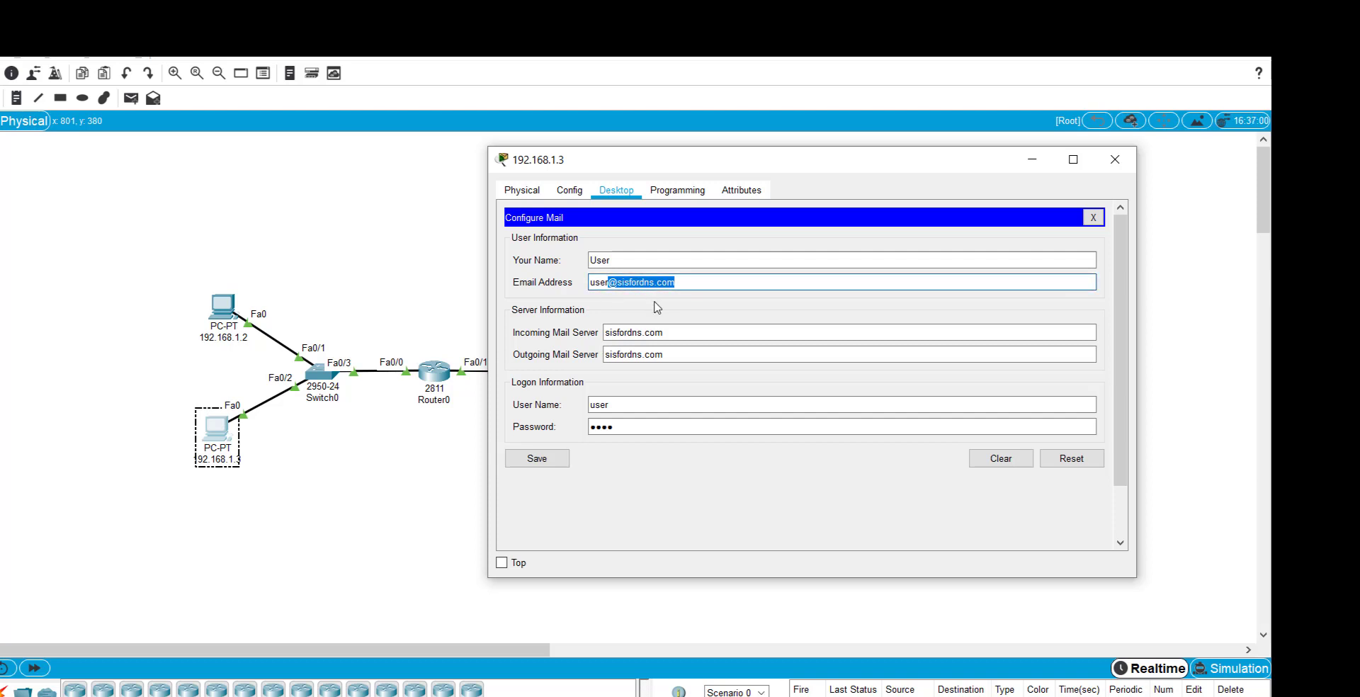
drag(677, 338, 565, 347)
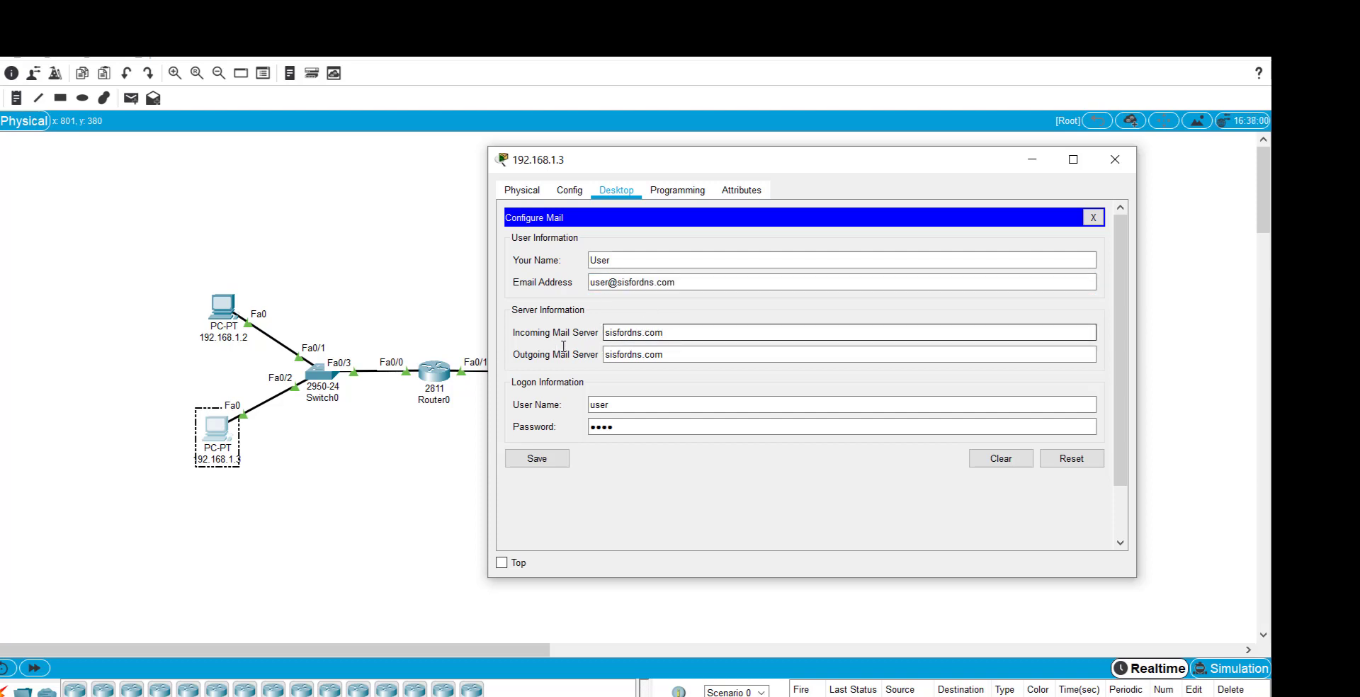
drag(709, 359, 561, 352)
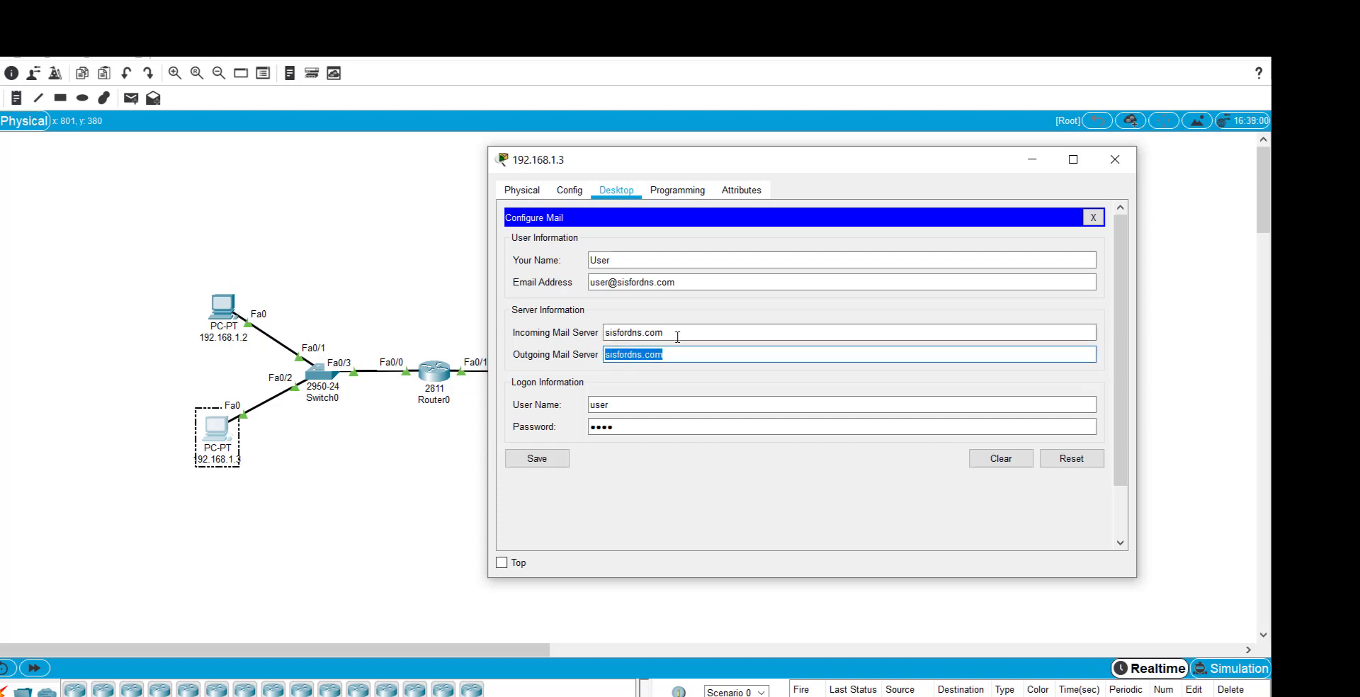
click(667, 399)
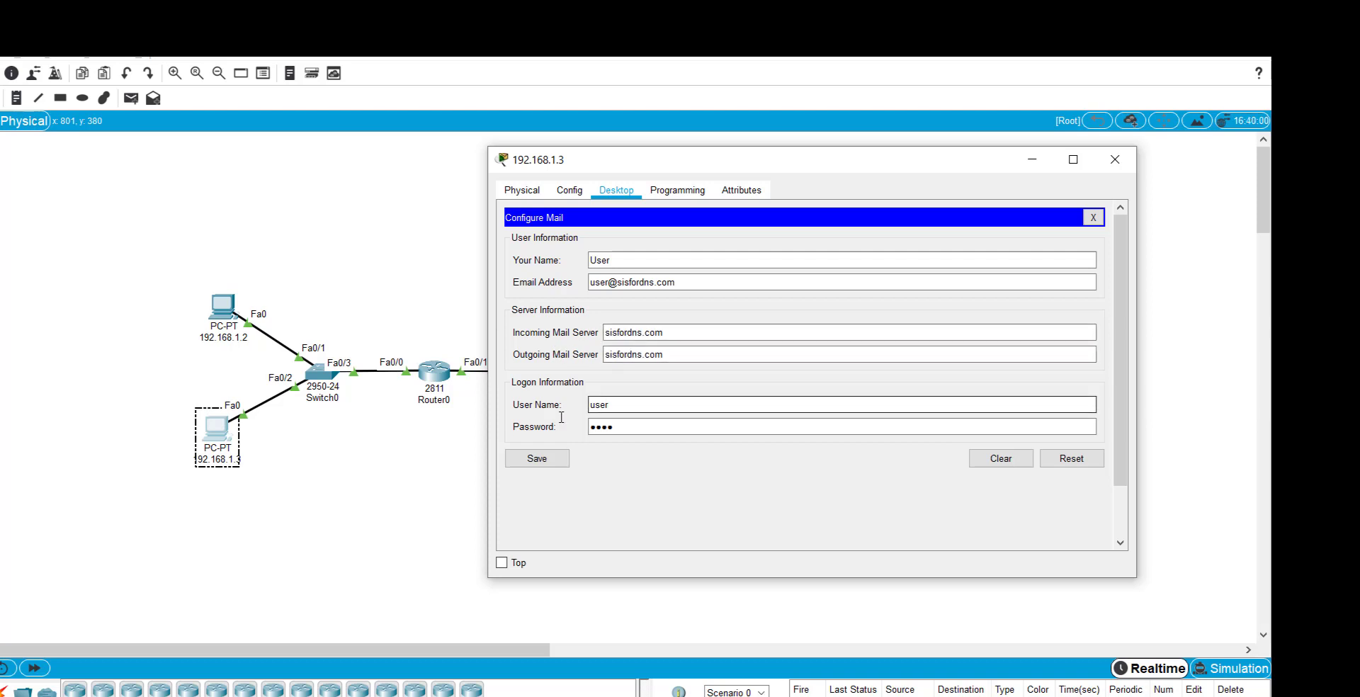
drag(611, 405, 577, 411)
click(634, 421)
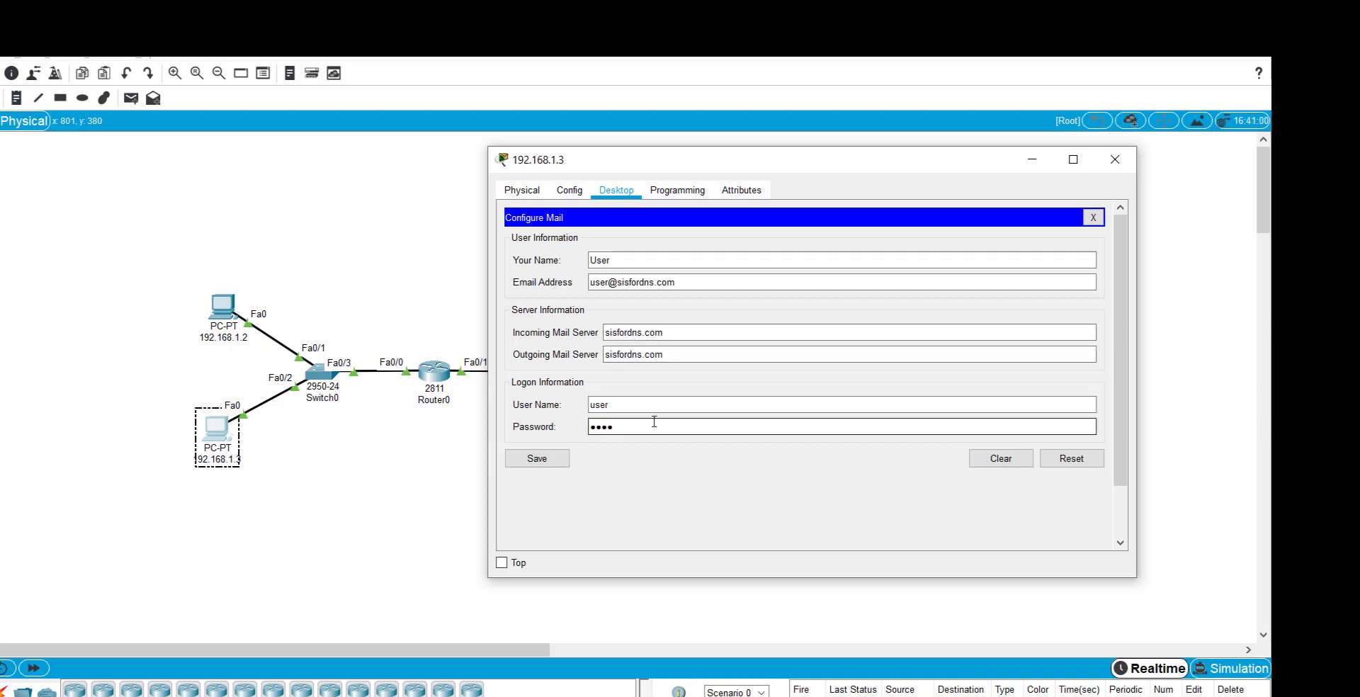
click(556, 461)
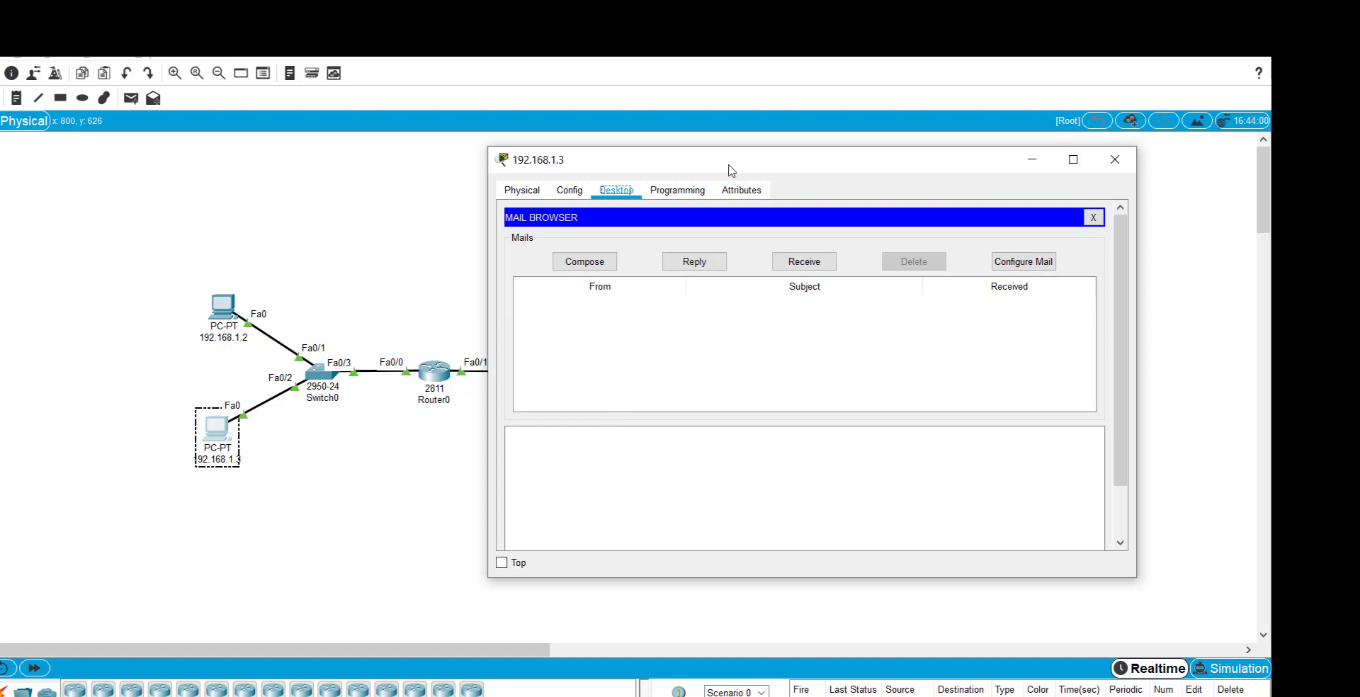
key(alt+F4)
Open PC 192.168.1.2's mail browser and place it beside PC 192.168.1.3's mail window.
click(213, 307)
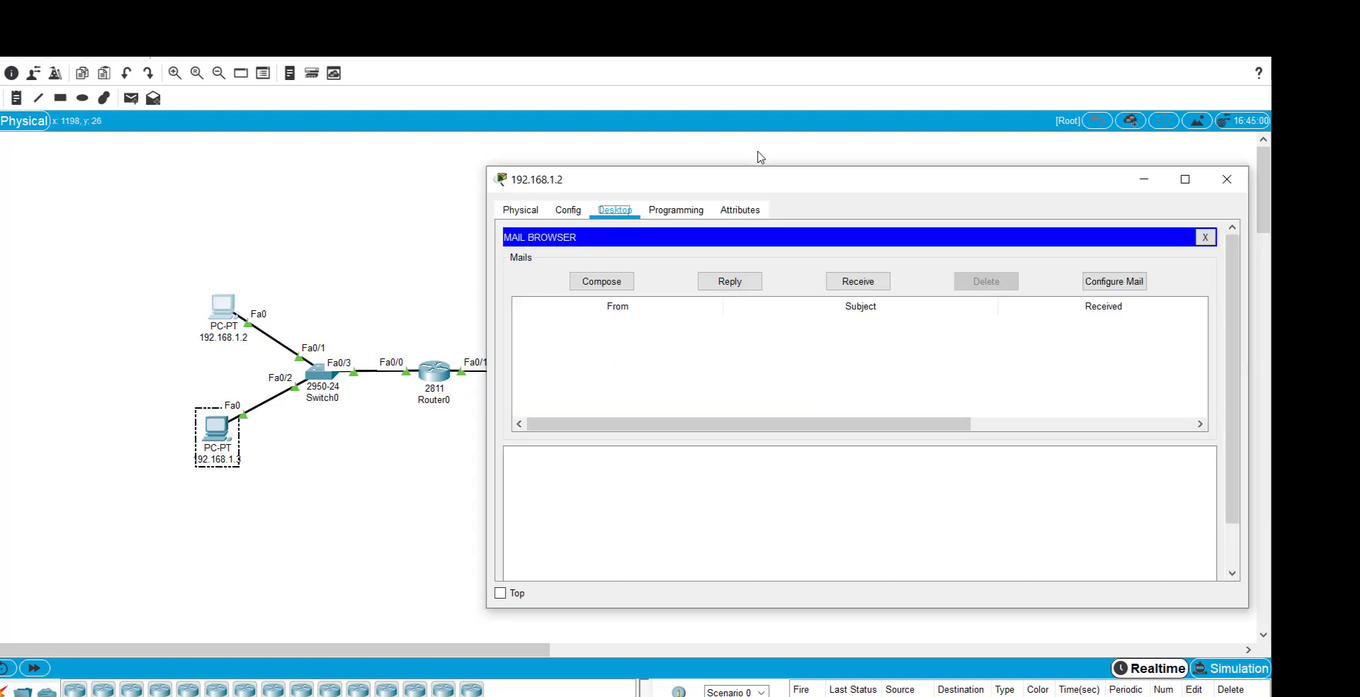
drag(756, 179, 597, 140)
key(alt+Tab)
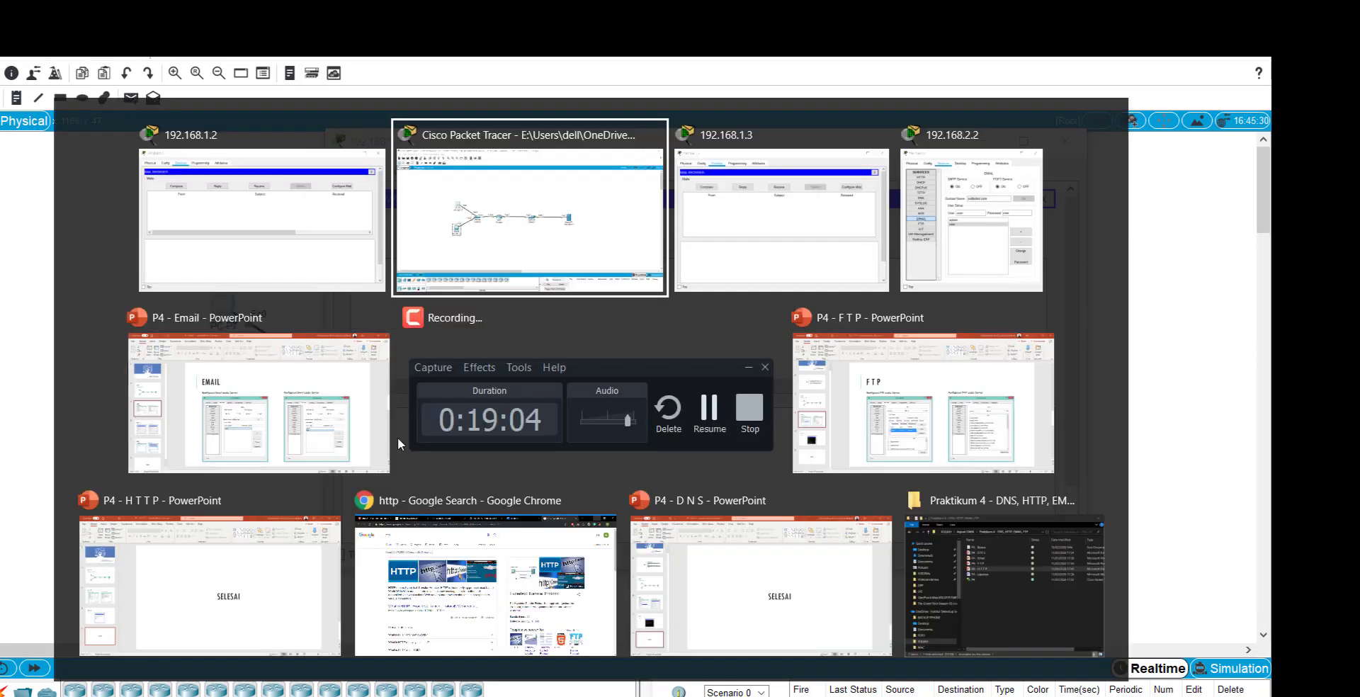
key(alt+Tab)
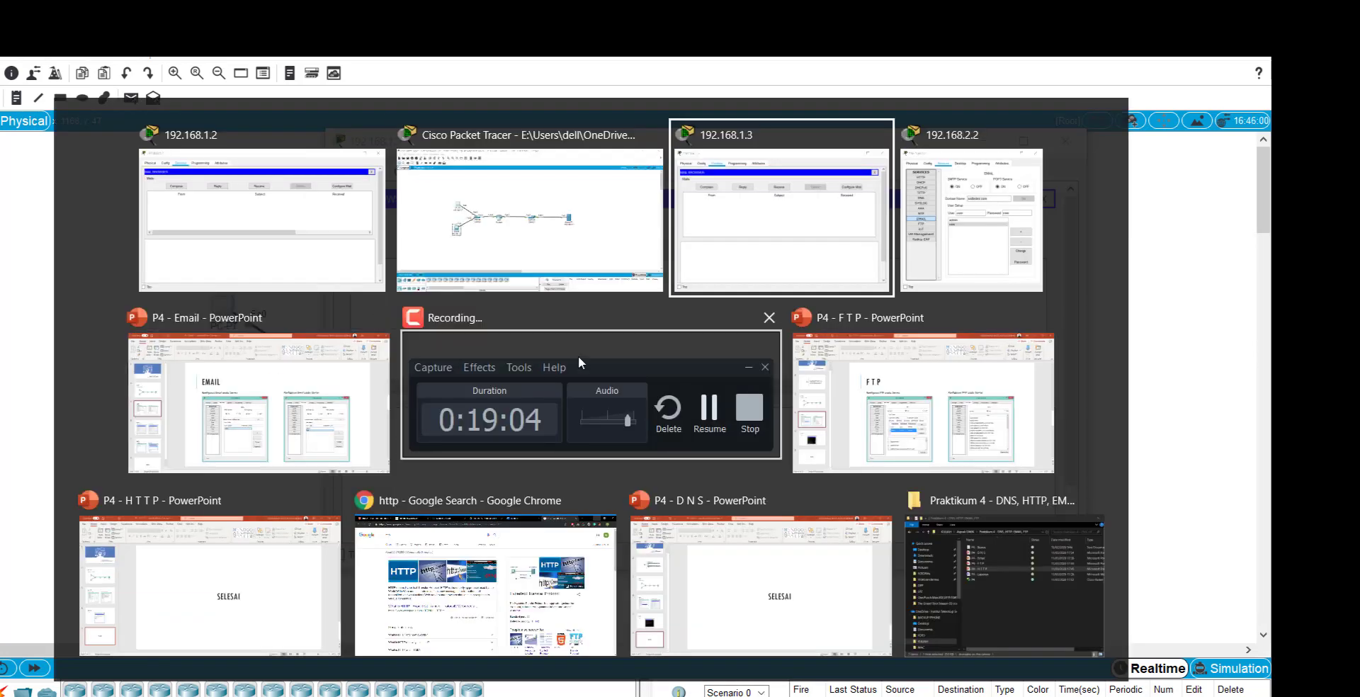
drag(751, 159, 963, 279)
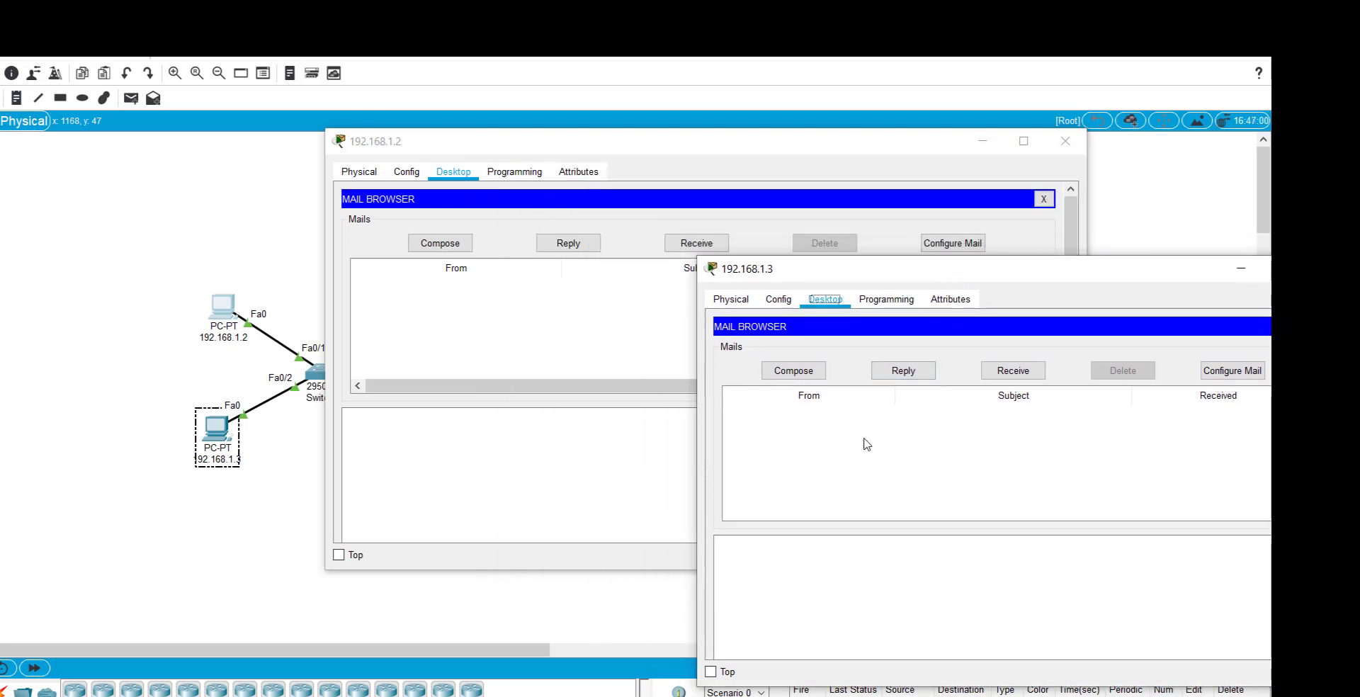
click(571, 473)
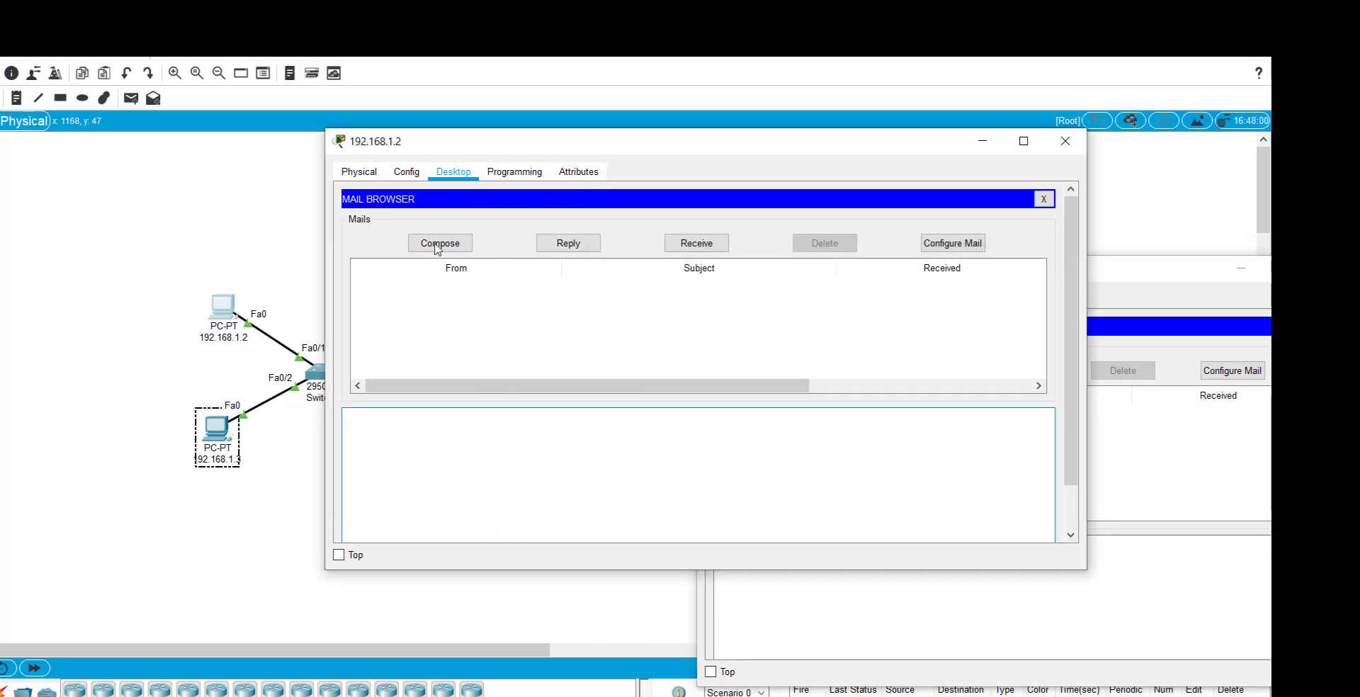
Compose a mail to the user account's address, subject 'Hello', body 'This is a test', and send it.
click(439, 247)
click(498, 222)
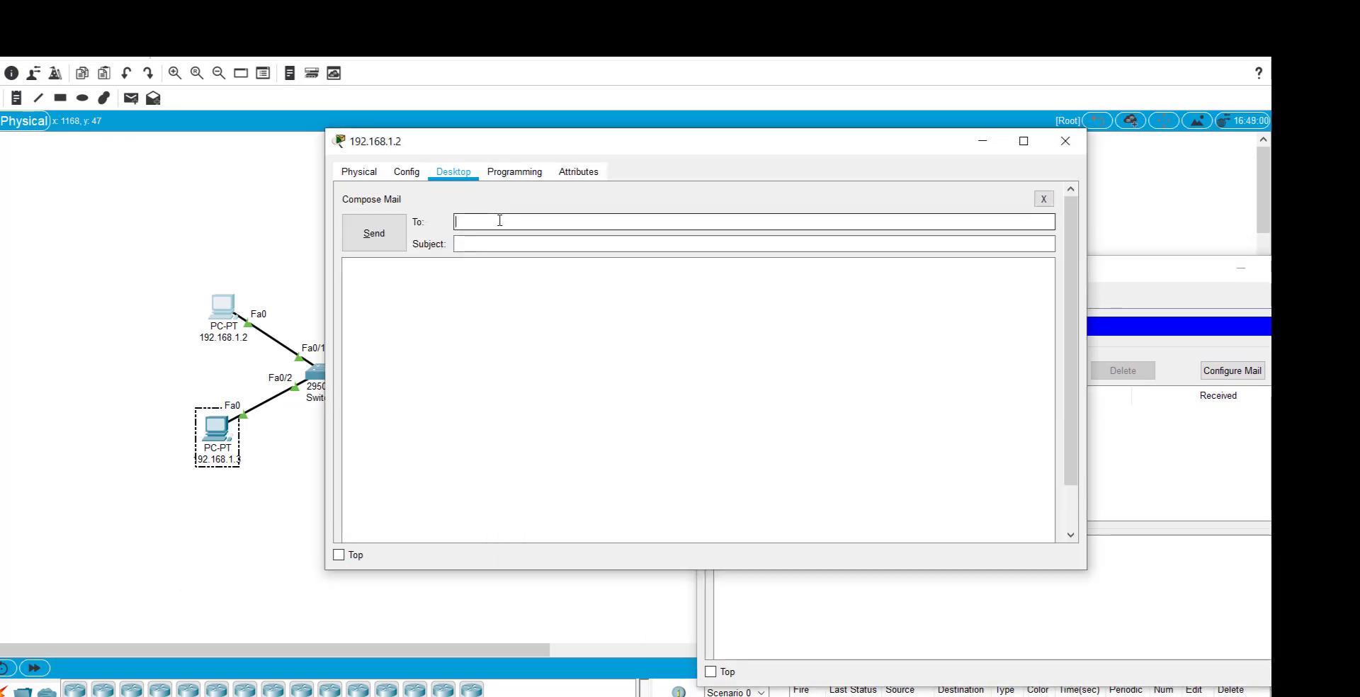
text(user@sisfro)
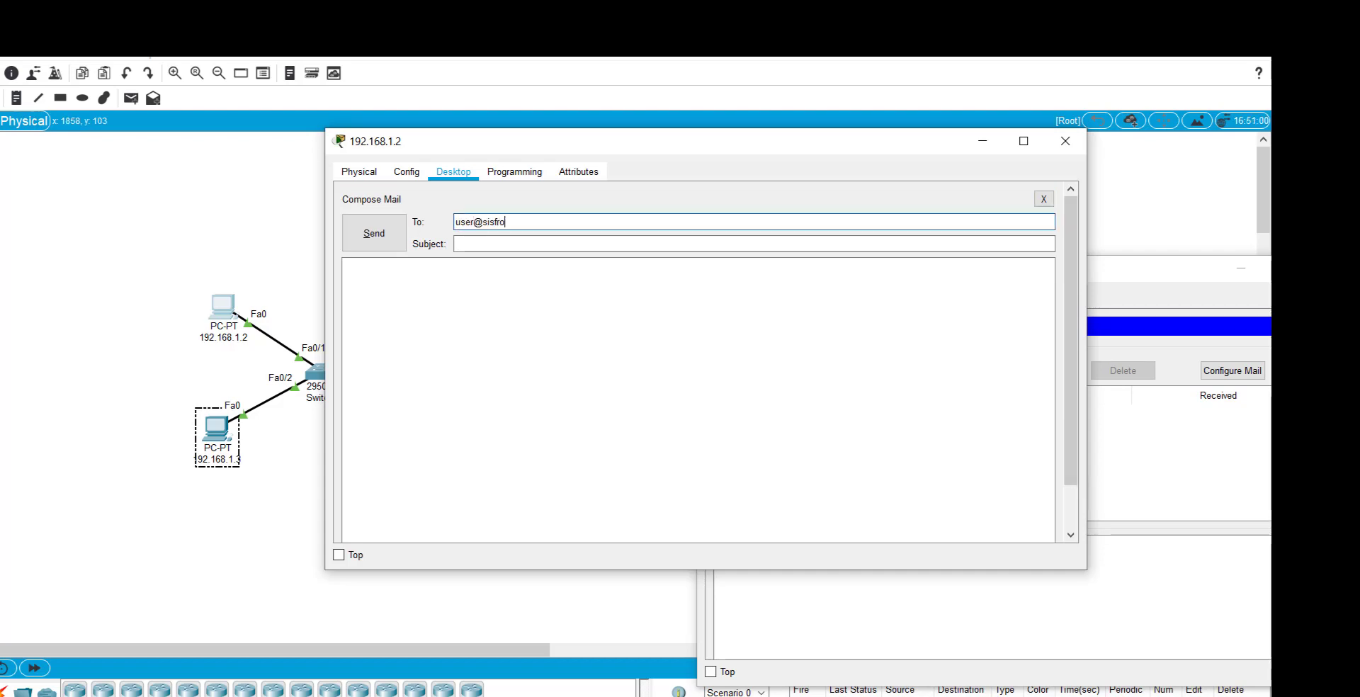
key(BackSpace)
key(BackSpace)
text(ordns)
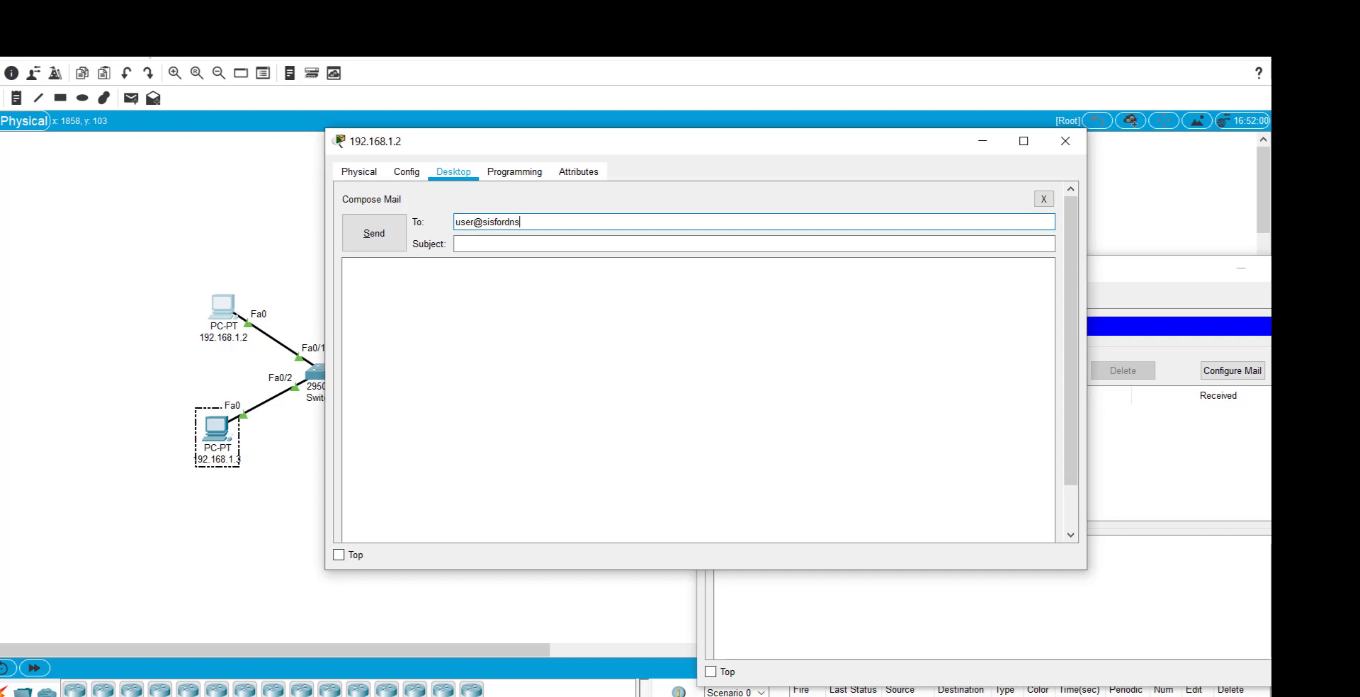
text(.com)
click(457, 244)
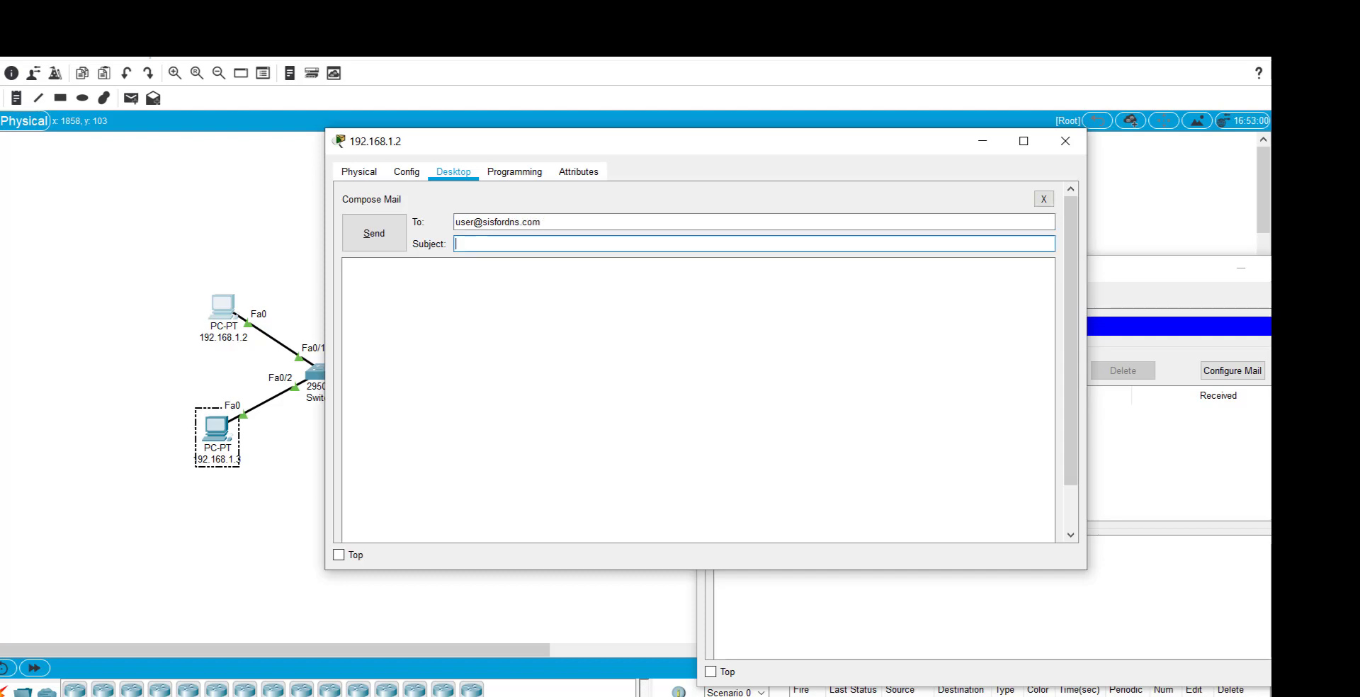
text(Hello)
click(345, 266)
text(This is a test)
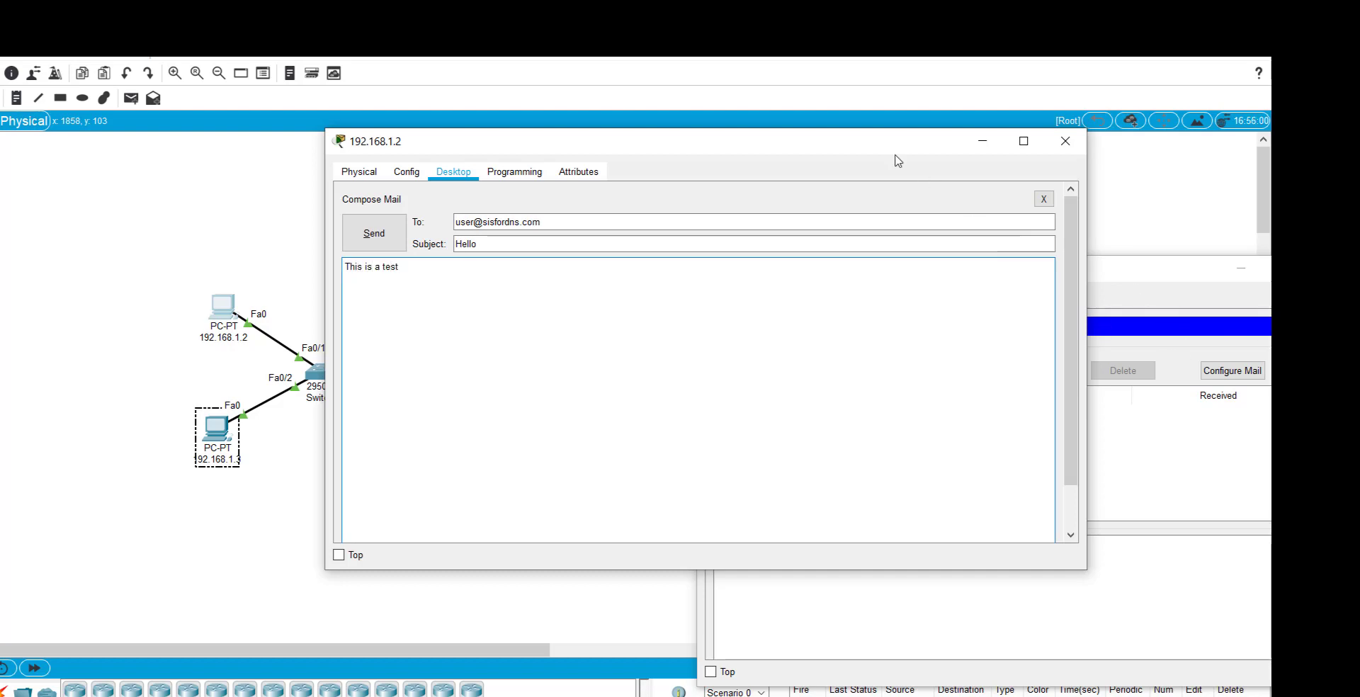
drag(876, 155, 598, 133)
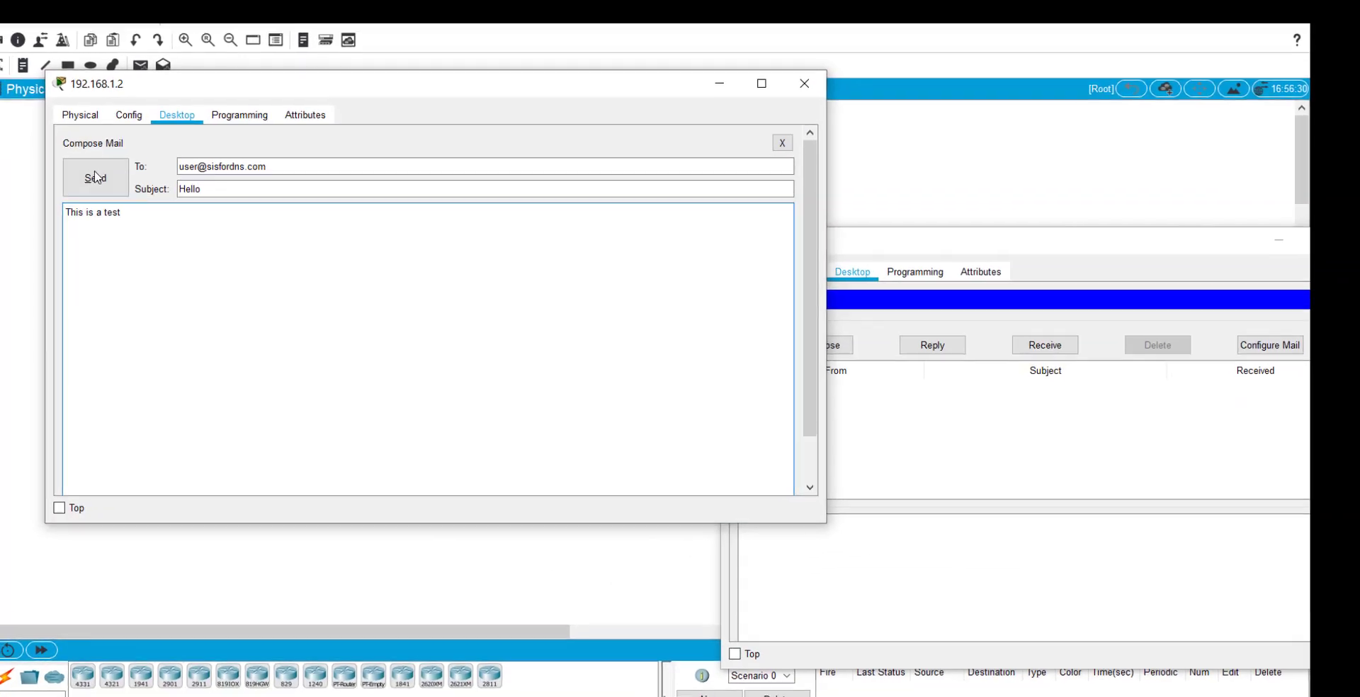
click(95, 177)
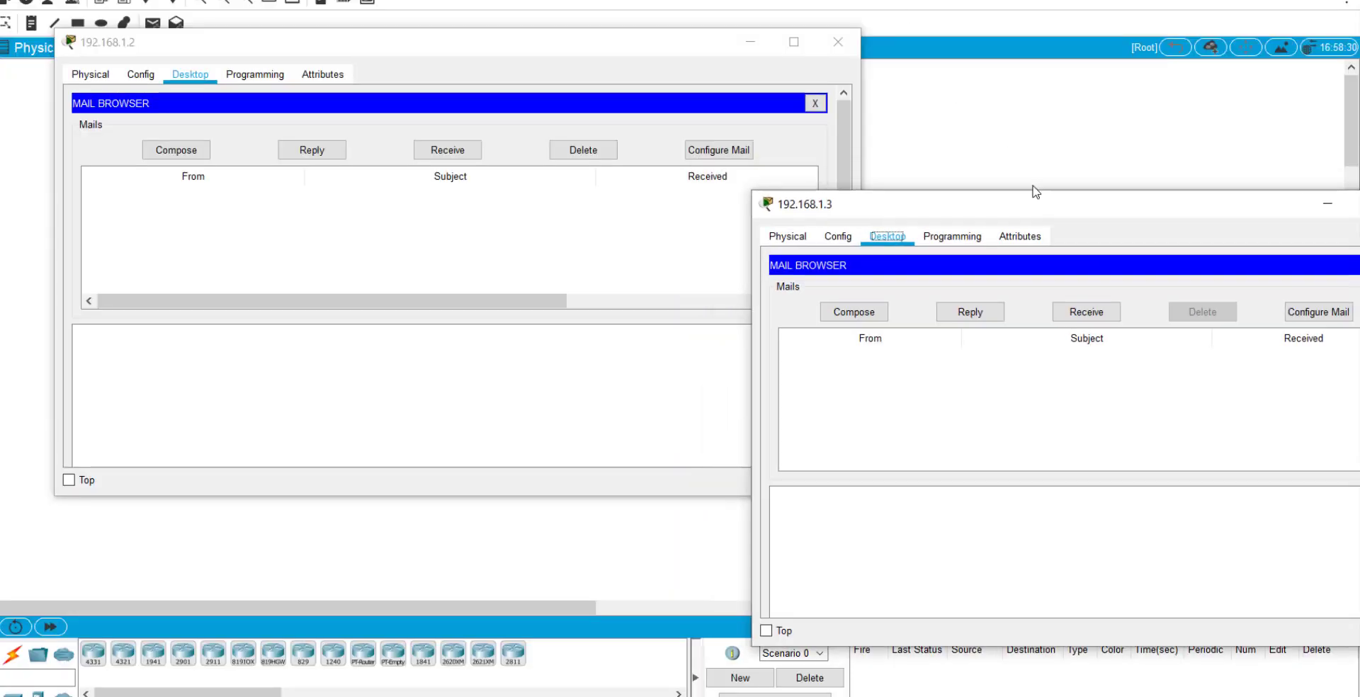
On PC 192.168.1.3, receive the Hello mail and send a reply reading 'helooooooooooooooo'.
drag(1054, 209, 669, 61)
click(712, 165)
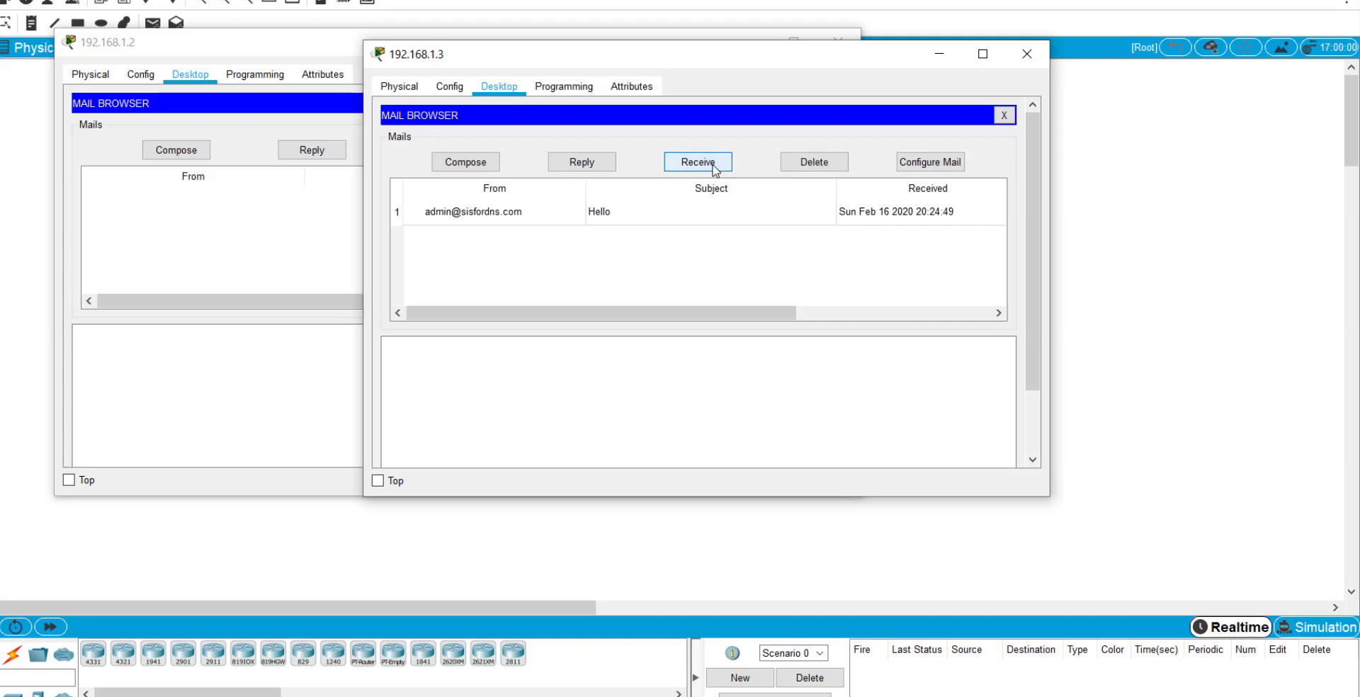
drag(704, 312, 435, 304)
click(450, 224)
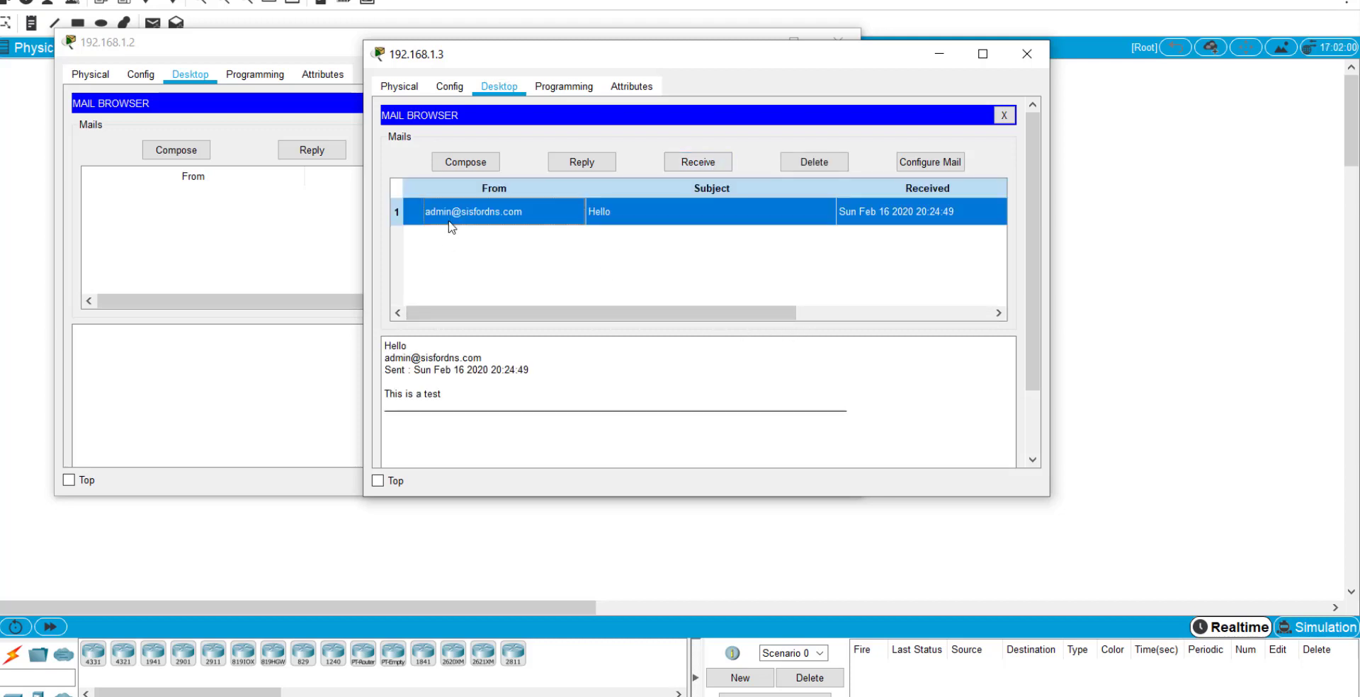
click(578, 166)
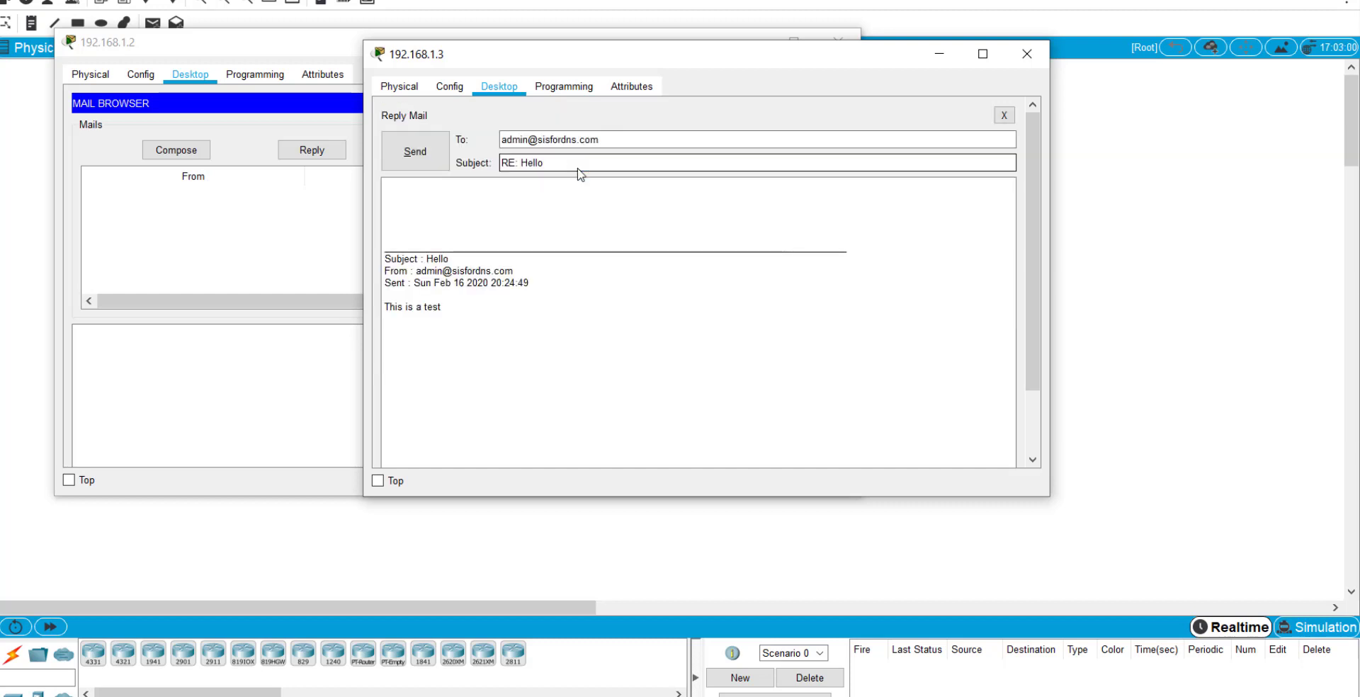
click(484, 206)
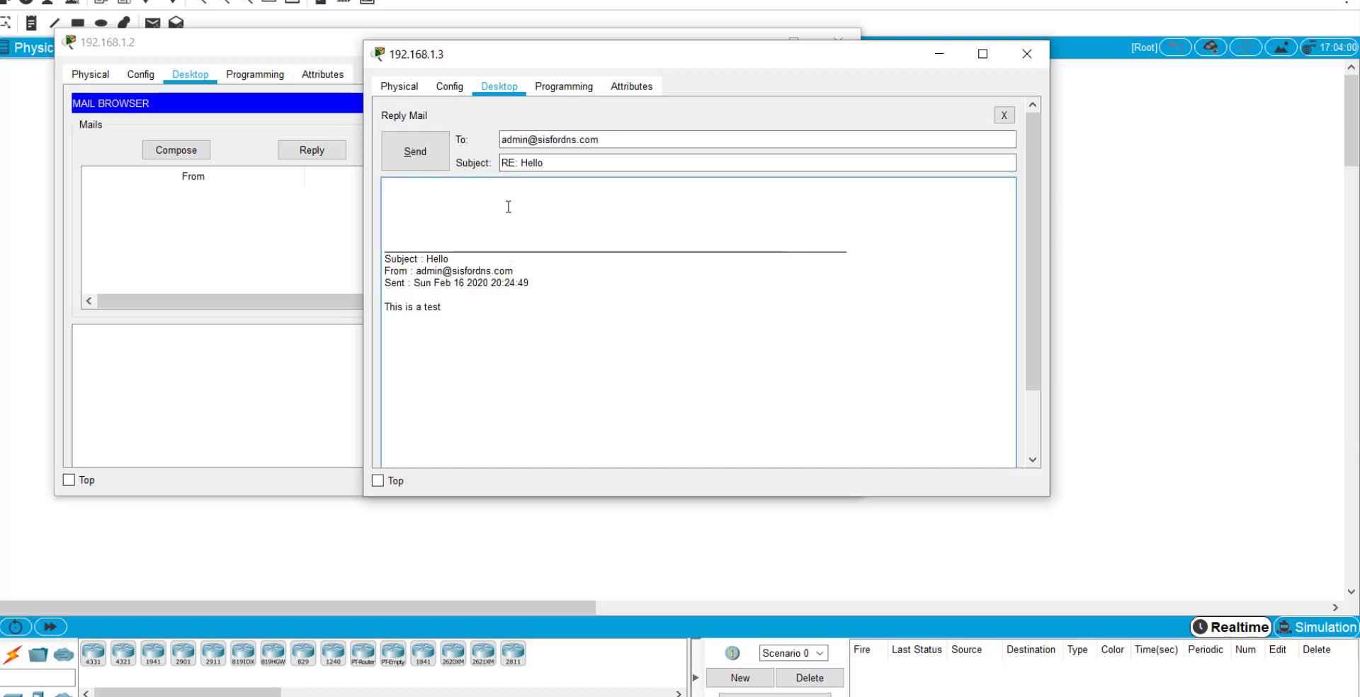
text(helooooooooooooooo)
click(416, 151)
On PC 192.168.1.2, fetch mail, delete the delivery failure notice, and read the RE: Hello reply.
click(239, 239)
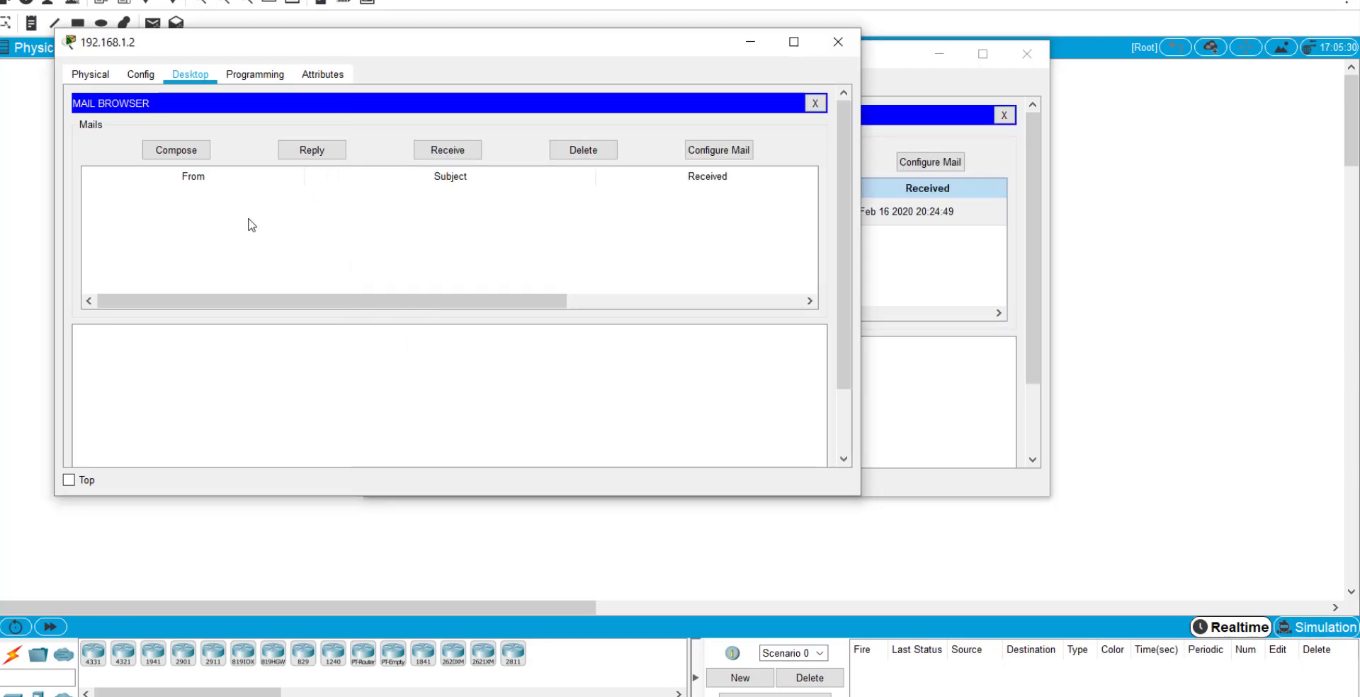
click(457, 154)
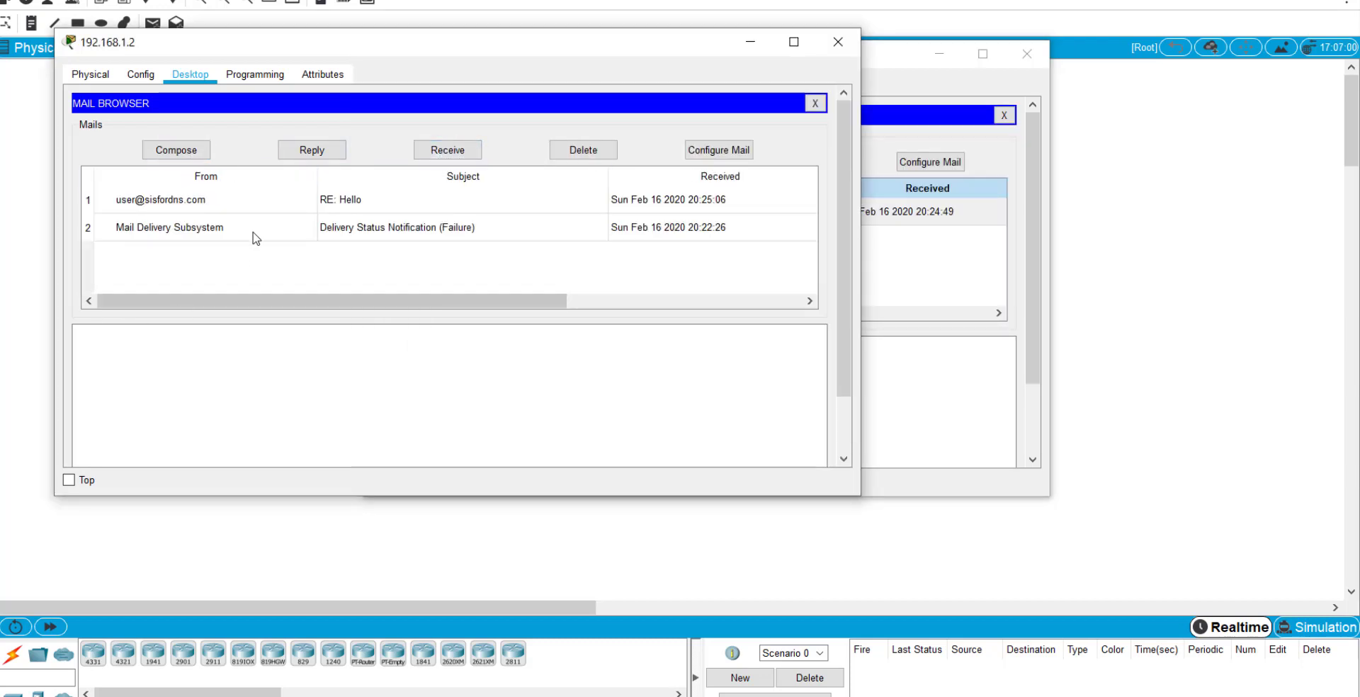
click(237, 206)
click(237, 228)
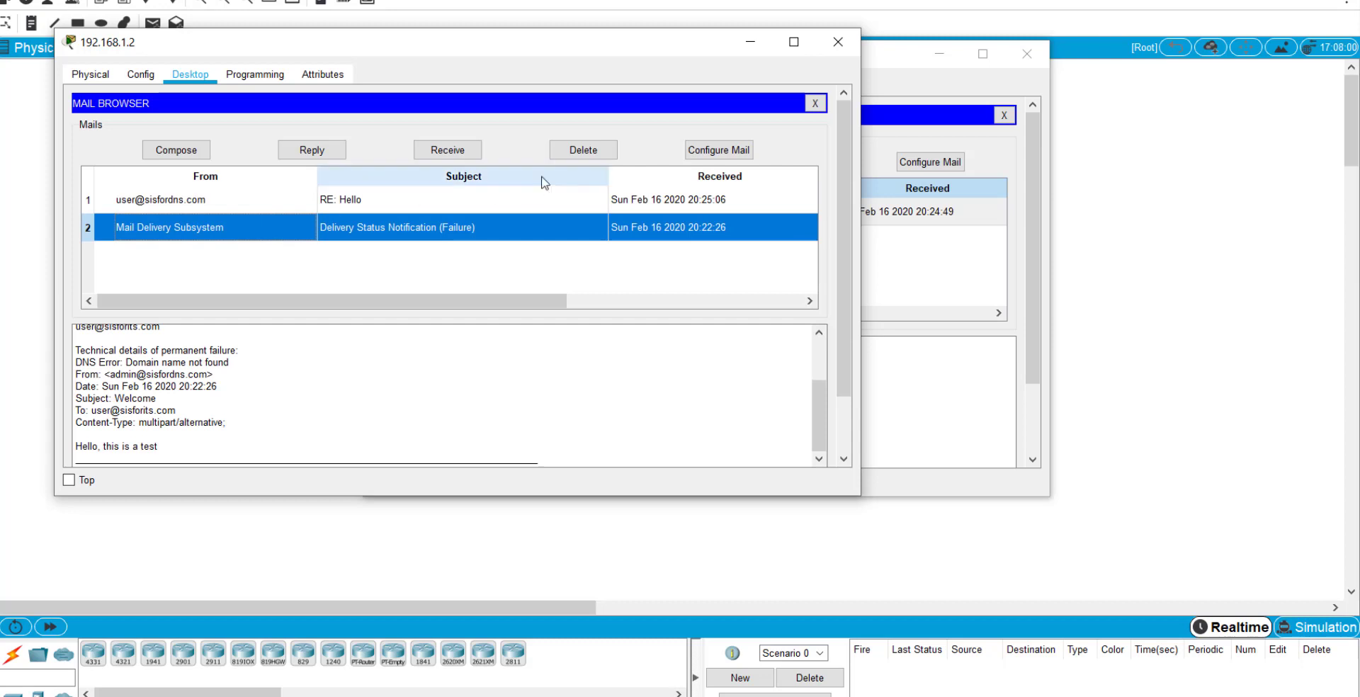
click(577, 149)
click(238, 211)
scroll(203, 379, up, 3)
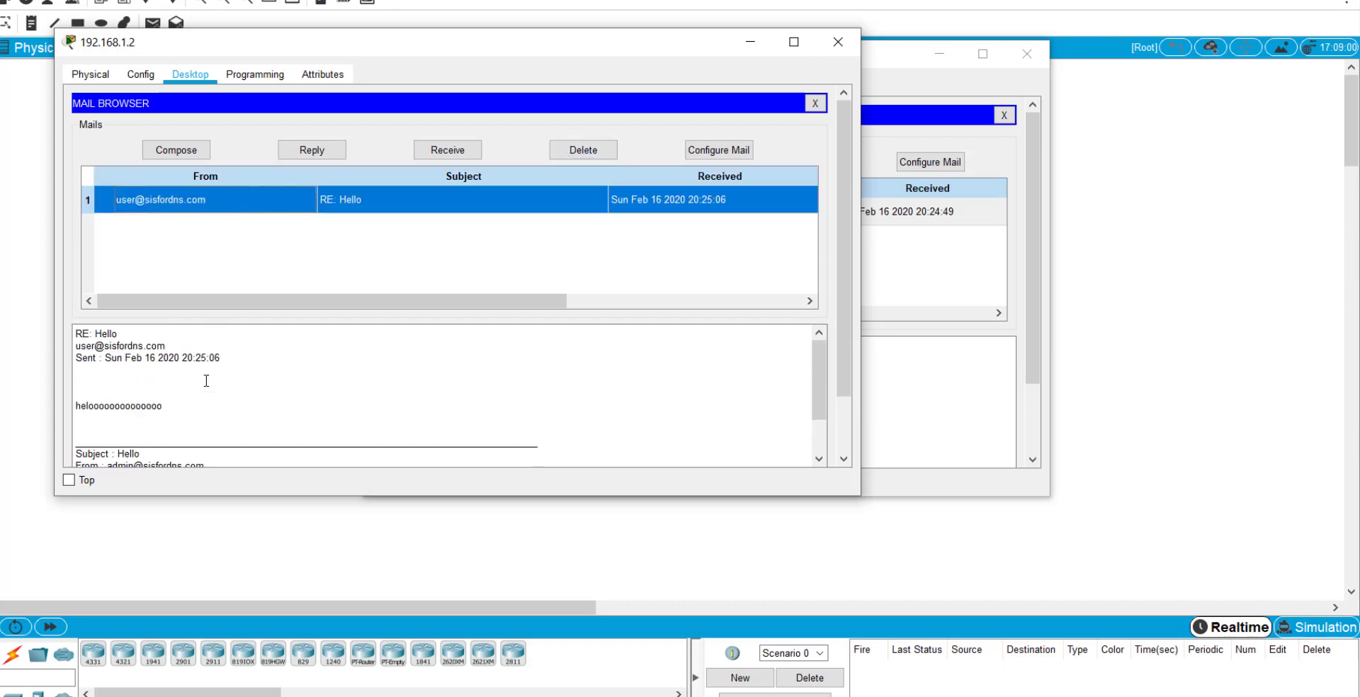
scroll(203, 391, down, 5)
click(408, 694)
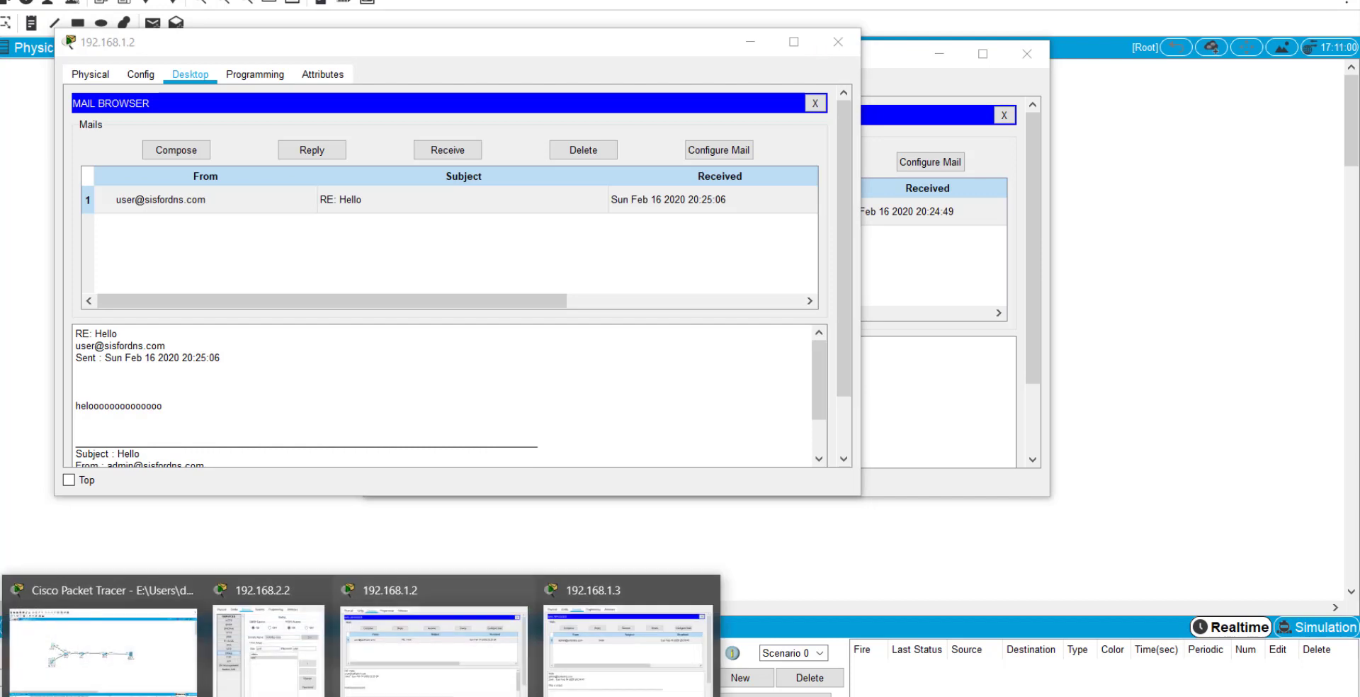
Page through Email slides 4 and 5 to the closing SELESAI slide.
click(349, 663)
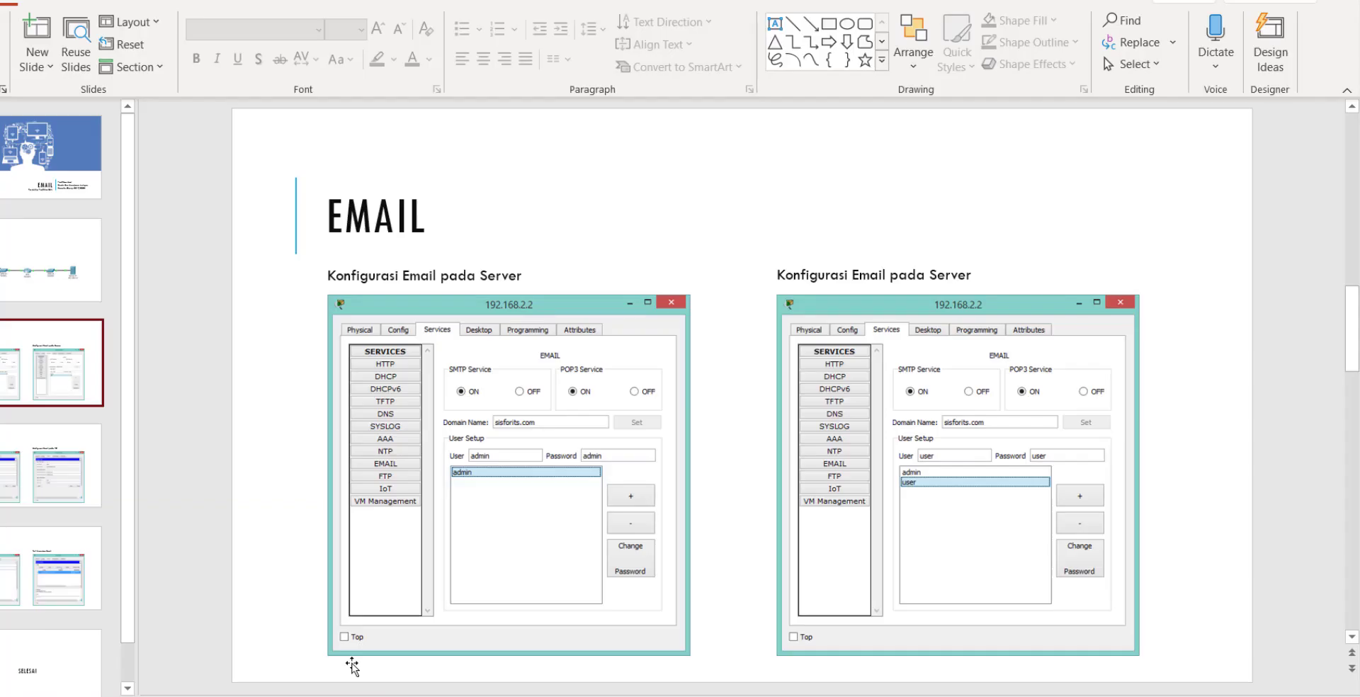
click(37, 500)
click(42, 563)
scroll(46, 567, down, 1)
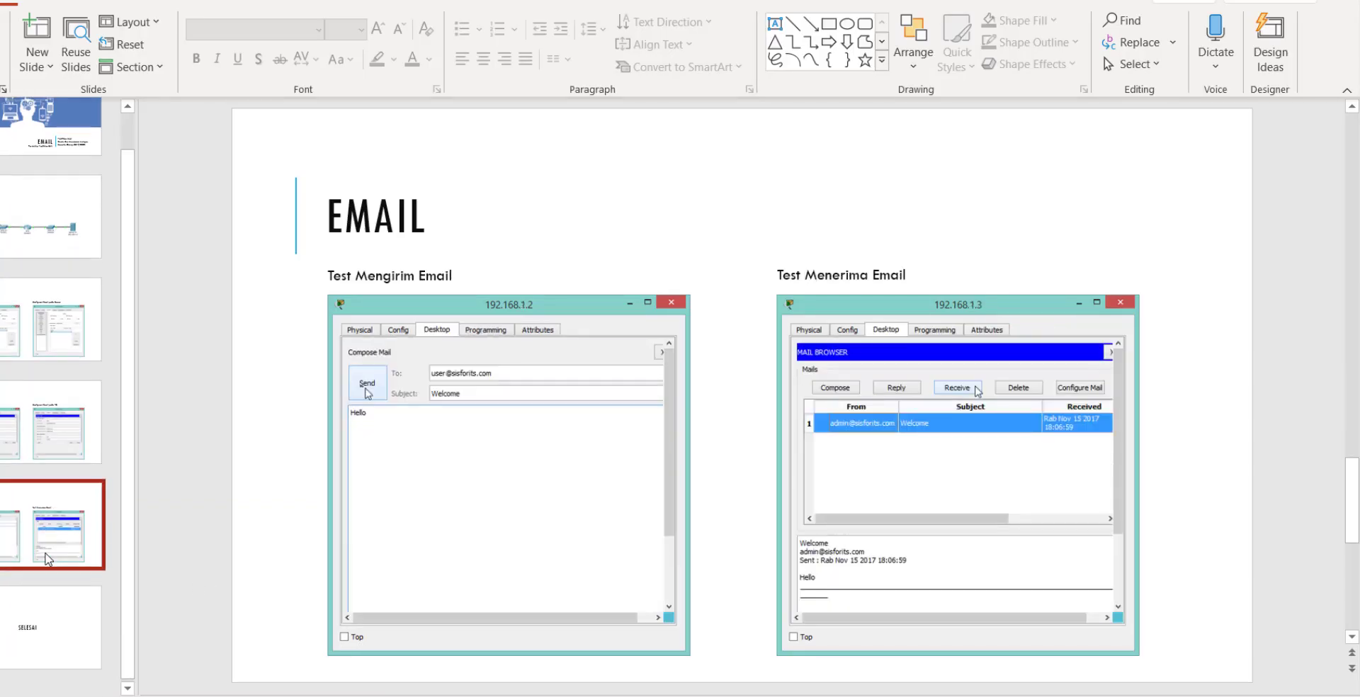
click(49, 613)
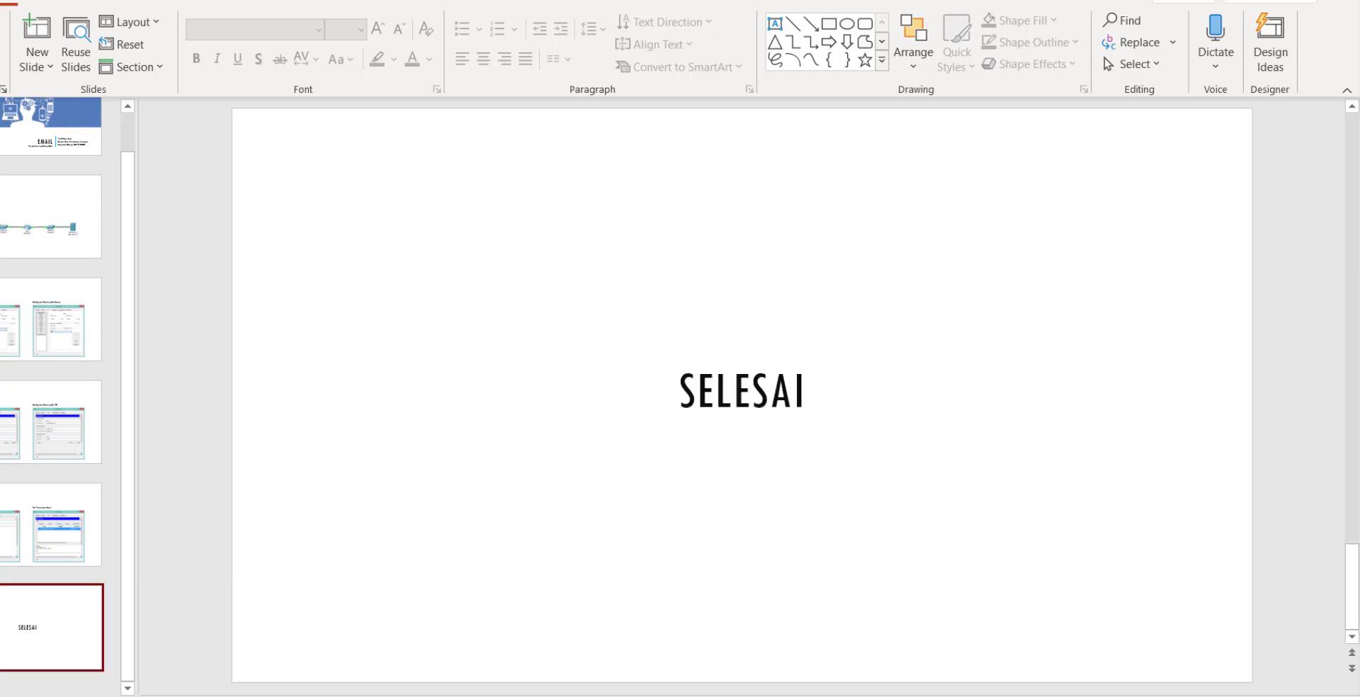
Switch to the DNS presentation and show its Praktikum ke-4 title slide.
mouse_move(407, 696)
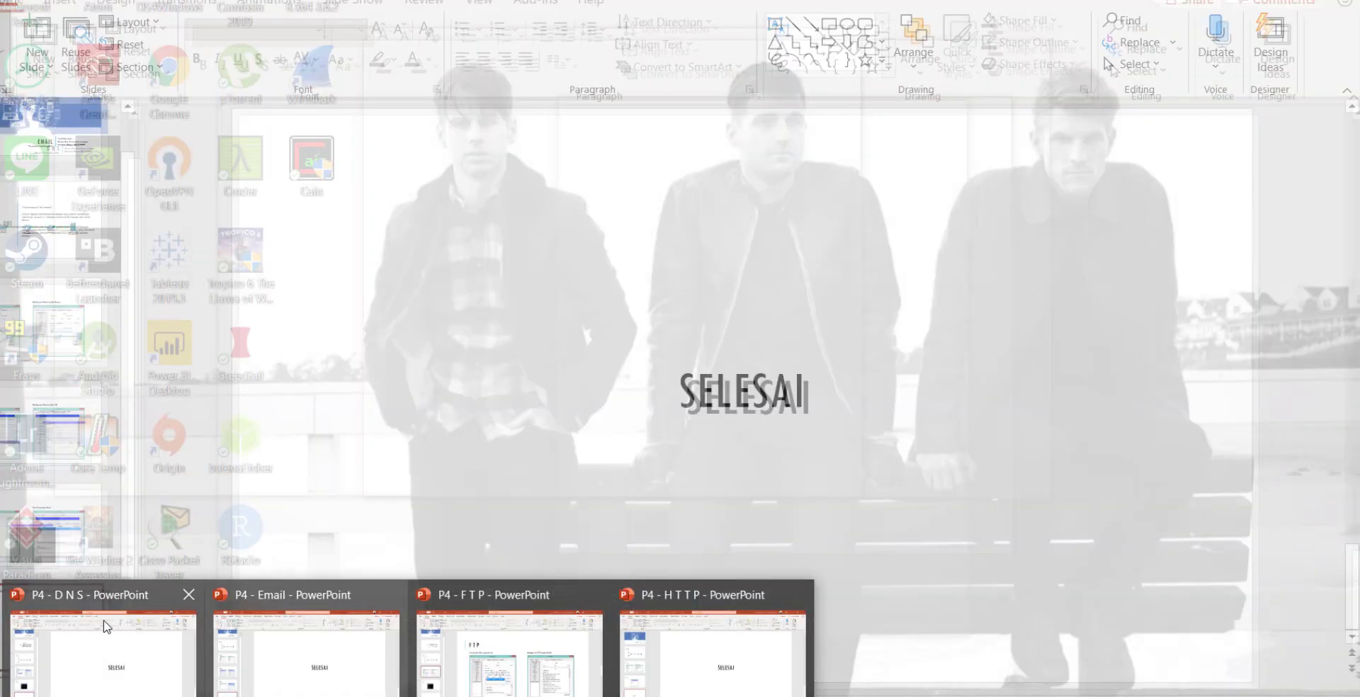
click(107, 626)
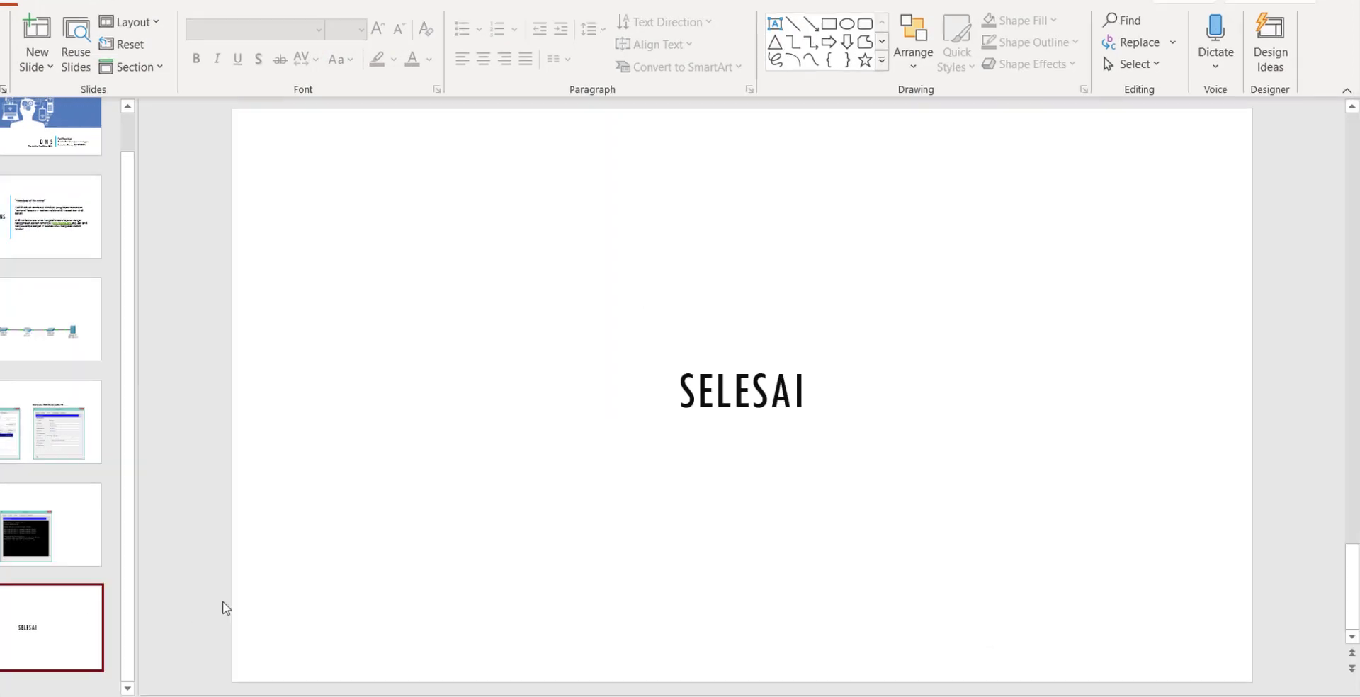
scroll(55, 427, up, 1)
click(48, 117)
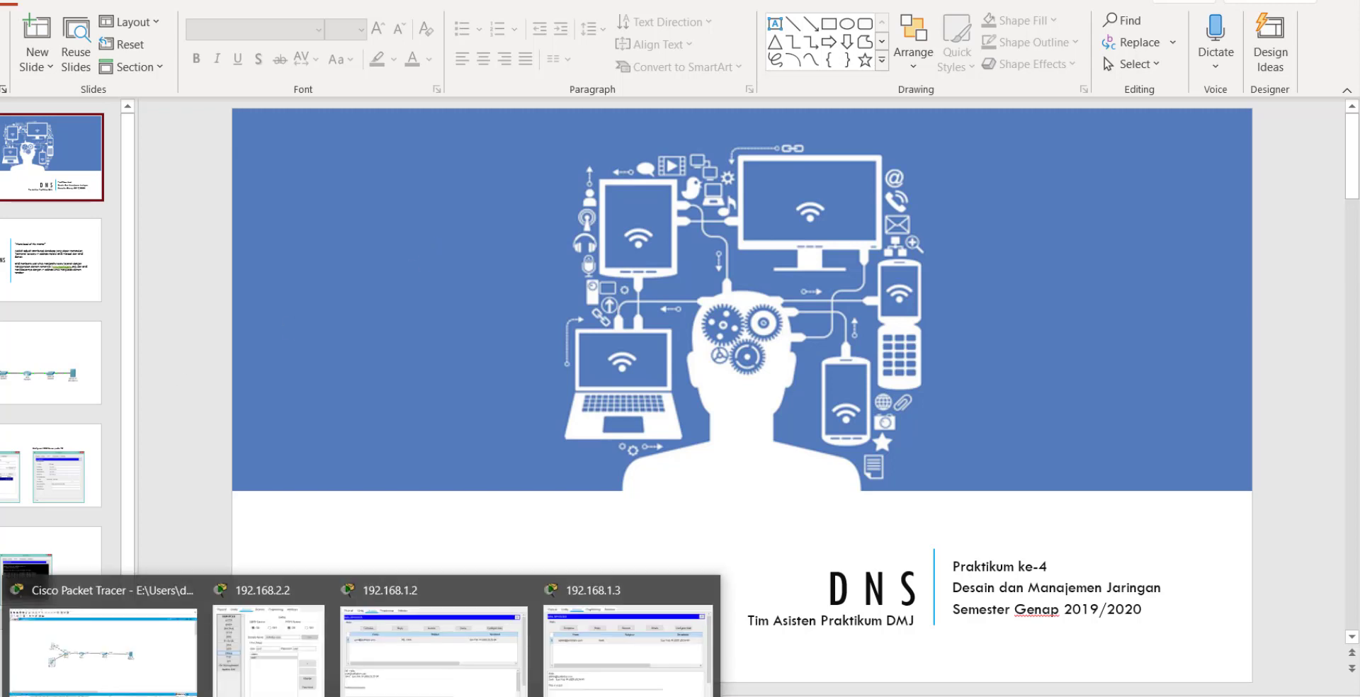
Close PC 192.168.1.3's mail window and show the HTTP presentation's title slide.
click(598, 632)
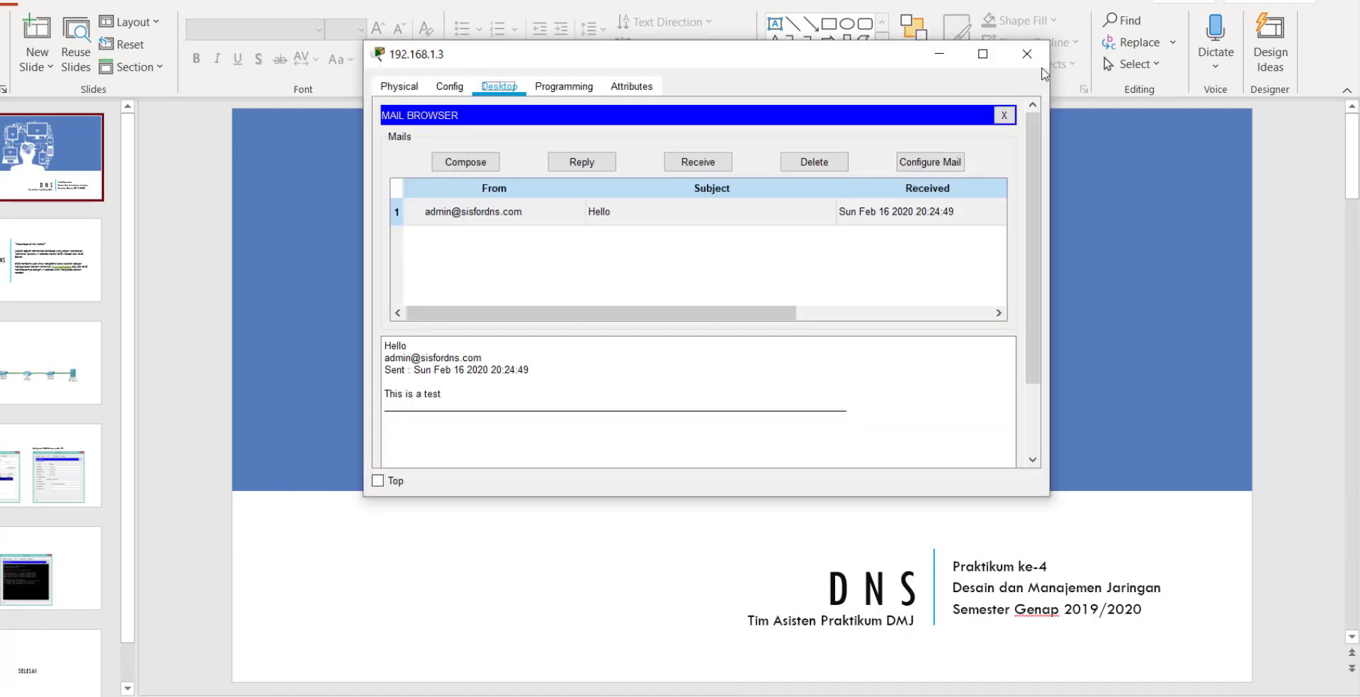
click(1026, 54)
mouse_move(362, 696)
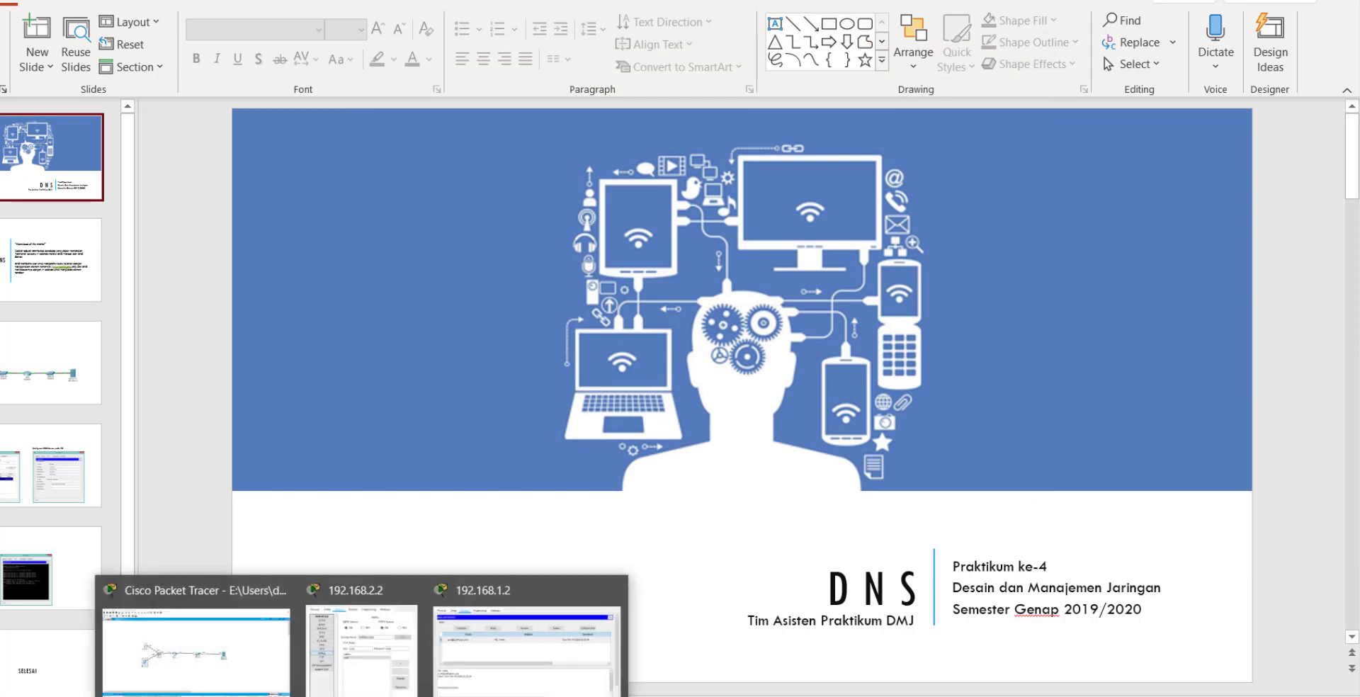
mouse_move(408, 696)
click(689, 660)
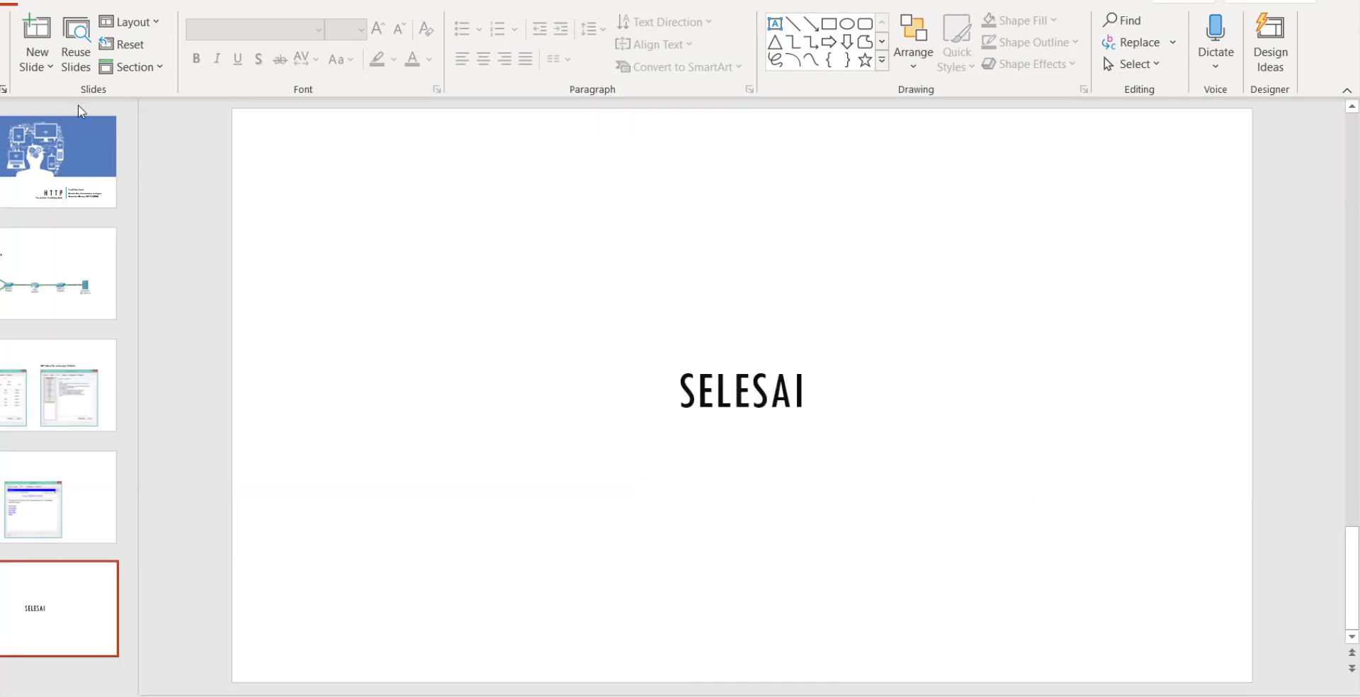
click(78, 134)
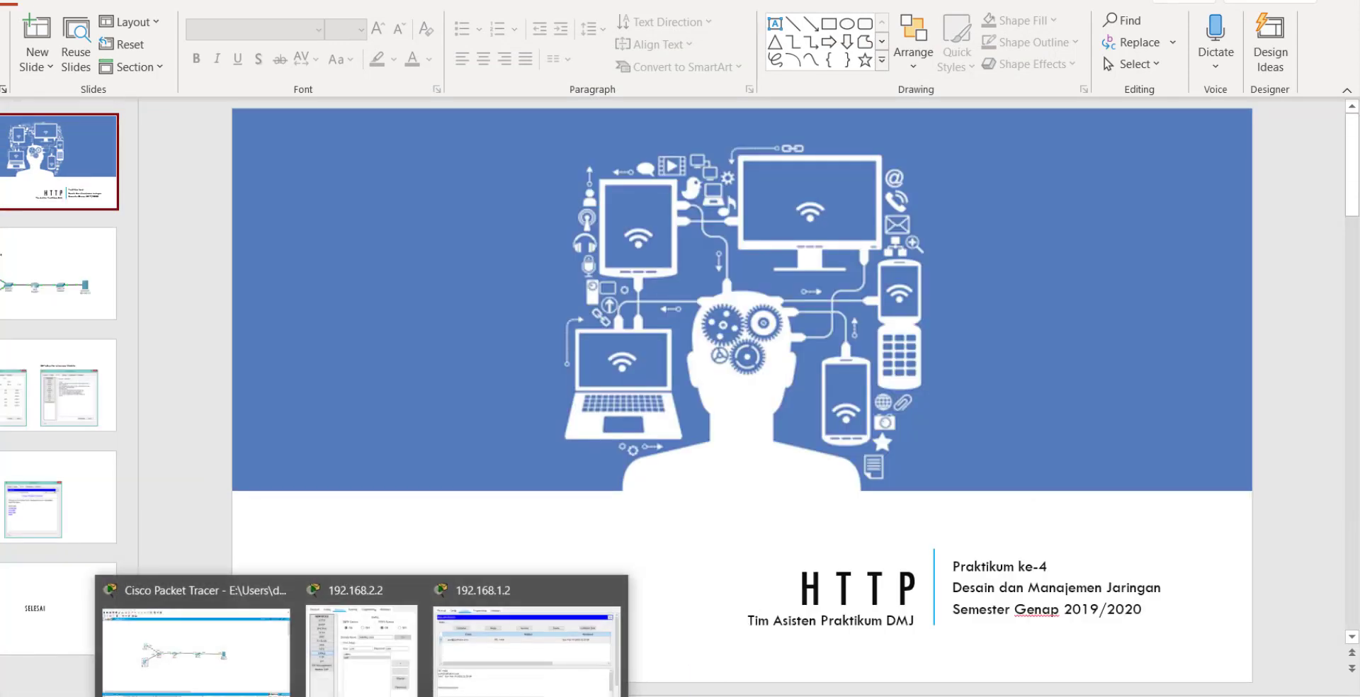
Review the FTP presentation, the EMAIL title slide, and the DNS presentation.
mouse_move(408, 696)
click(511, 655)
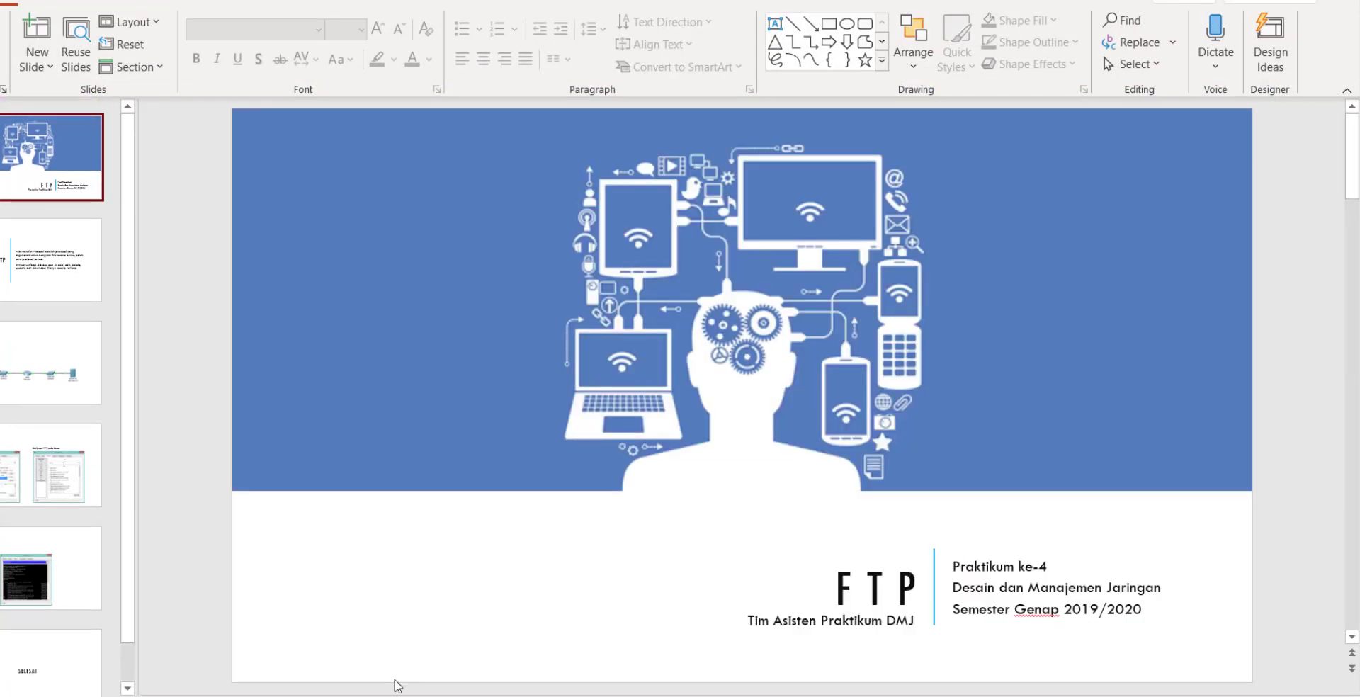
click(328, 642)
scroll(50, 163, up, 2)
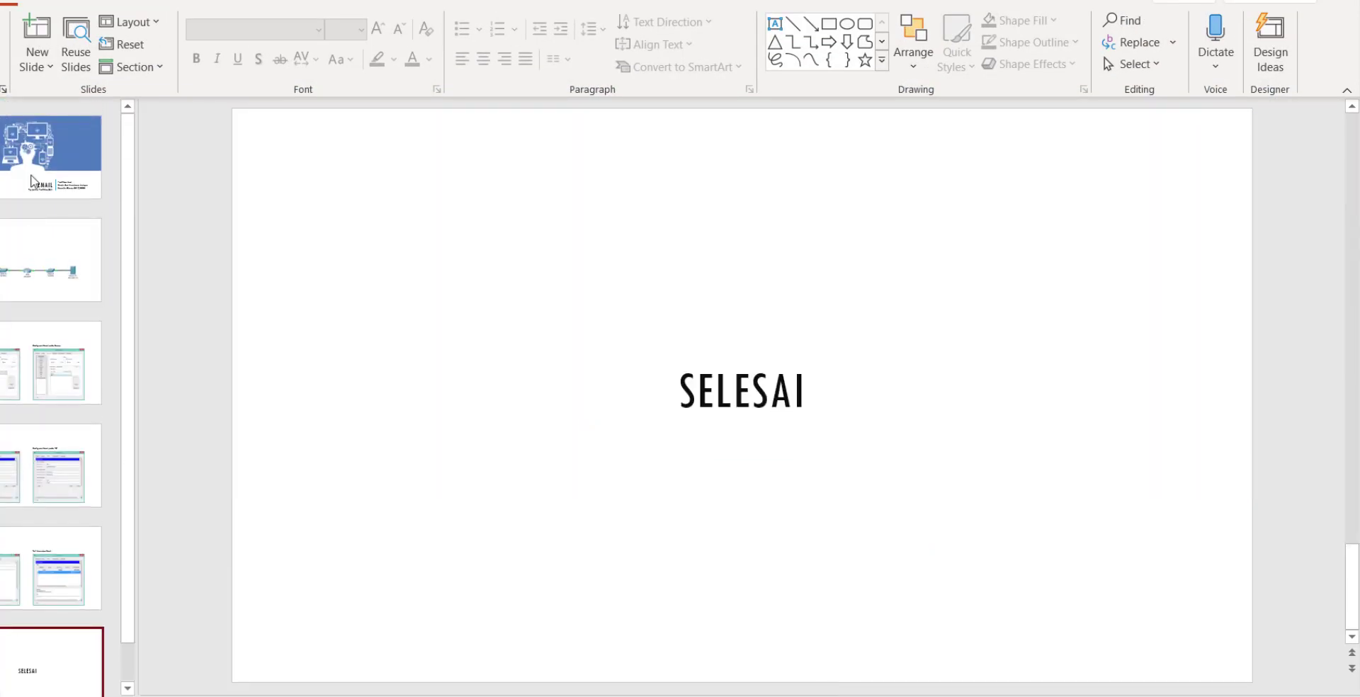
click(32, 160)
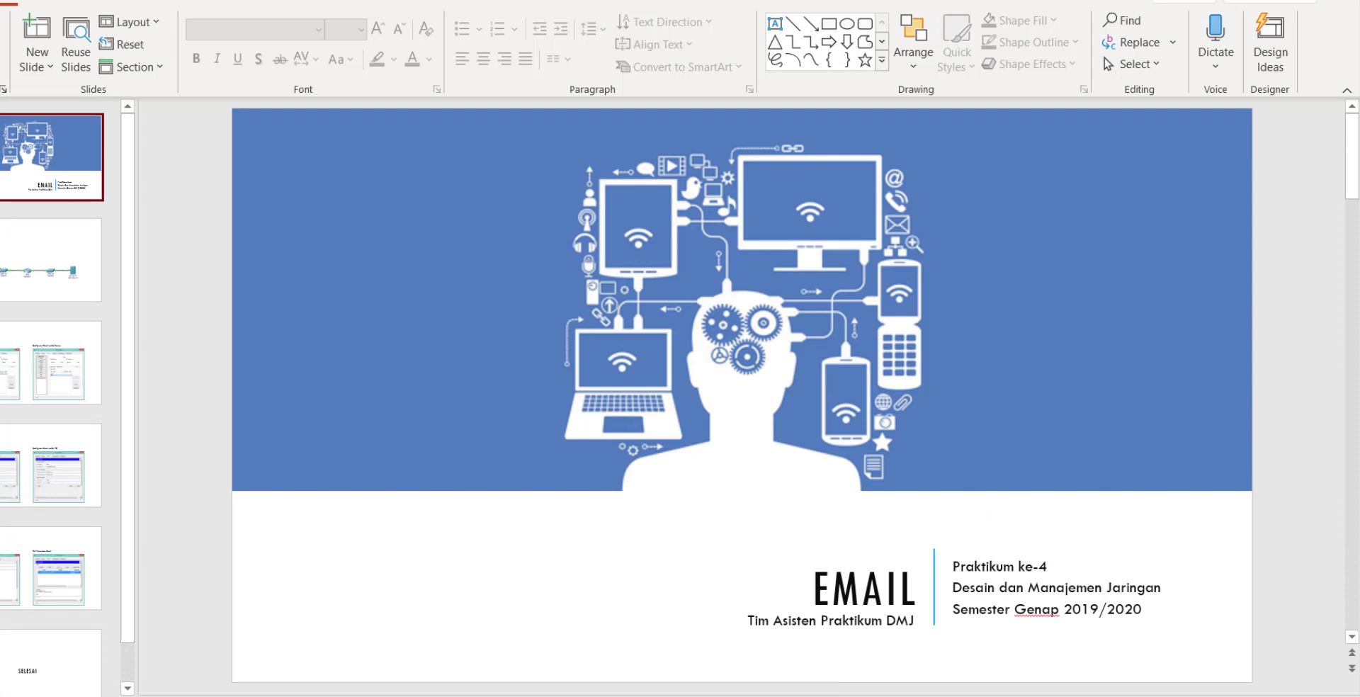
mouse_move(230, 693)
click(155, 671)
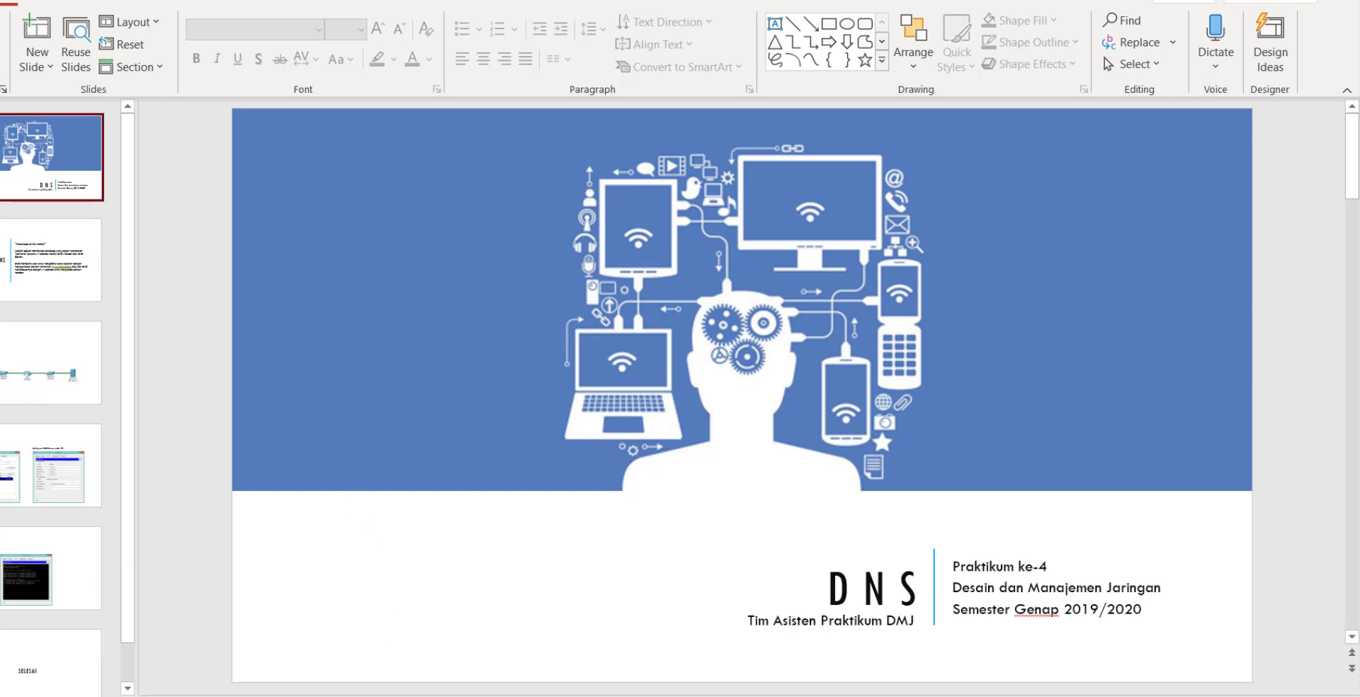
Return to the Packet Tracer topology, then open the P4 - Laporan report from the project folder.
click(267, 674)
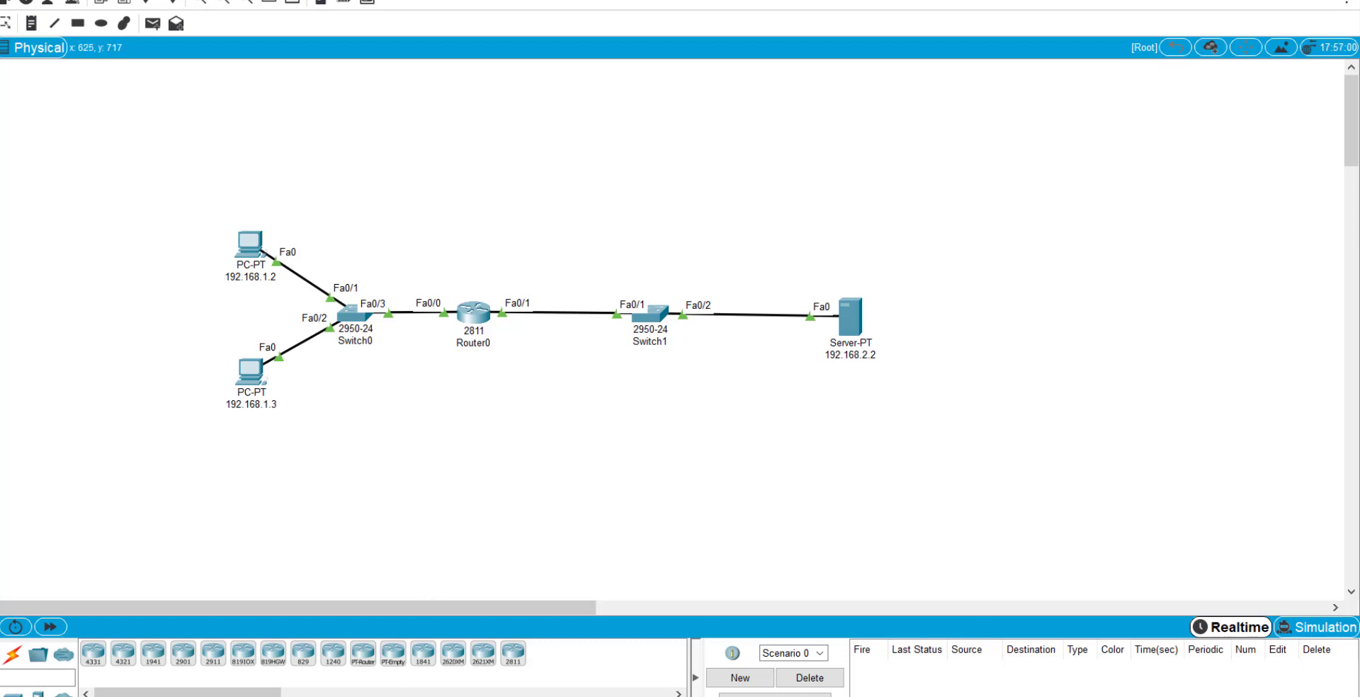
key(alt+Tab)
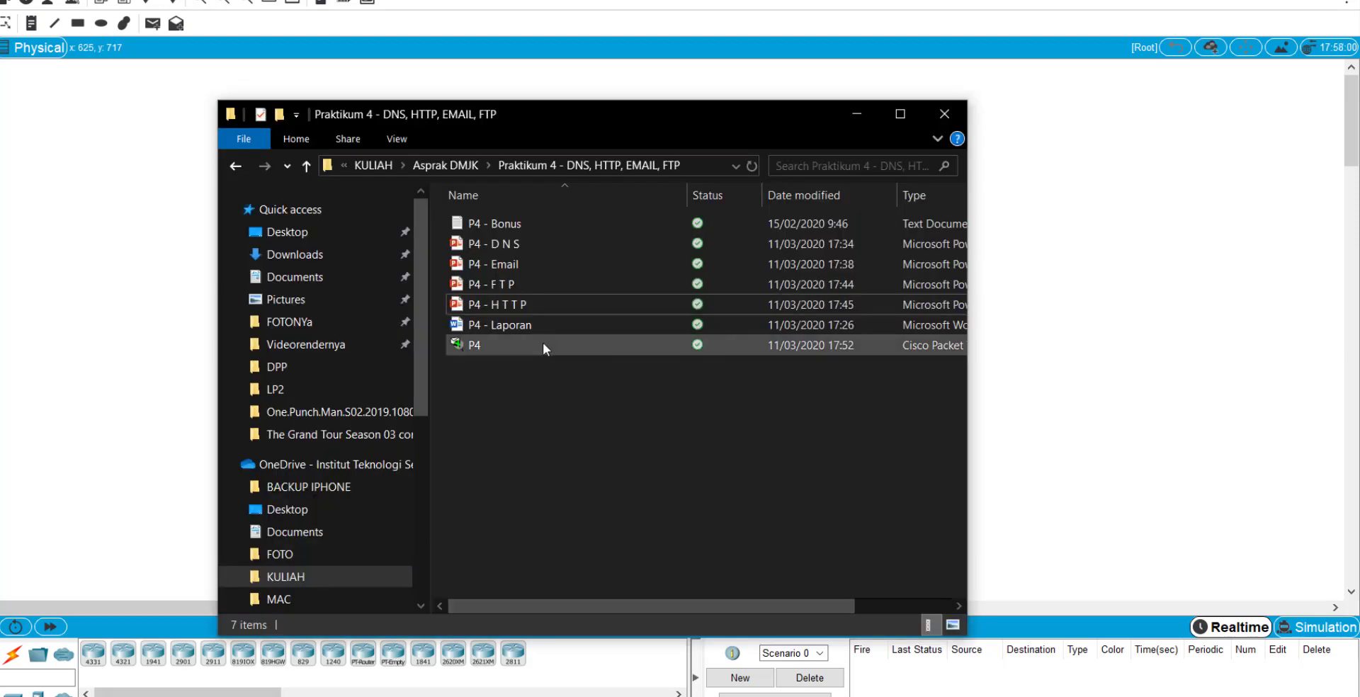
double_click(542, 325)
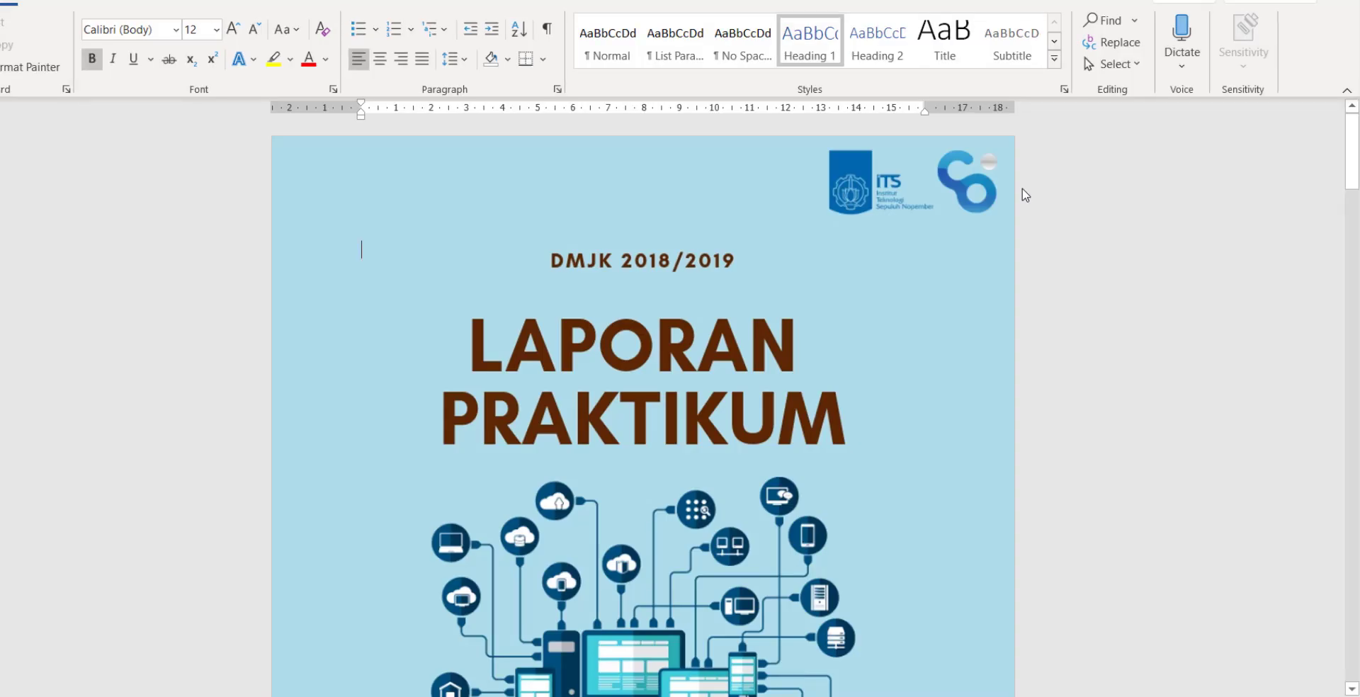
Scroll past the DMJK 2018/2019 cover page to the Soal Model assignment page.
scroll(751, 471, down, 3)
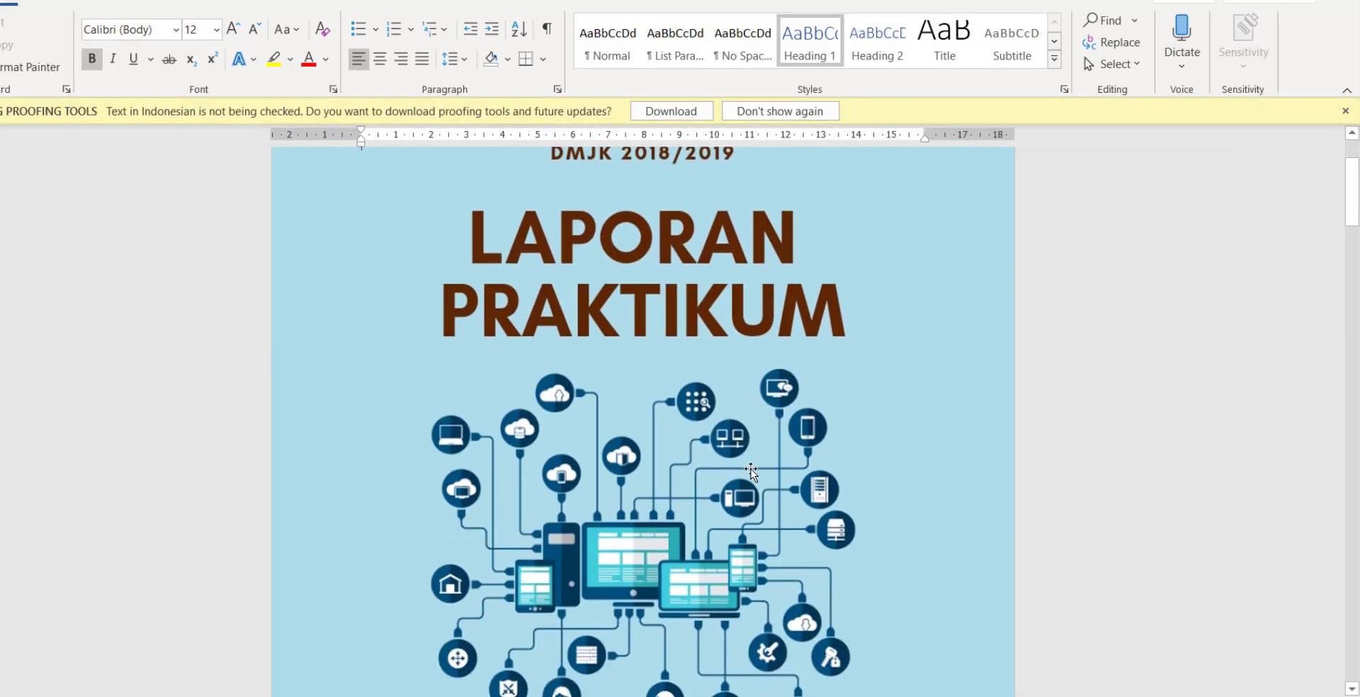
scroll(751, 471, down, 10)
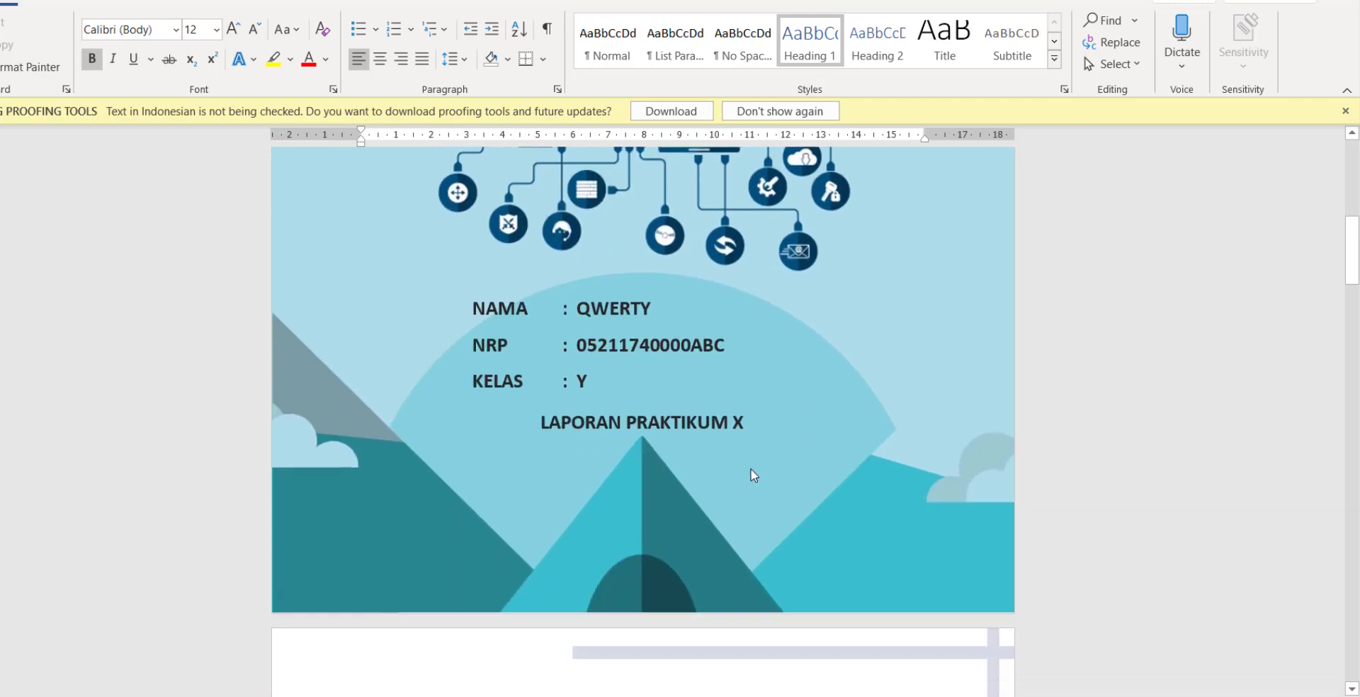
scroll(753, 476, down, 10)
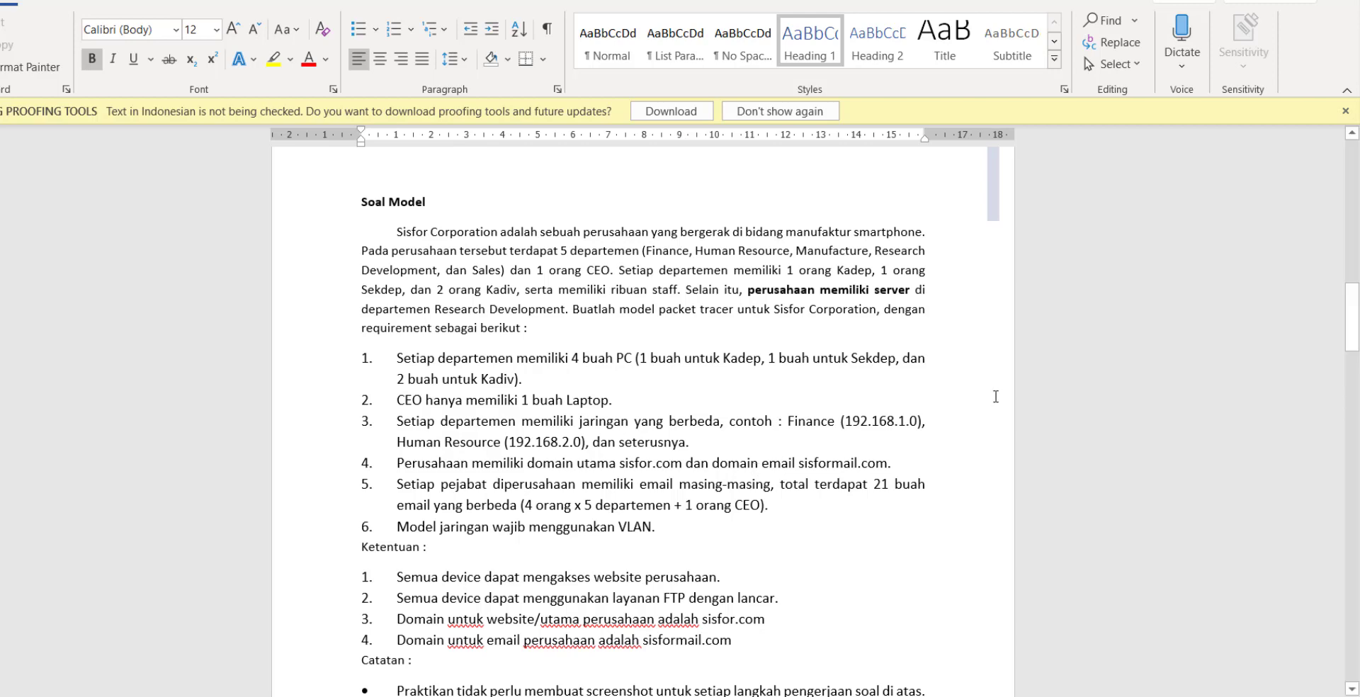
Highlight the main domain sisfor.com in requirement item 4.
scroll(995, 397, down, 1)
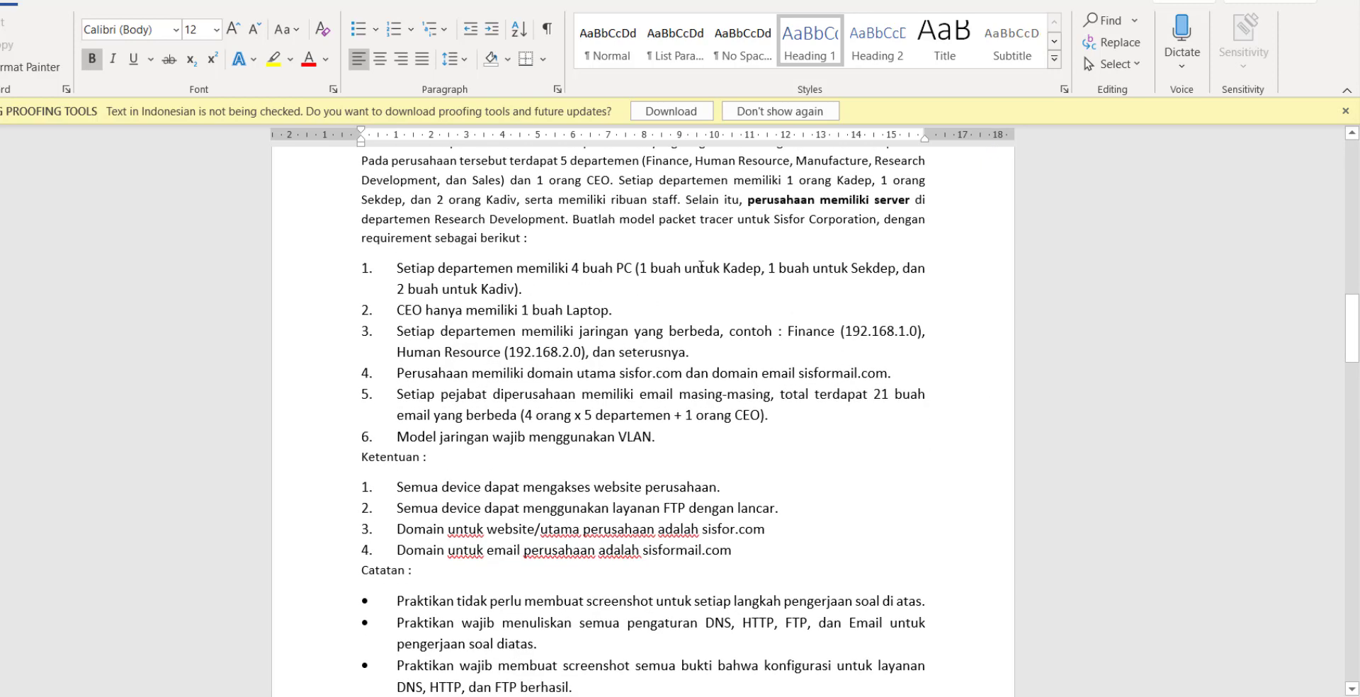
scroll(403, 320, down, 1)
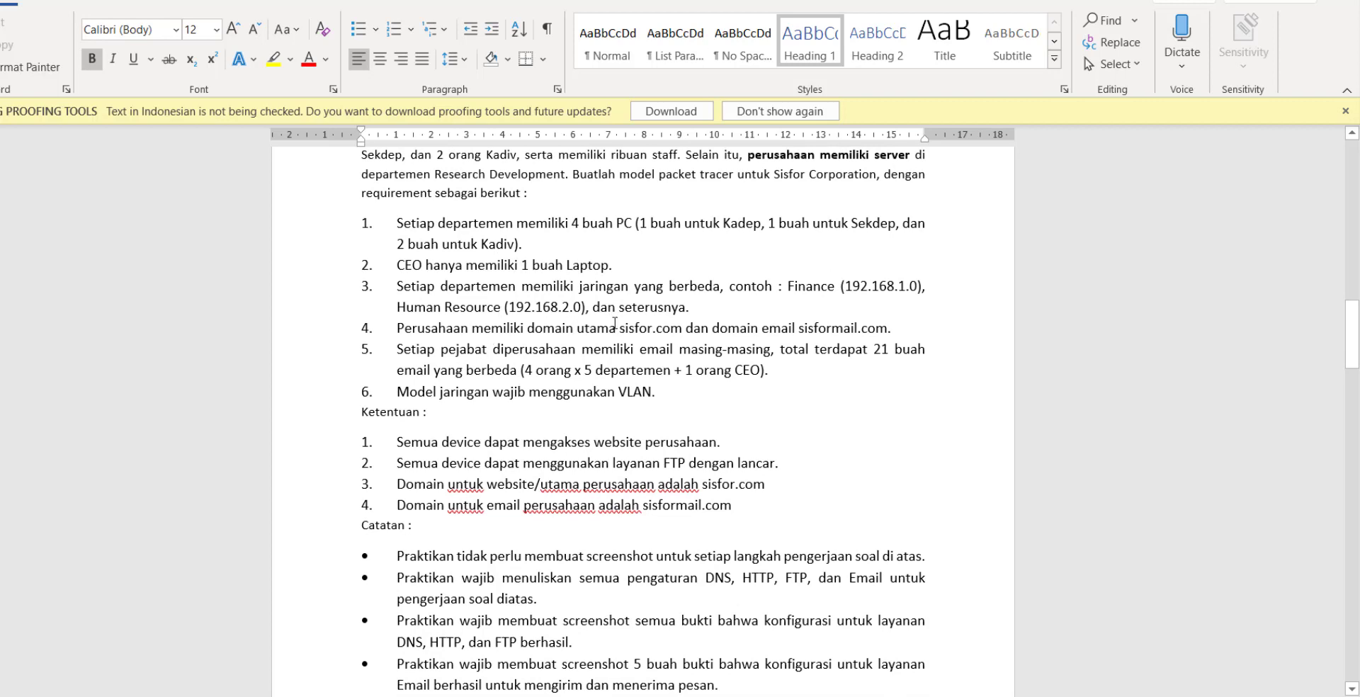
drag(619, 327, 683, 328)
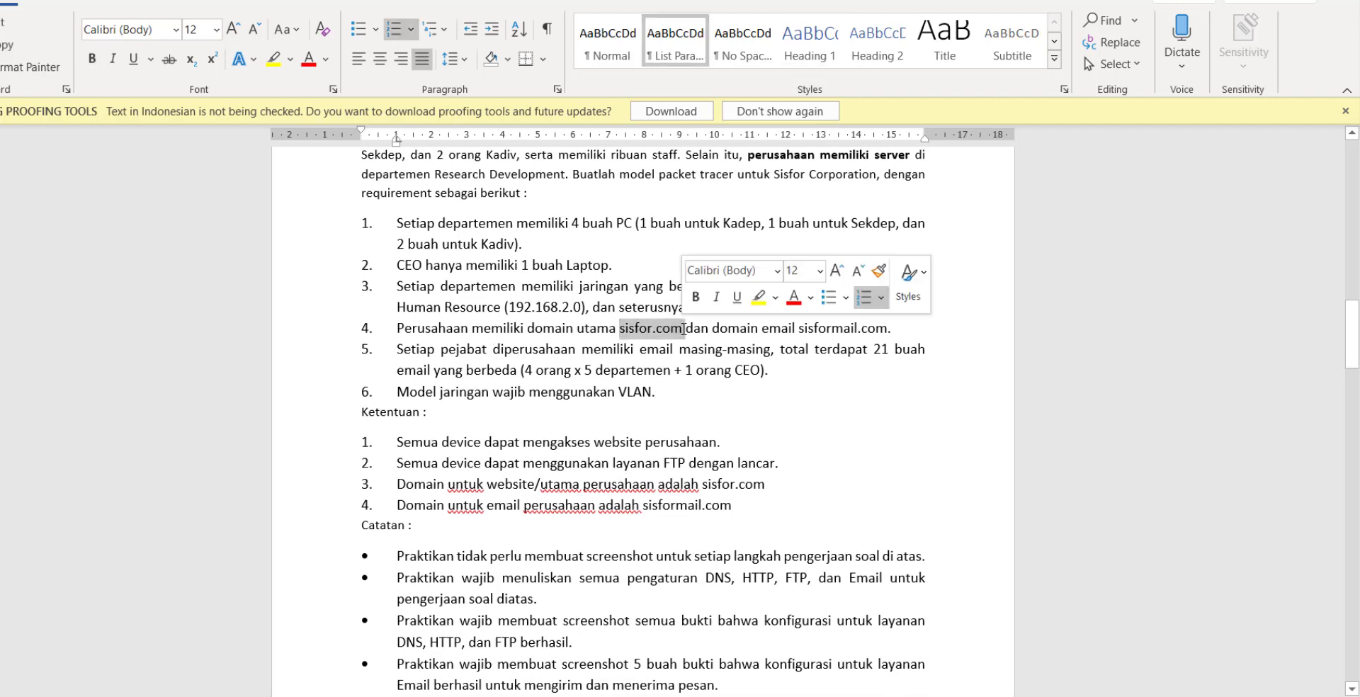
click(643, 370)
Highlight the email domain sisformail.com, then the main domain sisfor.com, in item 4.
scroll(677, 312, down, 1)
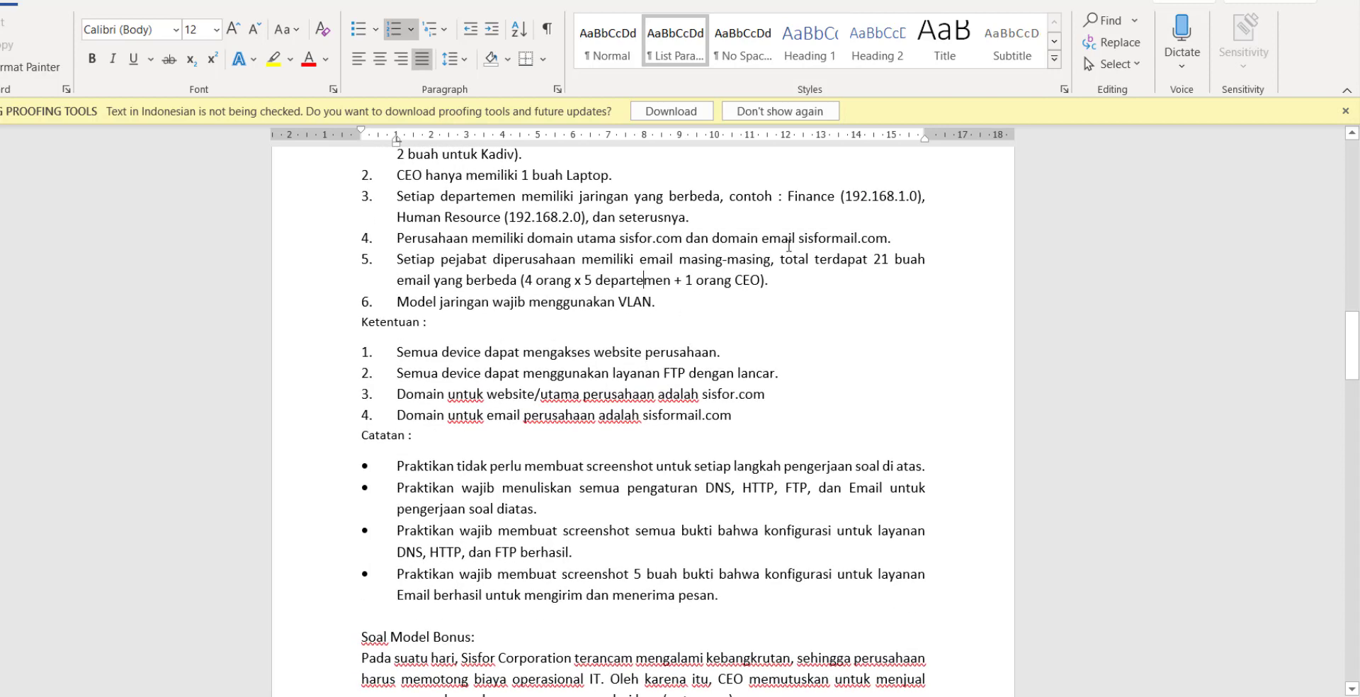
drag(798, 239, 873, 229)
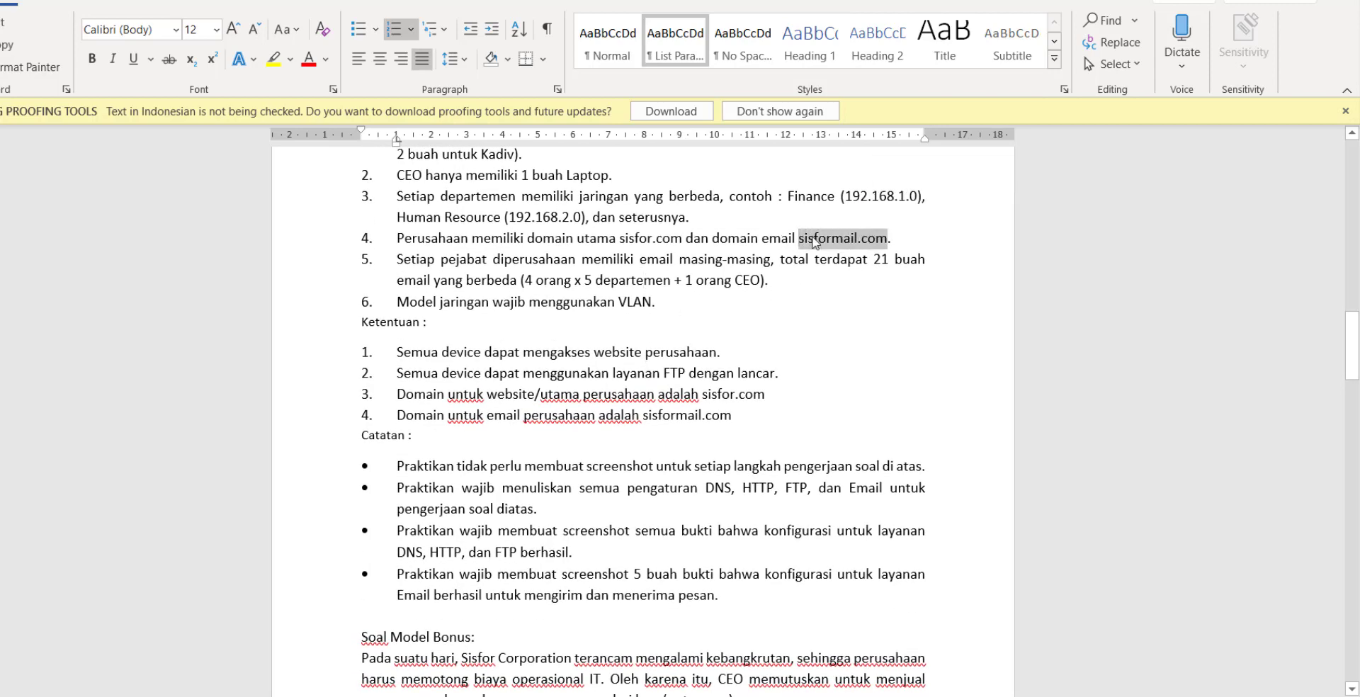
click(815, 241)
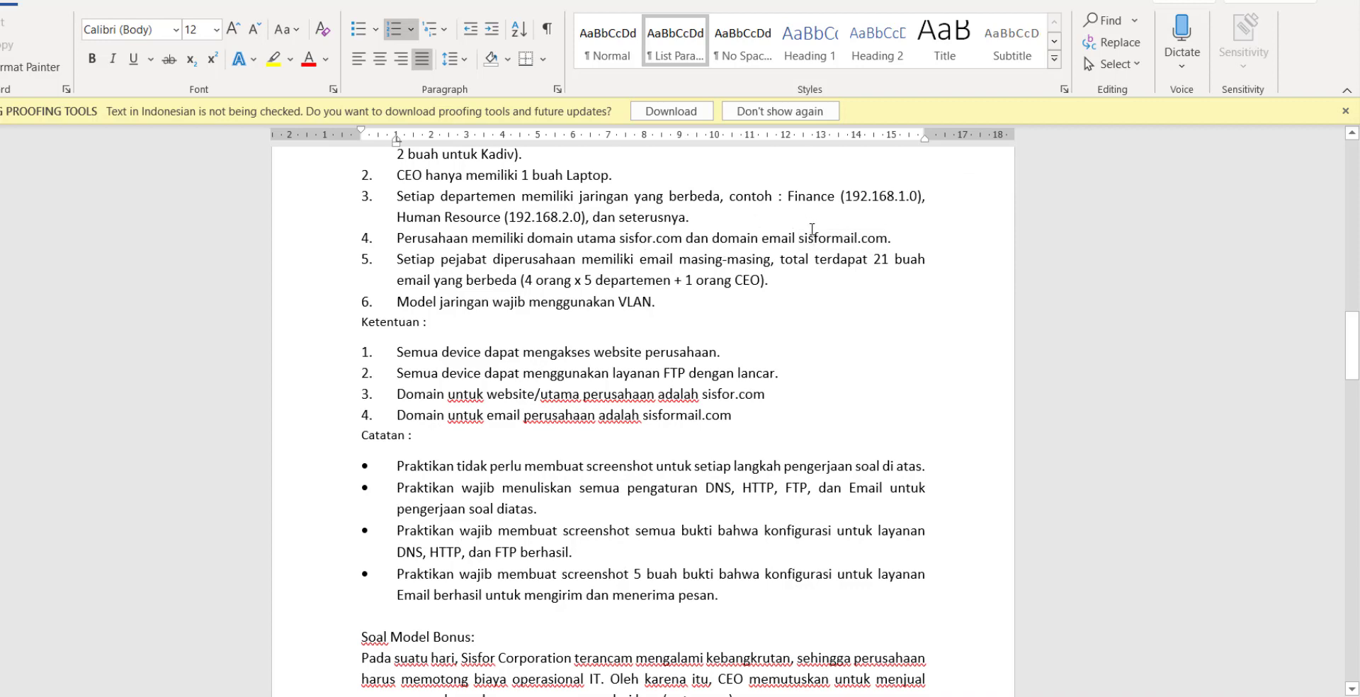
drag(798, 240, 885, 233)
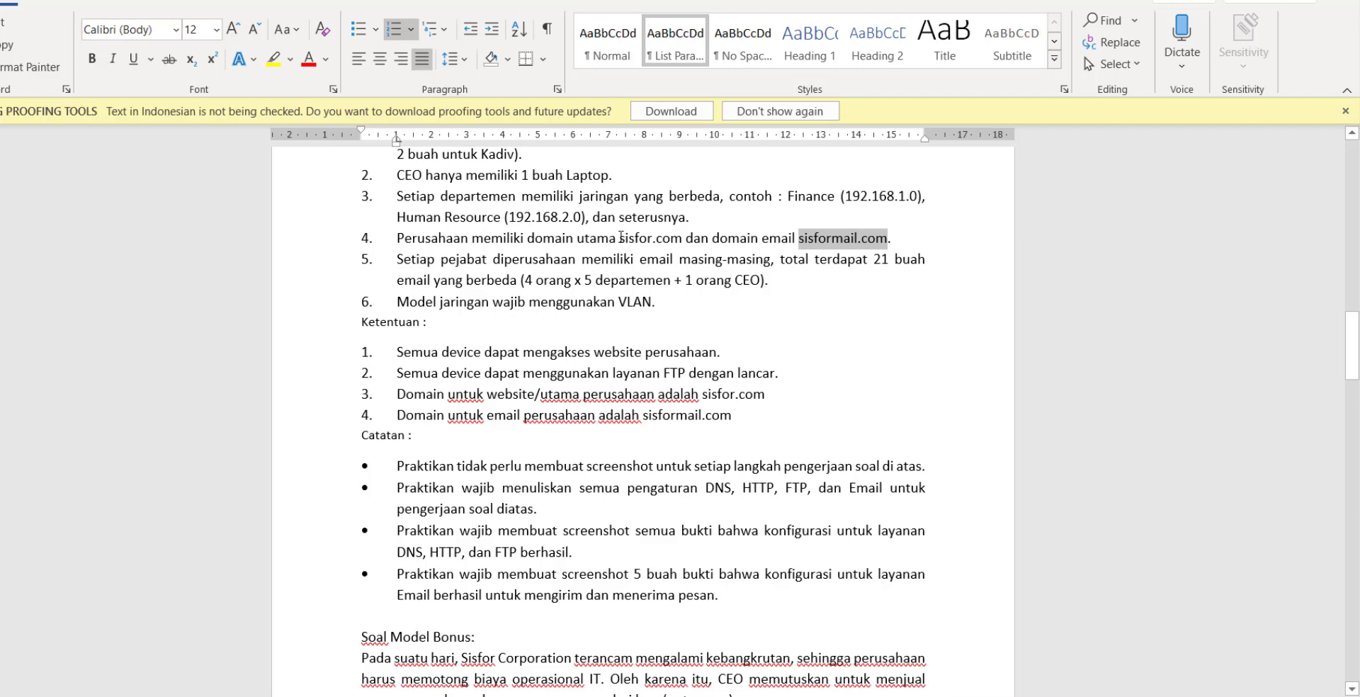
drag(621, 238, 685, 238)
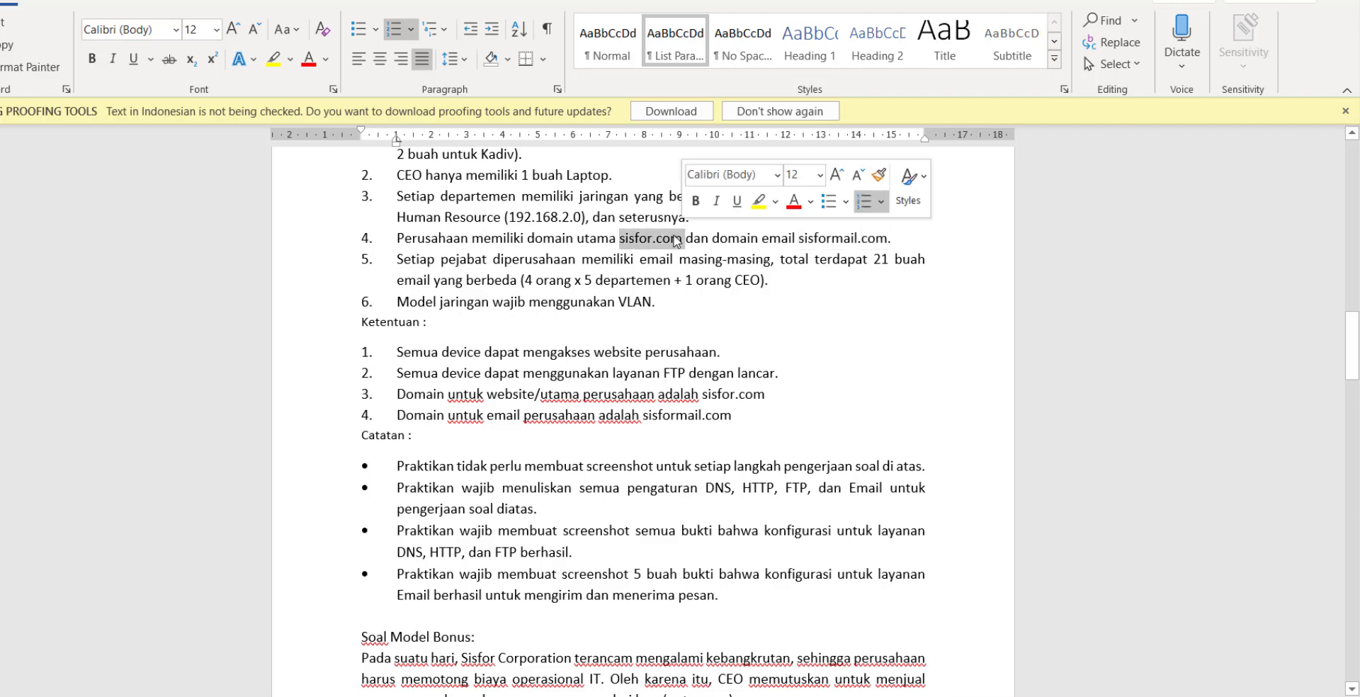
click(646, 278)
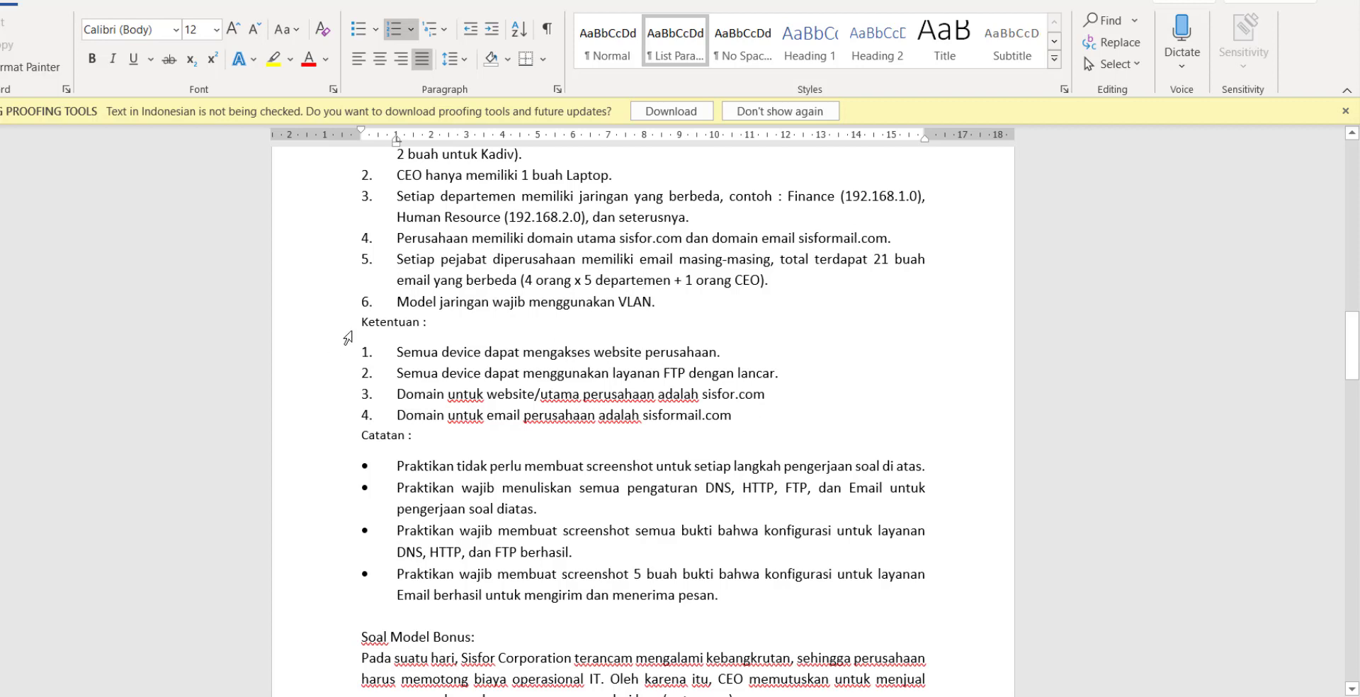
Highlight the VLAN requirement in item 6 of the Ketentuan list.
click(899, 367)
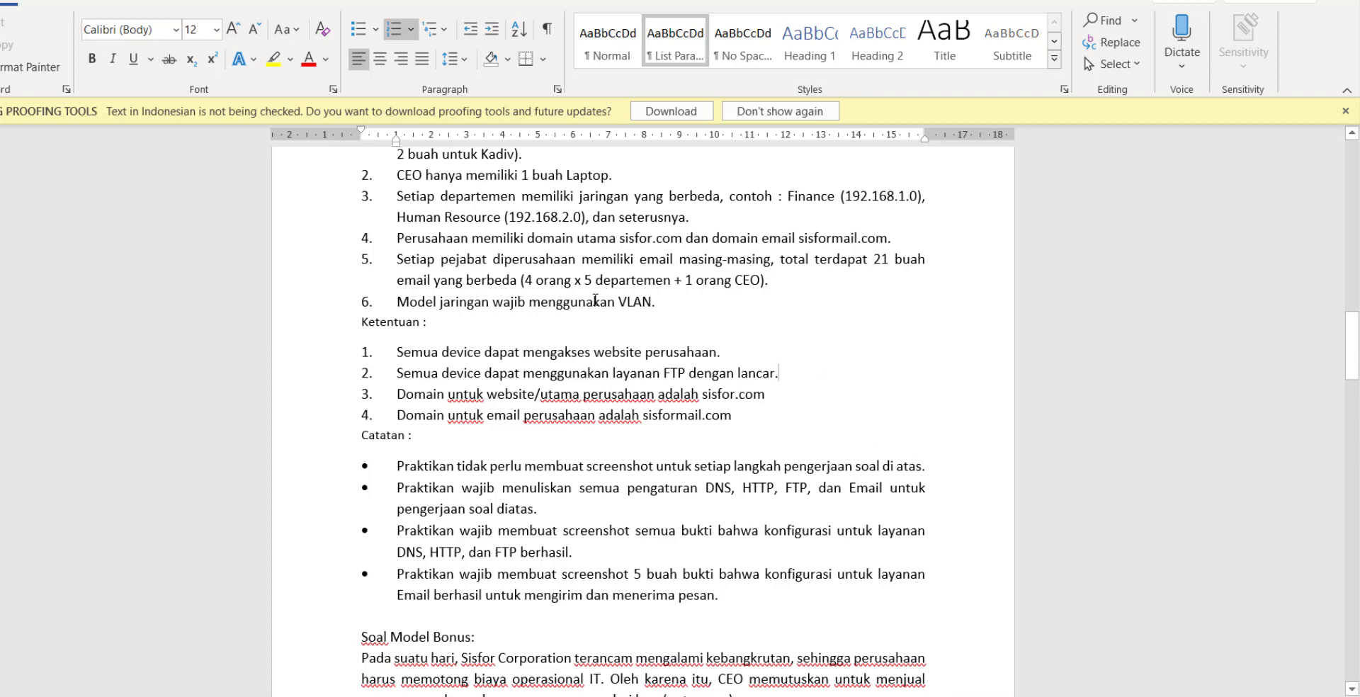
drag(397, 301, 656, 303)
click(651, 324)
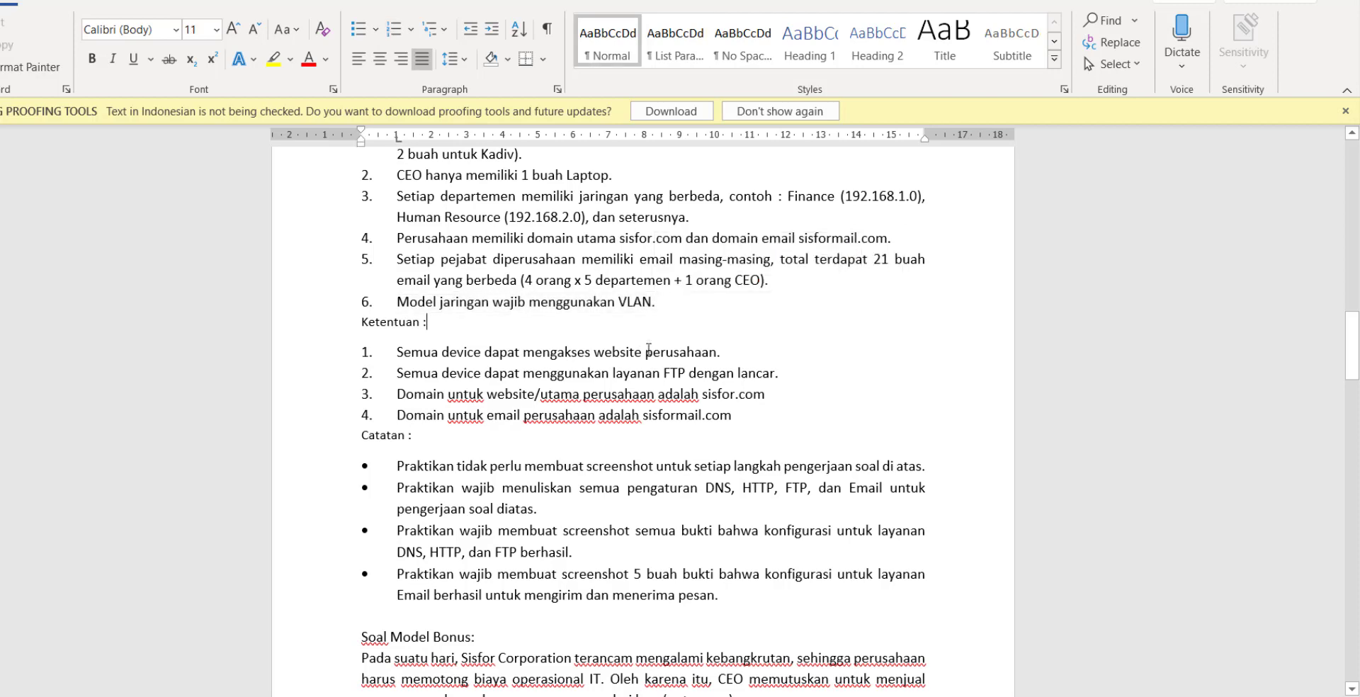
scroll(649, 349, down, 2)
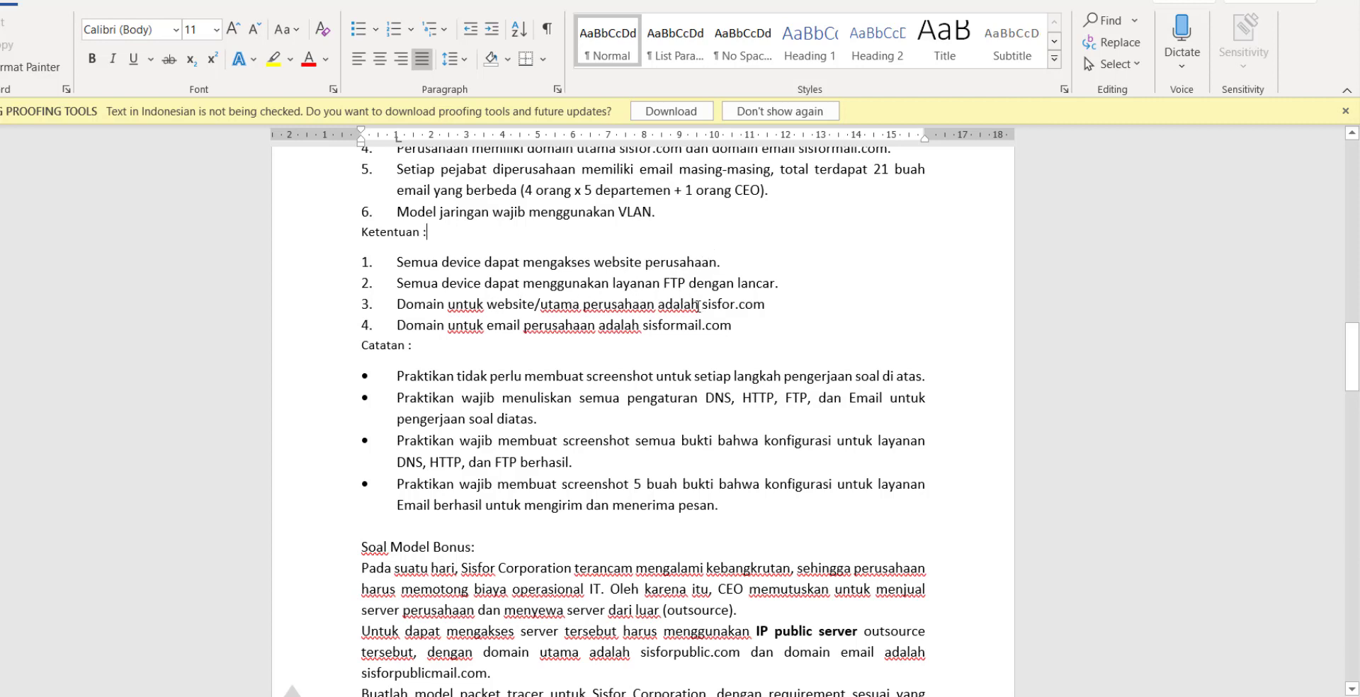
Highlight the website domain sisfor.com and the email domain sisformail.com in Ketentuan.
drag(701, 304, 779, 308)
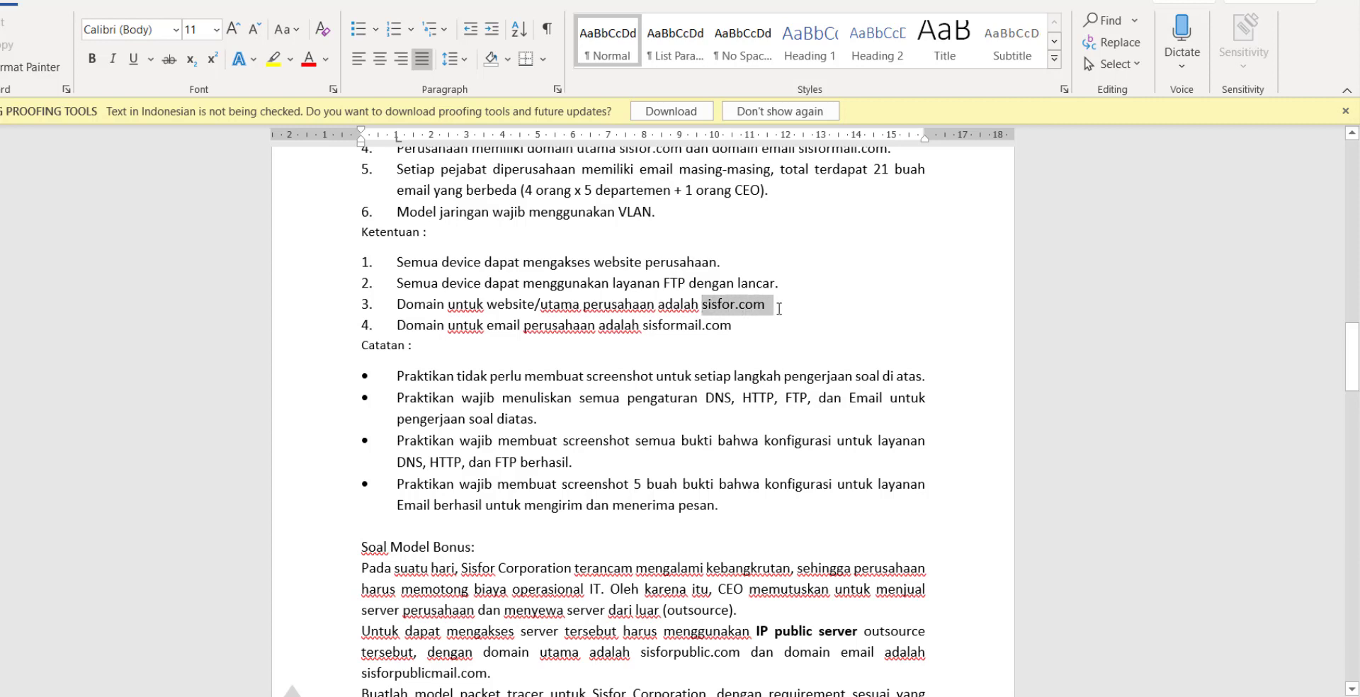
click(711, 327)
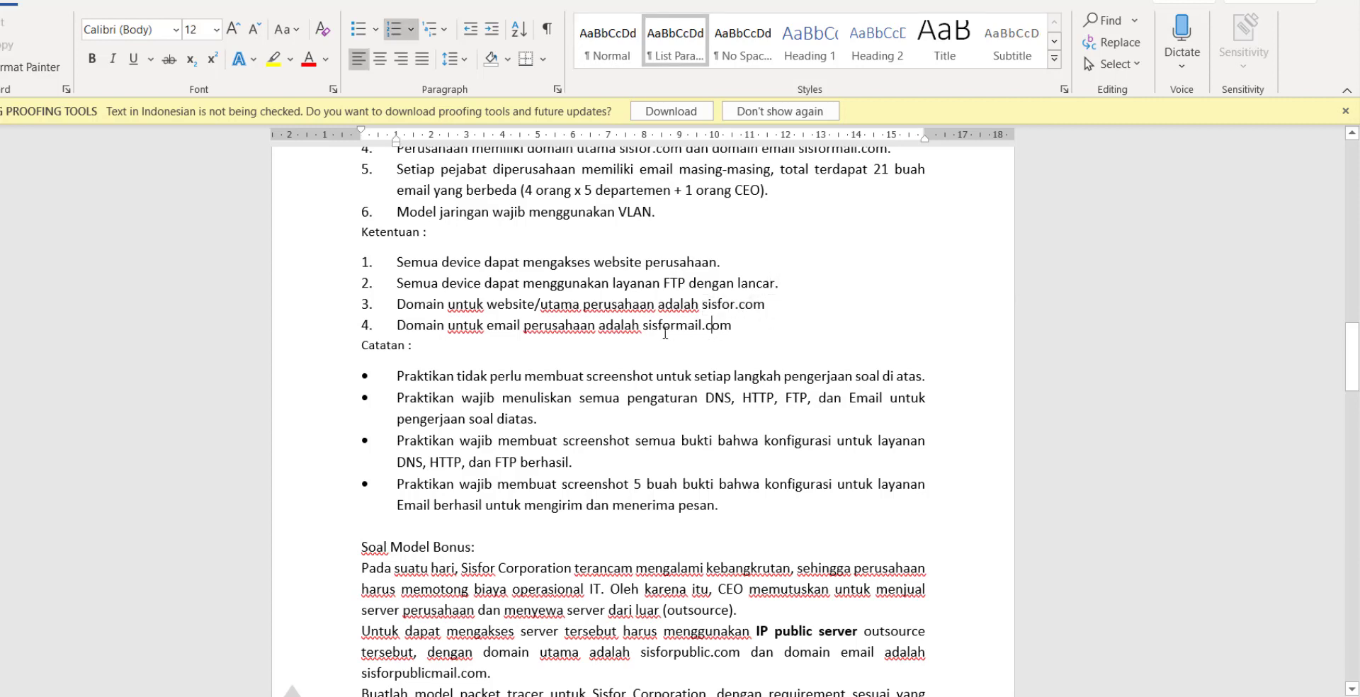
drag(644, 329, 725, 330)
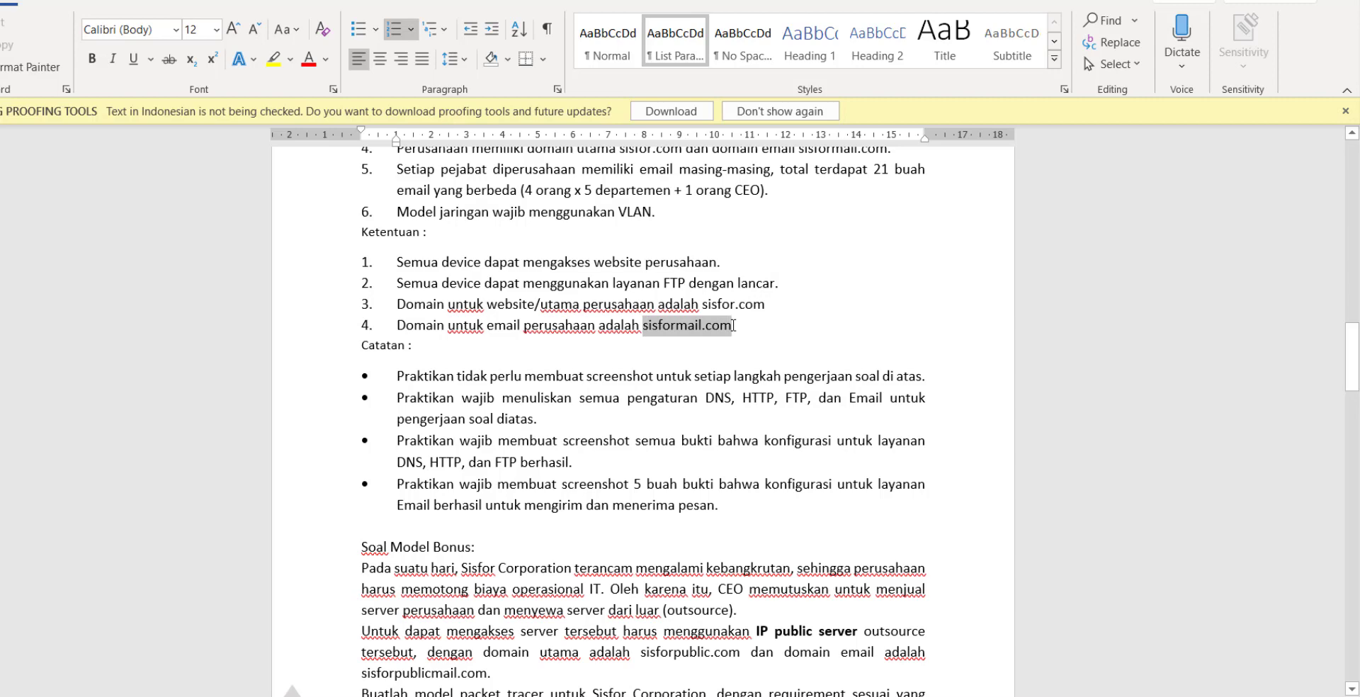
click(712, 329)
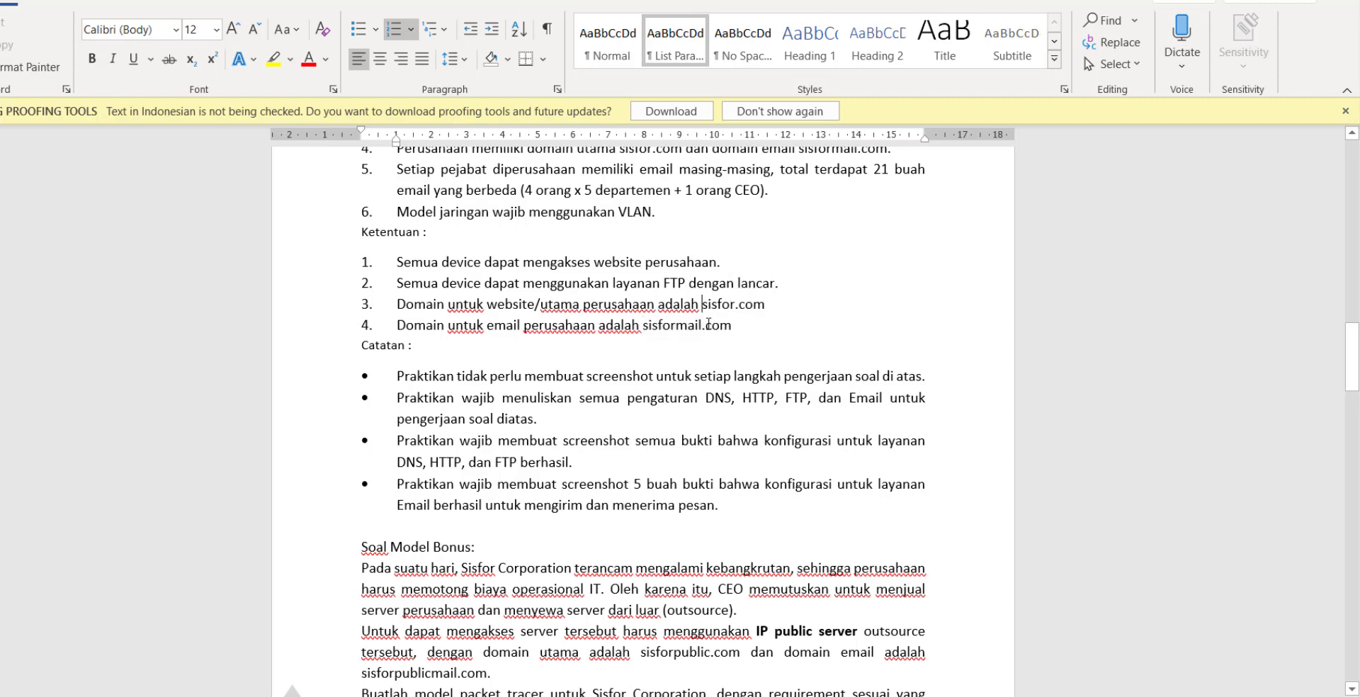
Scroll to the email note and highlight the send-and-receive email requirement.
scroll(708, 335, down, 2)
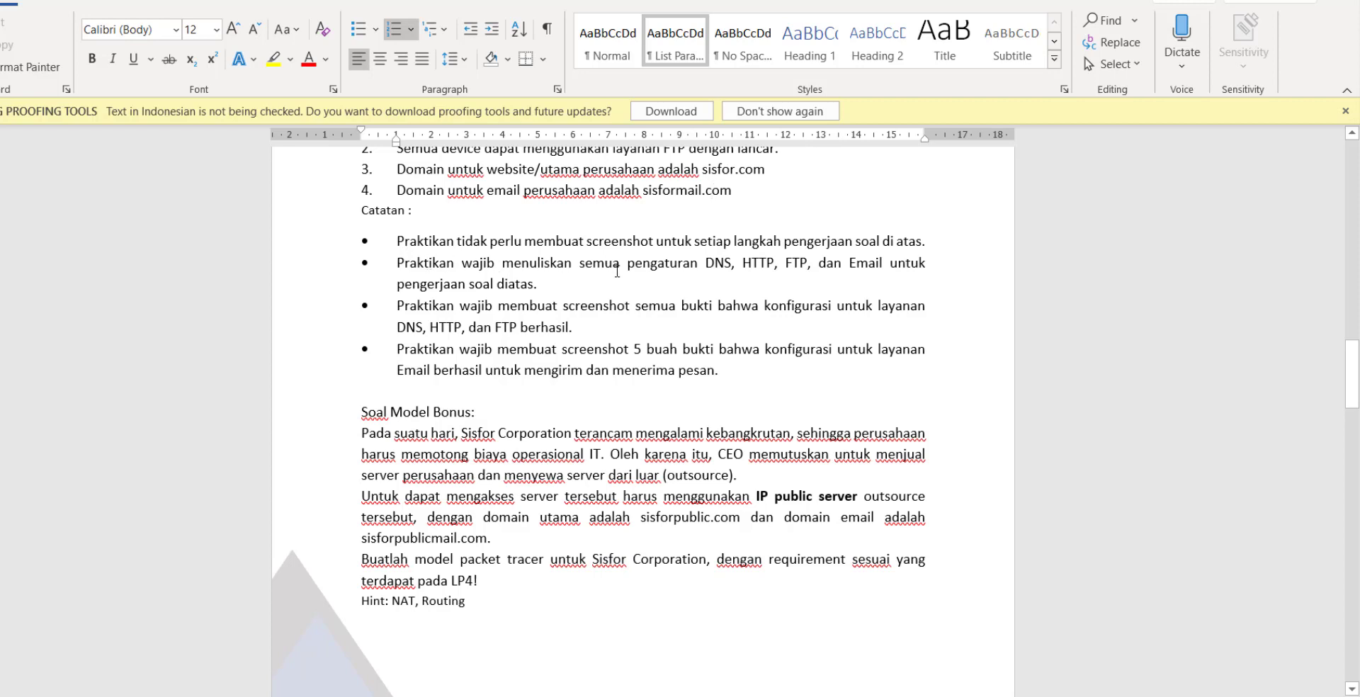
scroll(613, 271, down, 1)
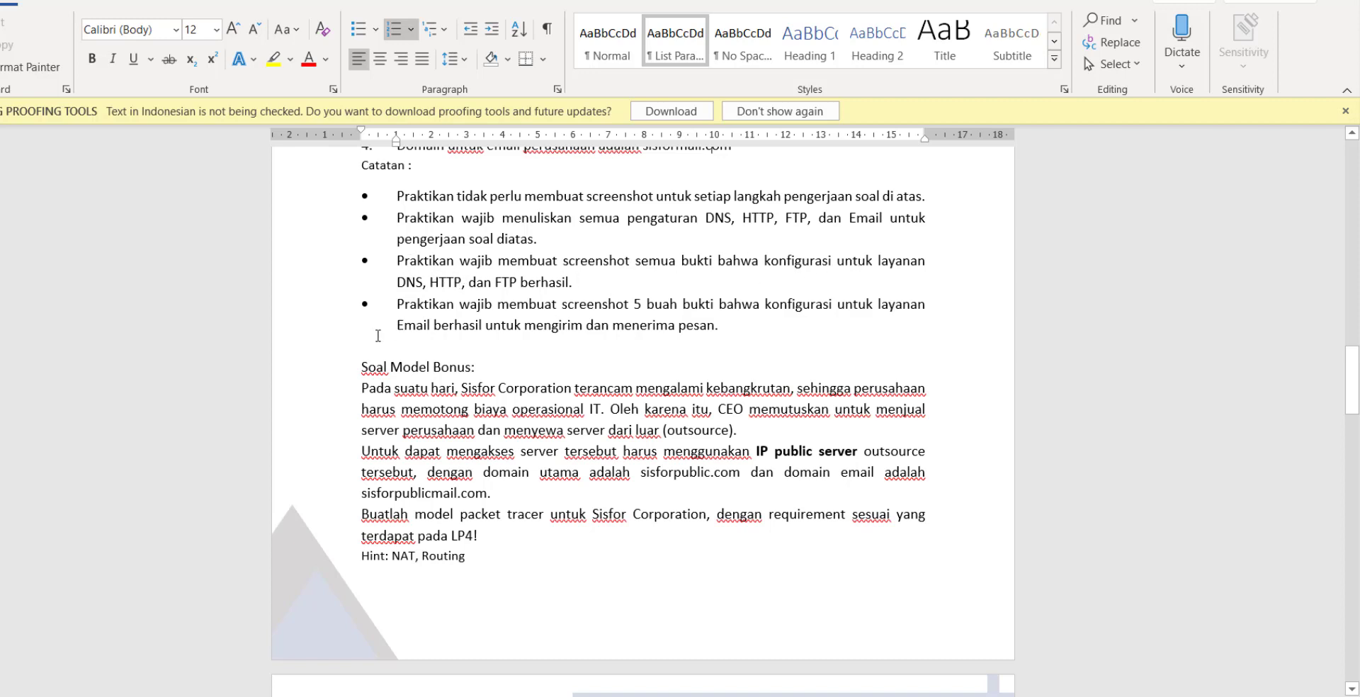
scroll(516, 300, down, 2)
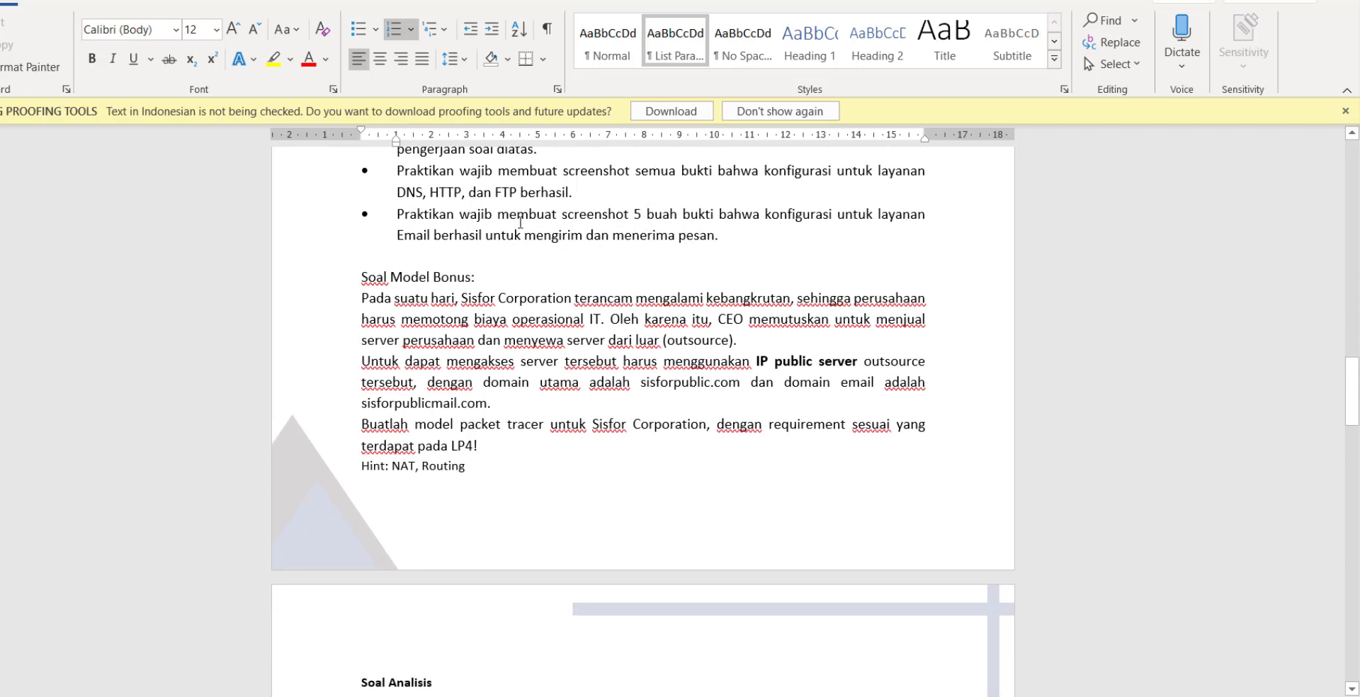
drag(524, 237, 677, 236)
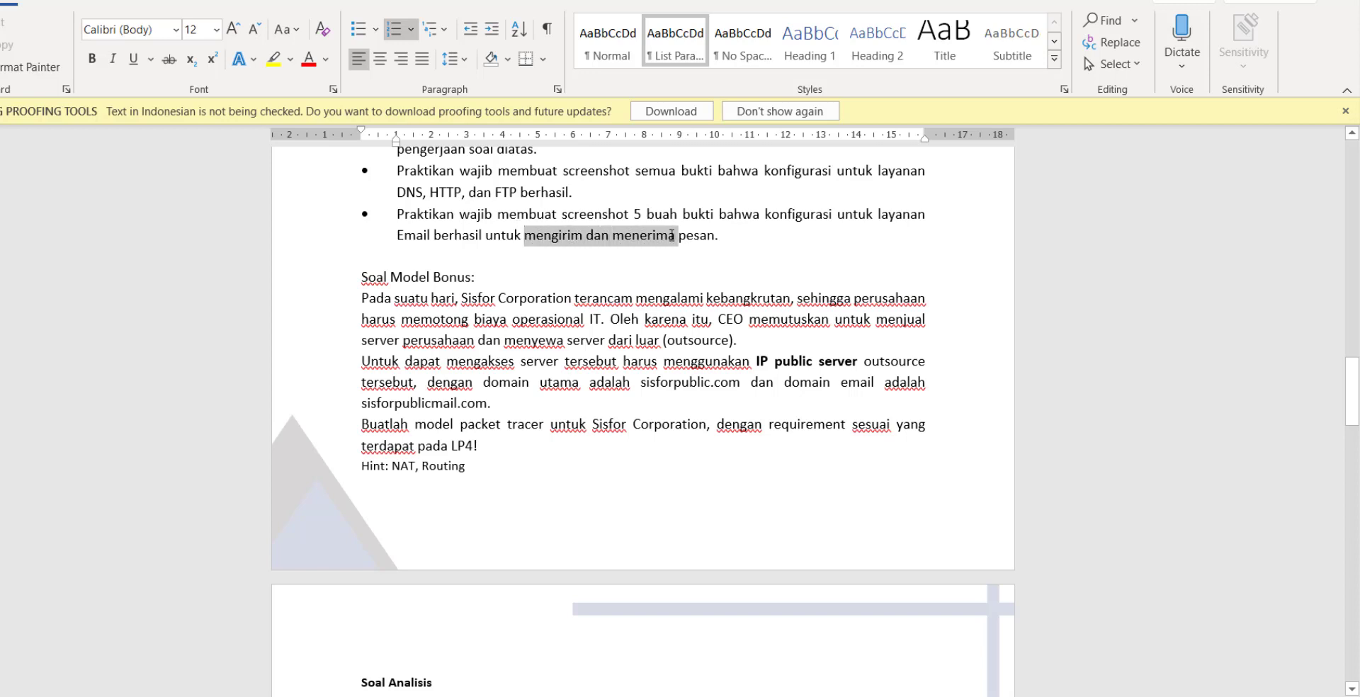
click(676, 236)
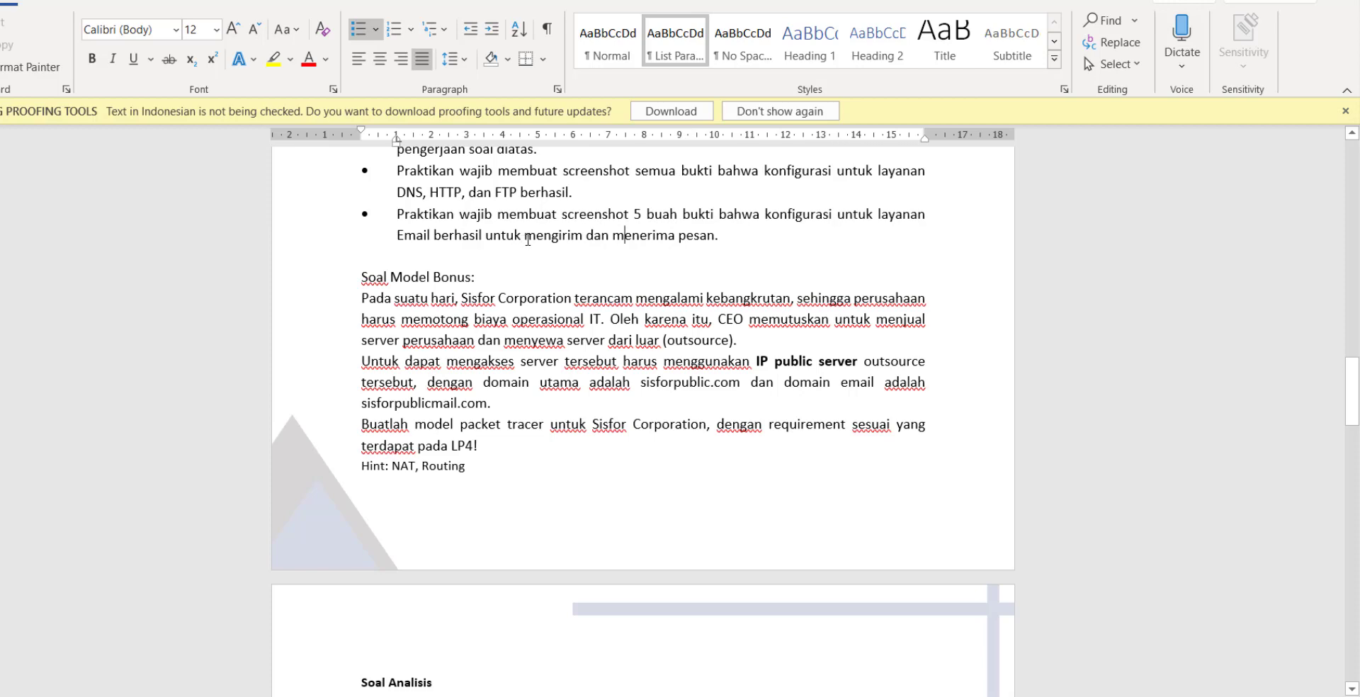
click(634, 287)
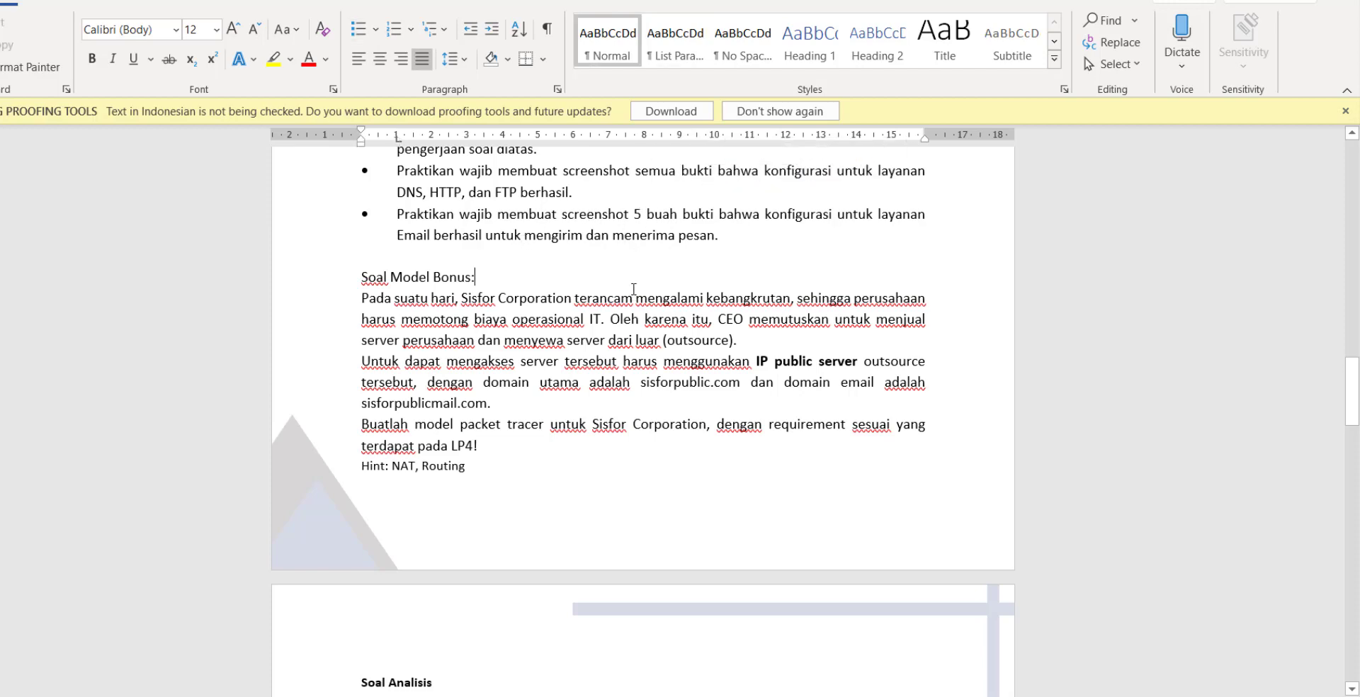
Highlight the bonus task's public domains sisforpublic.com and sisforpublicmail.com.
scroll(592, 306, down, 2)
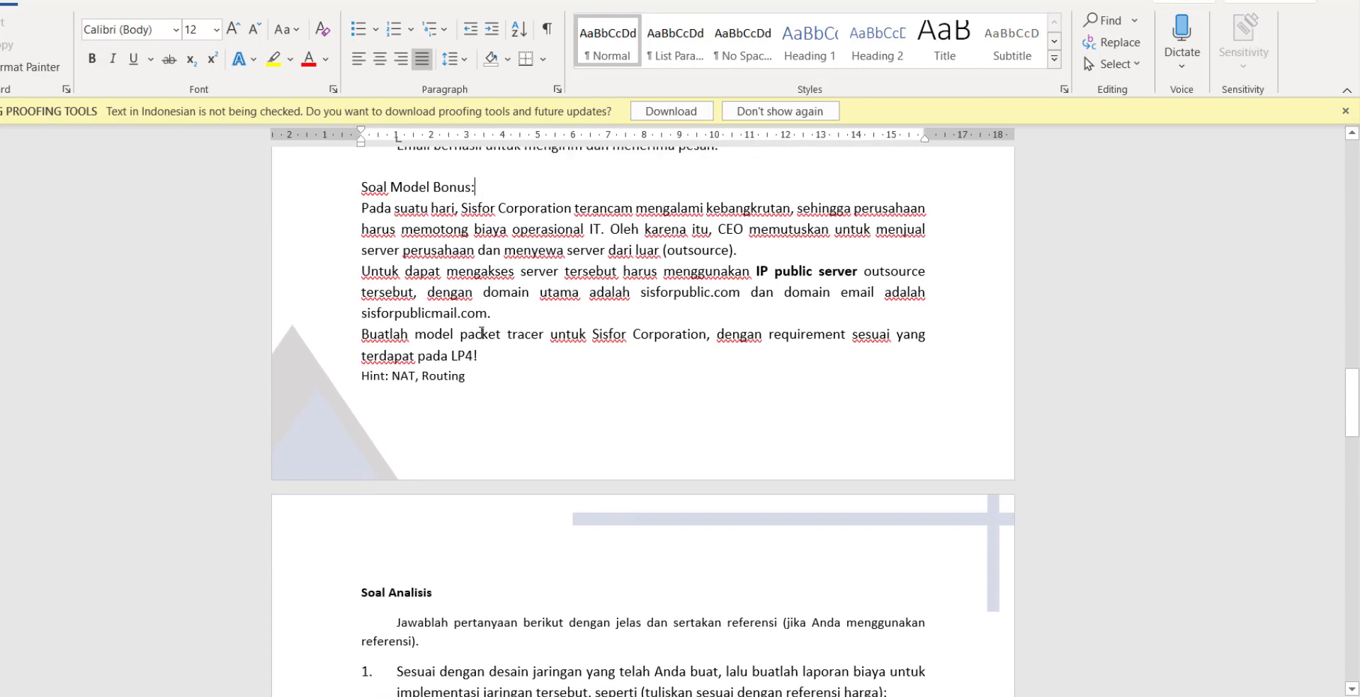
scroll(481, 333, up, 1)
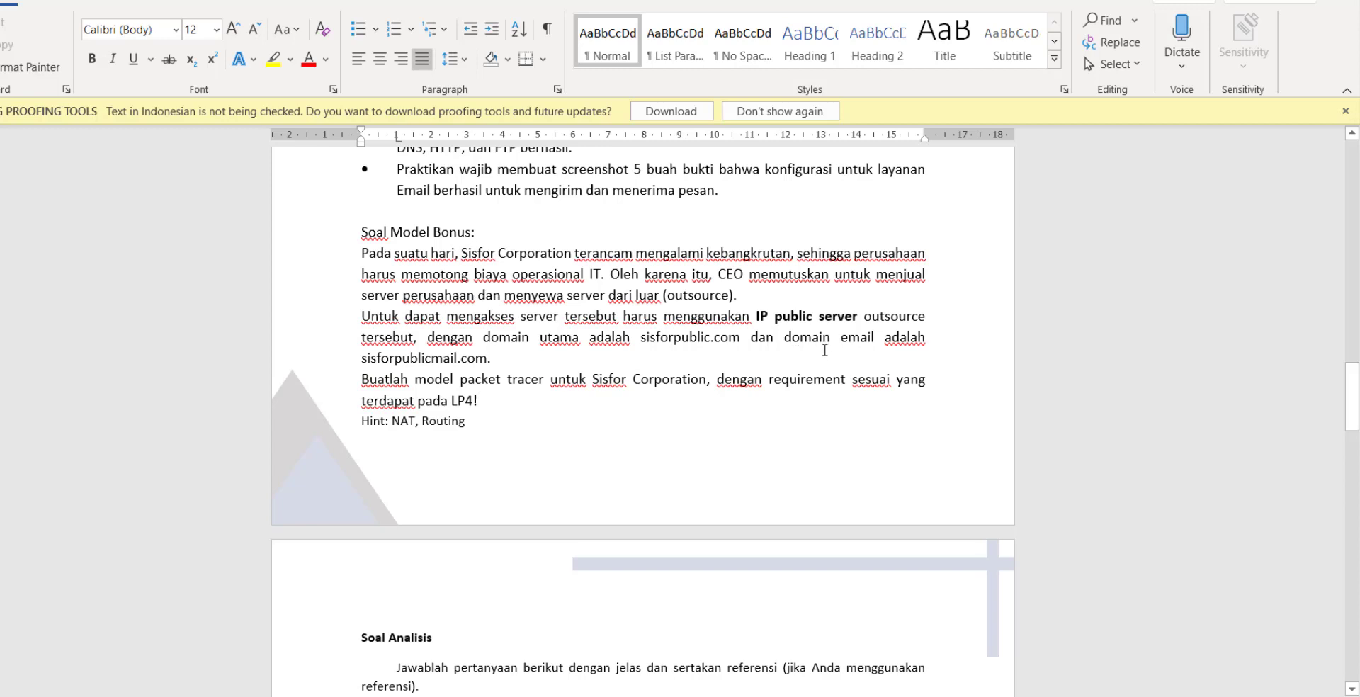
drag(638, 338, 744, 344)
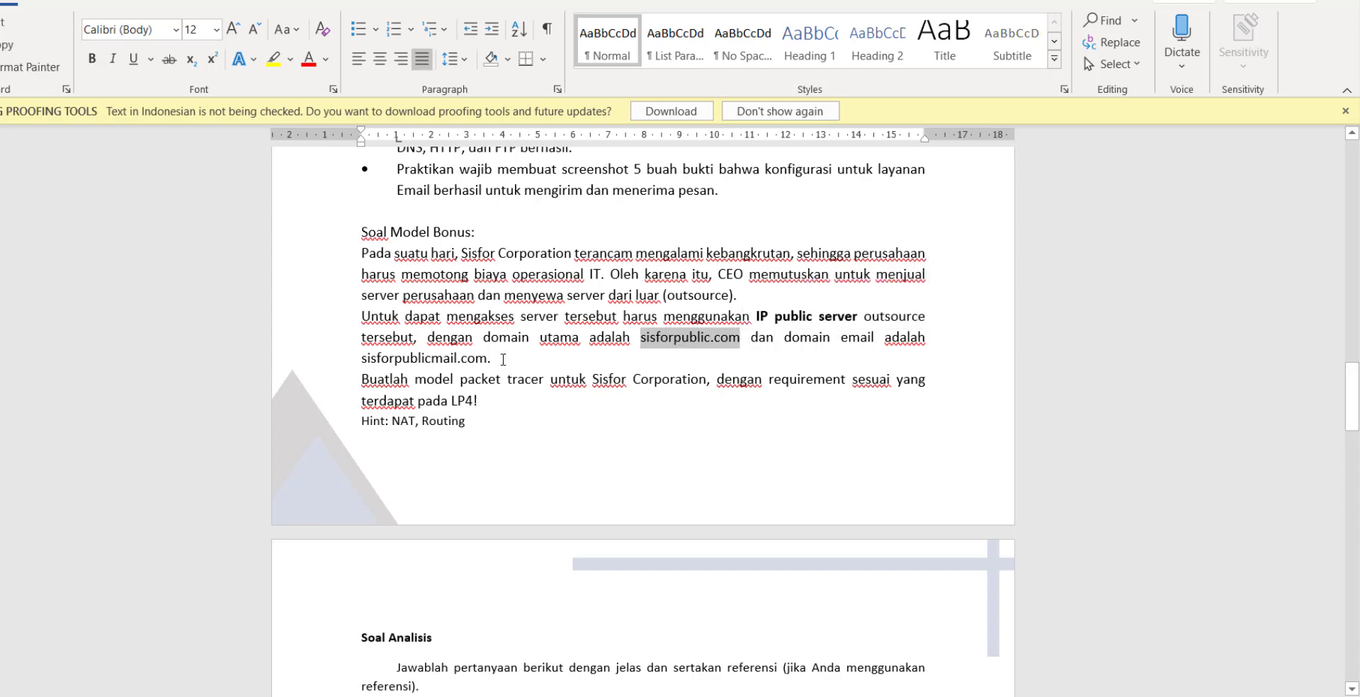
drag(493, 360, 394, 367)
click(482, 391)
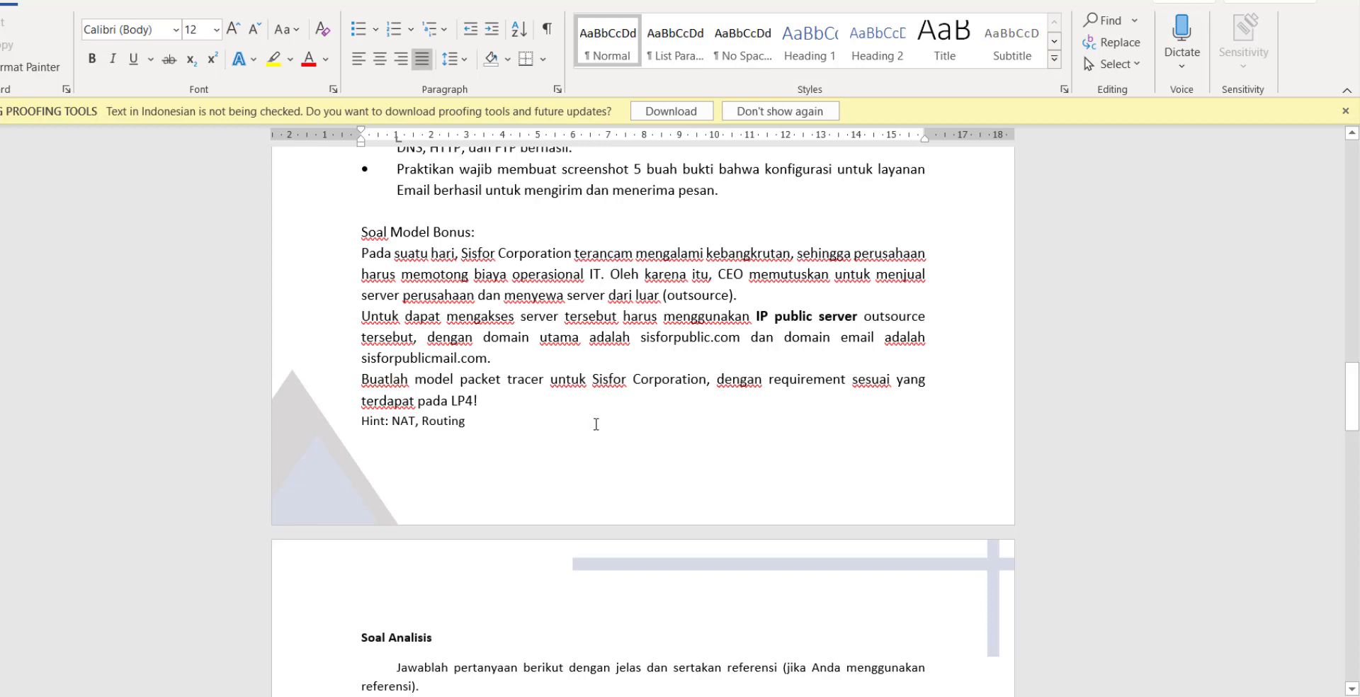
Highlight the 'NAT, Routing' hint and the word NAT, then scroll toward Soal Analisis.
click(466, 424)
drag(453, 423, 391, 423)
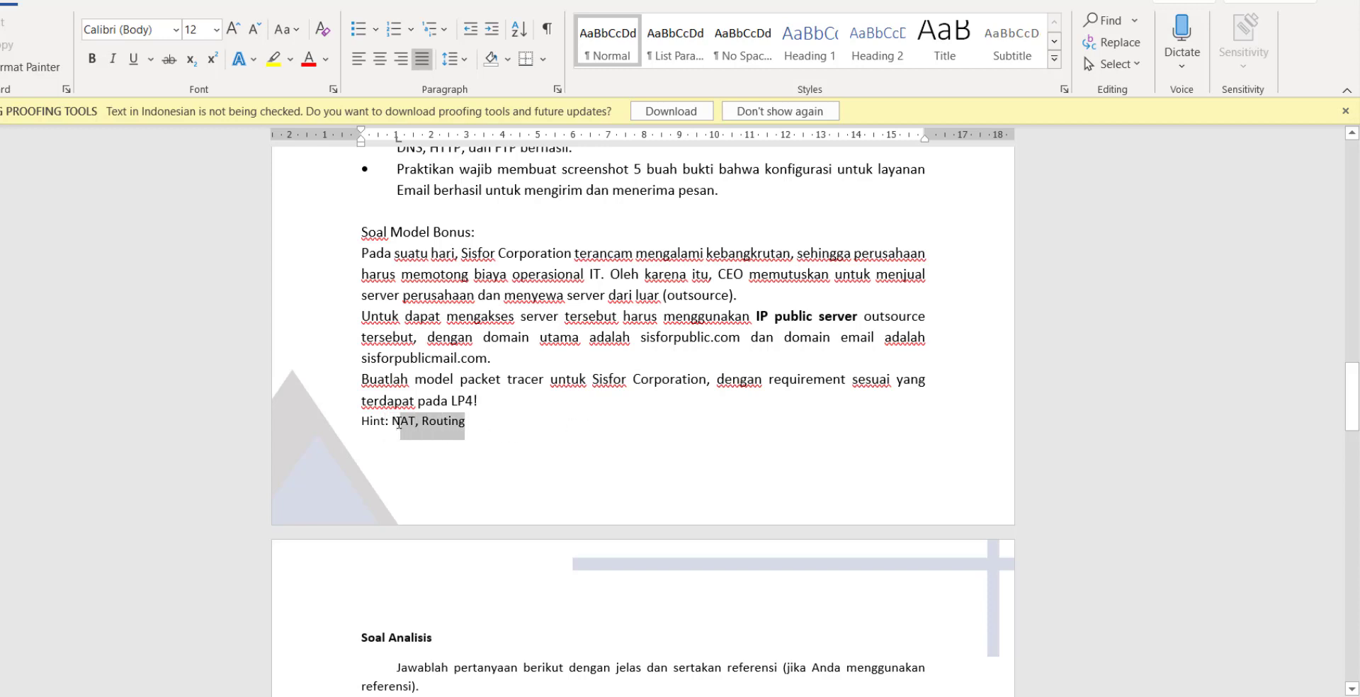
click(400, 422)
double_click(408, 421)
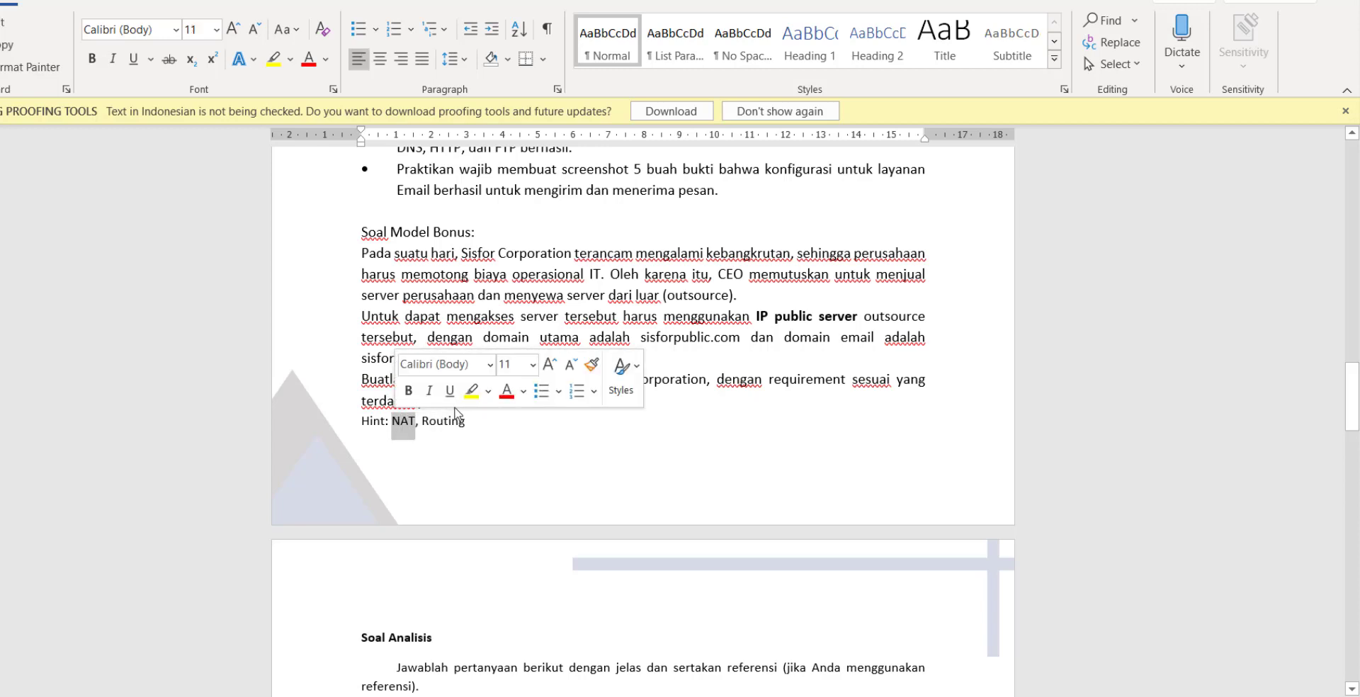
click(653, 459)
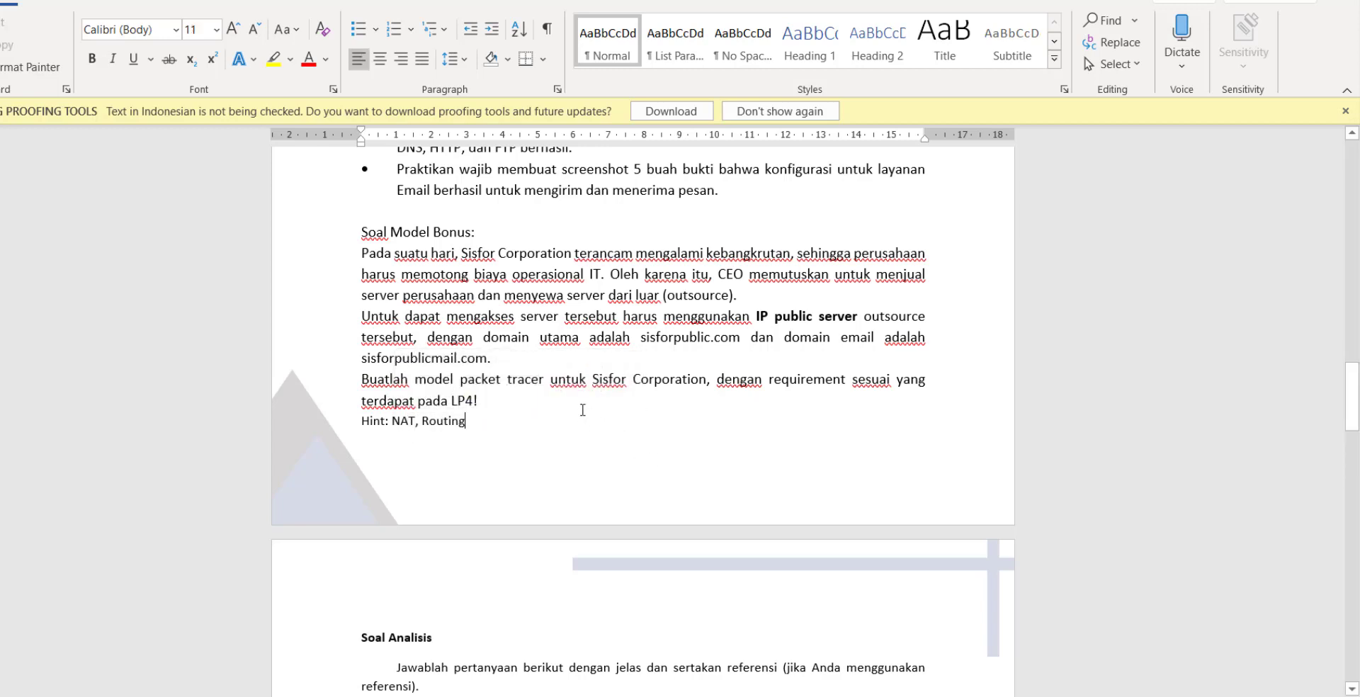
scroll(531, 391, down, 3)
scroll(531, 391, up, 3)
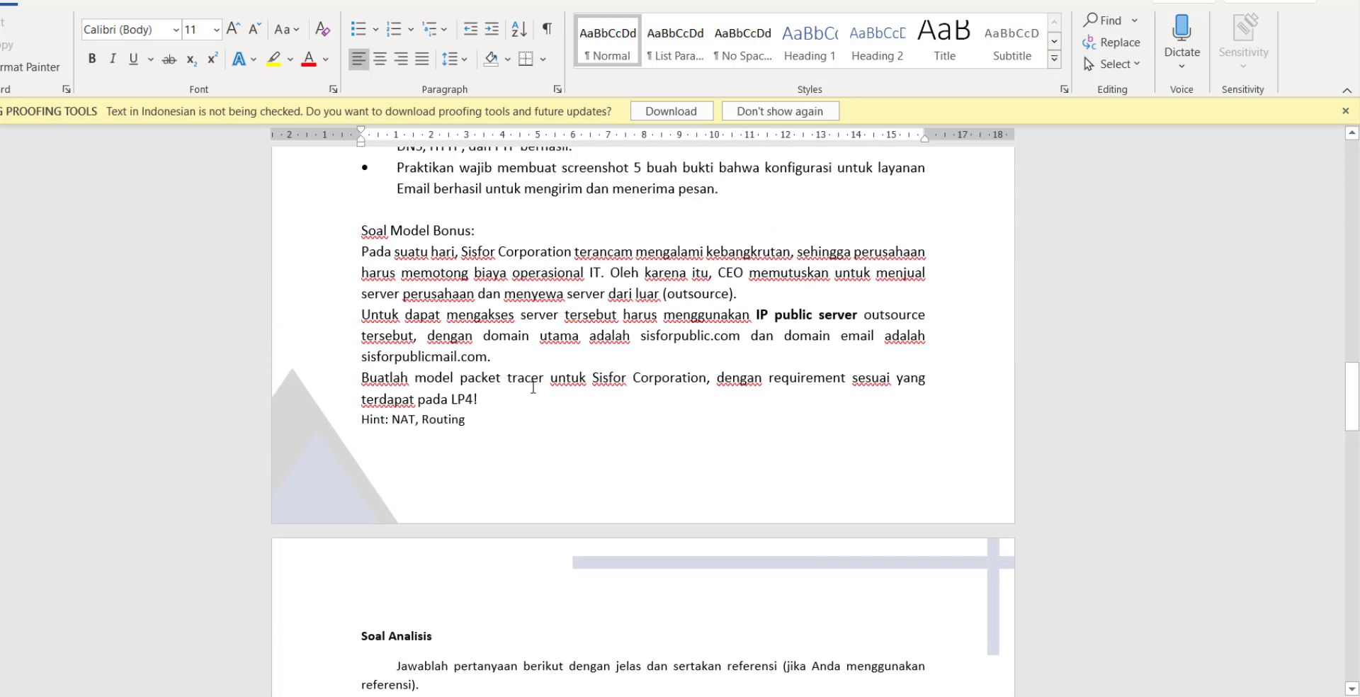
scroll(534, 387, down, 5)
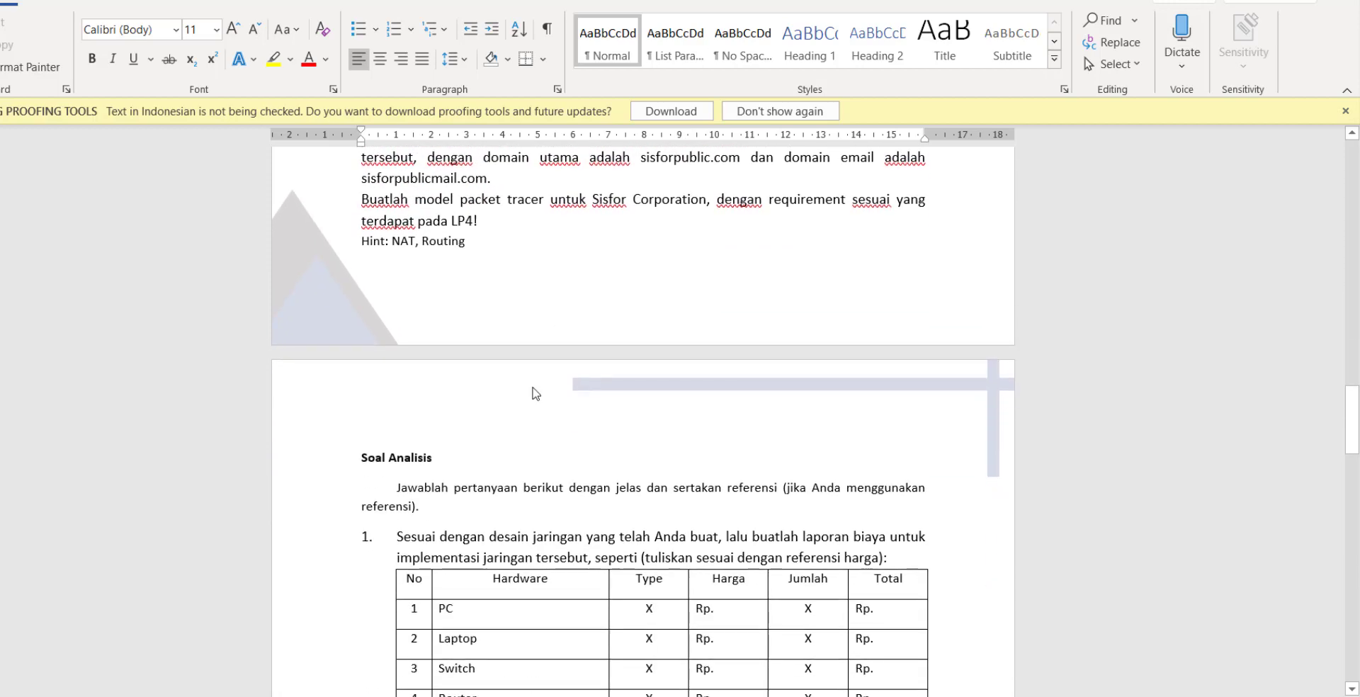
Highlight 'referensi harga' in item 1 of the hardware cost table task.
scroll(533, 365, down, 3)
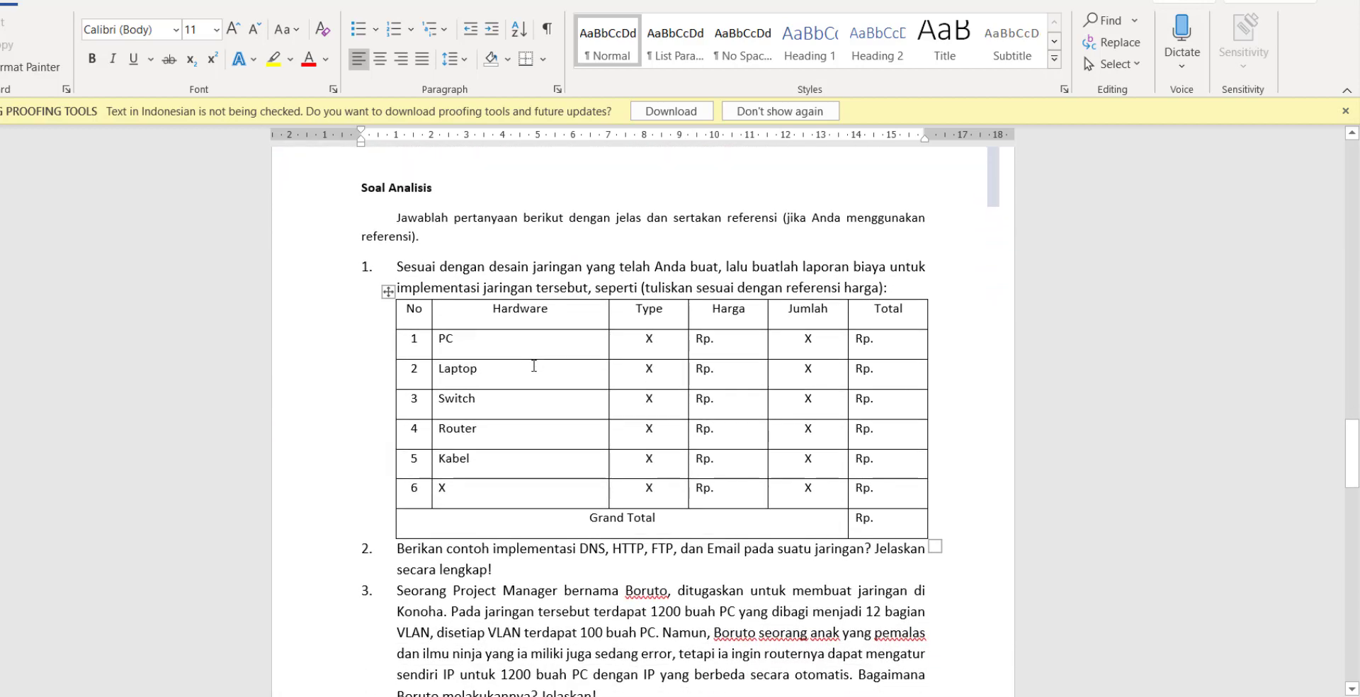
scroll(534, 366, down, 3)
scroll(534, 366, up, 2)
scroll(534, 365, down, 1)
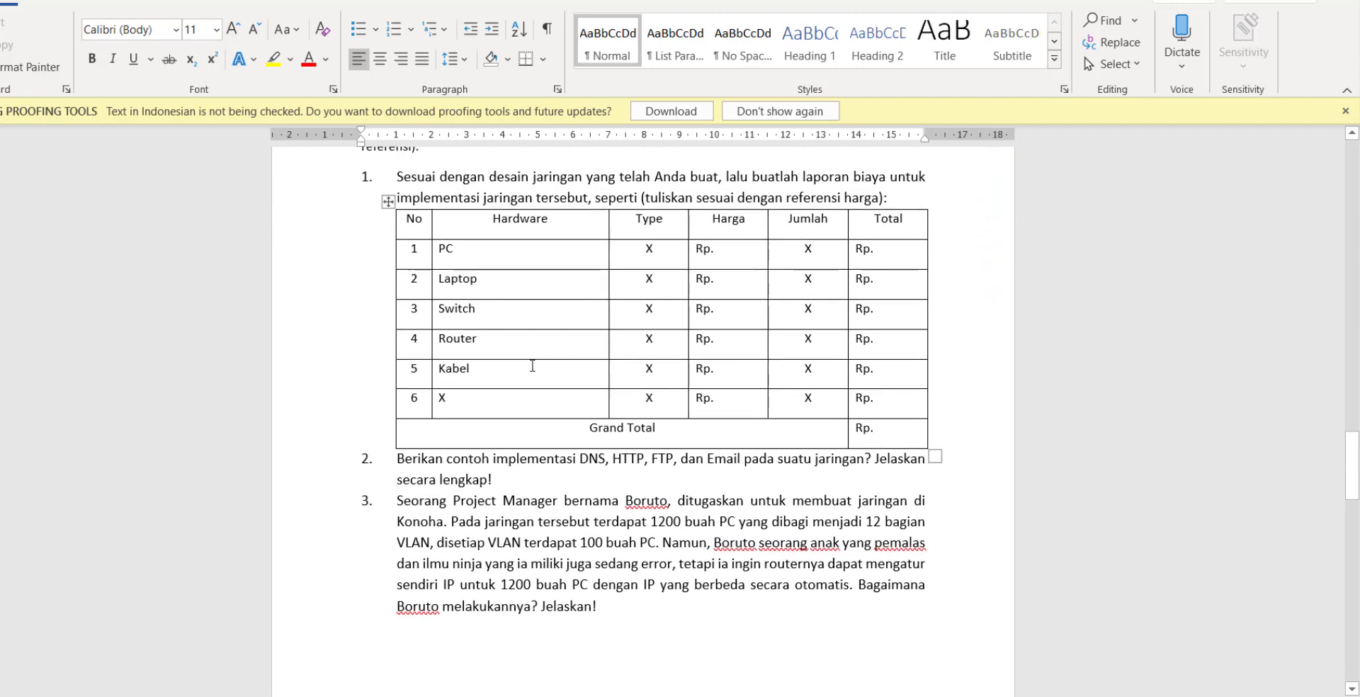
drag(786, 199, 879, 200)
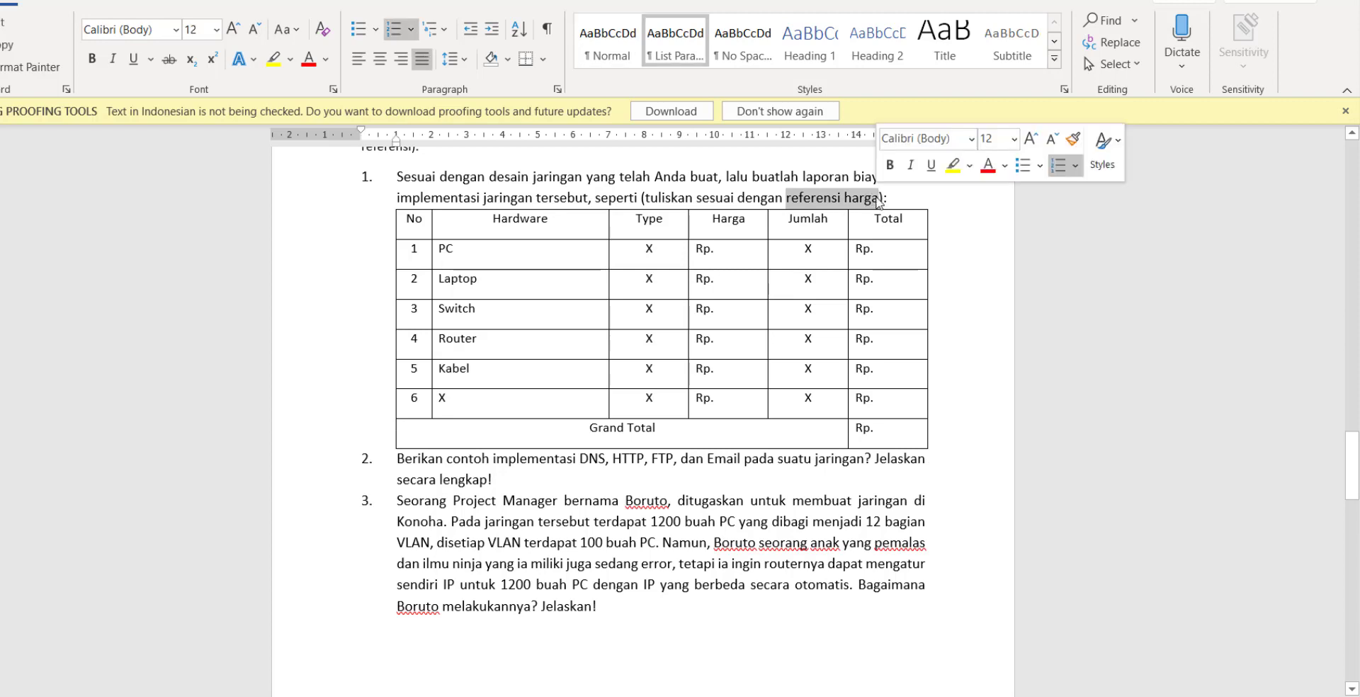
click(862, 516)
Highlight 'implementasi' in question 2, then read on to the end of question 3.
scroll(585, 516, down, 3)
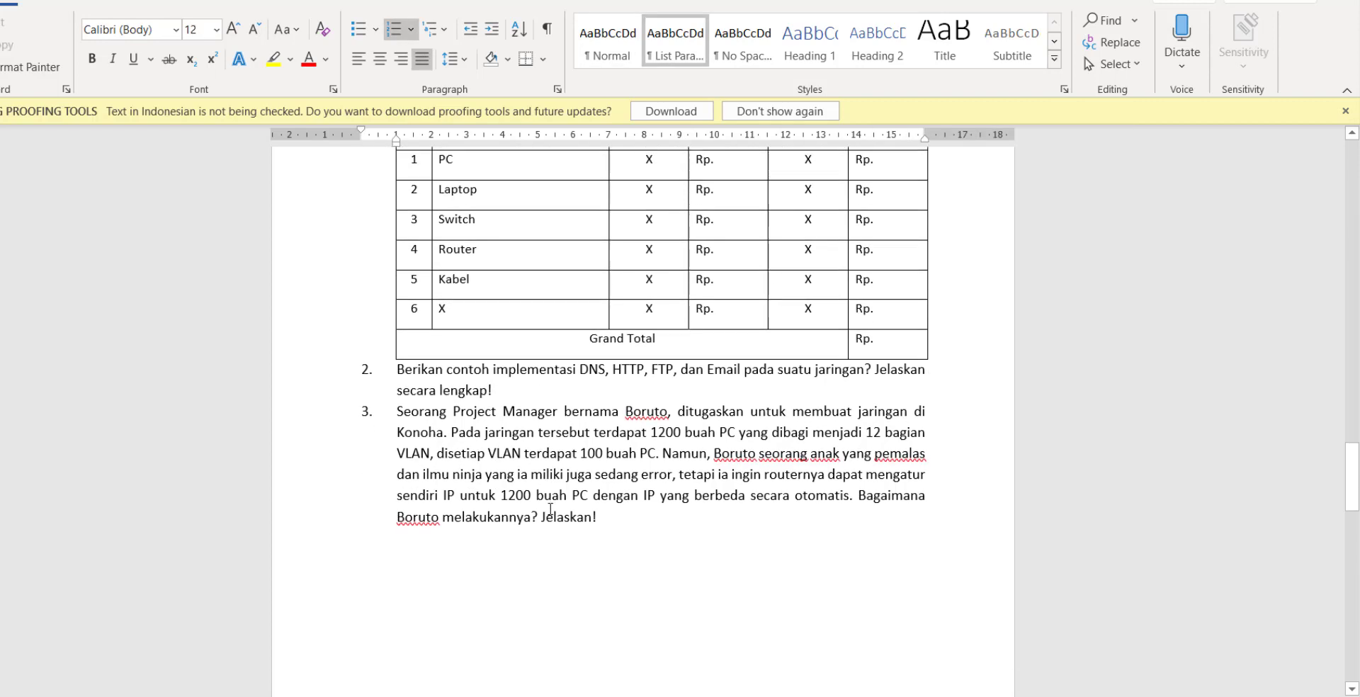
drag(537, 326, 577, 326)
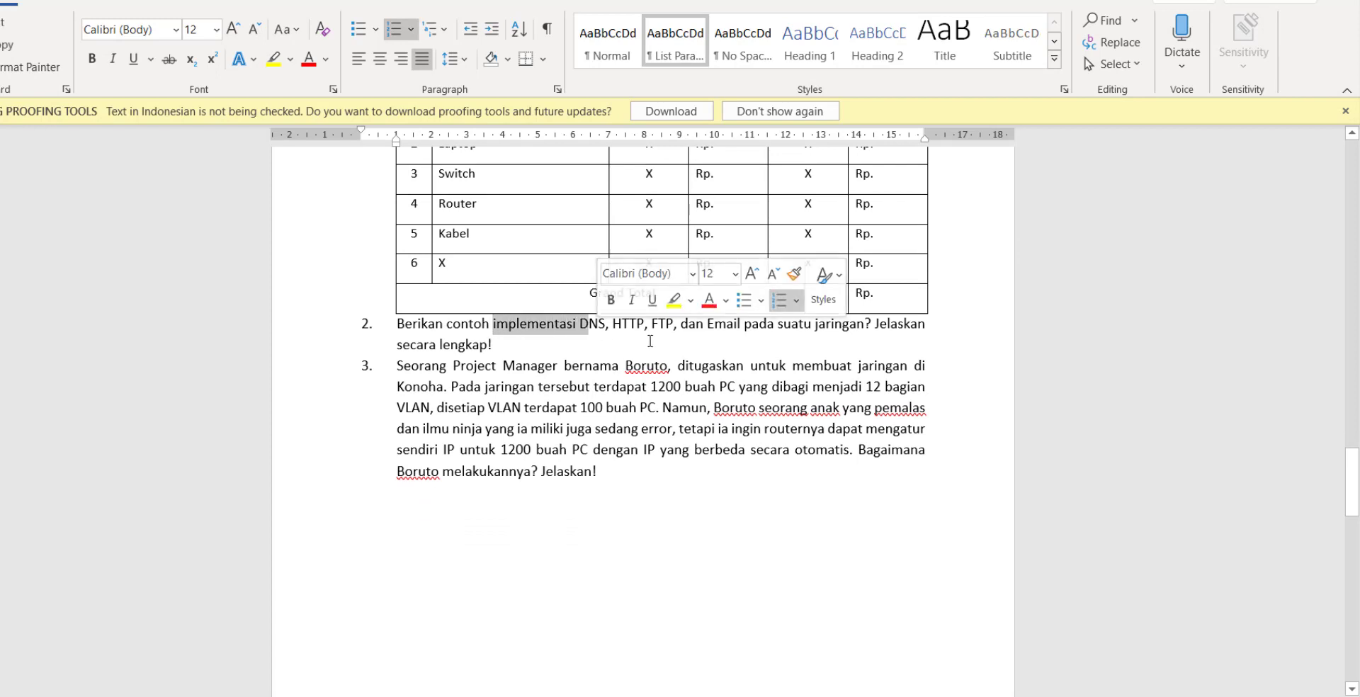
click(650, 342)
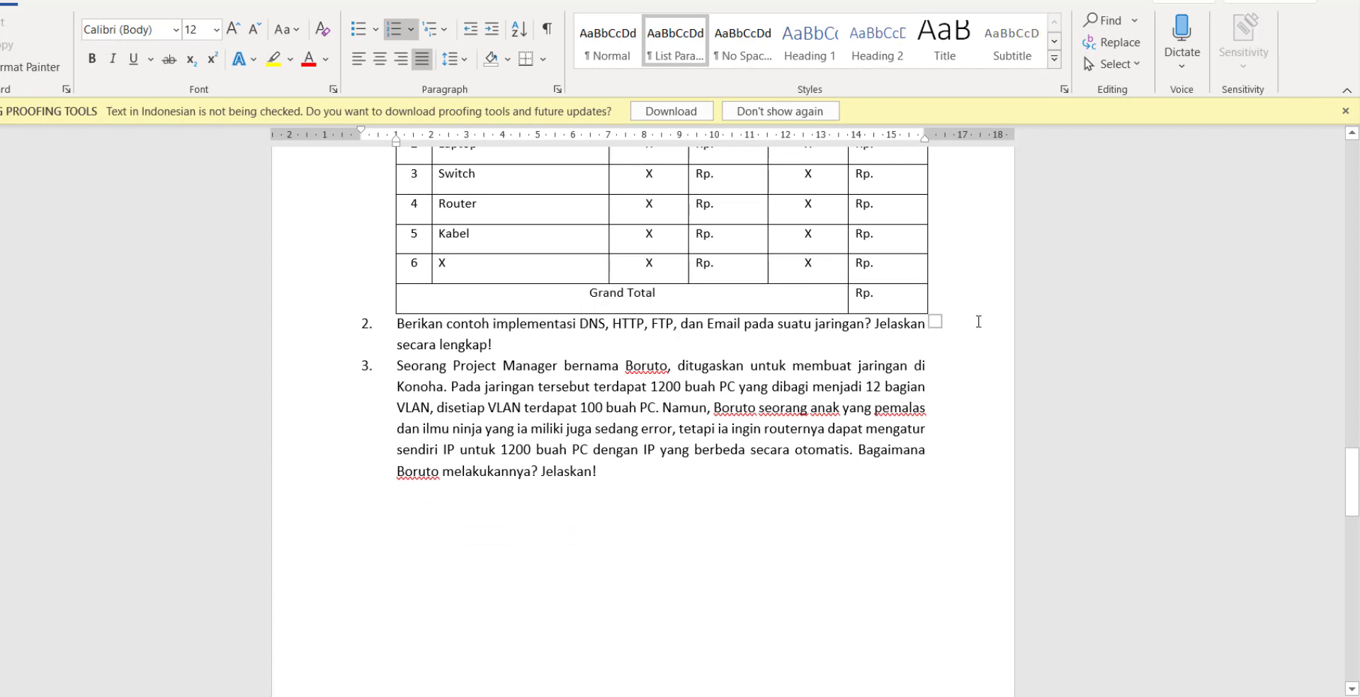
scroll(597, 415, down, 3)
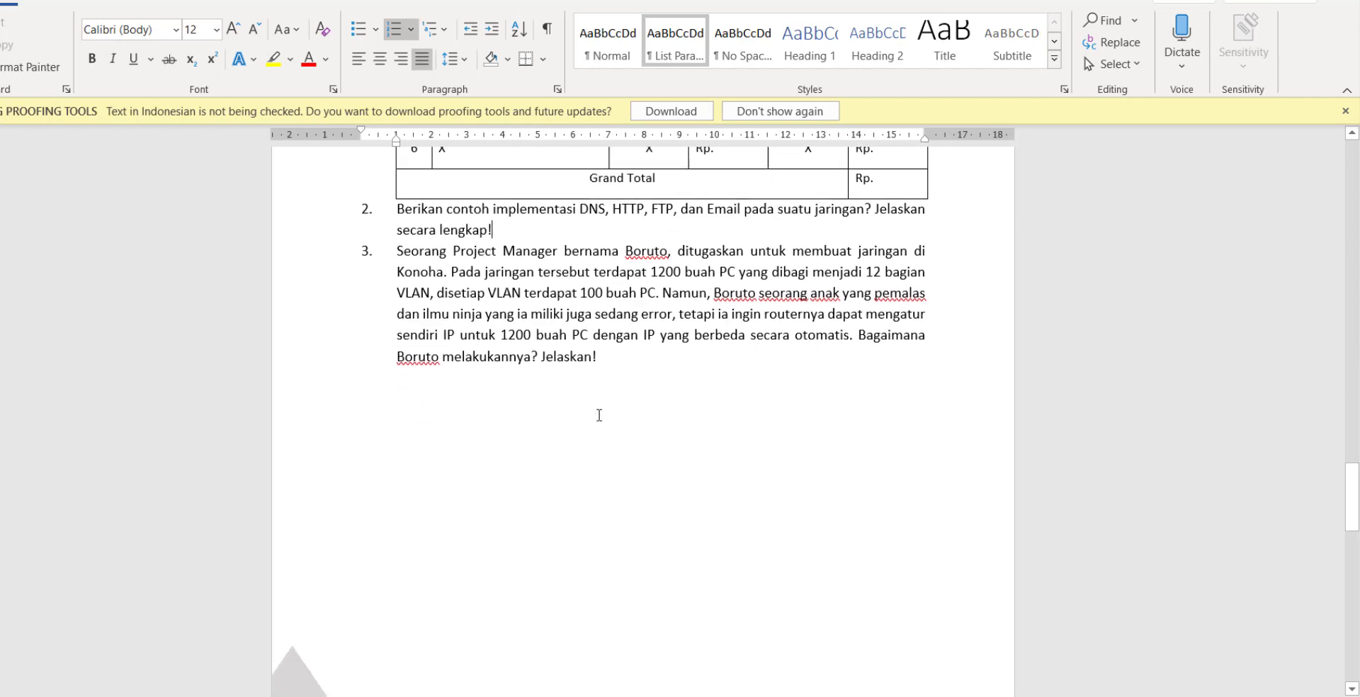
scroll(553, 407, up, 3)
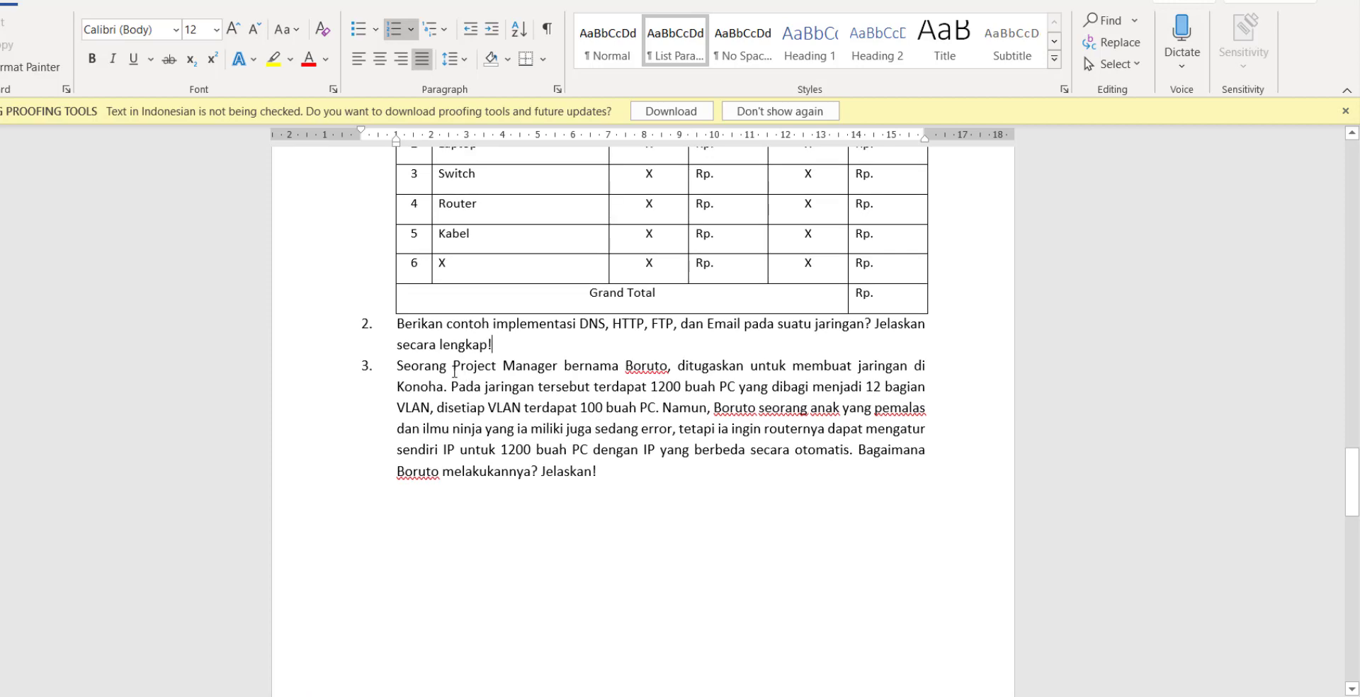
scroll(583, 349, up, 5)
scroll(584, 350, down, 3)
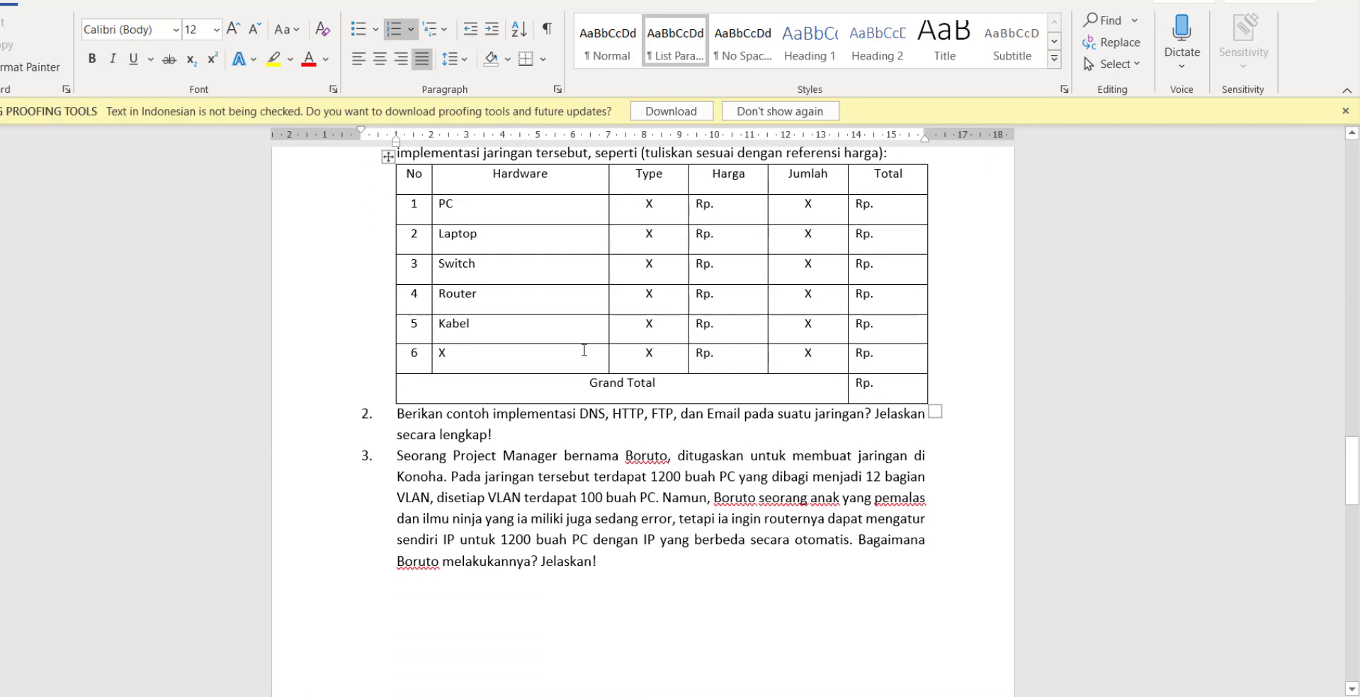
scroll(585, 350, down, 2)
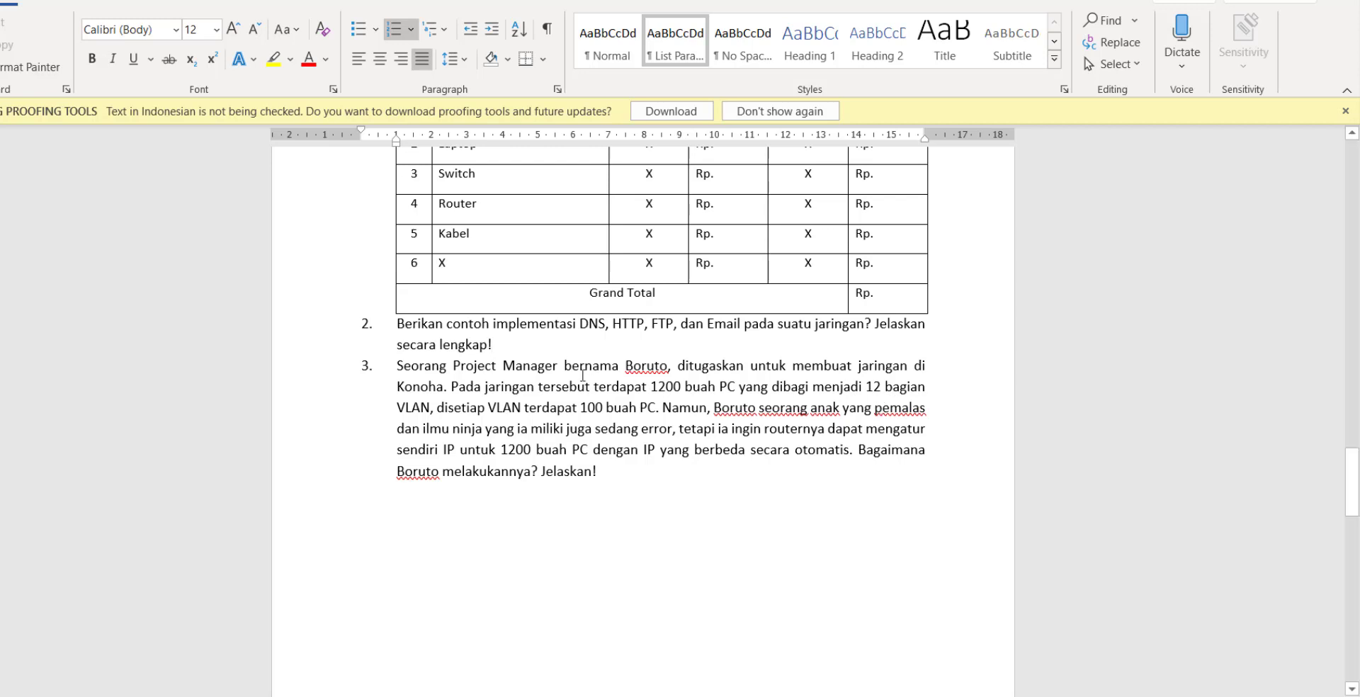
scroll(714, 431, down, 5)
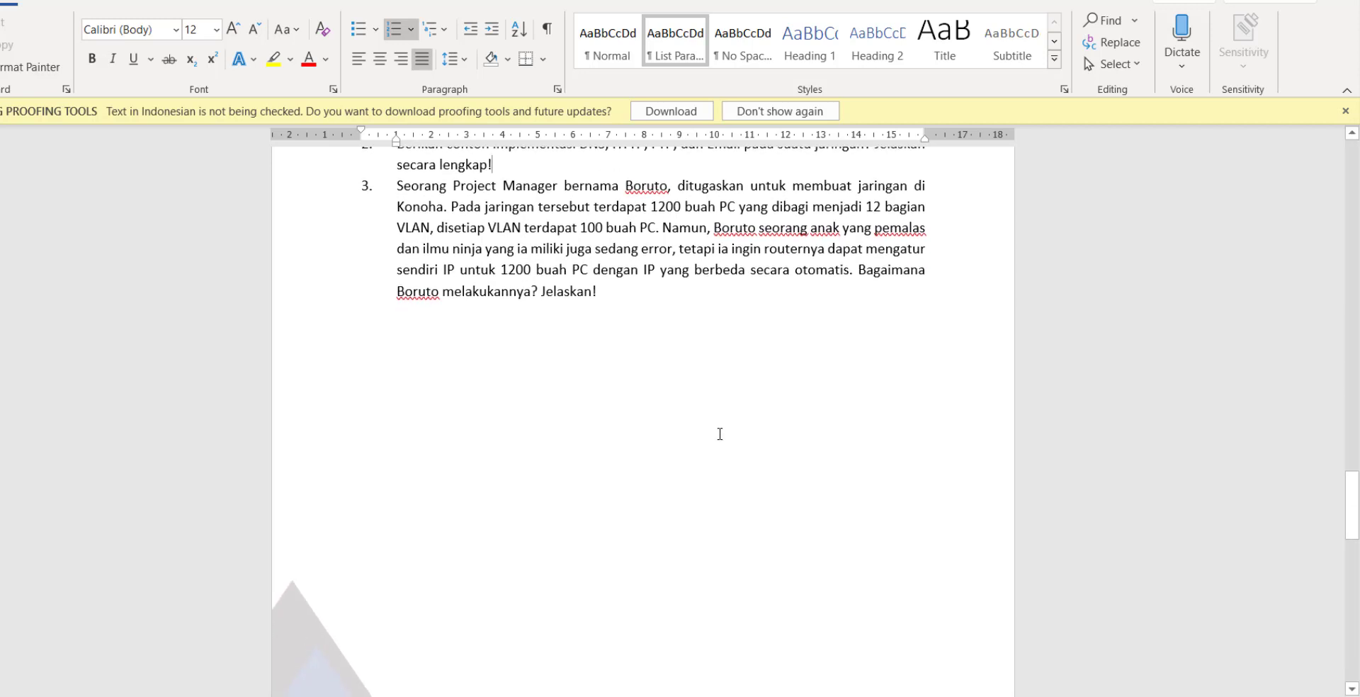
Scroll through the six DHCP and VoIP Soal Teori questions, then back to the Soal Model Bonus task.
scroll(720, 436, down, 5)
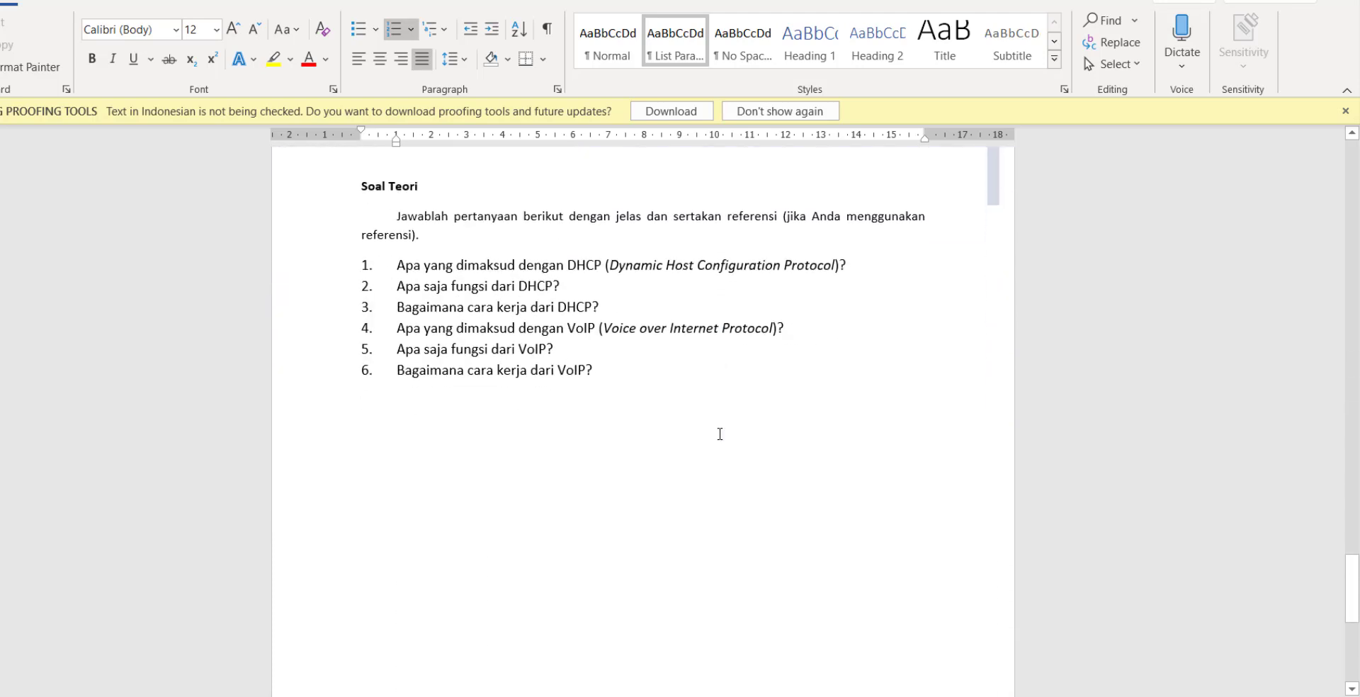
scroll(720, 434, up, 1)
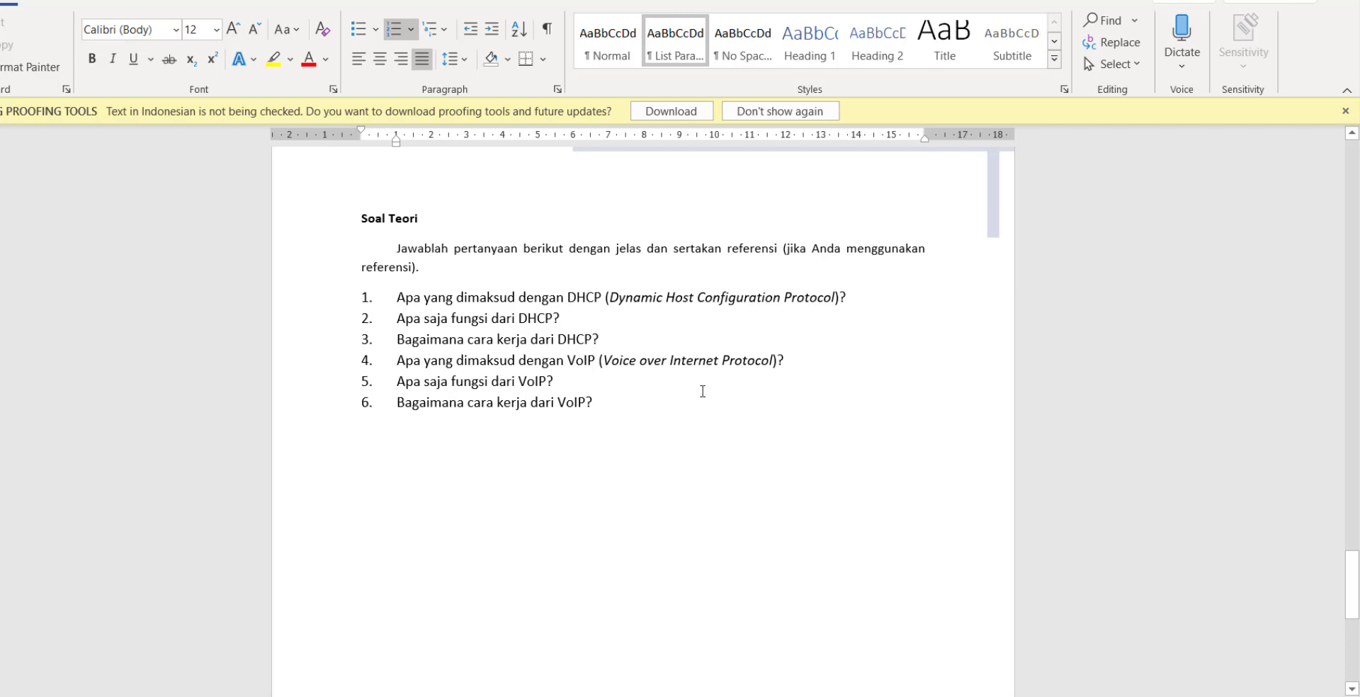
scroll(728, 398, up, 3)
scroll(736, 389, up, 15)
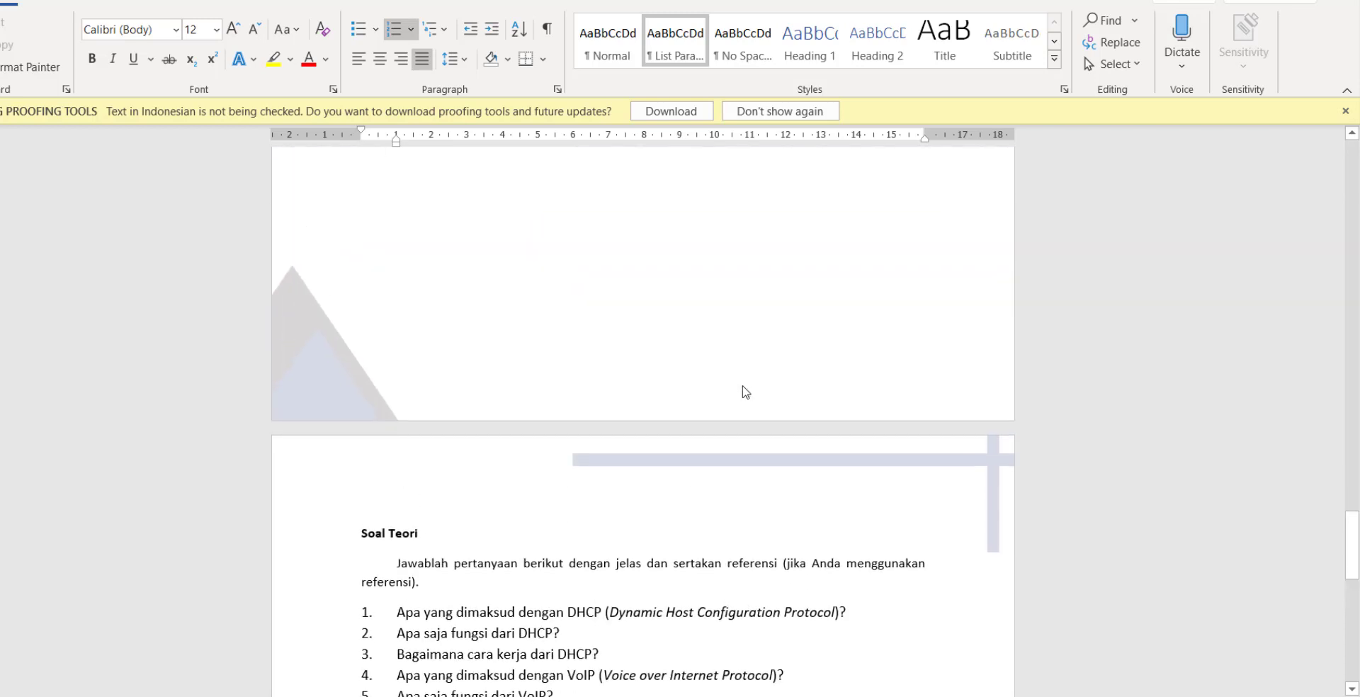
scroll(747, 380, up, 15)
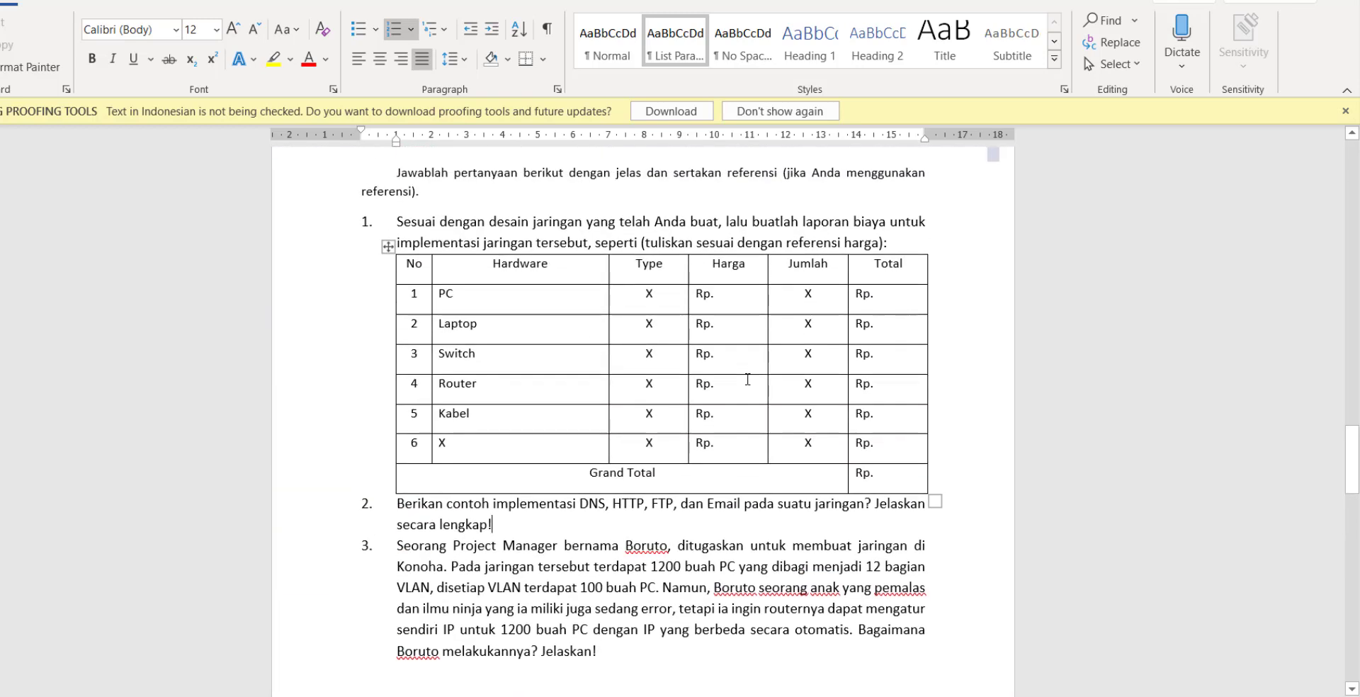
scroll(747, 384, down, 20)
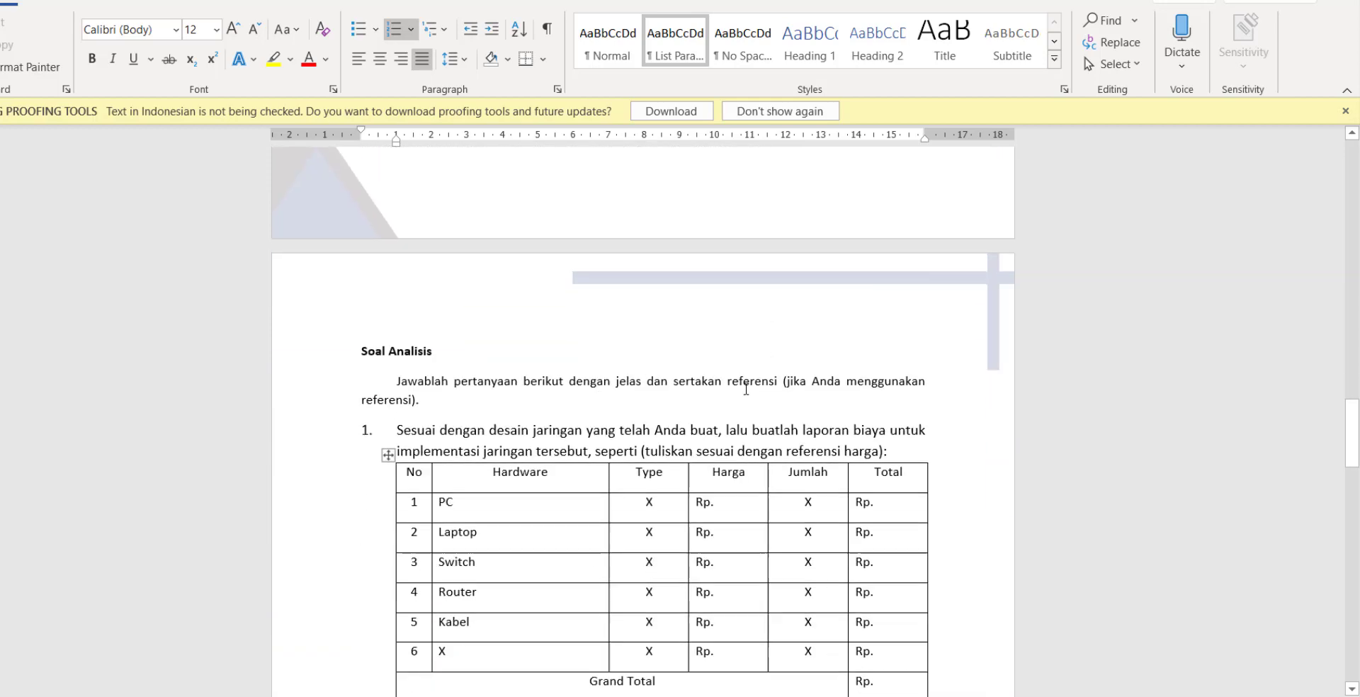
scroll(749, 379, down, 8)
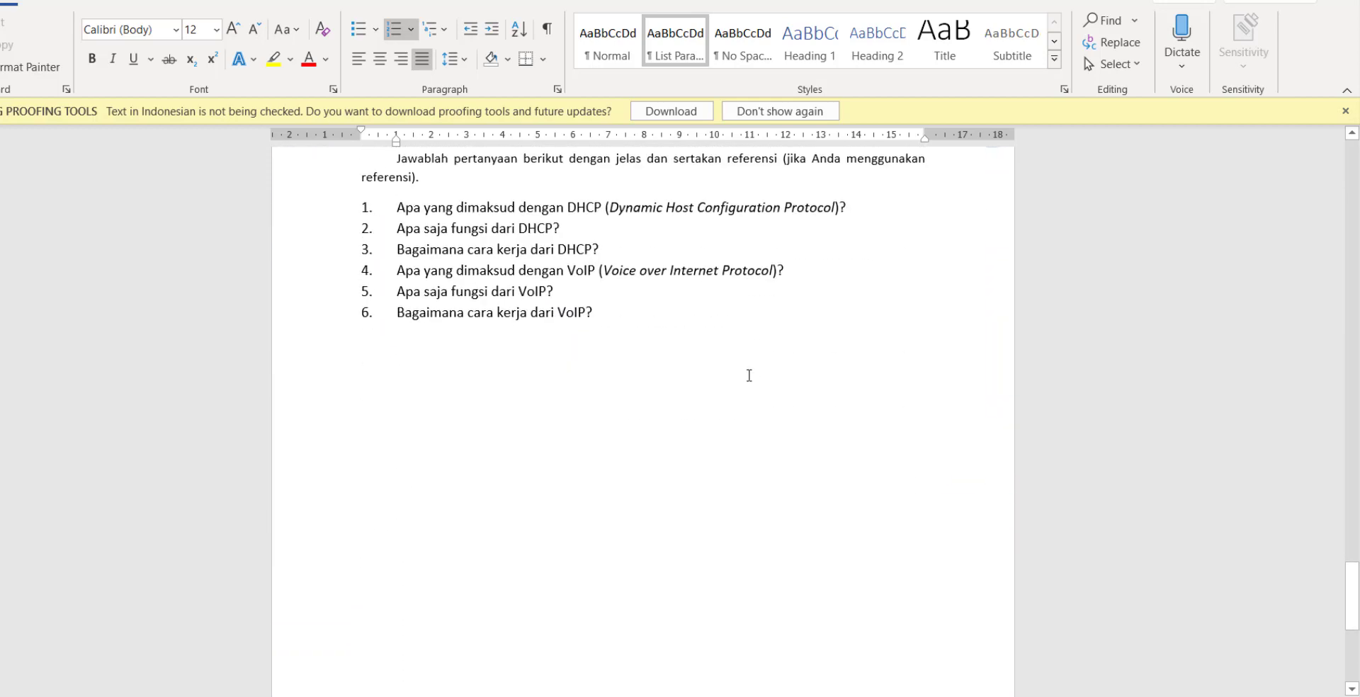
scroll(748, 375, up, 4)
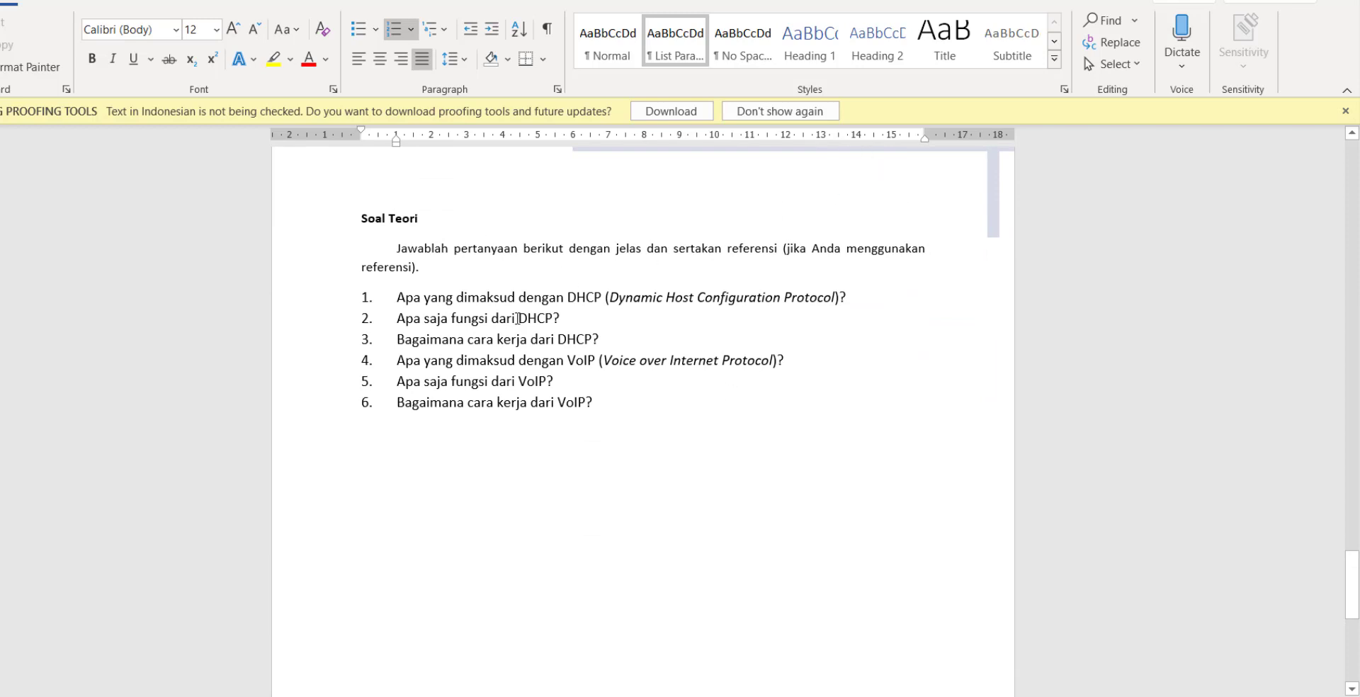
scroll(531, 323, down, 6)
scroll(524, 325, up, 18)
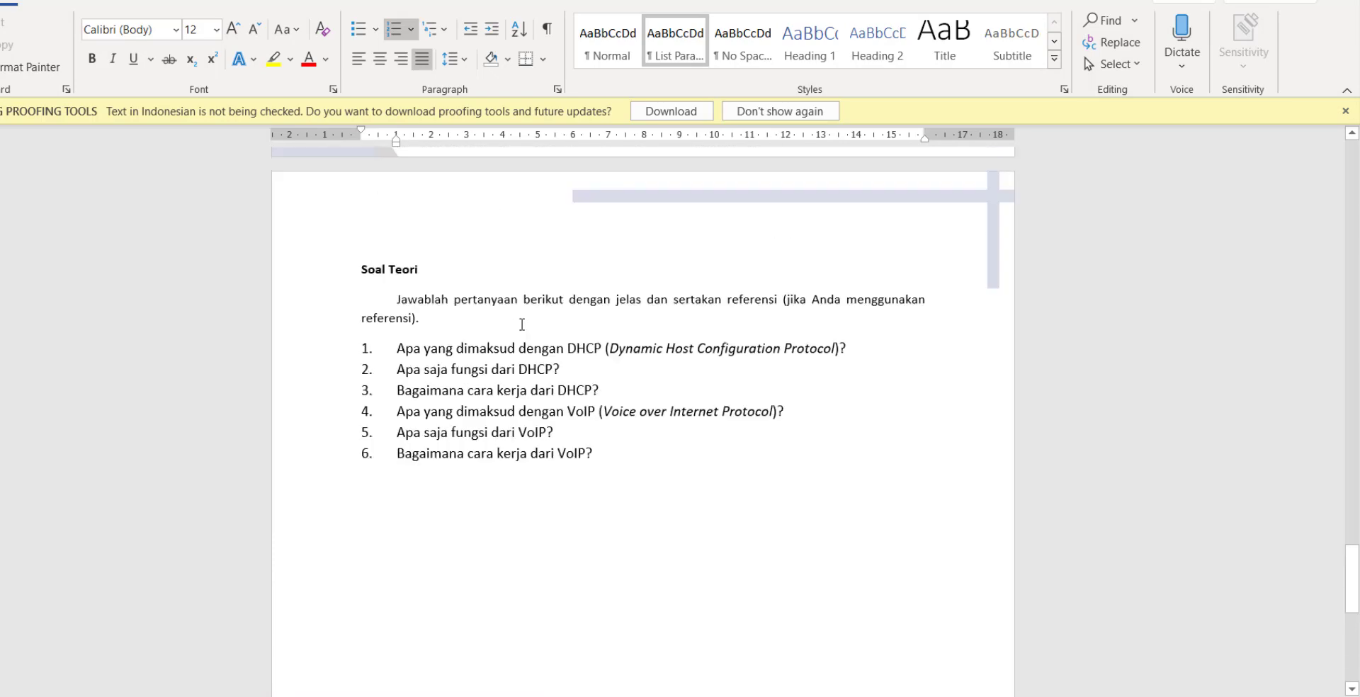
scroll(517, 324, up, 20)
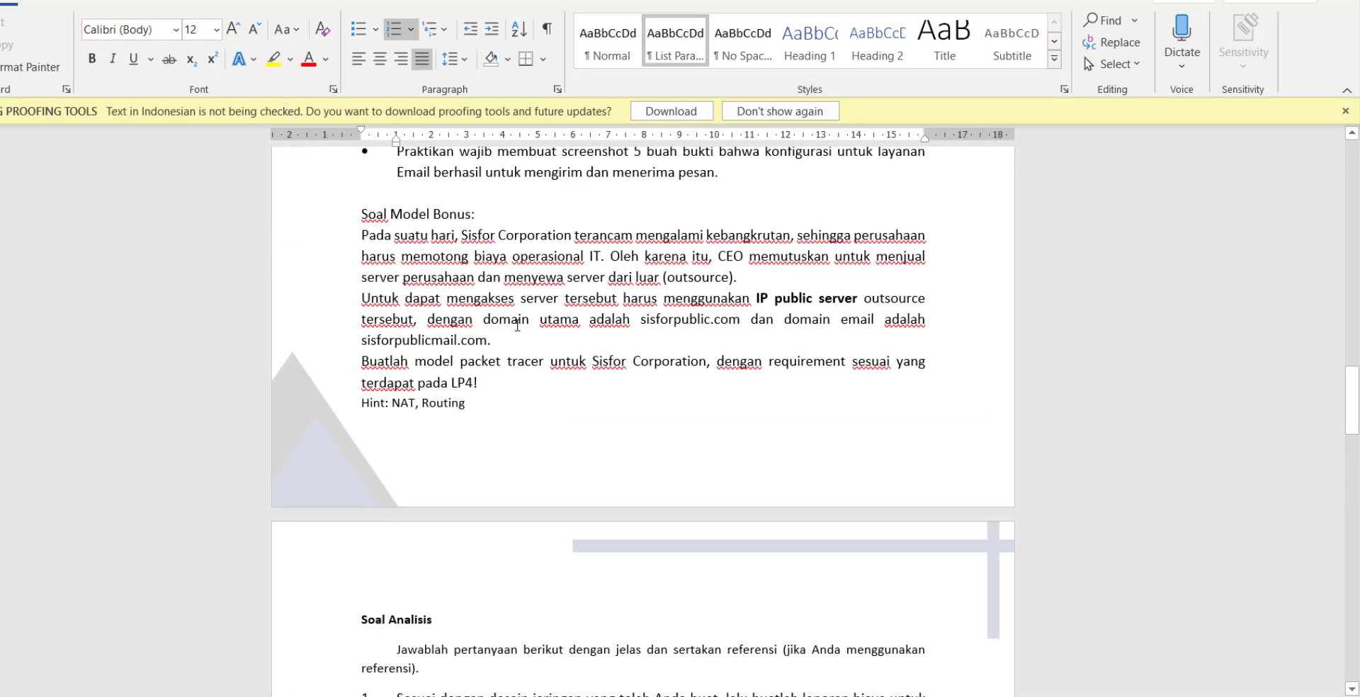
Scroll up to the LAPORAN PRAKTIKUM X cover page, then down to the Ketentuan and Catatan lists.
scroll(517, 326, up, 20)
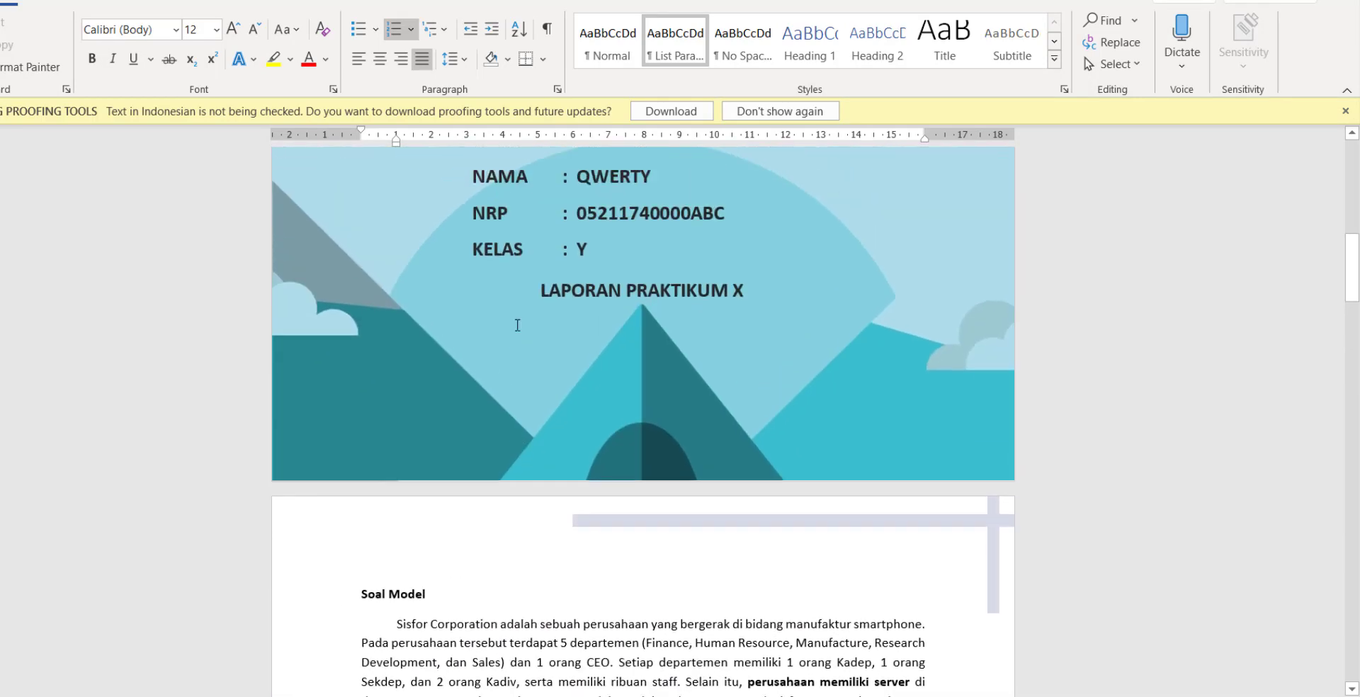
scroll(723, 436, up, 1)
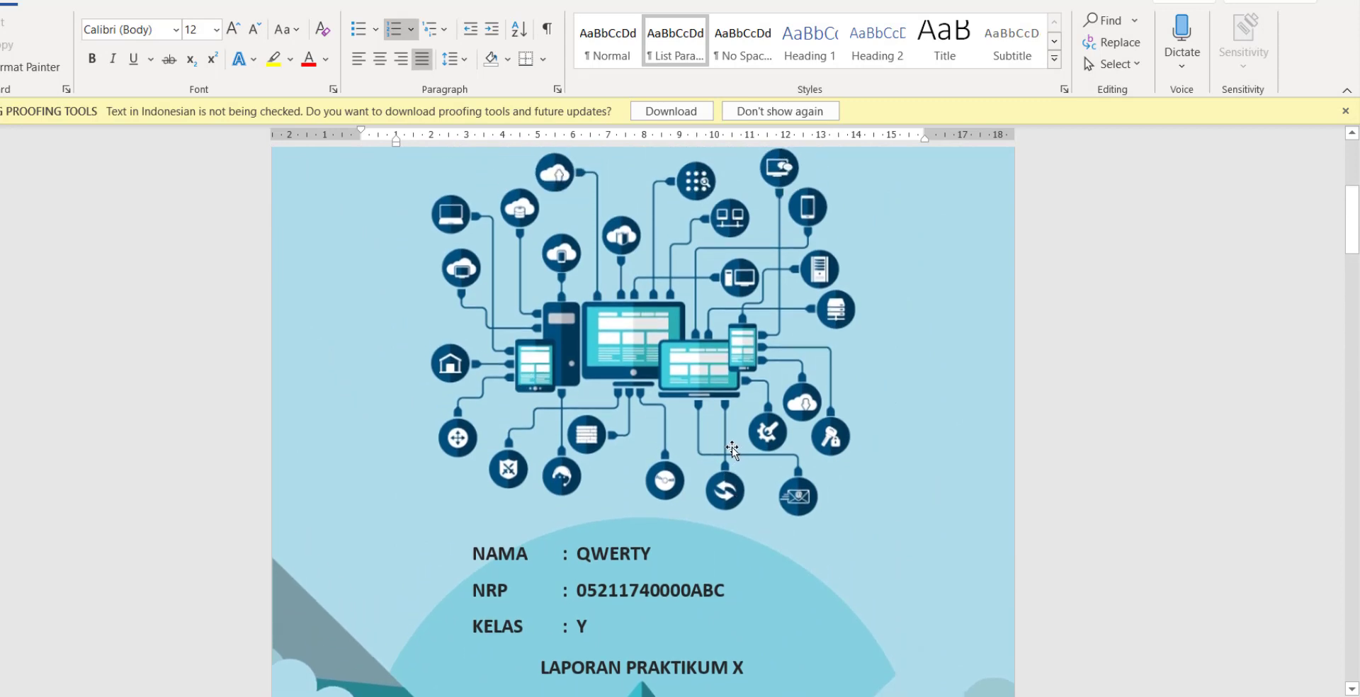
scroll(729, 448, up, 5)
scroll(666, 465, down, 6)
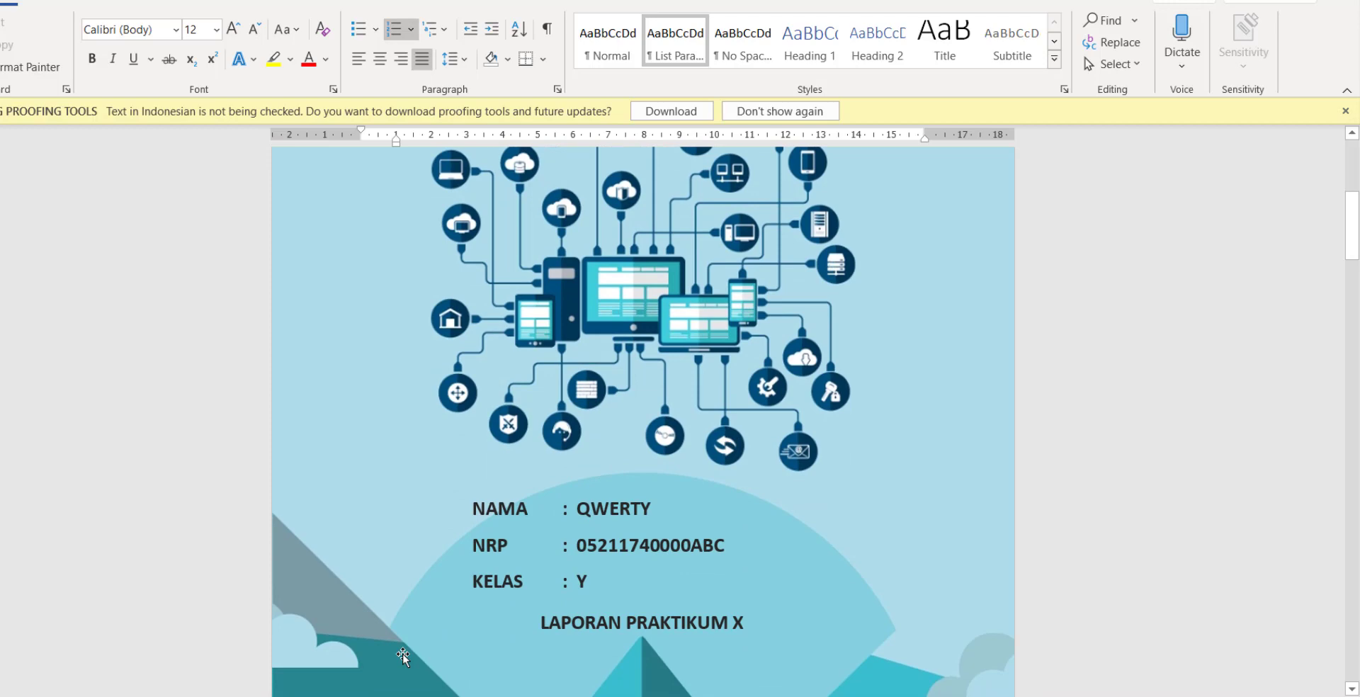
scroll(402, 658, down, 15)
scroll(460, 659, up, 1)
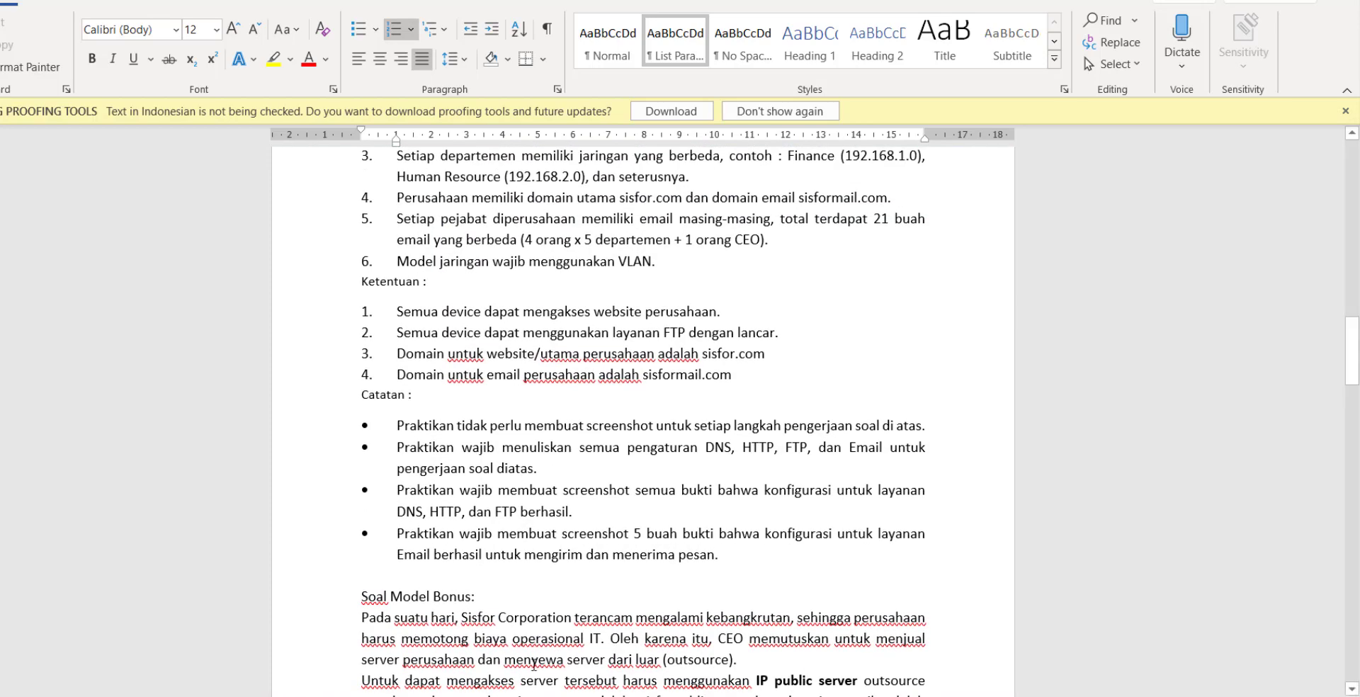